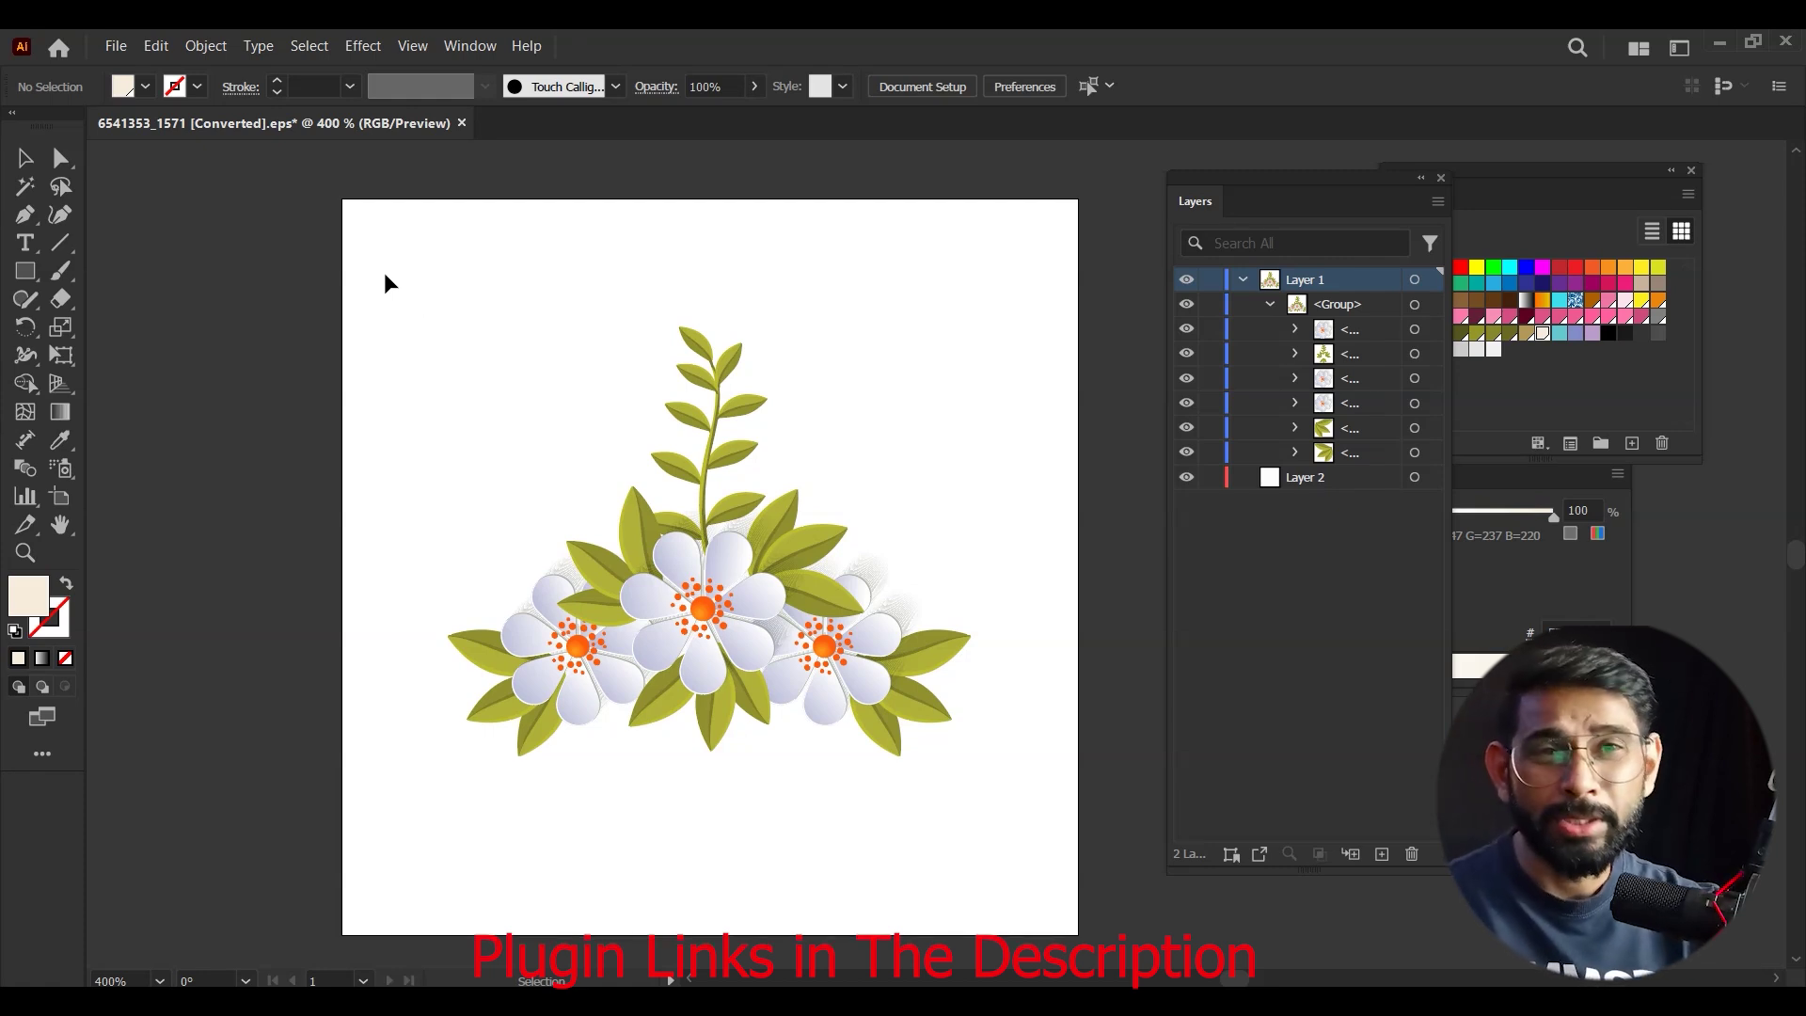
- Select and deselect the flower group and briefly check it in outline view
left_click(703, 419)
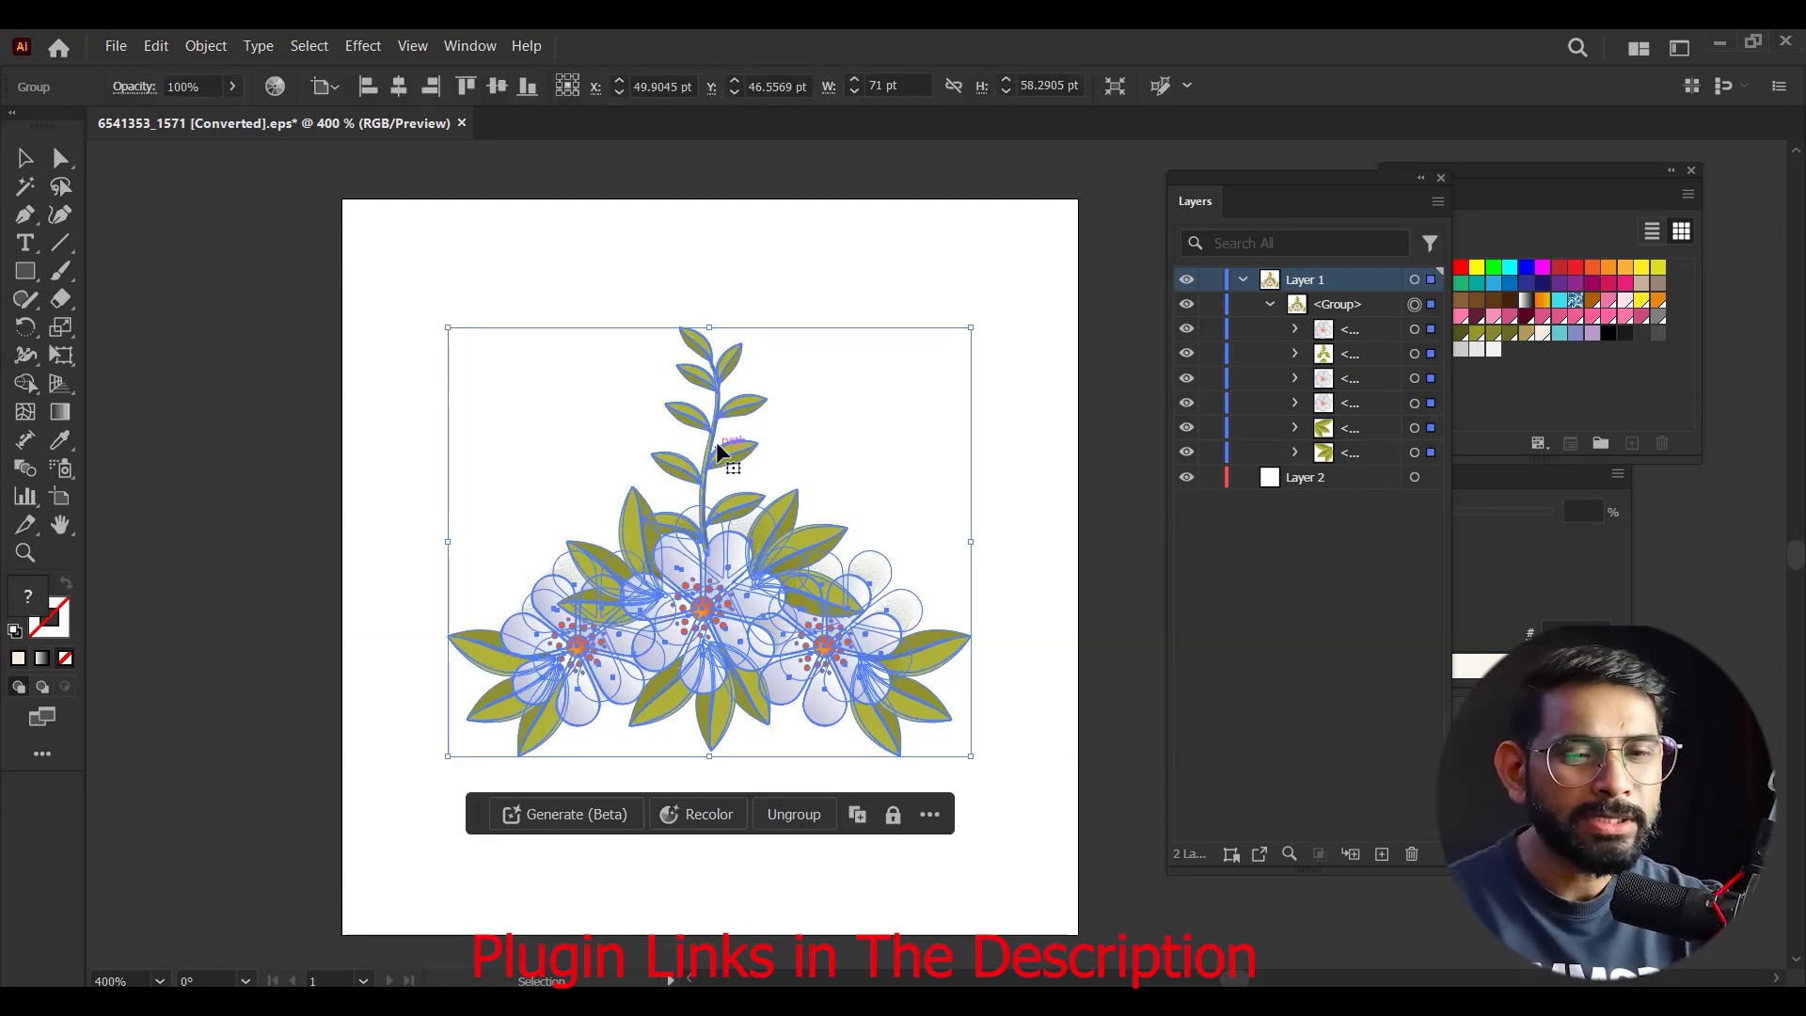
left_click_drag(392, 268, 1034, 844)
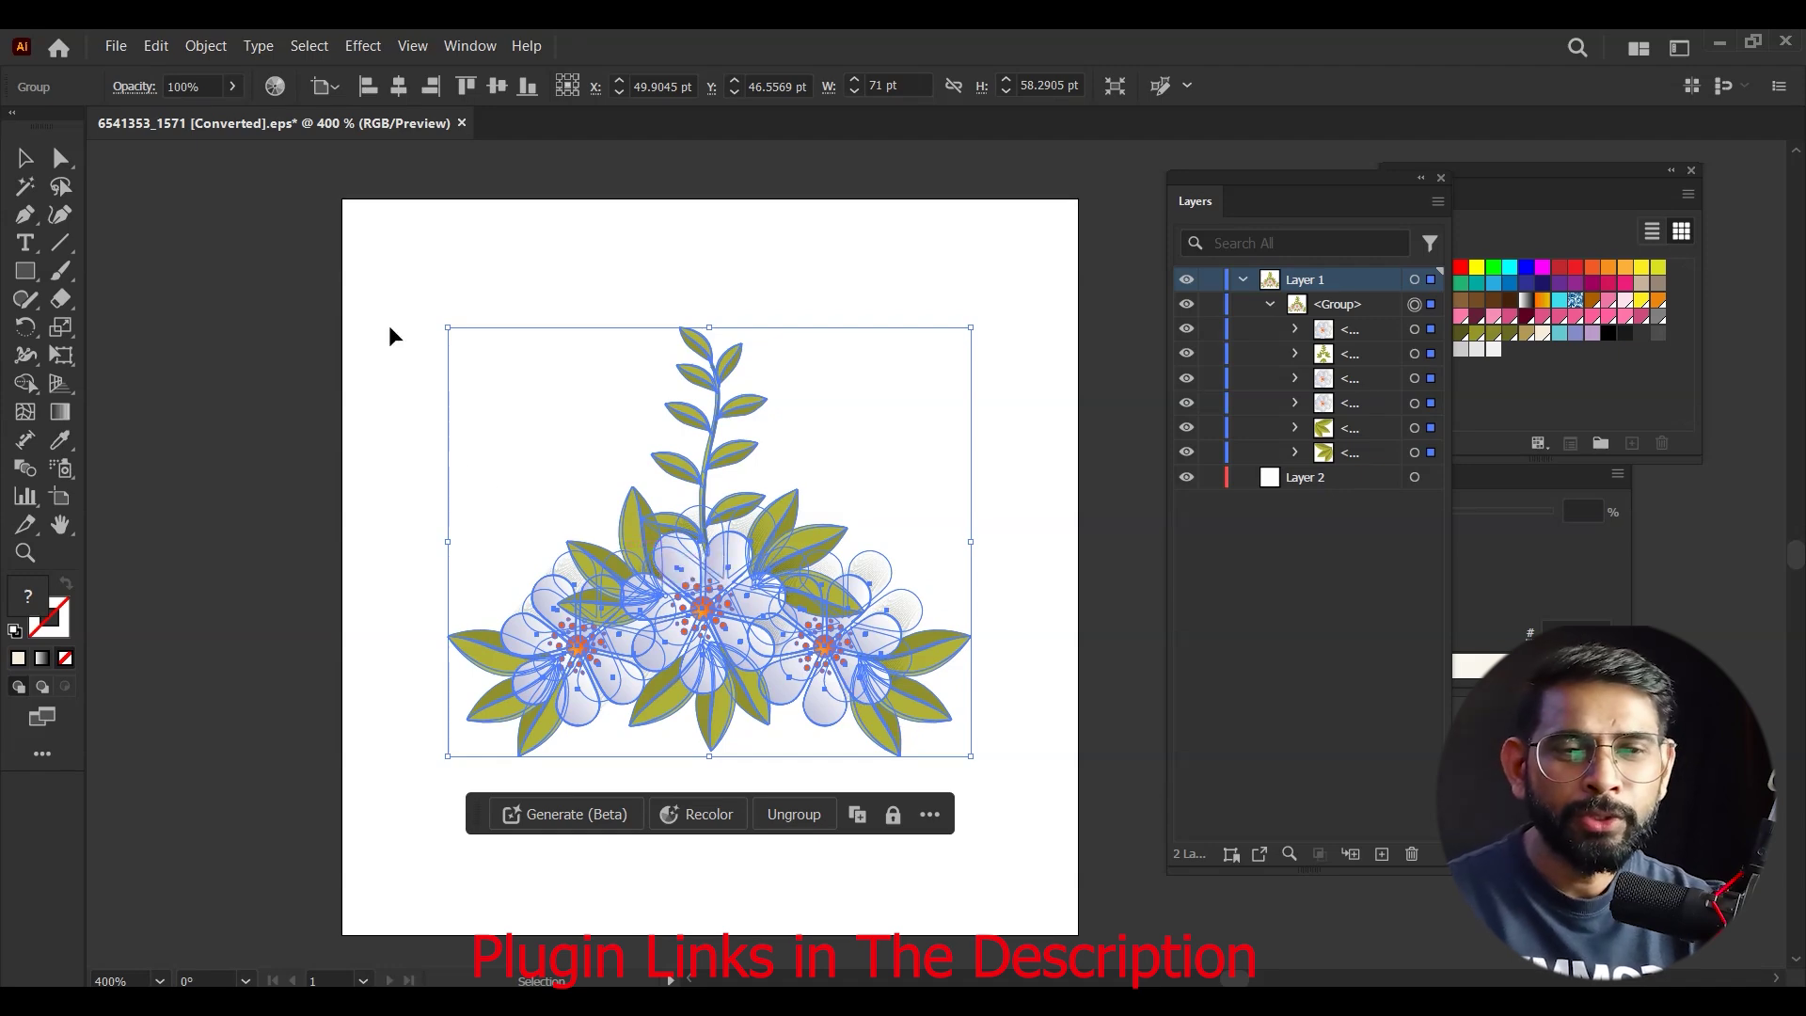
left_click(527, 385)
left_click(711, 604)
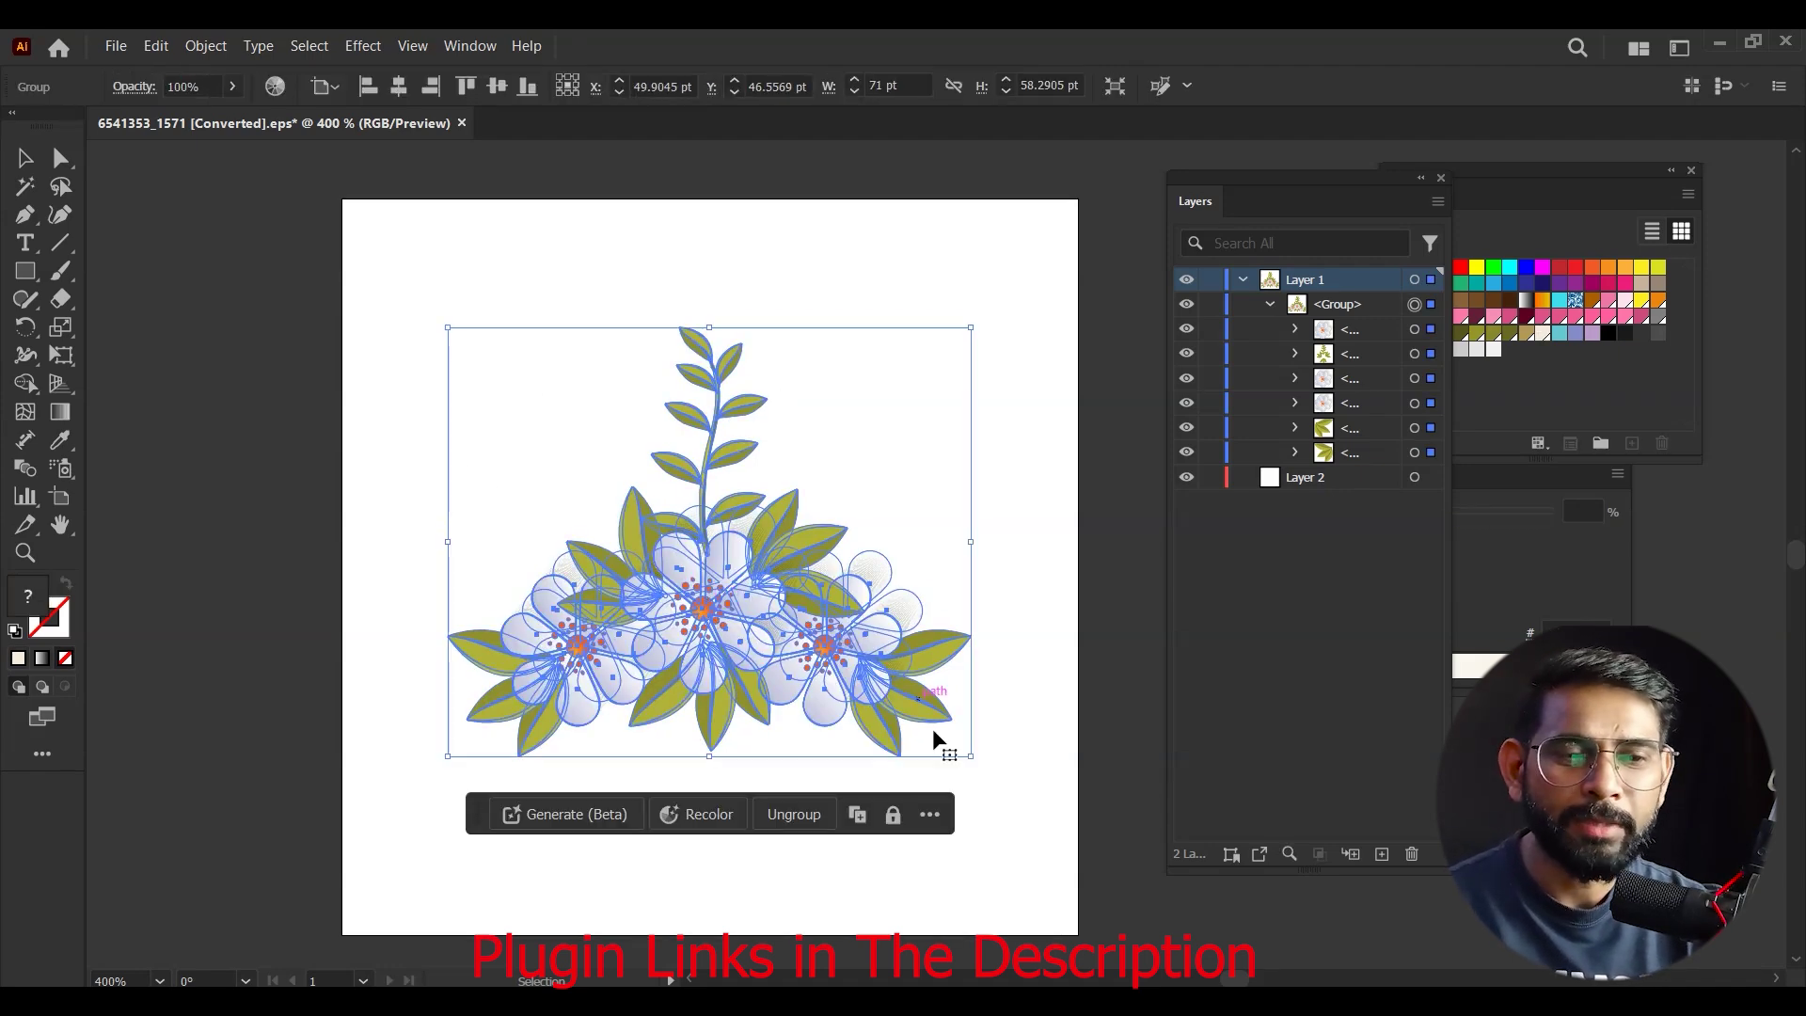
left_click(1026, 794)
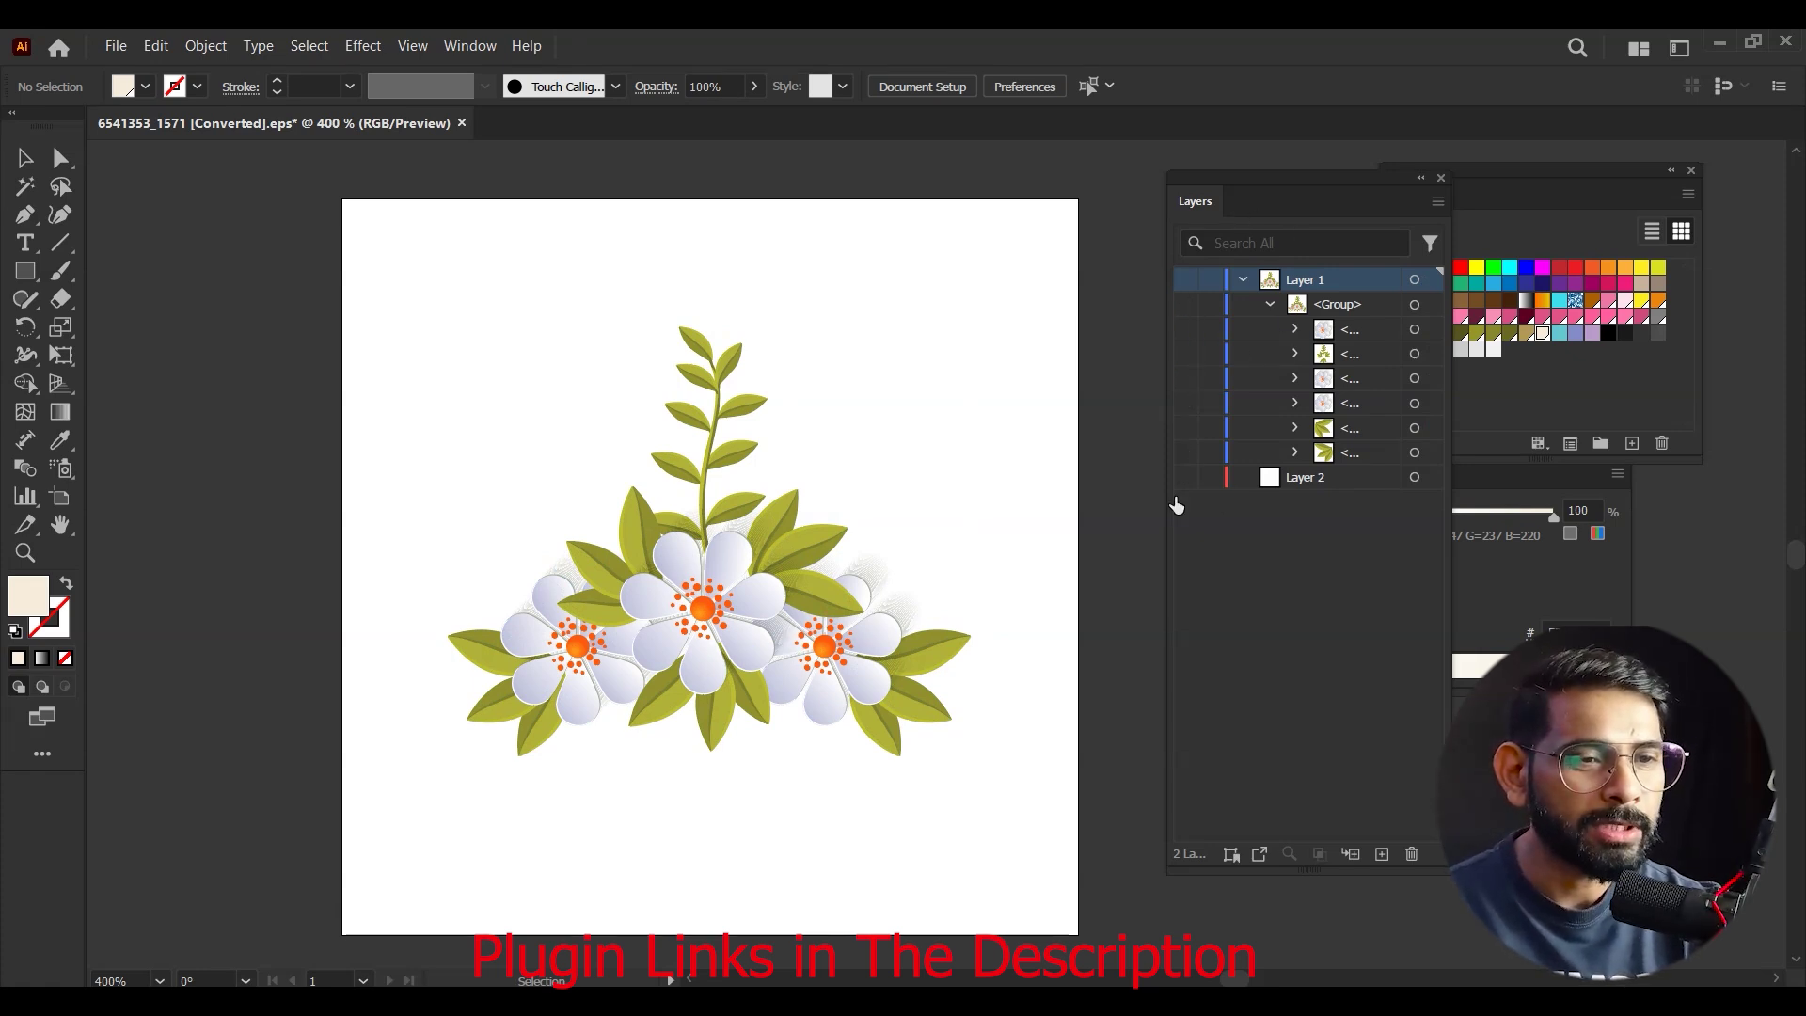
key("ctrl+y")
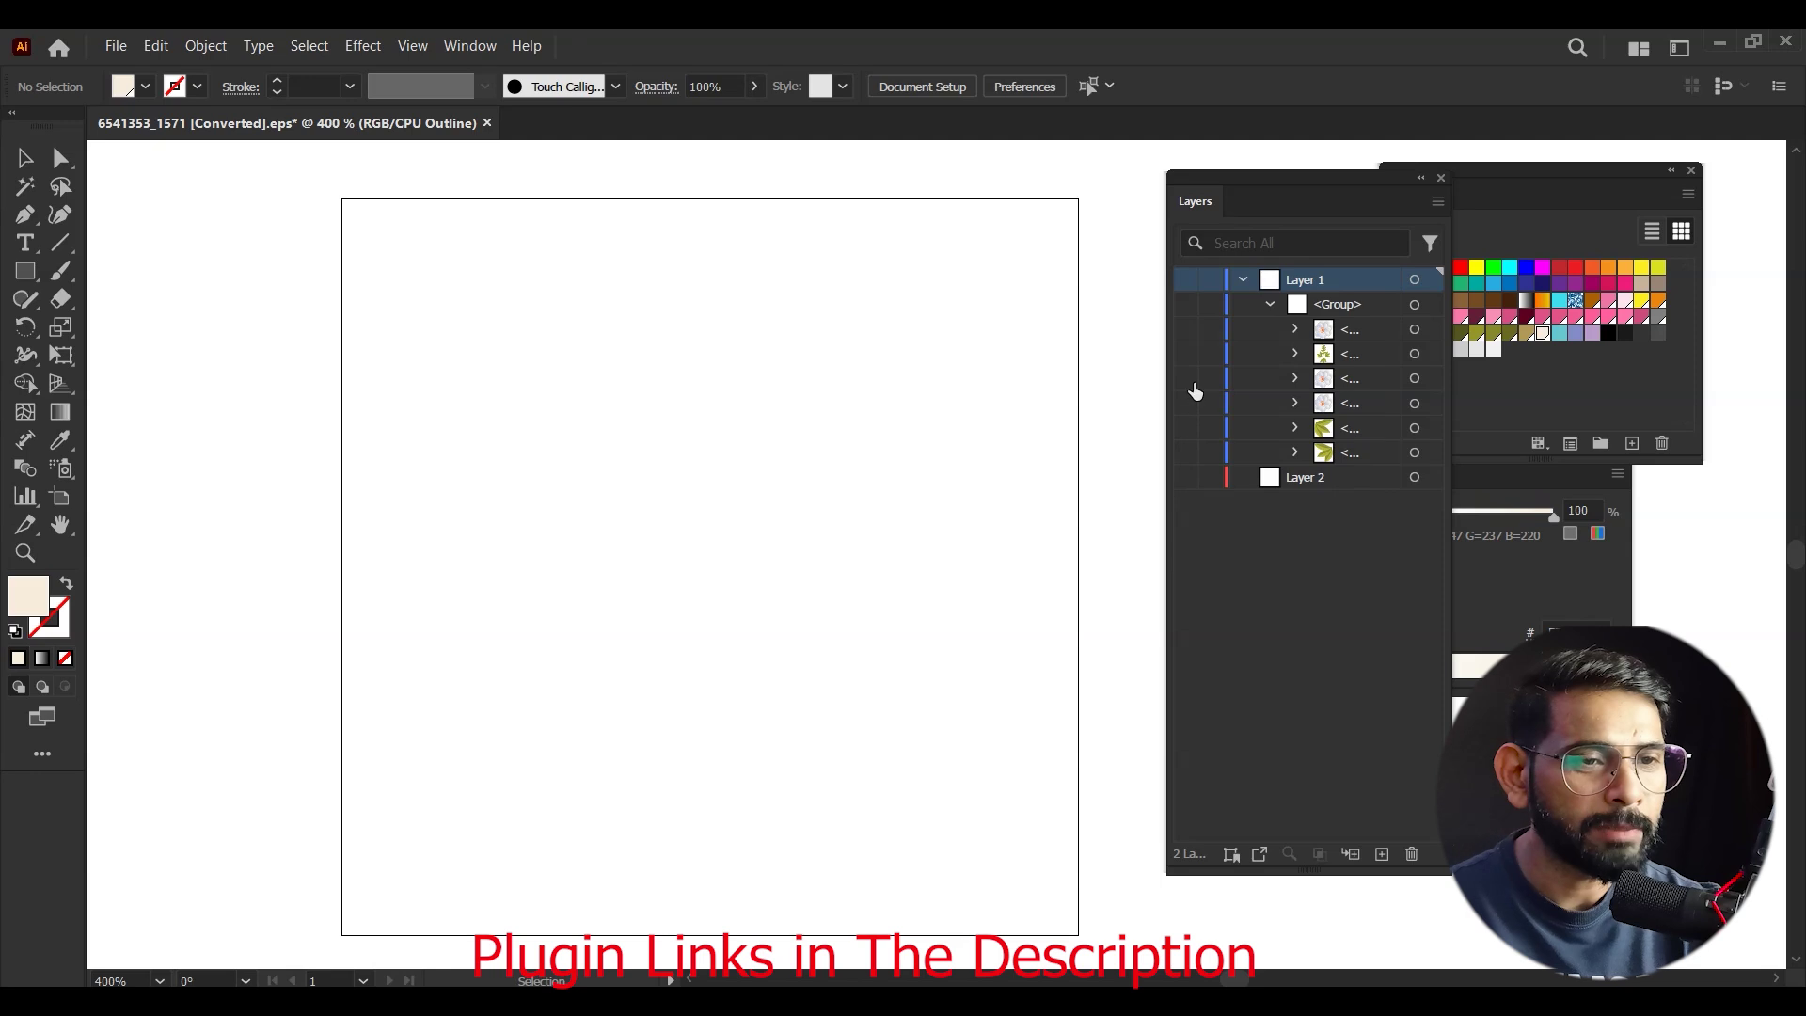
key("ctrl+y")
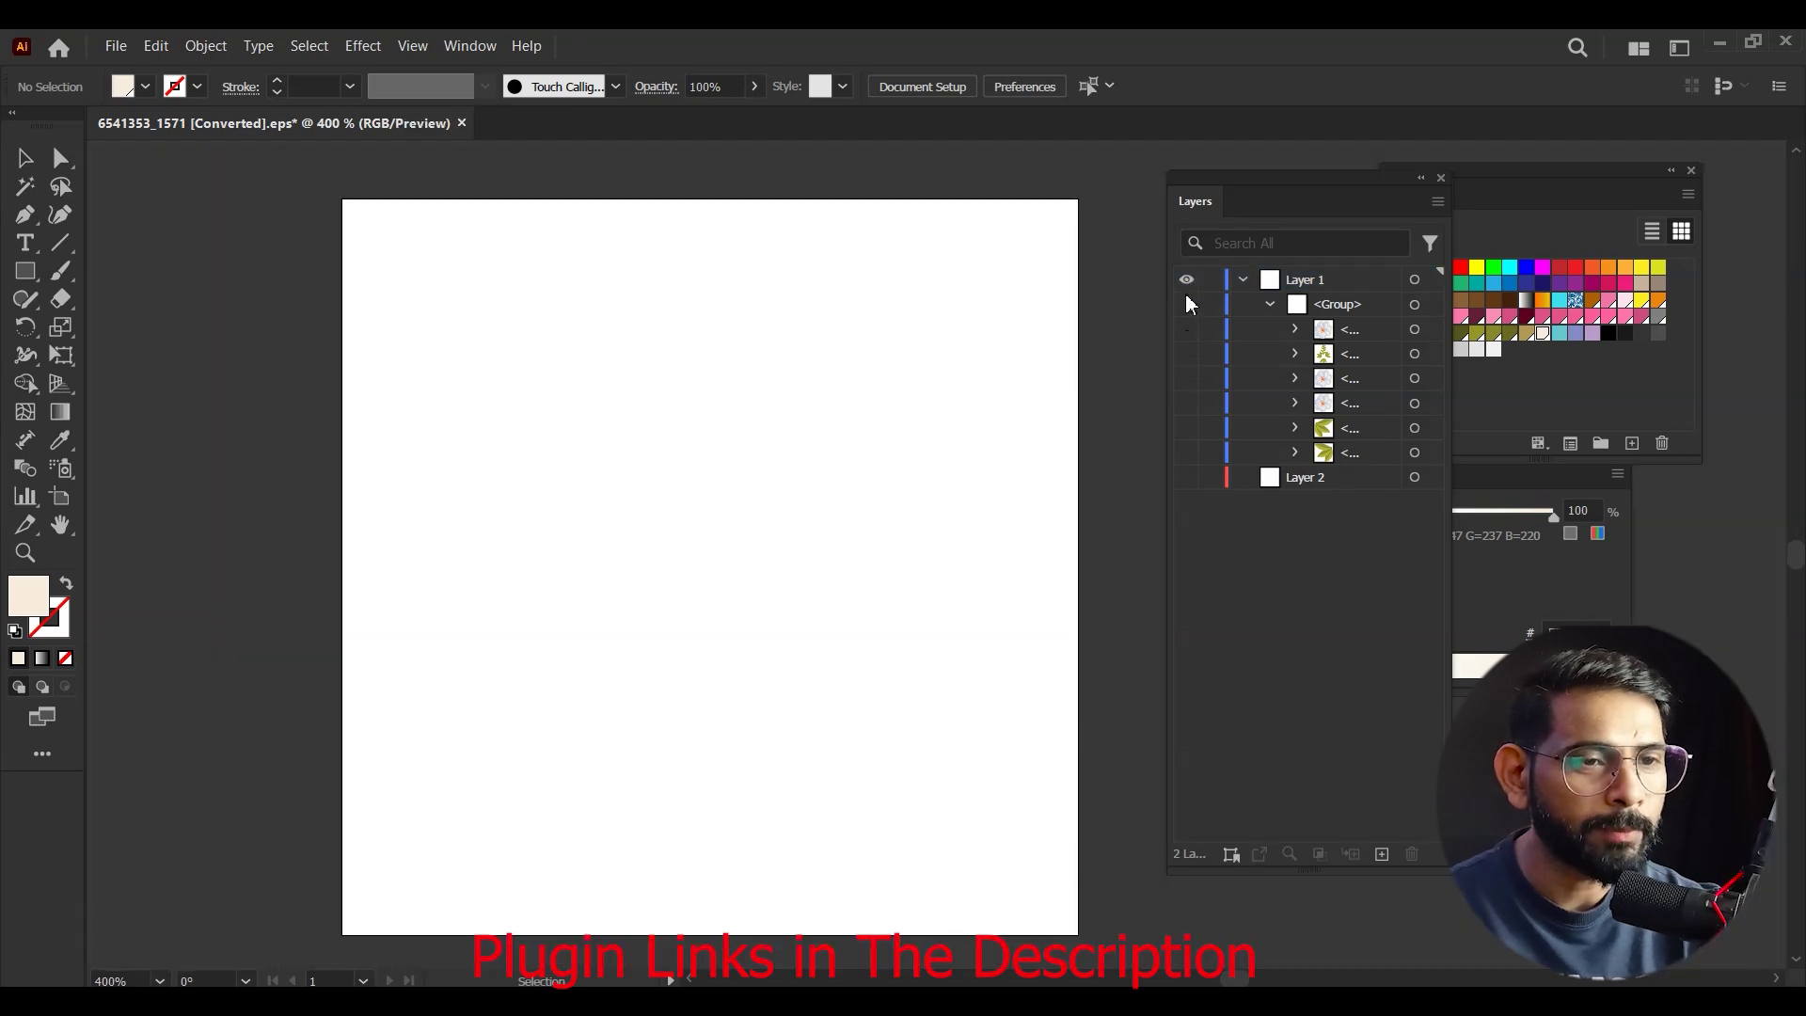
- Make all six bouquet sublayers visible, from the centre flower to the left leaves
left_click(1186, 329)
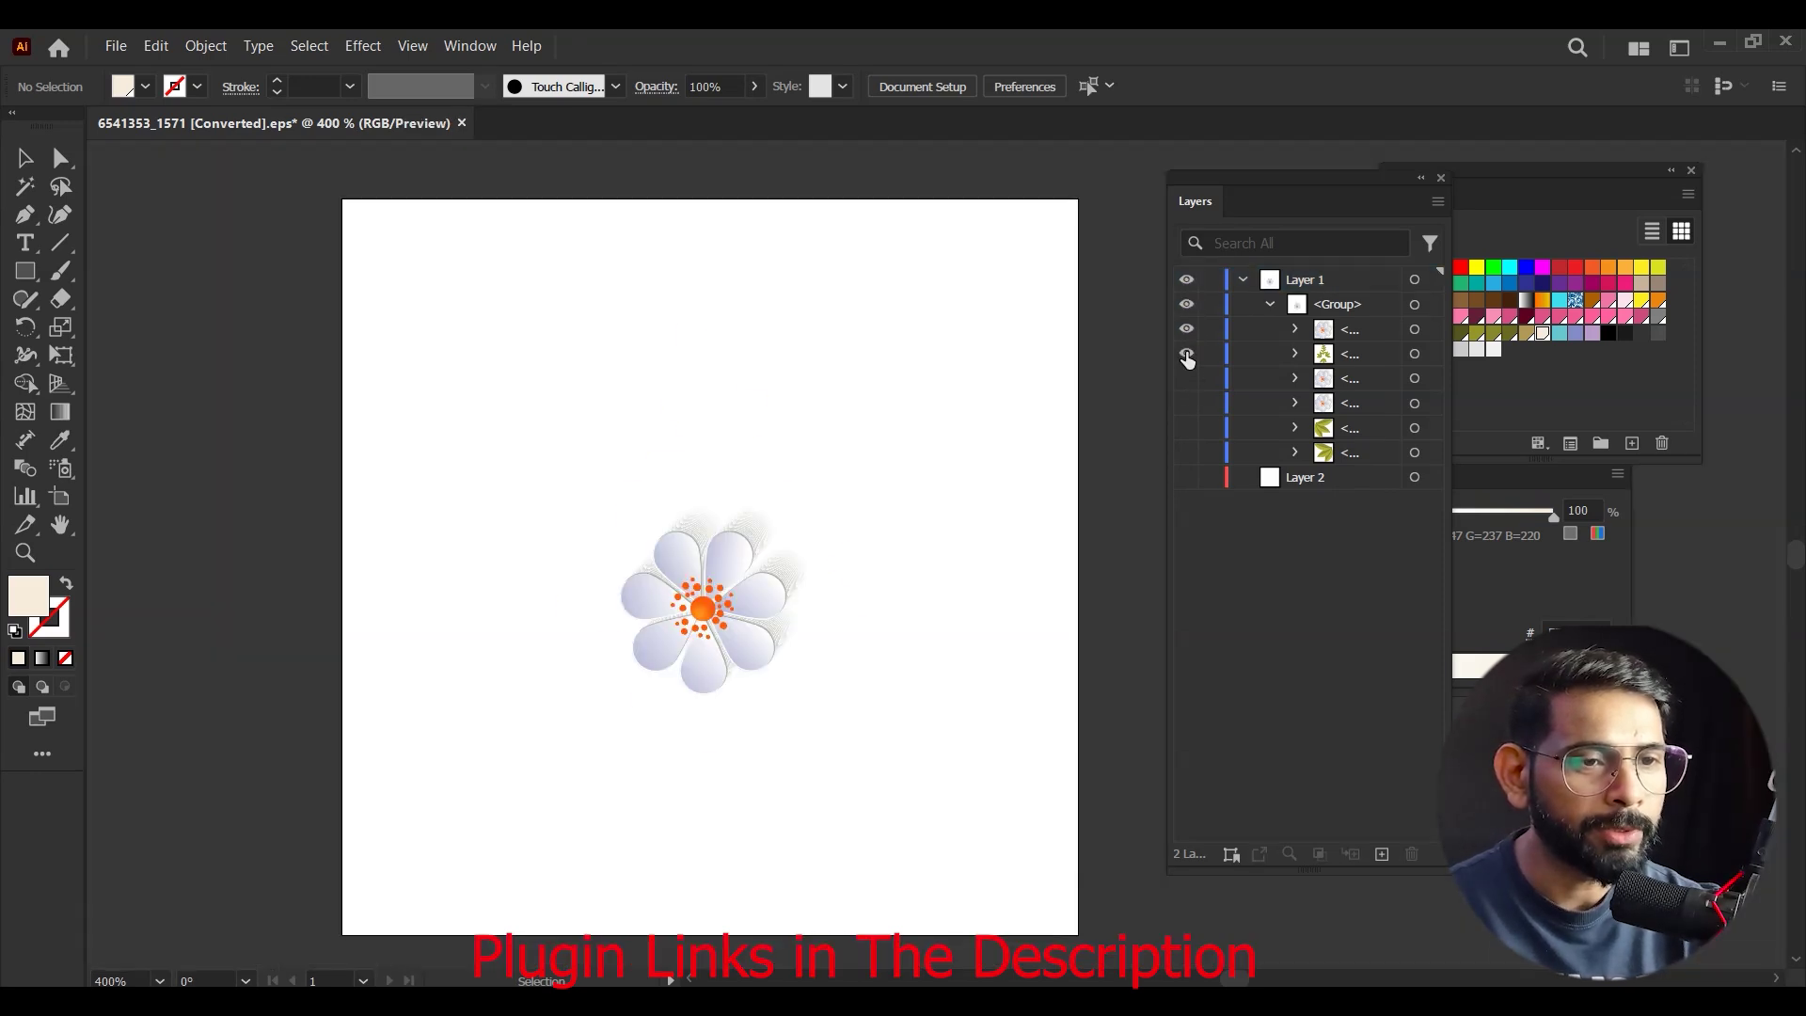
left_click(1187, 354)
left_click(1187, 378)
left_click(1186, 403)
left_click(1187, 427)
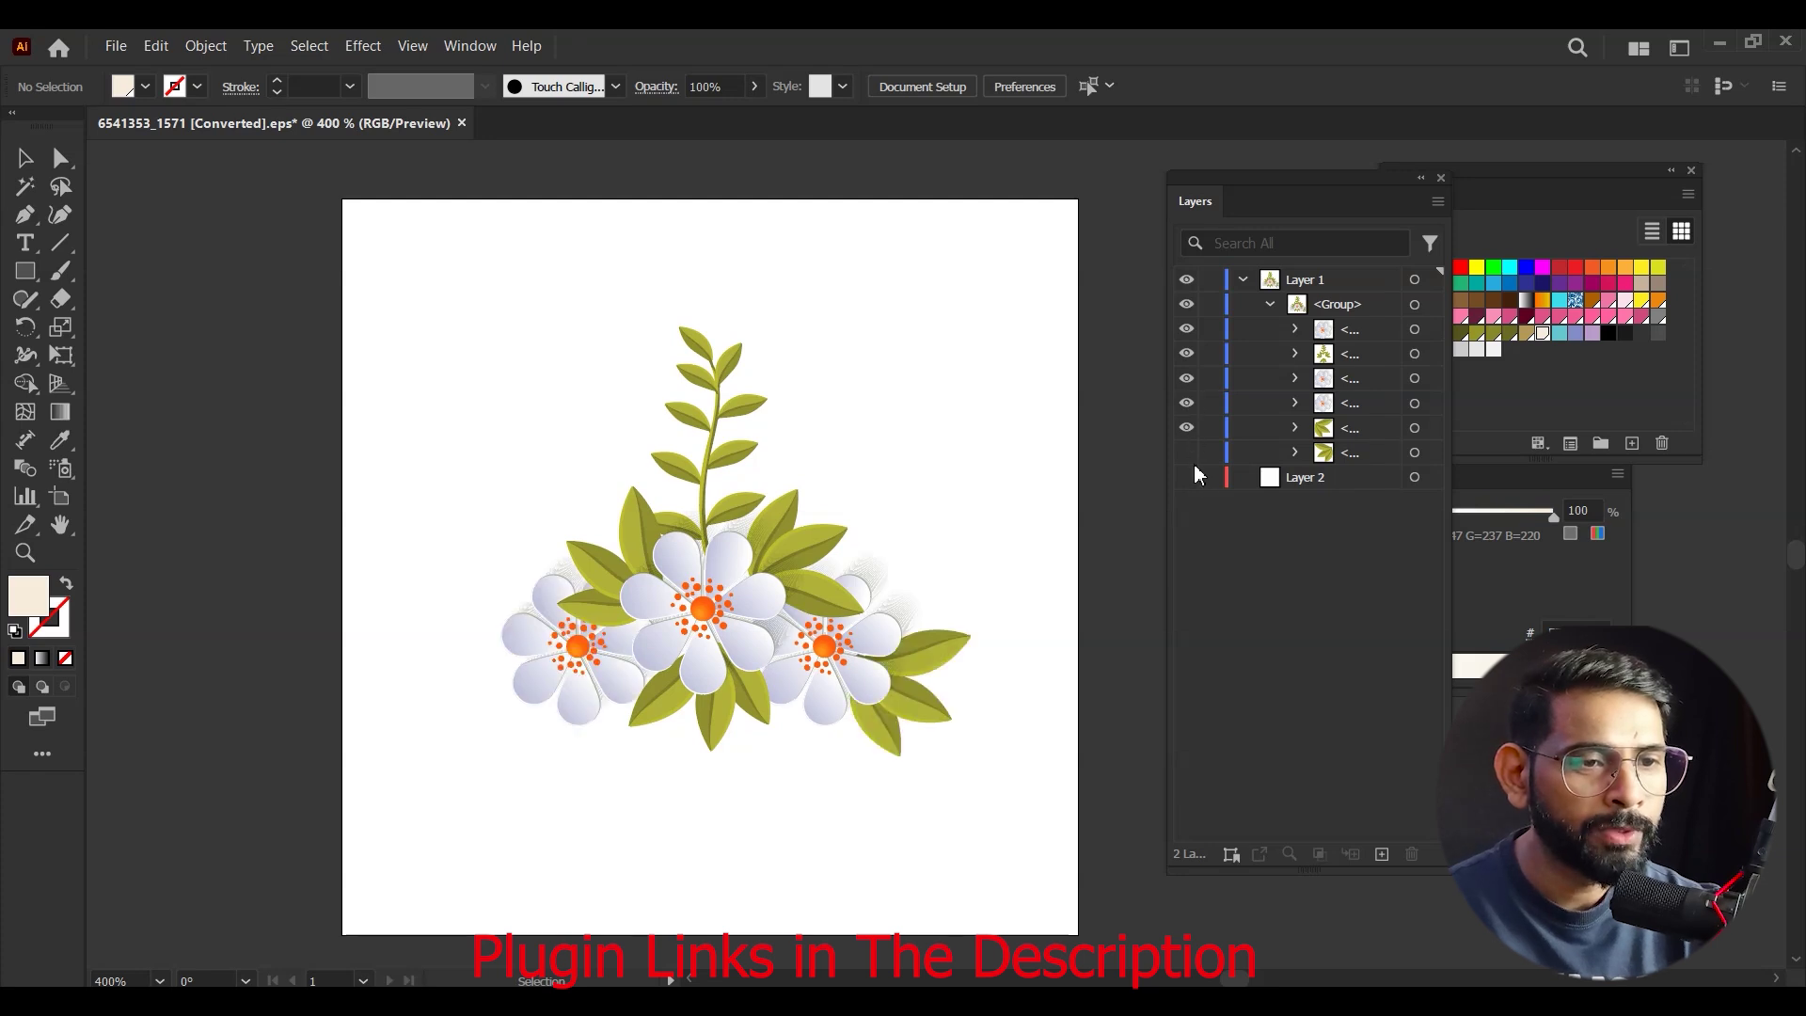
left_click(1187, 453)
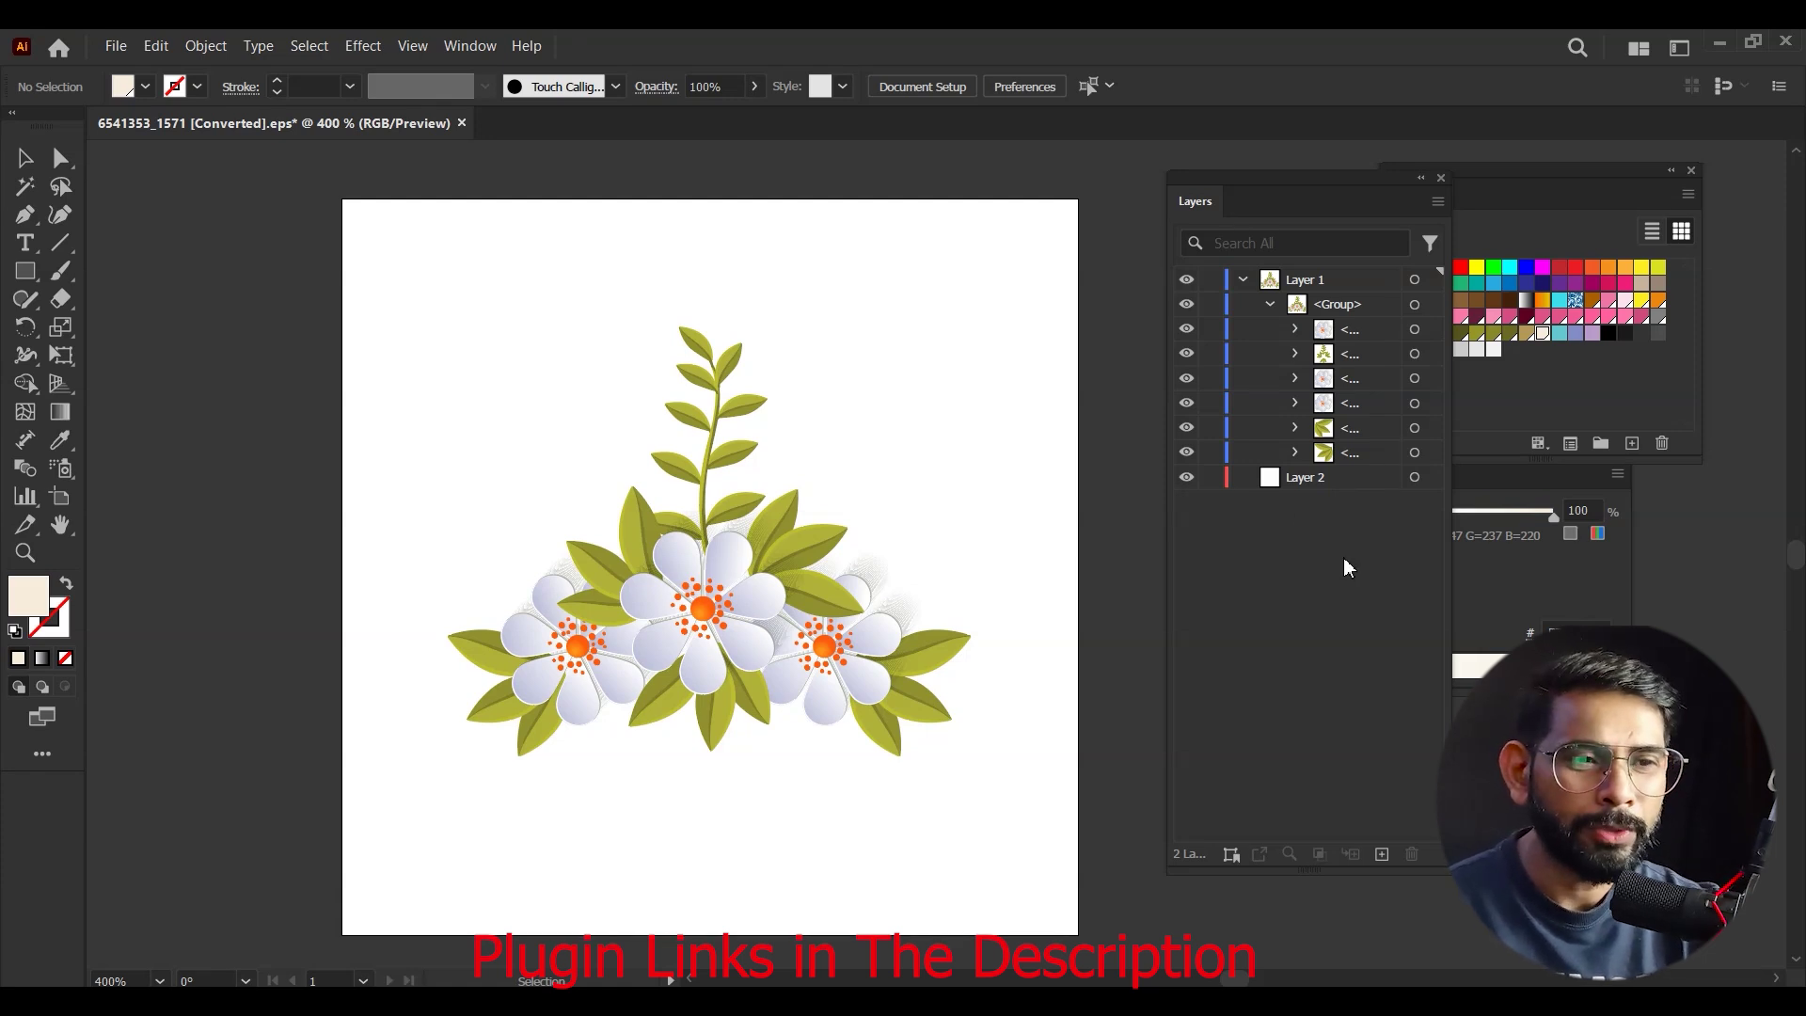
- Add Layer 3, undo moving the flower group into it, and delete the empty Layer 2
left_click(1382, 854)
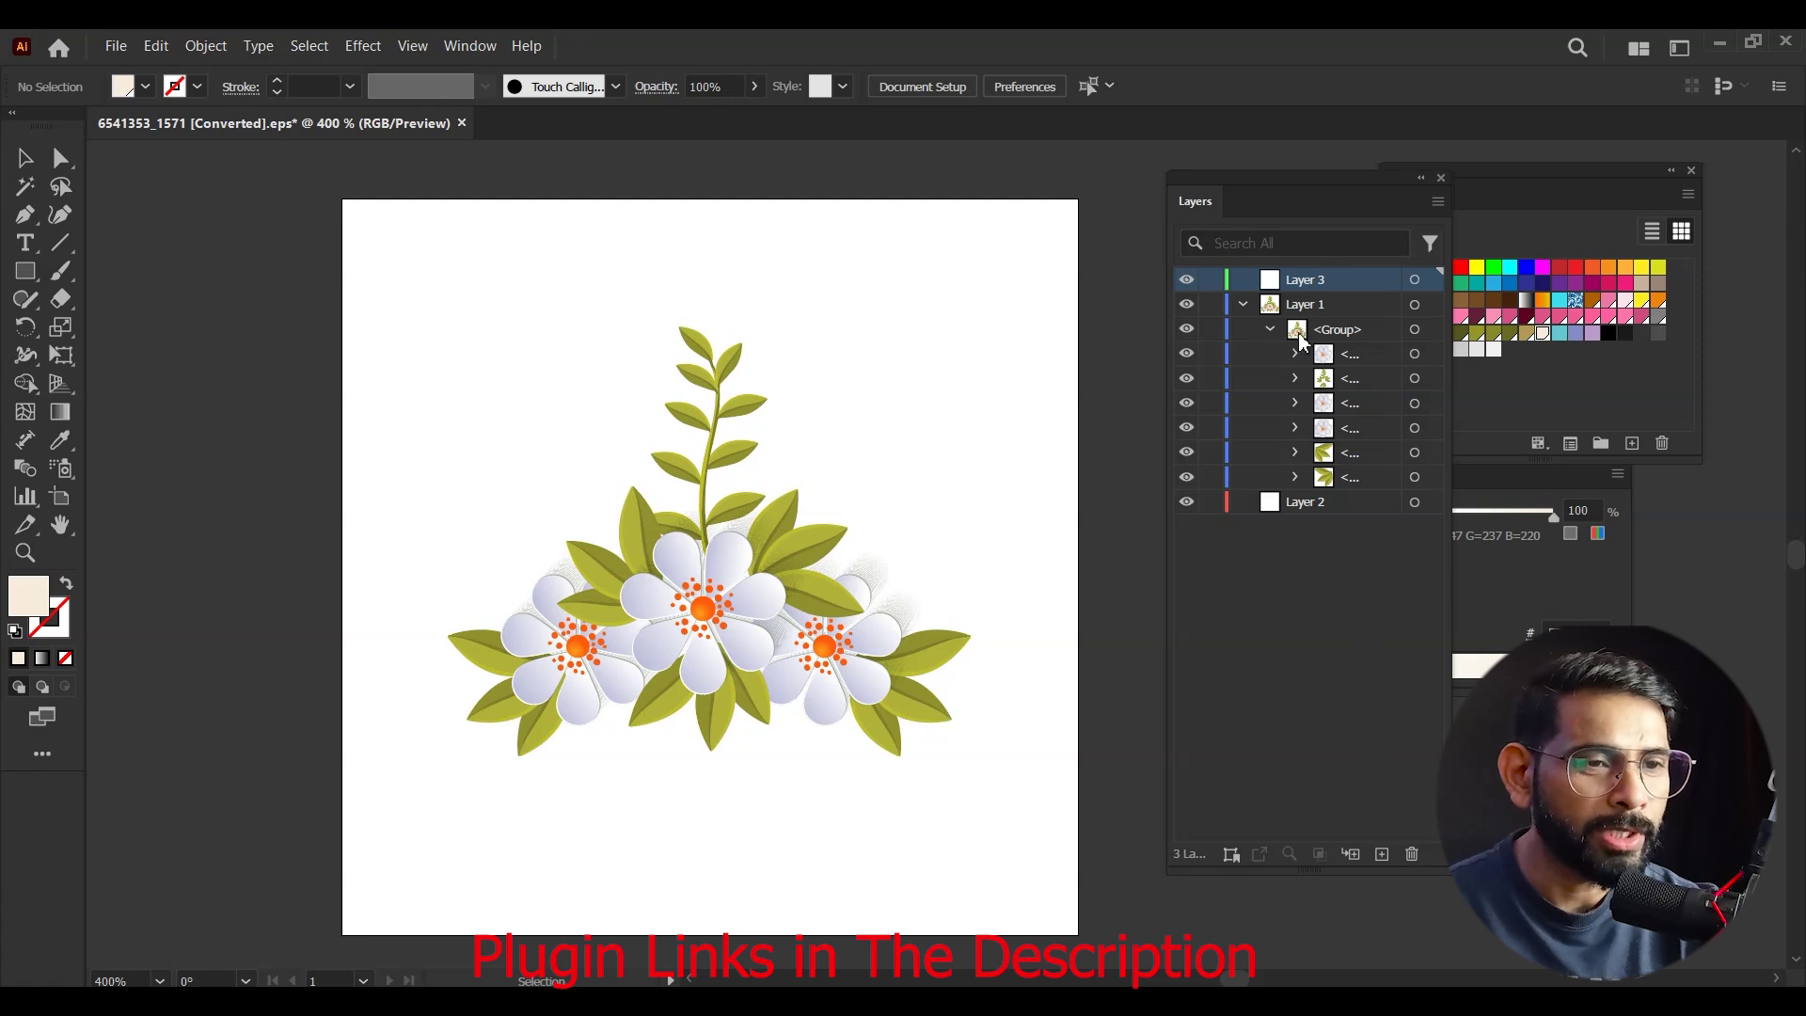
left_click_drag(1301, 342, 1240, 268)
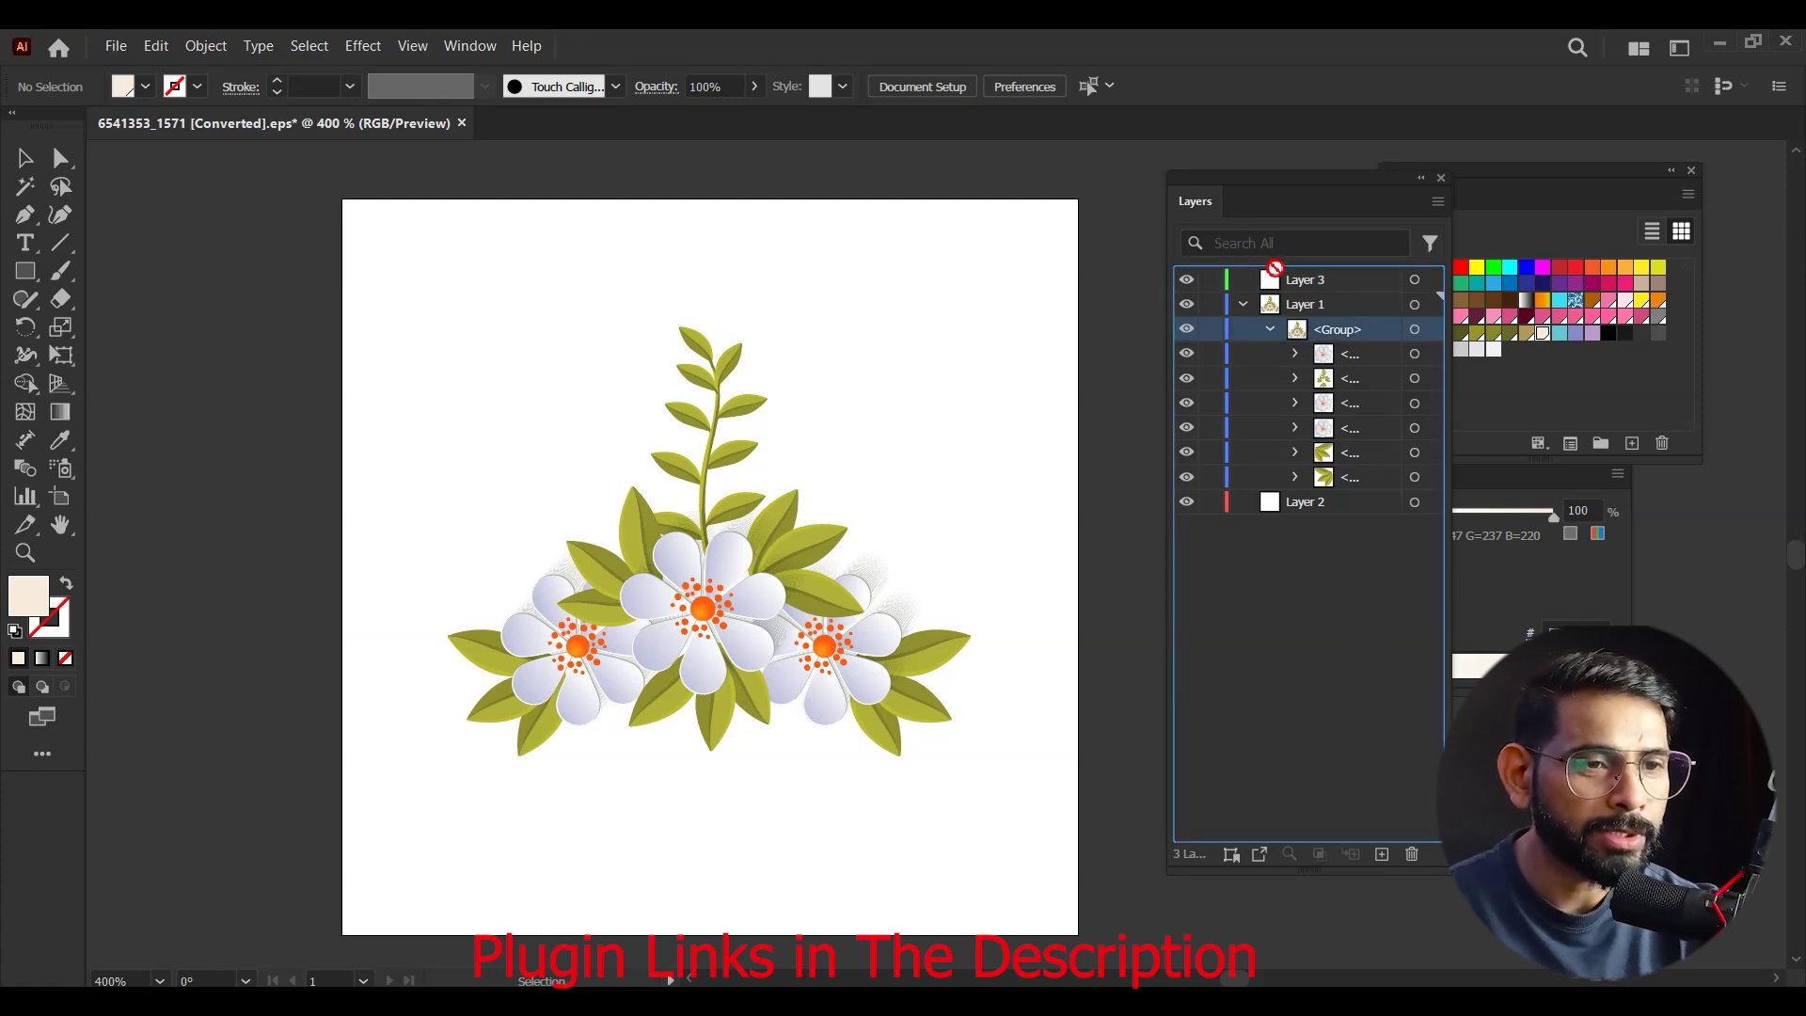
left_click_drag(1272, 276, 1274, 289)
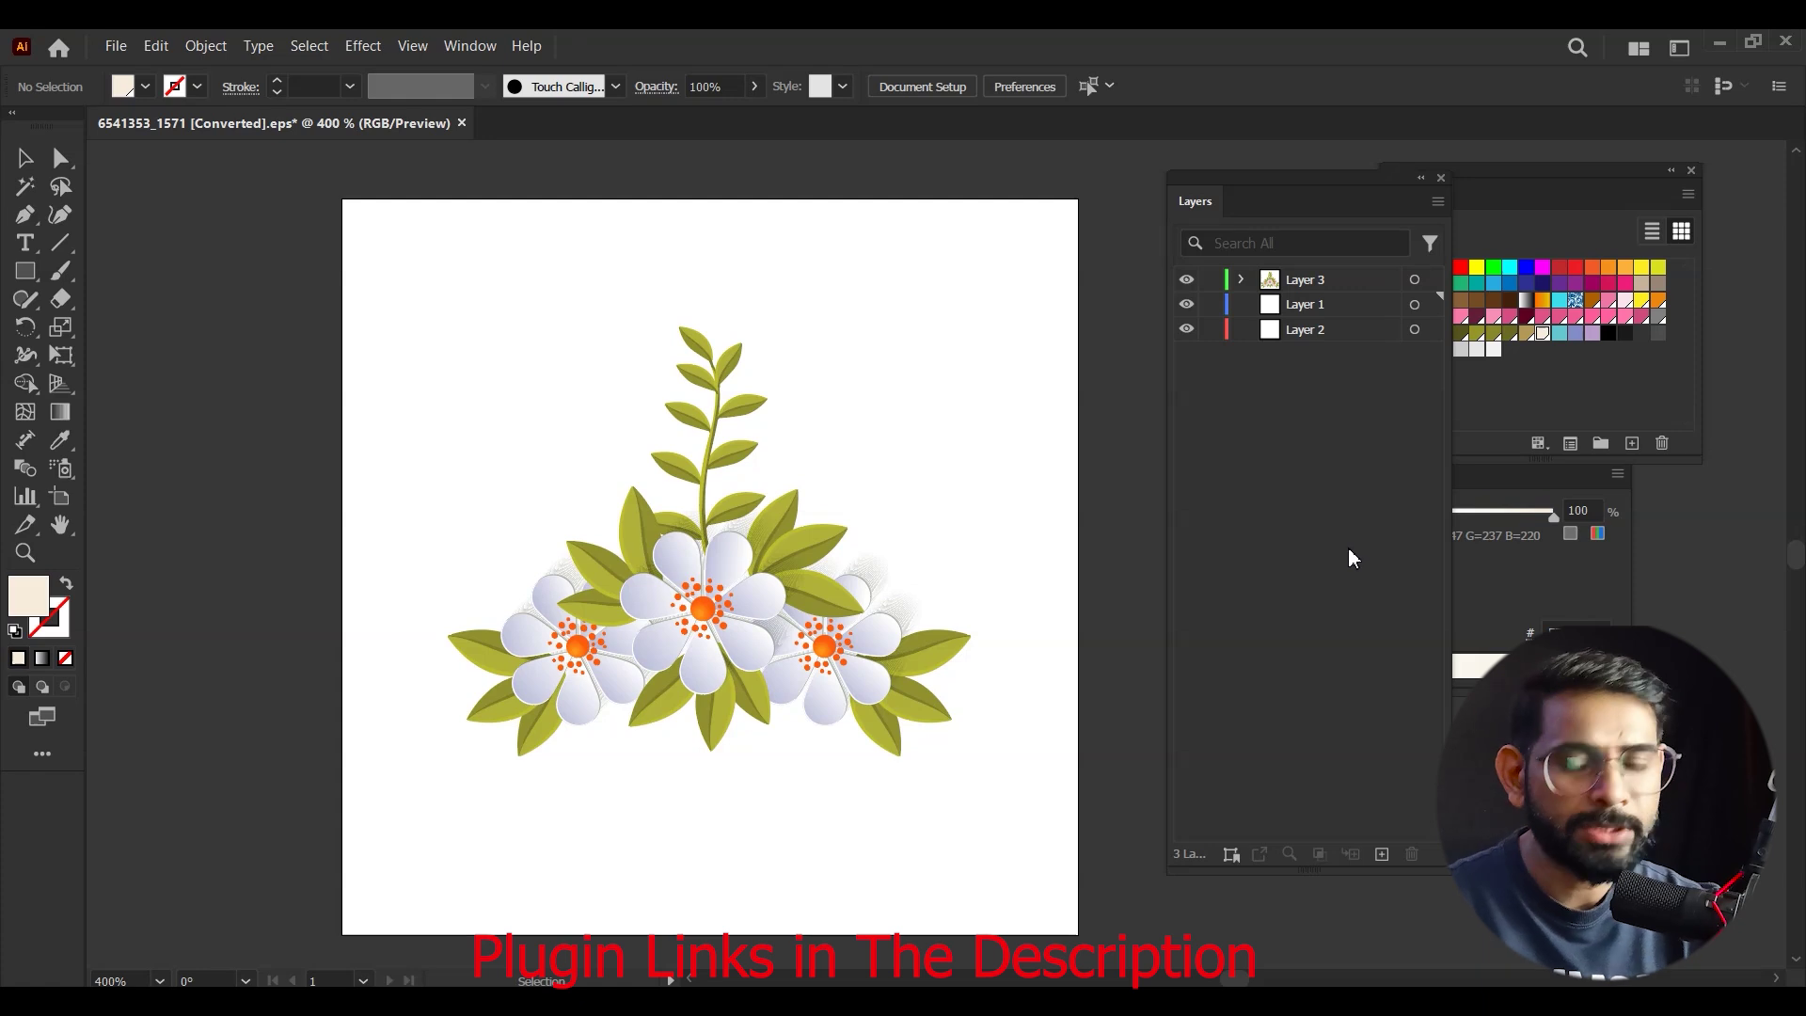
key("ctrl+z")
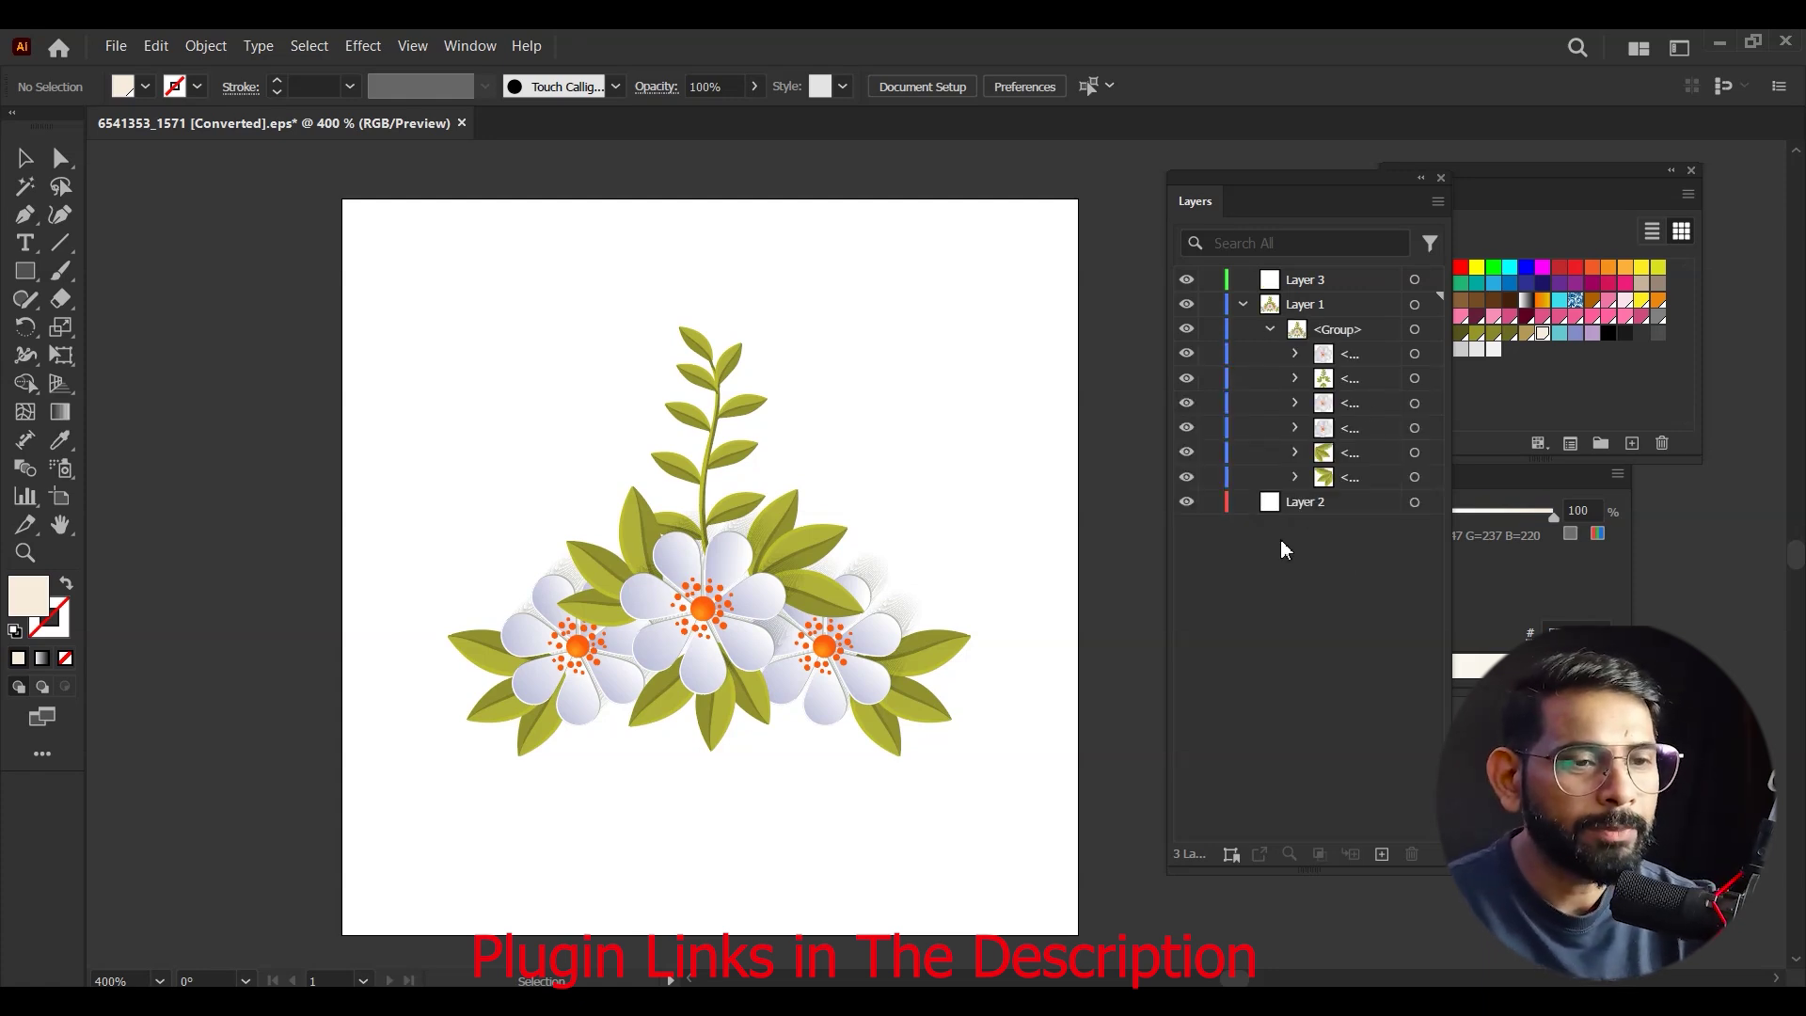
left_click(1319, 505)
left_click(1411, 853)
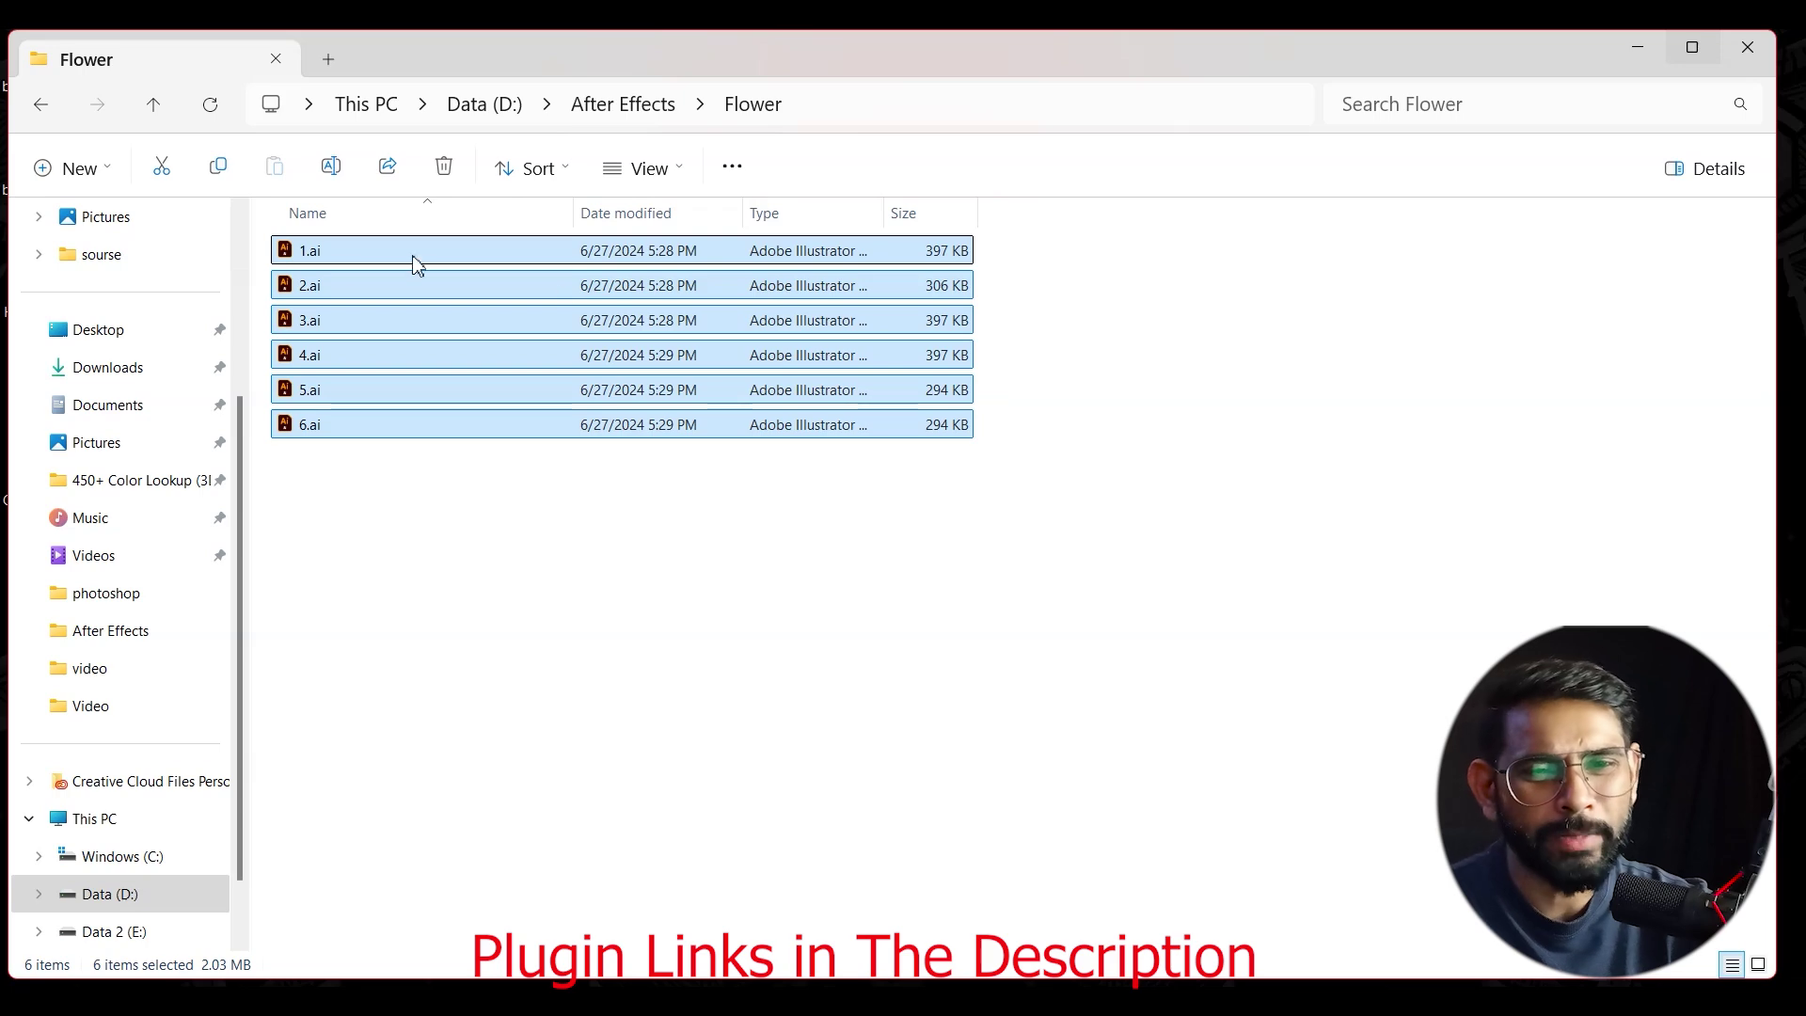
- Drag 1.ai through 6.ai from the Flower folder onto the After Effects Project panel
mouse_move(290, 260)
left_mouse_down()
mouse_move(994, 779)
mouse_move(169, 471)
left_mouse_up()
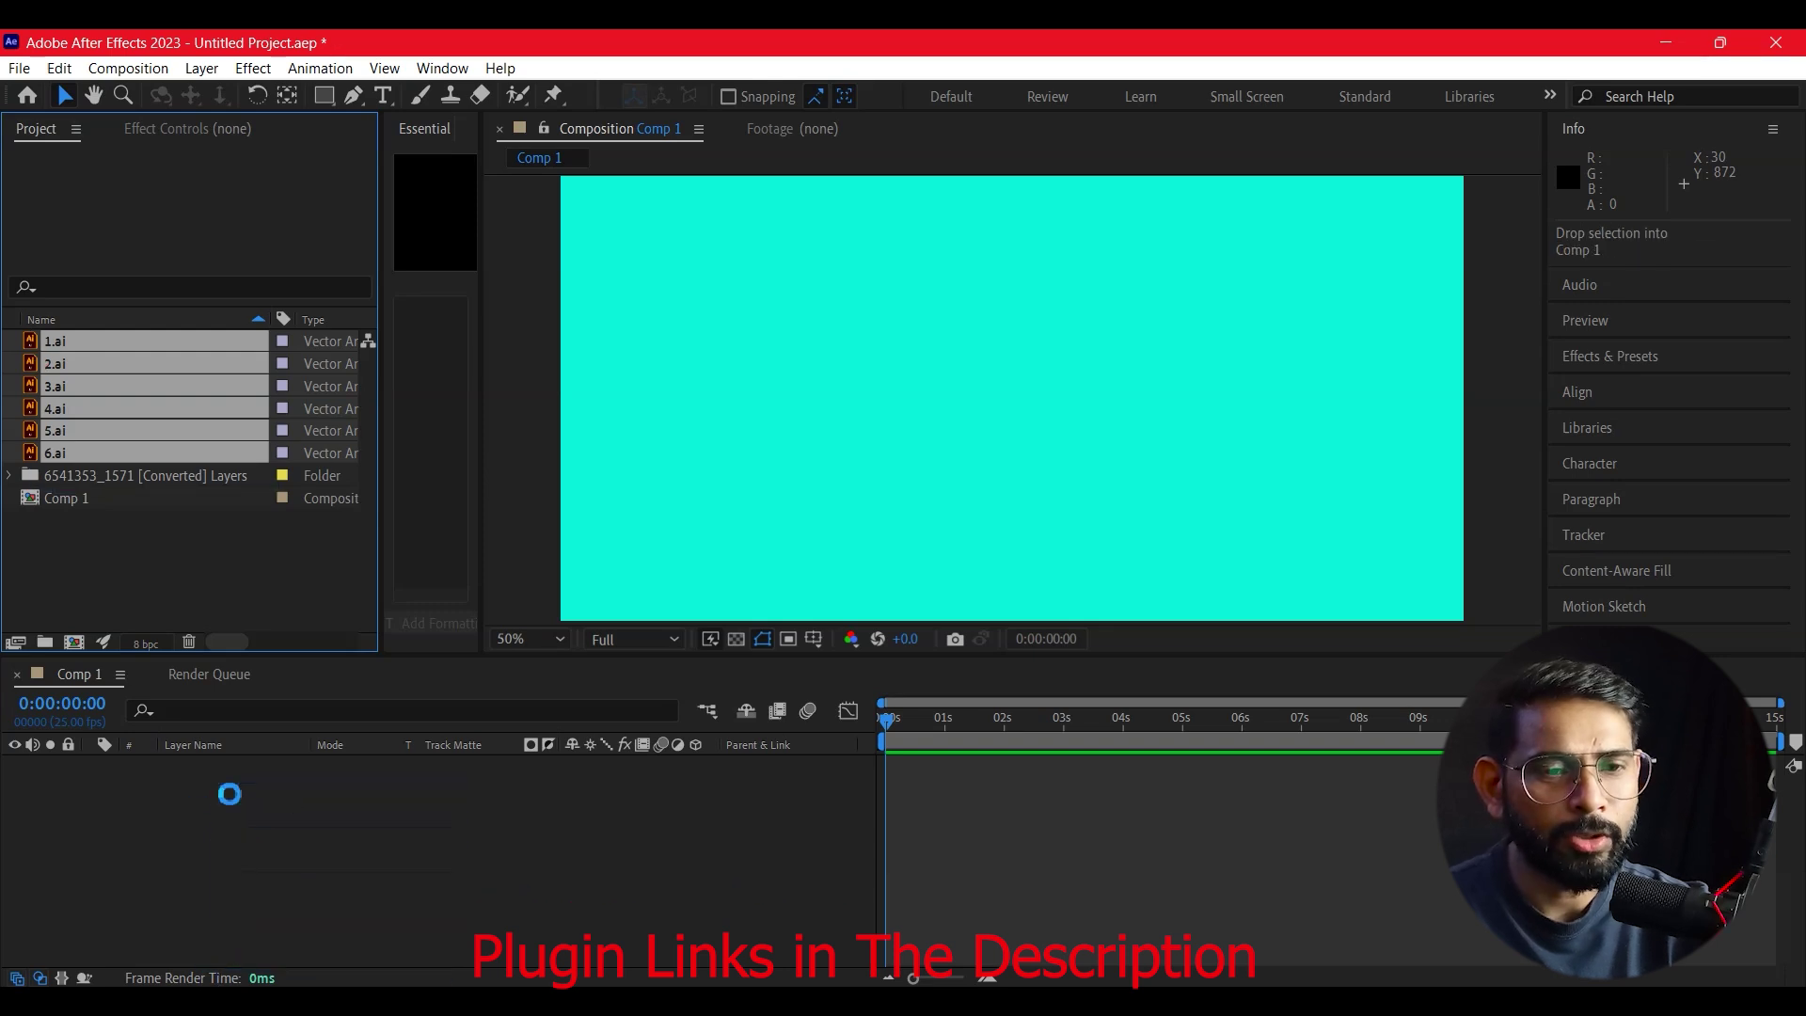
- Add 1.ai–6.ai as layers in Comp 1 and scale the bouquet up to fill the frame
left_click_drag(33, 341, 230, 793)
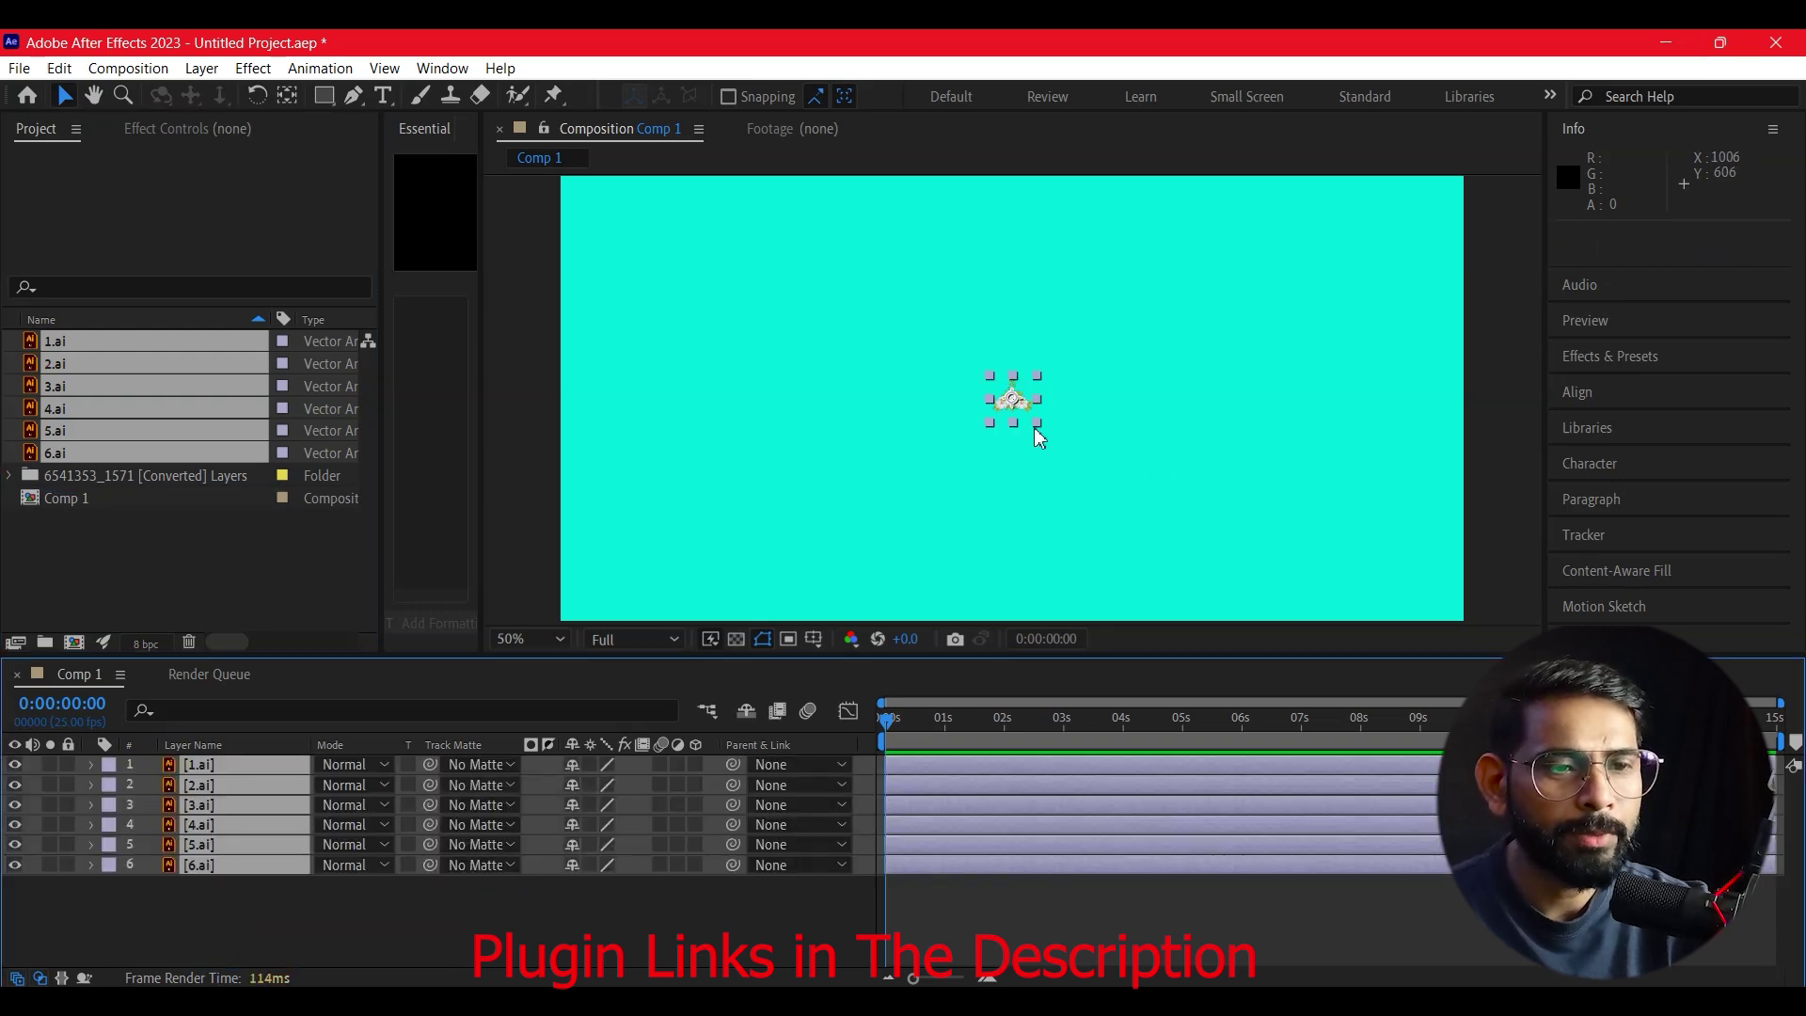
left_click_drag(1036, 422, 1223, 637)
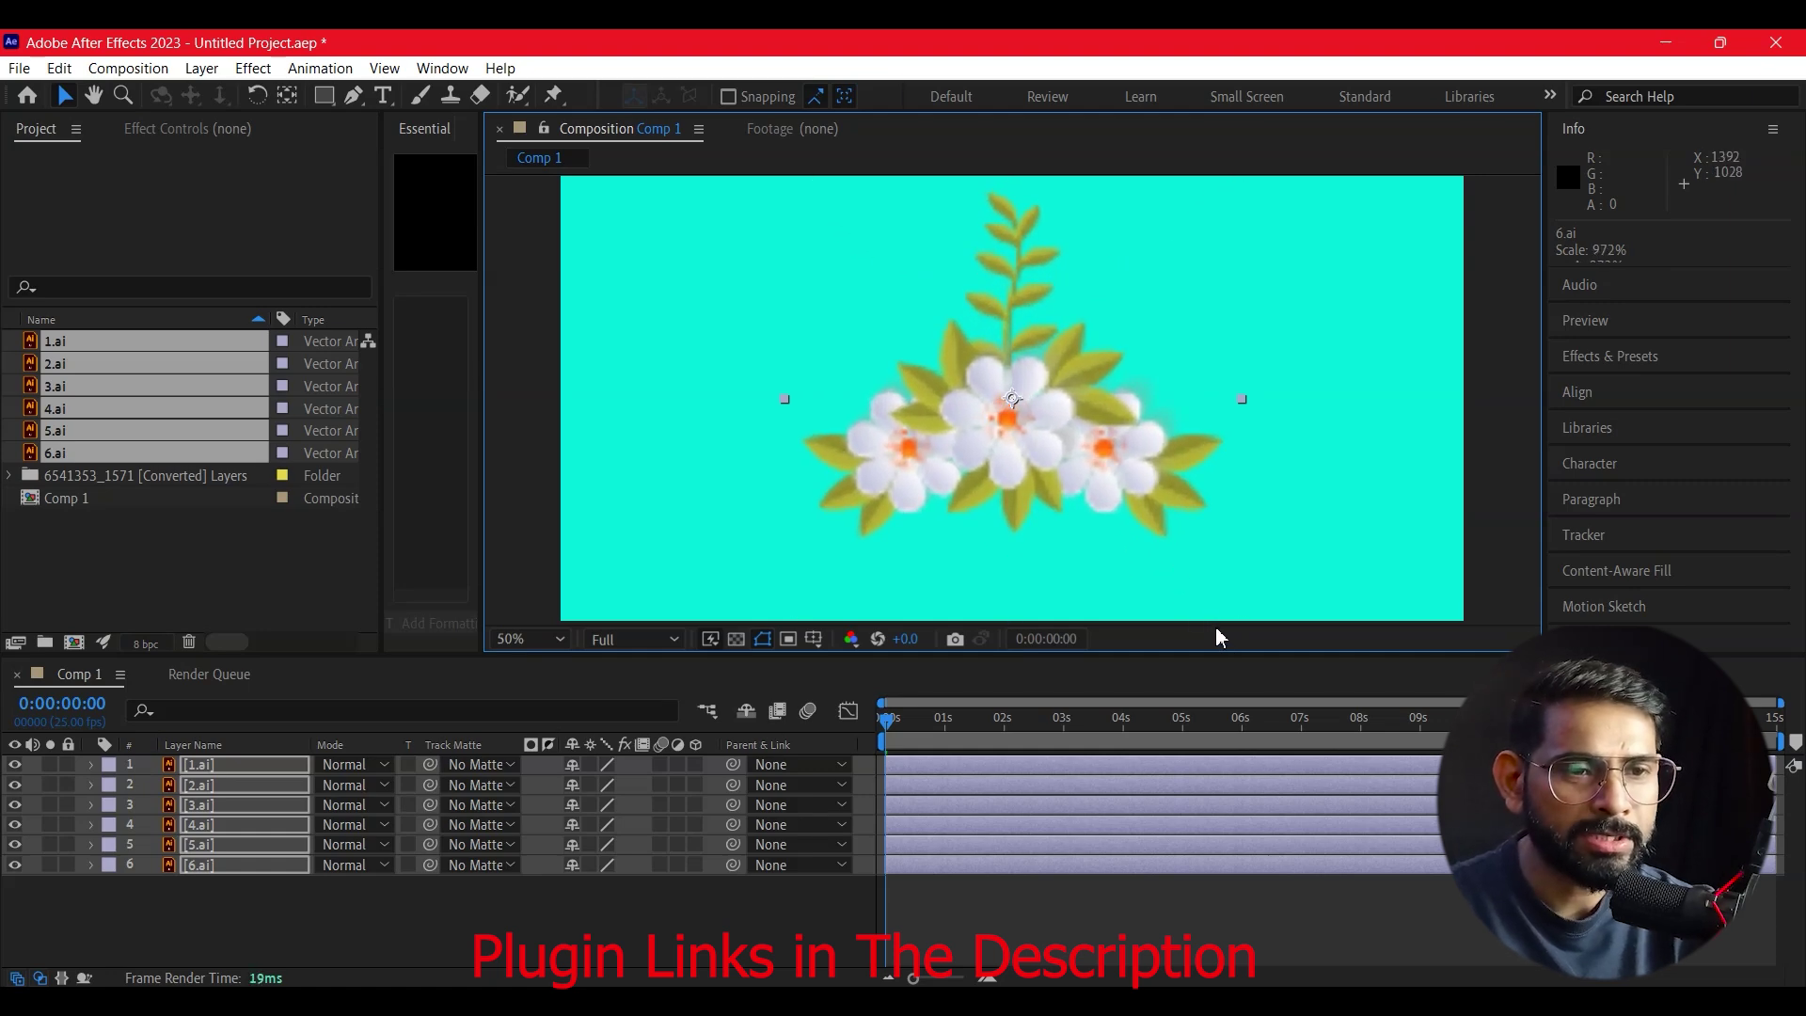
left_click(1484, 545)
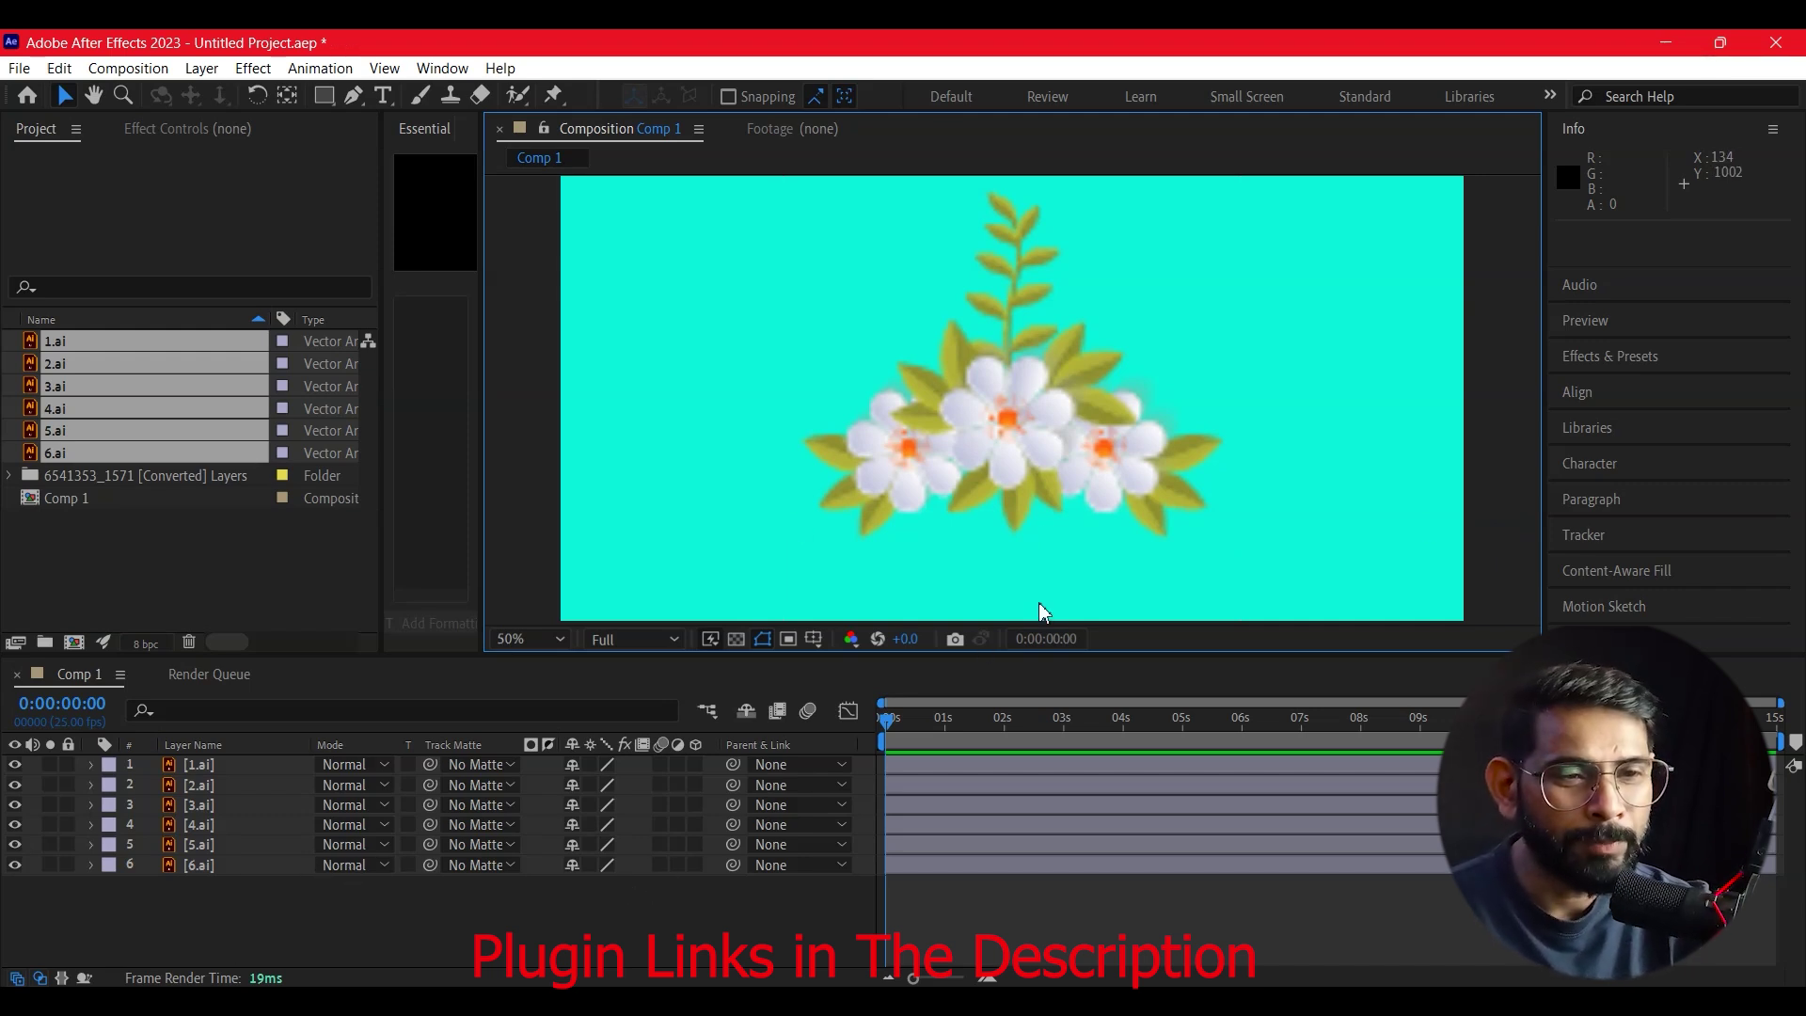
- Toggle the title/action safe guides and turn on Continuous Rasterize for layer 1
key("'")
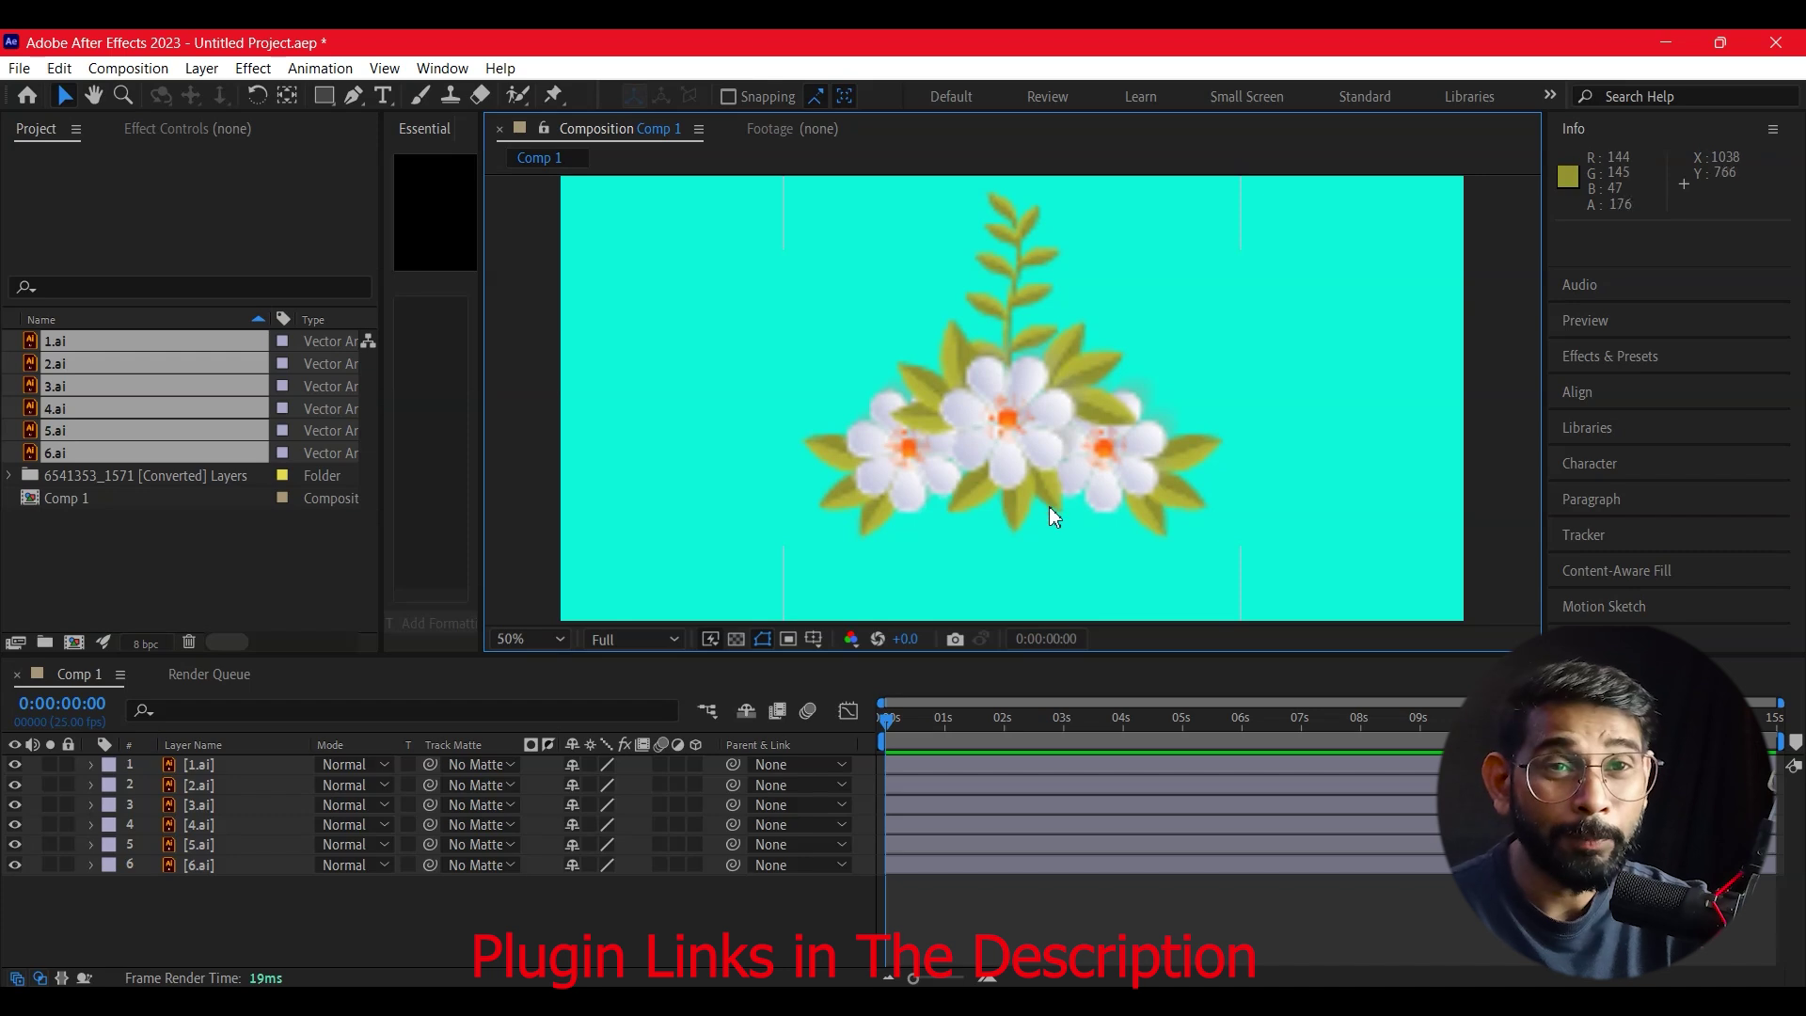
key("'")
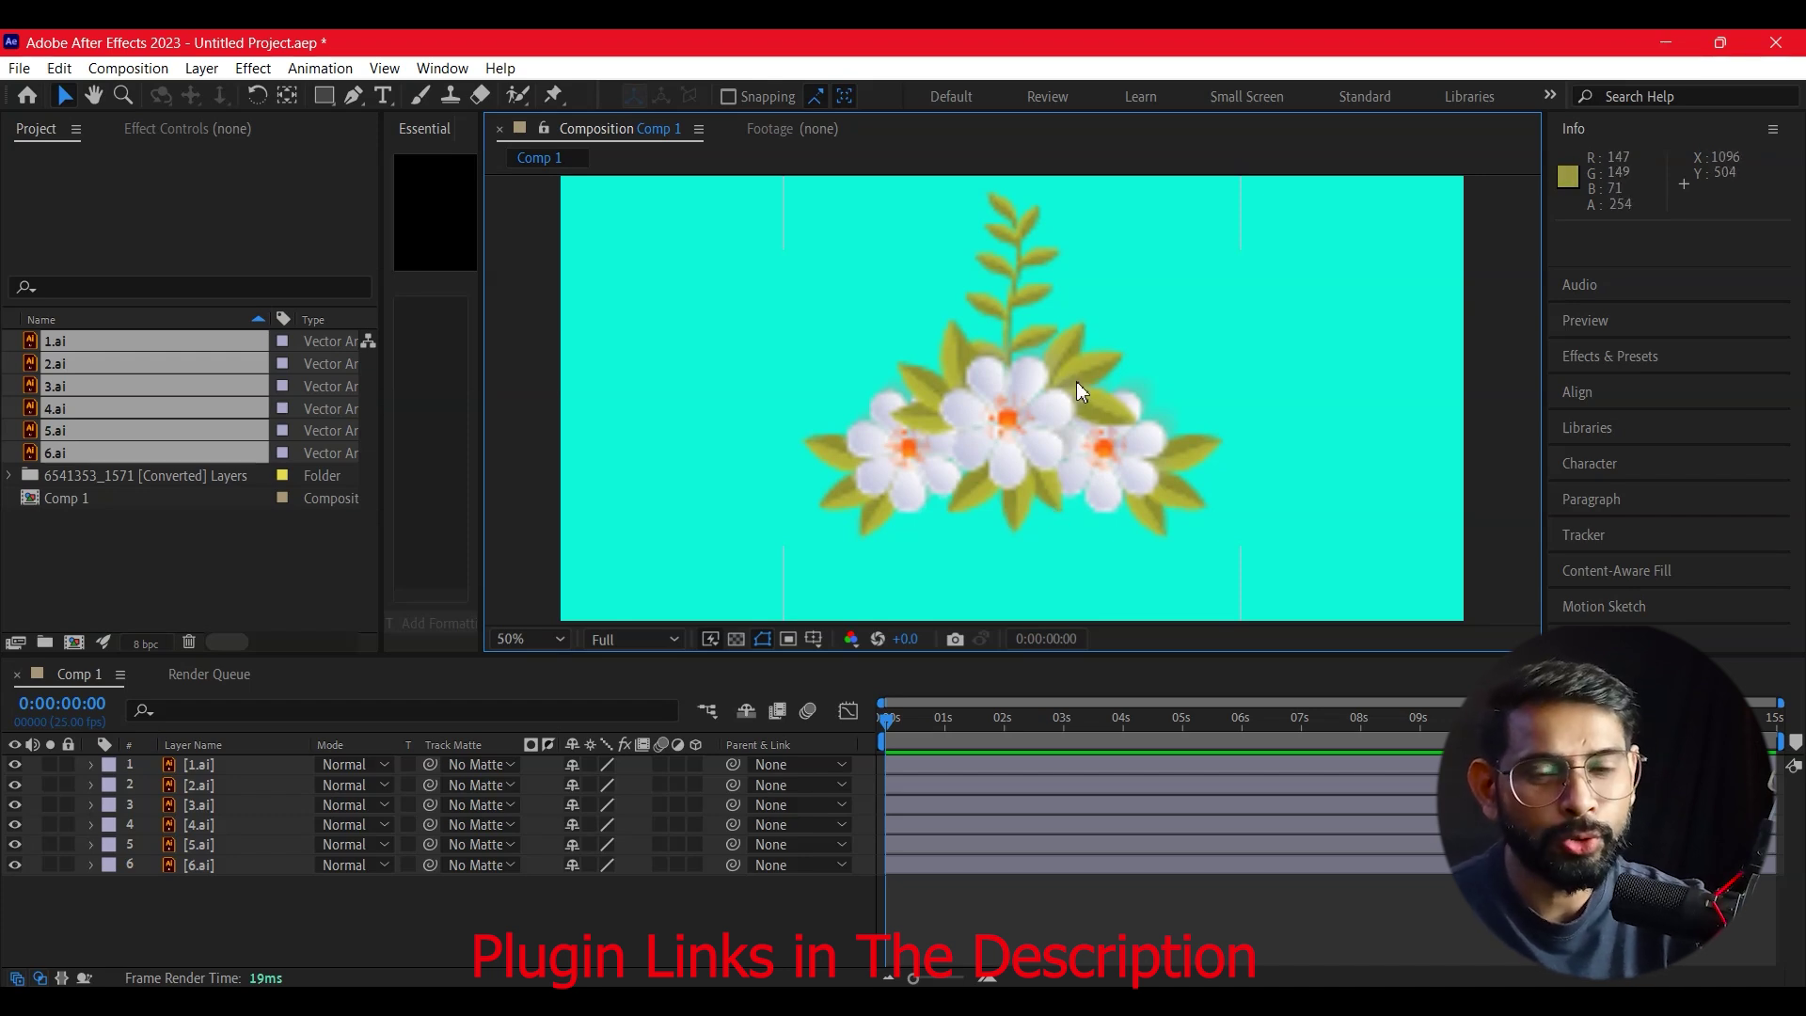
key("'")
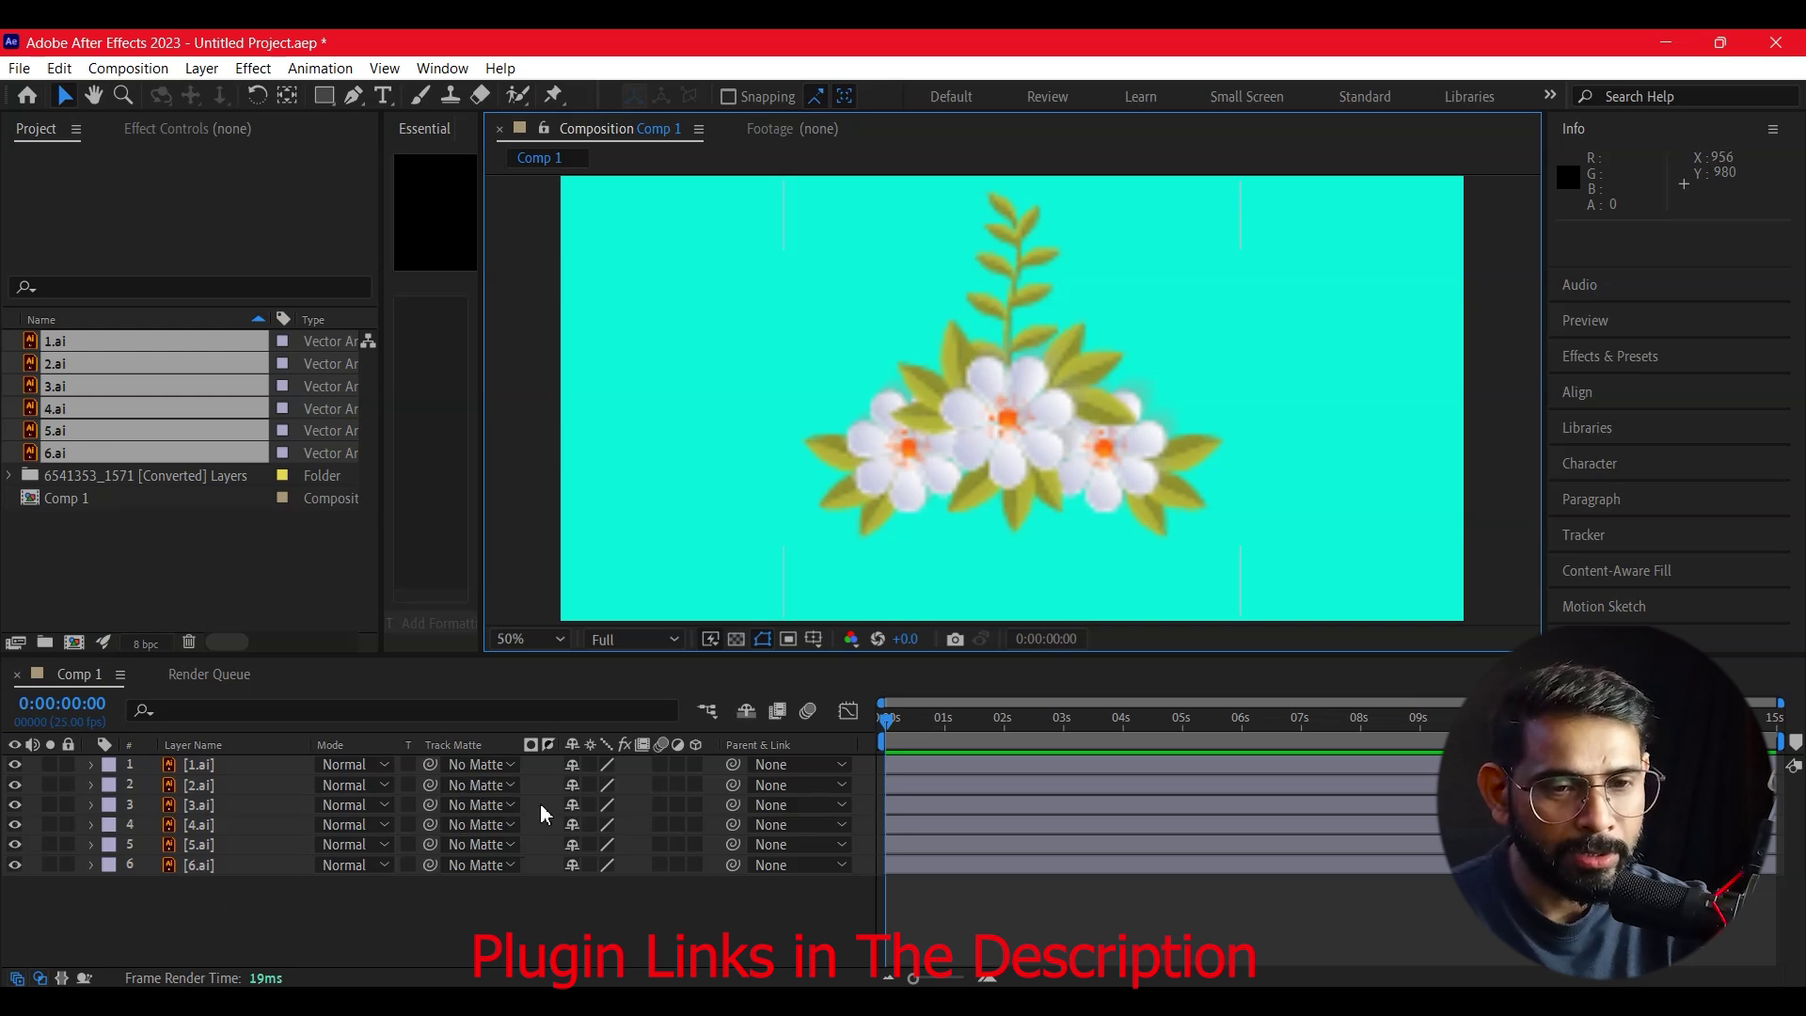
left_click(591, 763)
- Turn on Continuous Rasterize for layers 2, 3 and 5
left_click(591, 784)
left_click(590, 804)
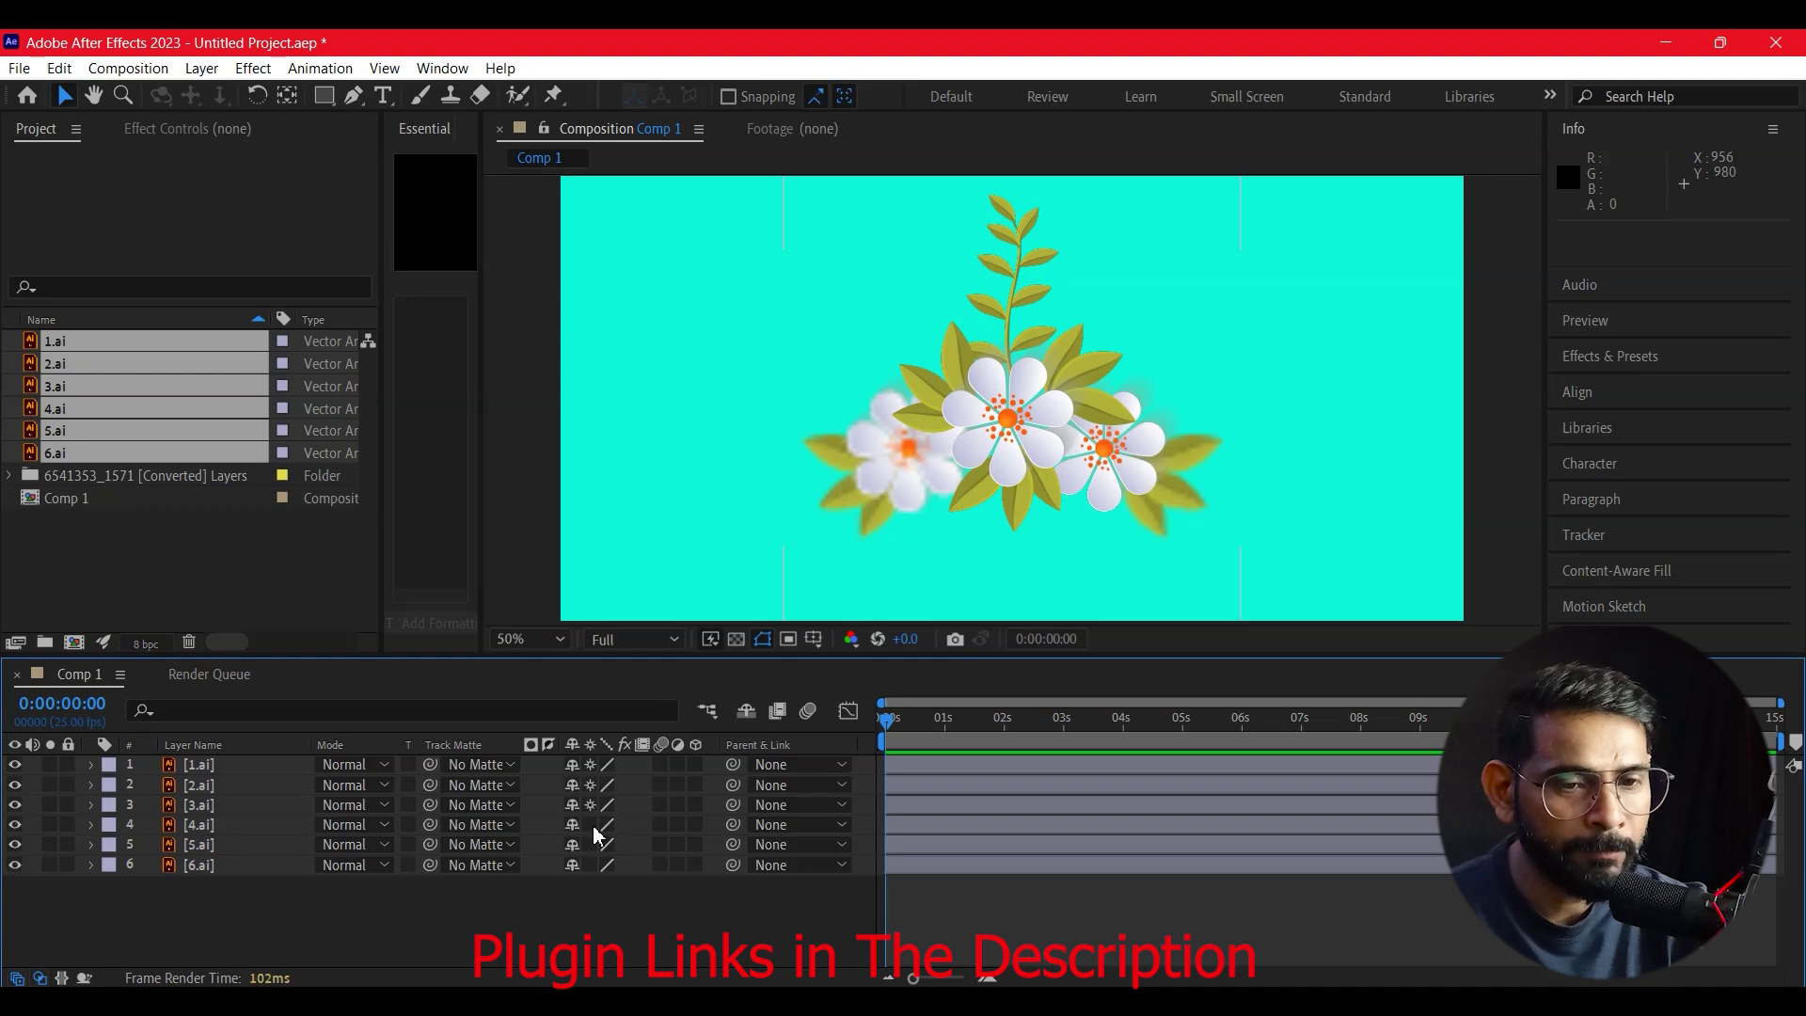
left_click(590, 843)
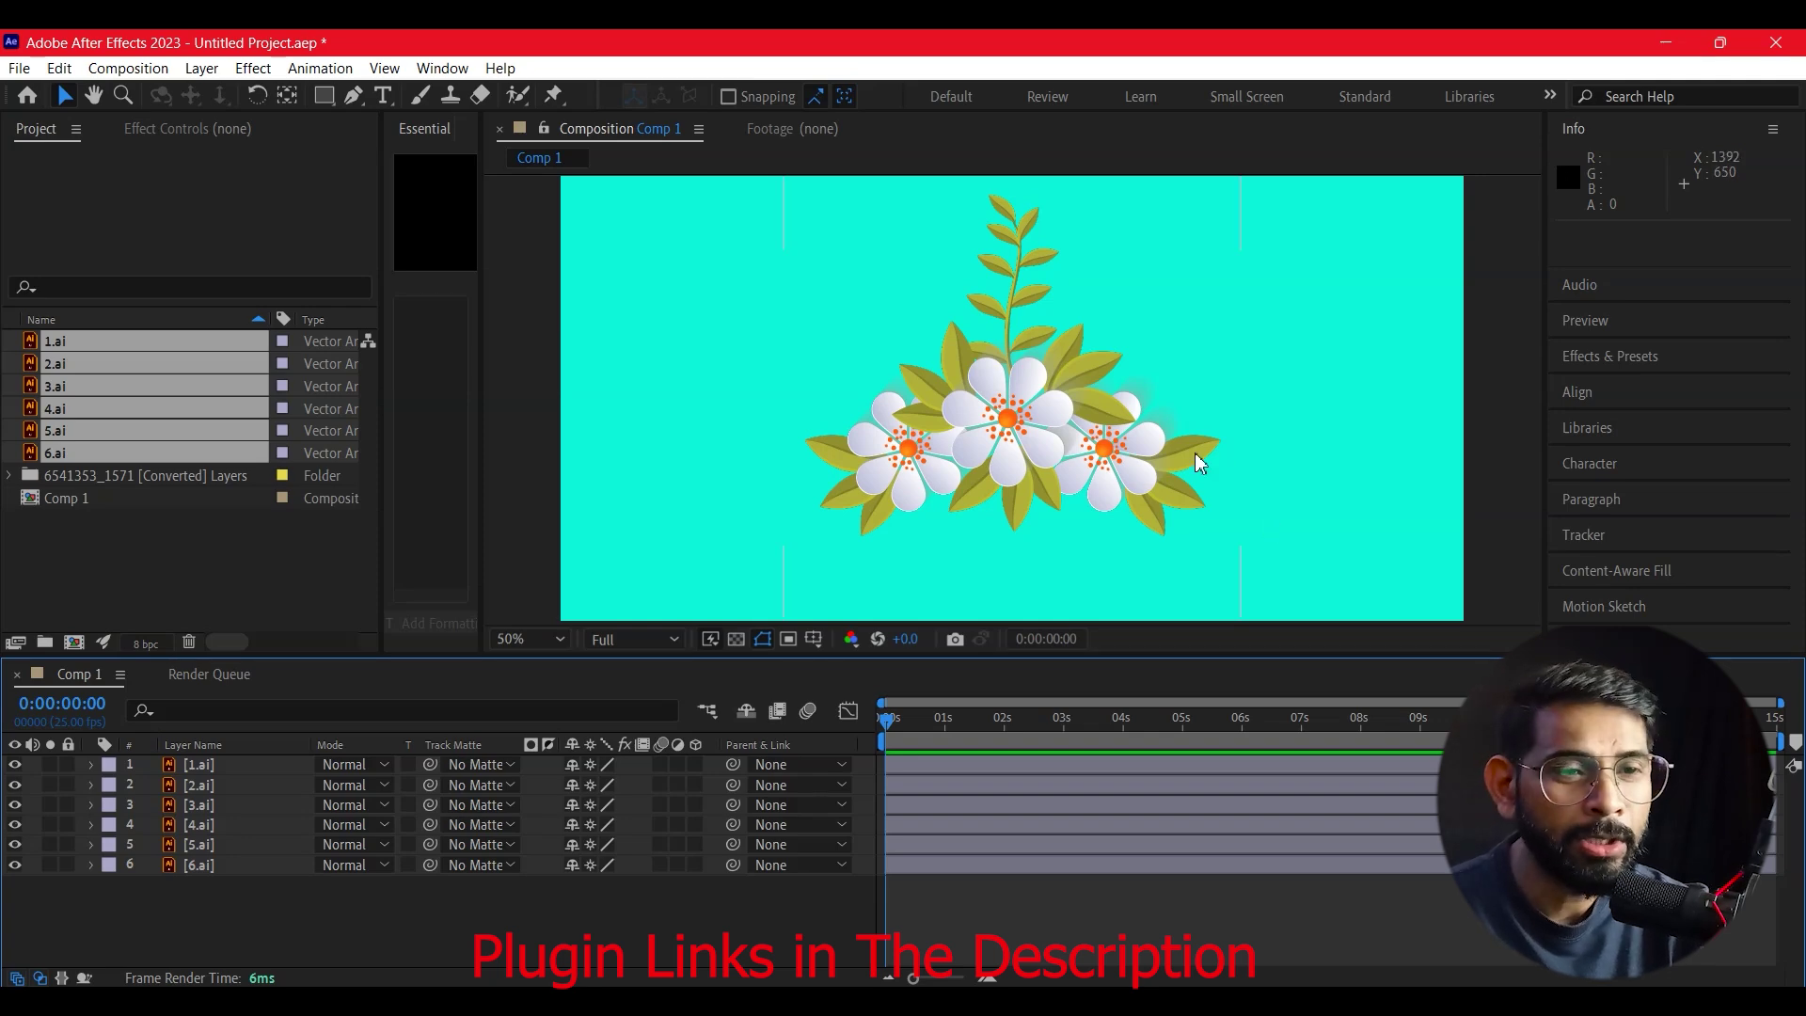
scroll(1158, 410, "up", 2)
scroll(1167, 425, "down", 2)
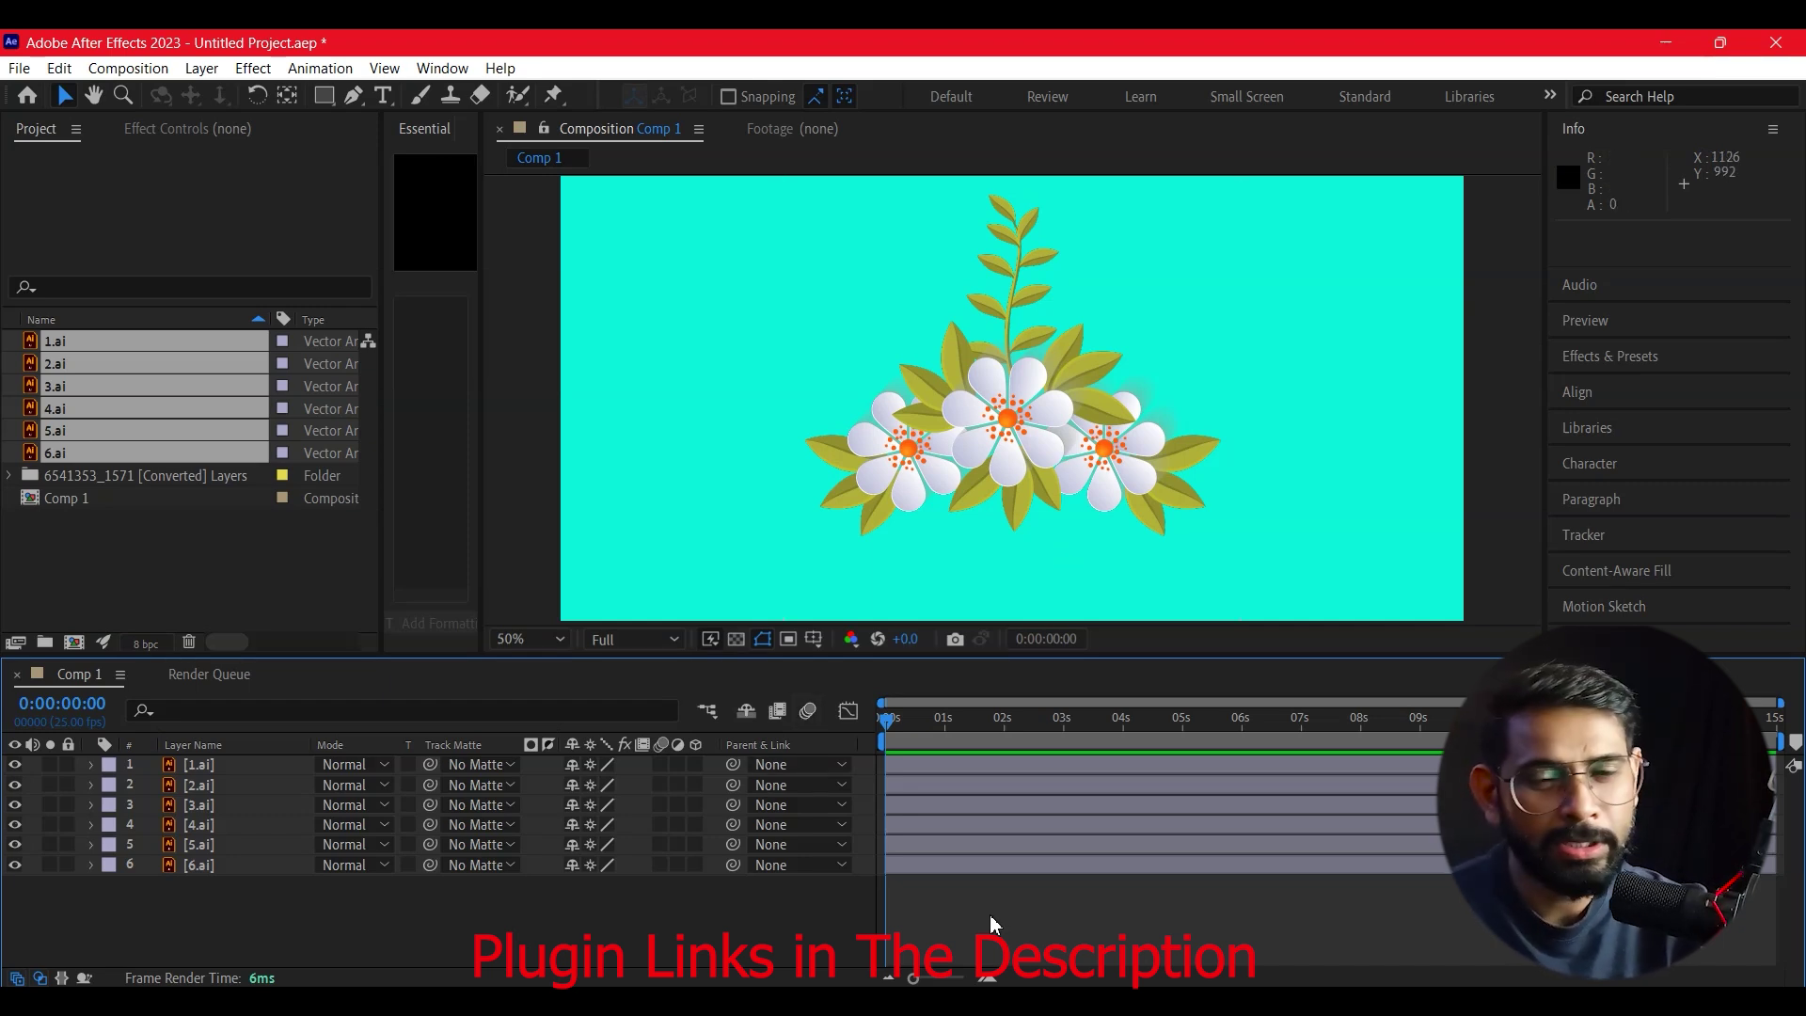
- Hide layers 2–6 so only the centre flower 1.ai shows, and select it
left_click(15, 784)
left_click(15, 785)
left_click(15, 784)
left_click(15, 784)
left_click(191, 767)
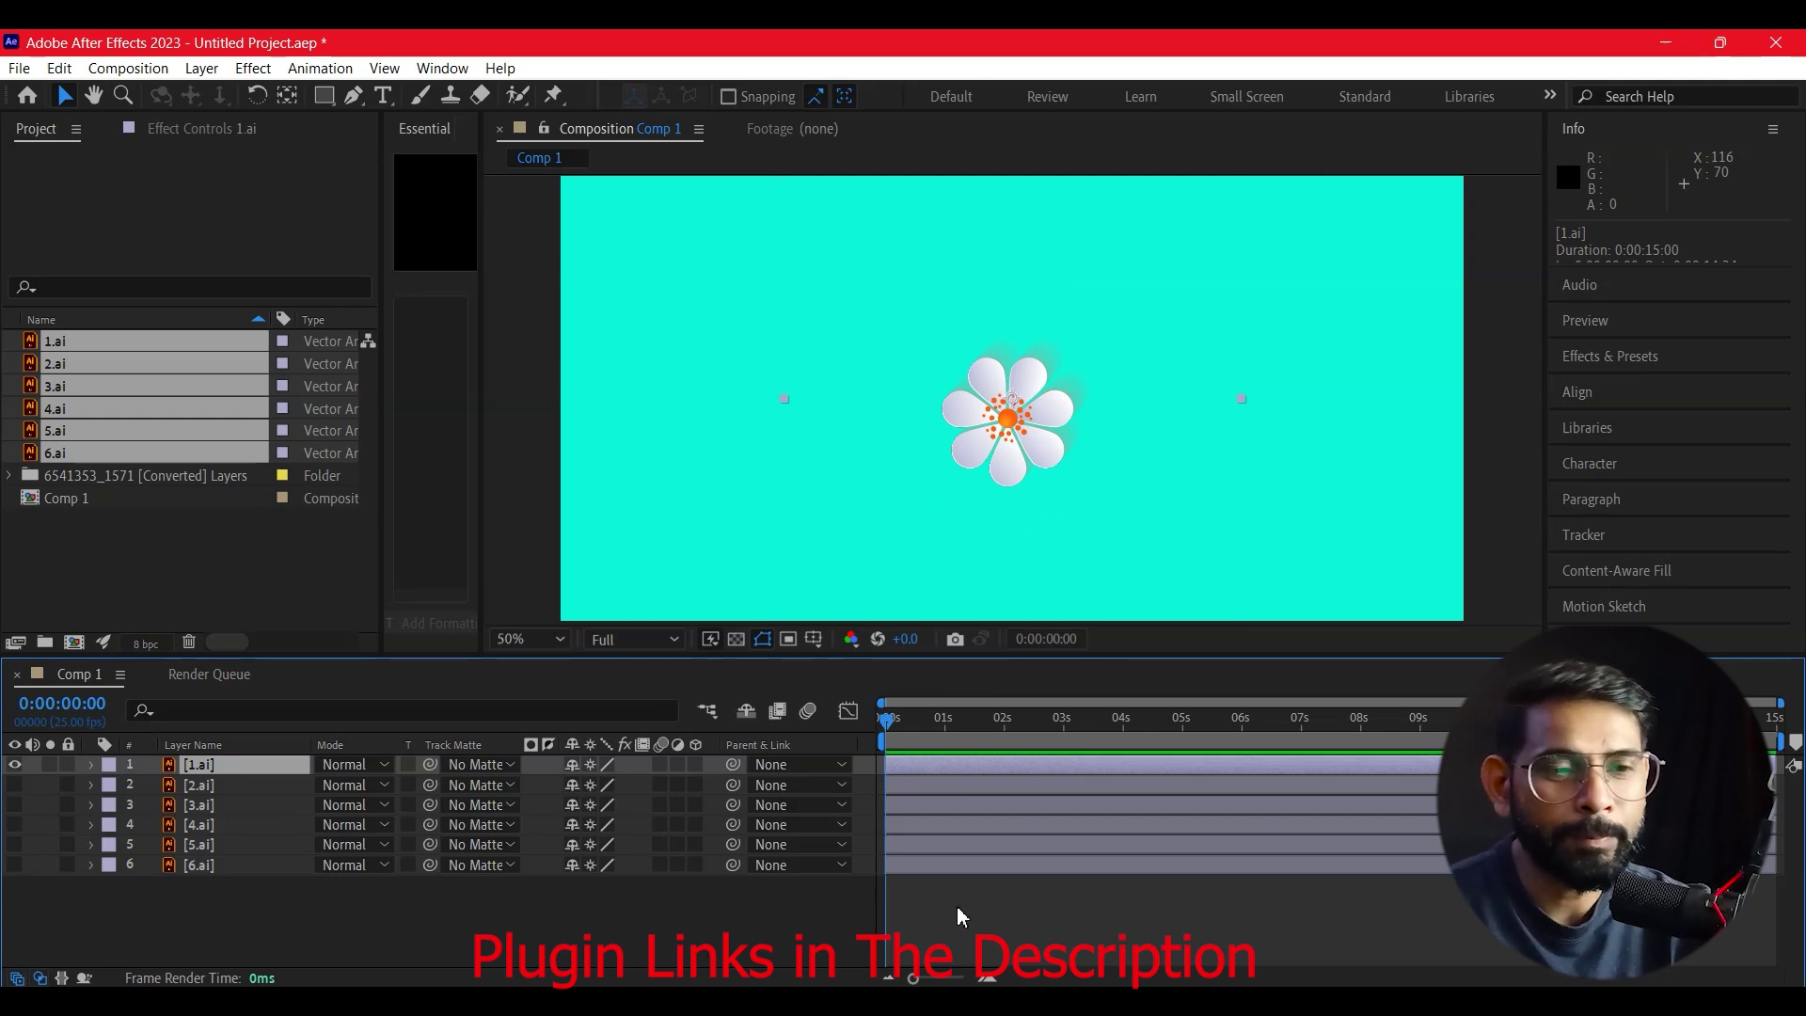
left_click(442, 69)
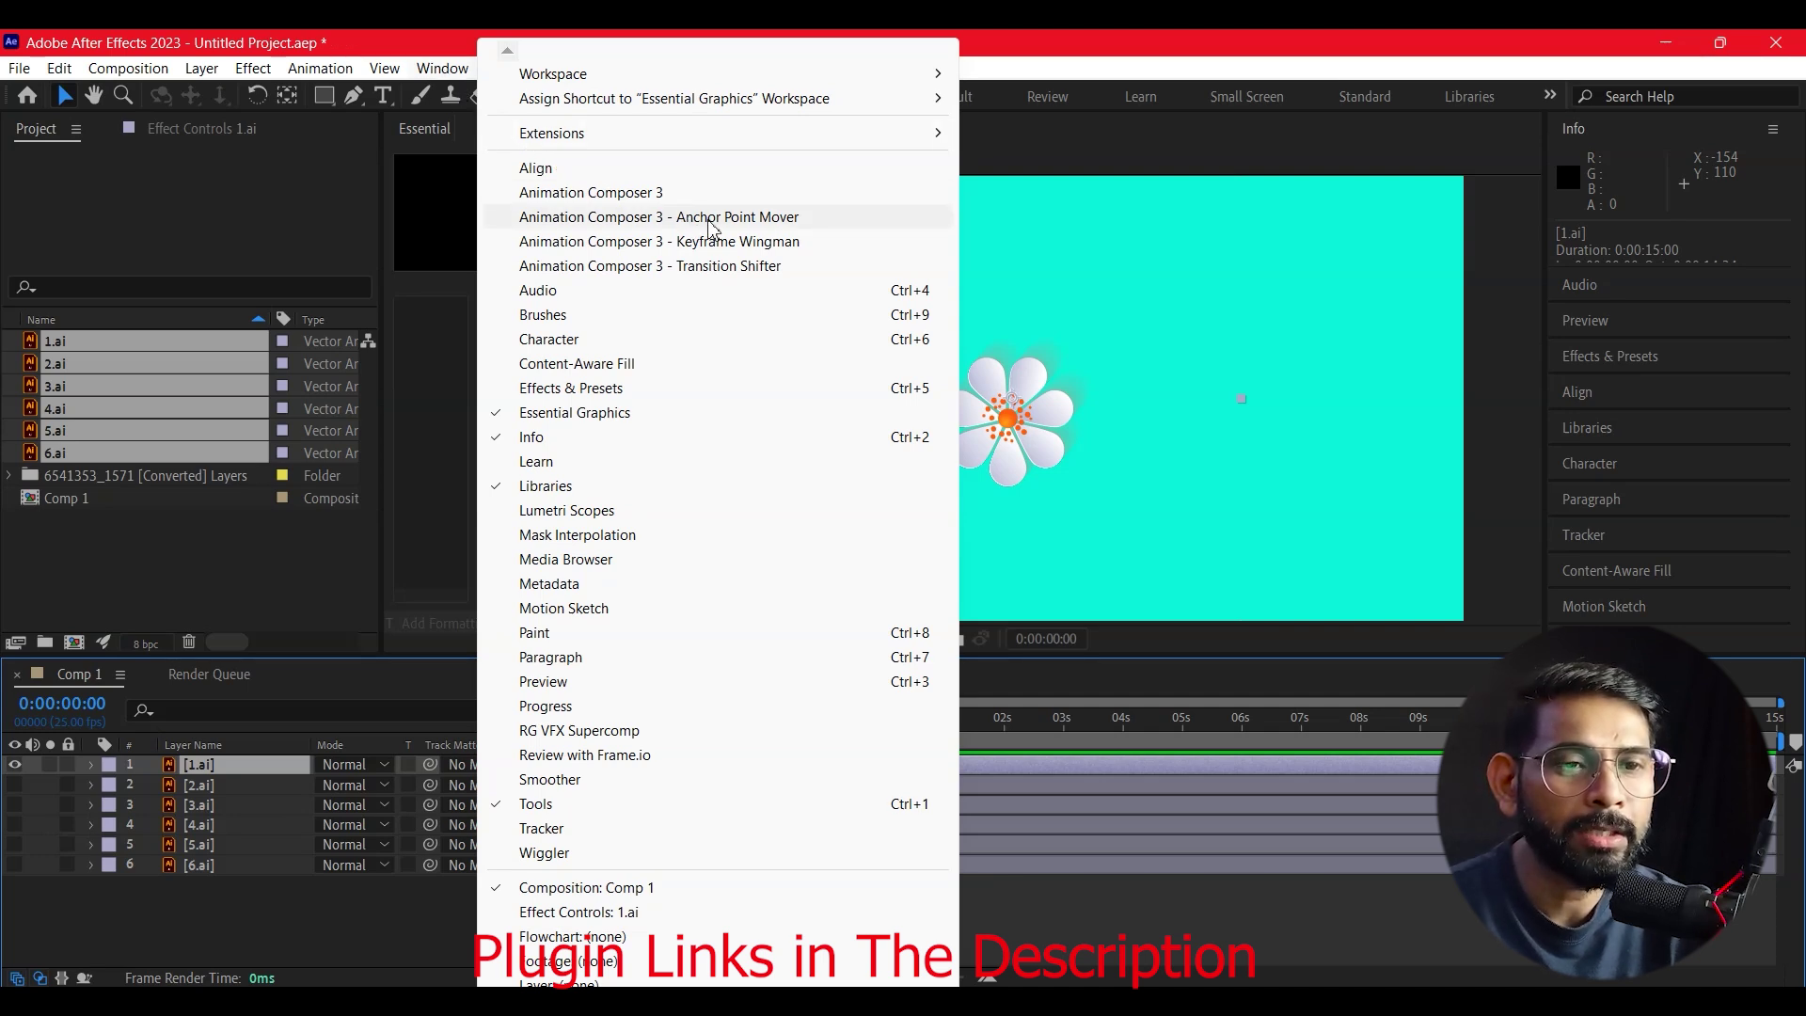
- Open the Anchor Point Mover panel and centre layer 1.ai's anchor point
left_click(737, 217)
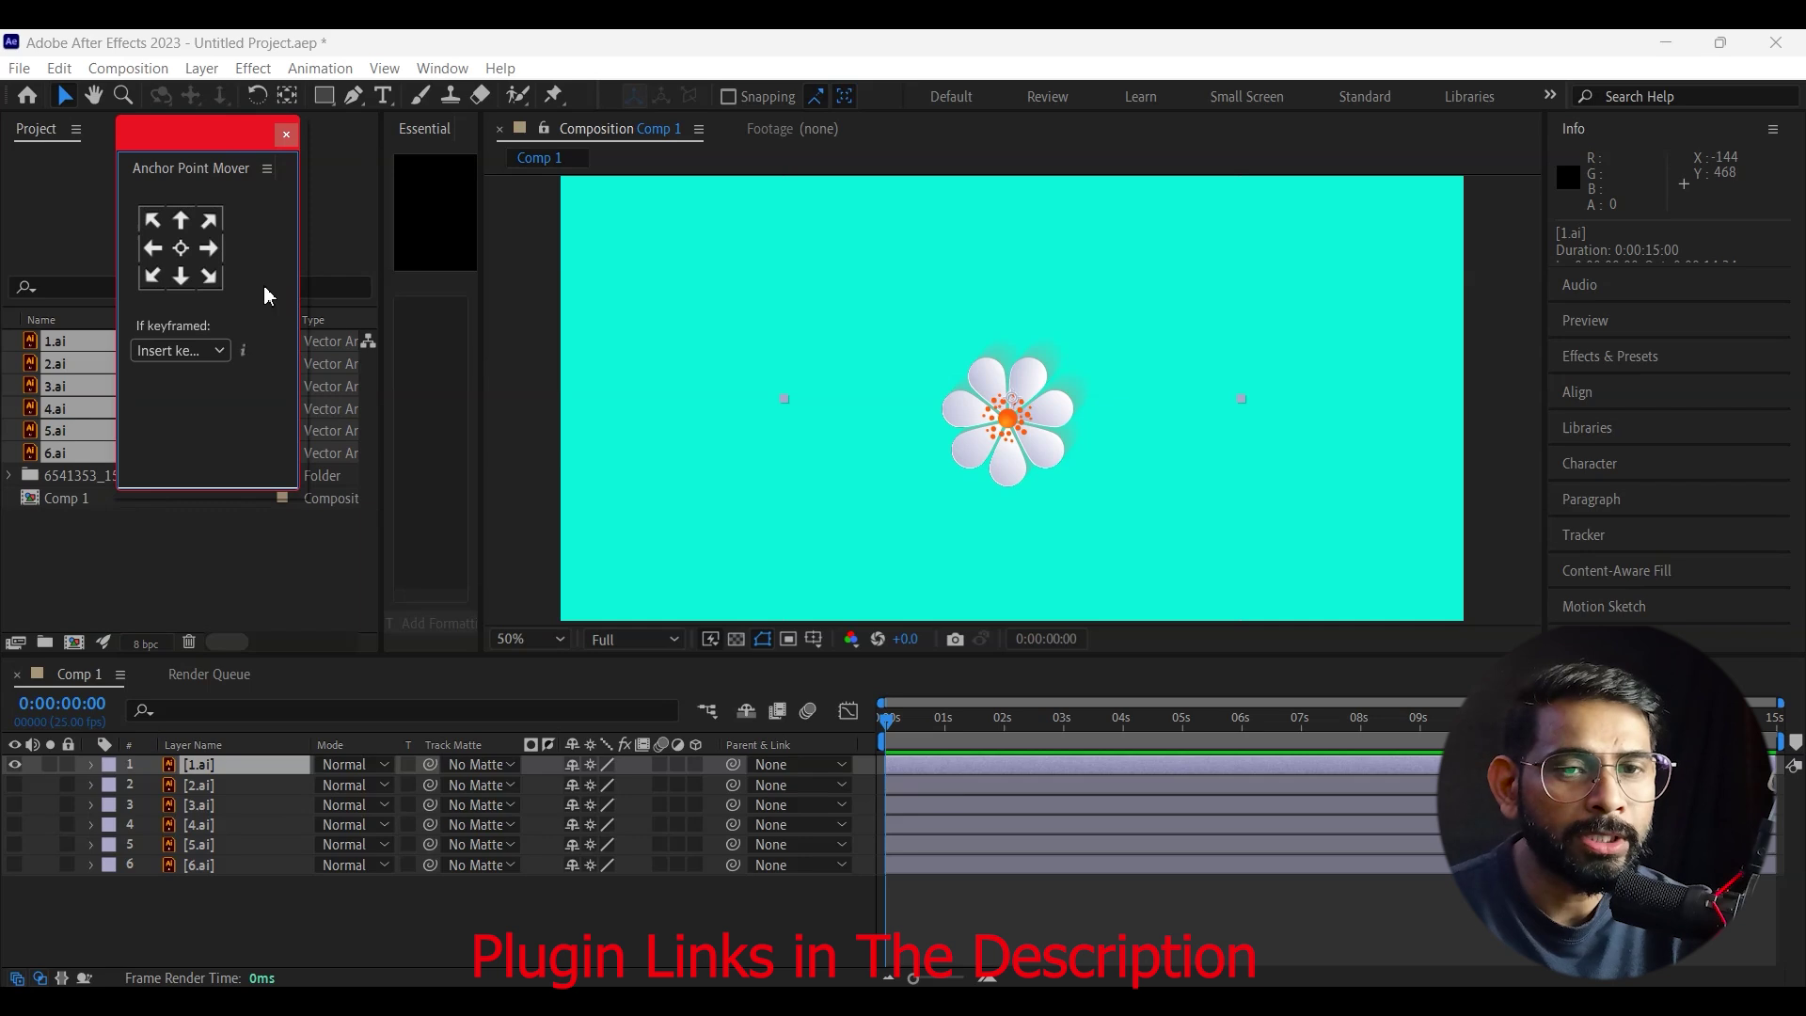
left_click(202, 774)
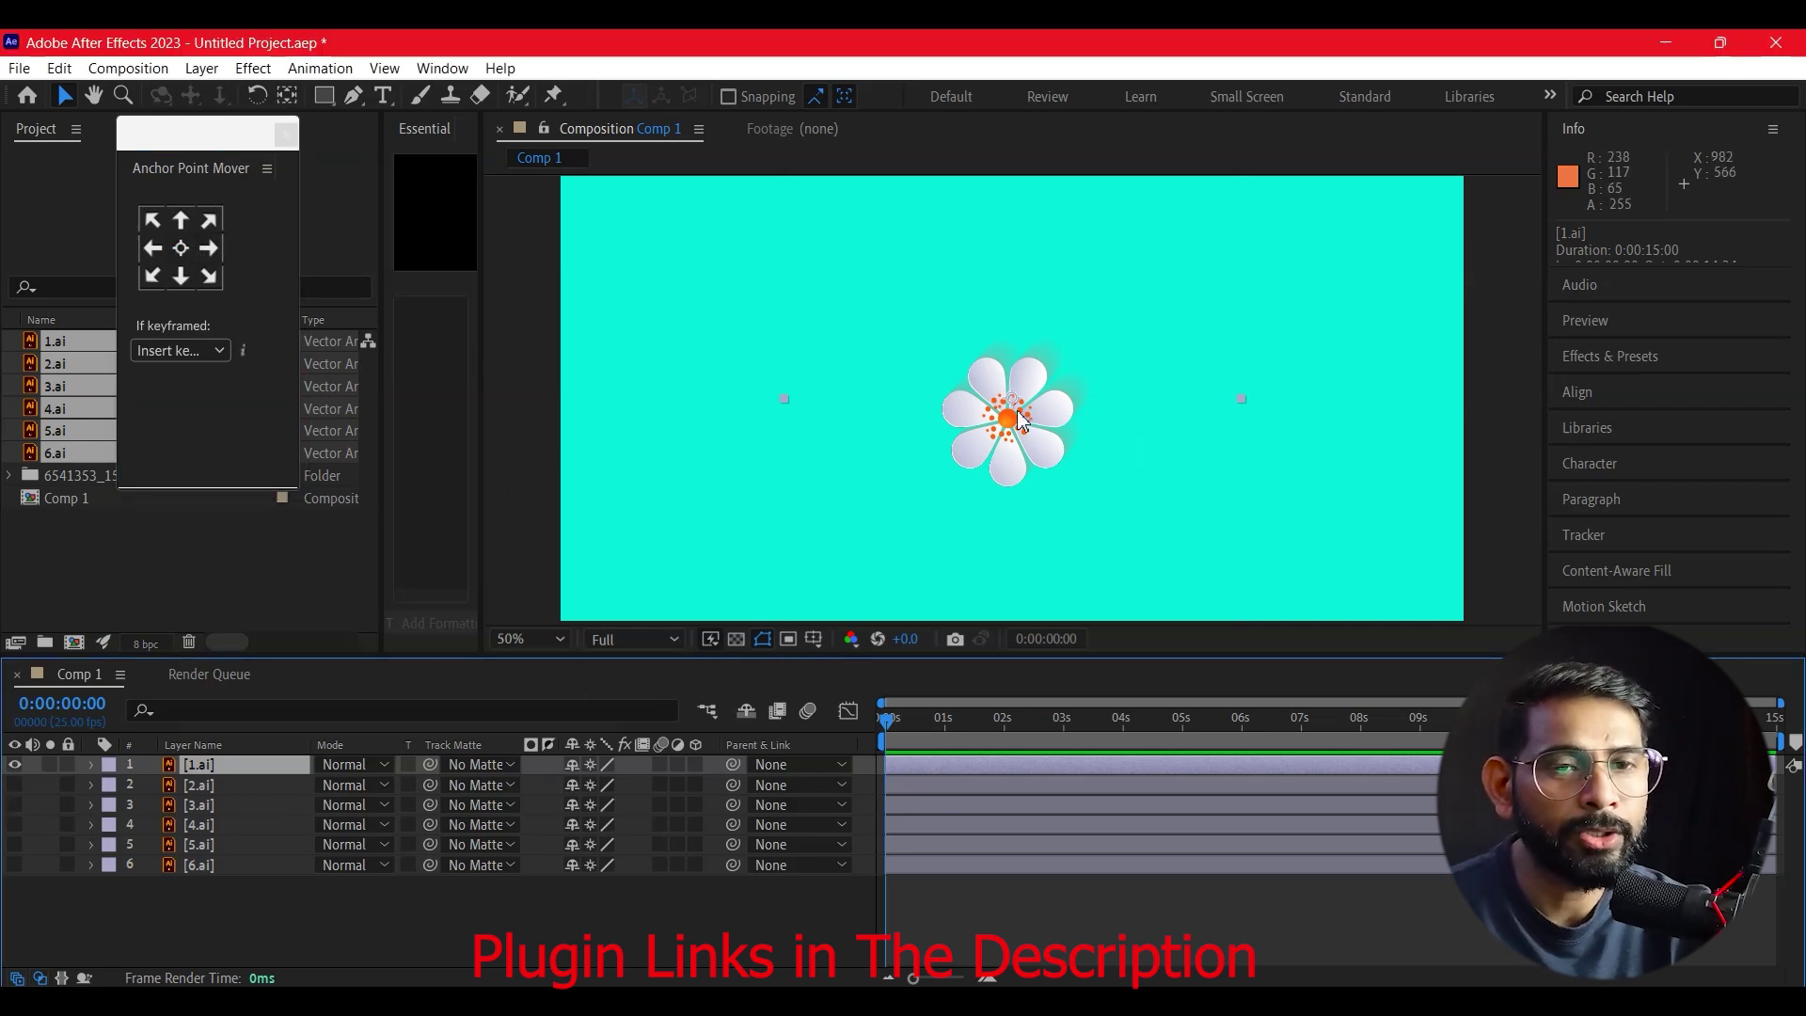
left_click(286, 95)
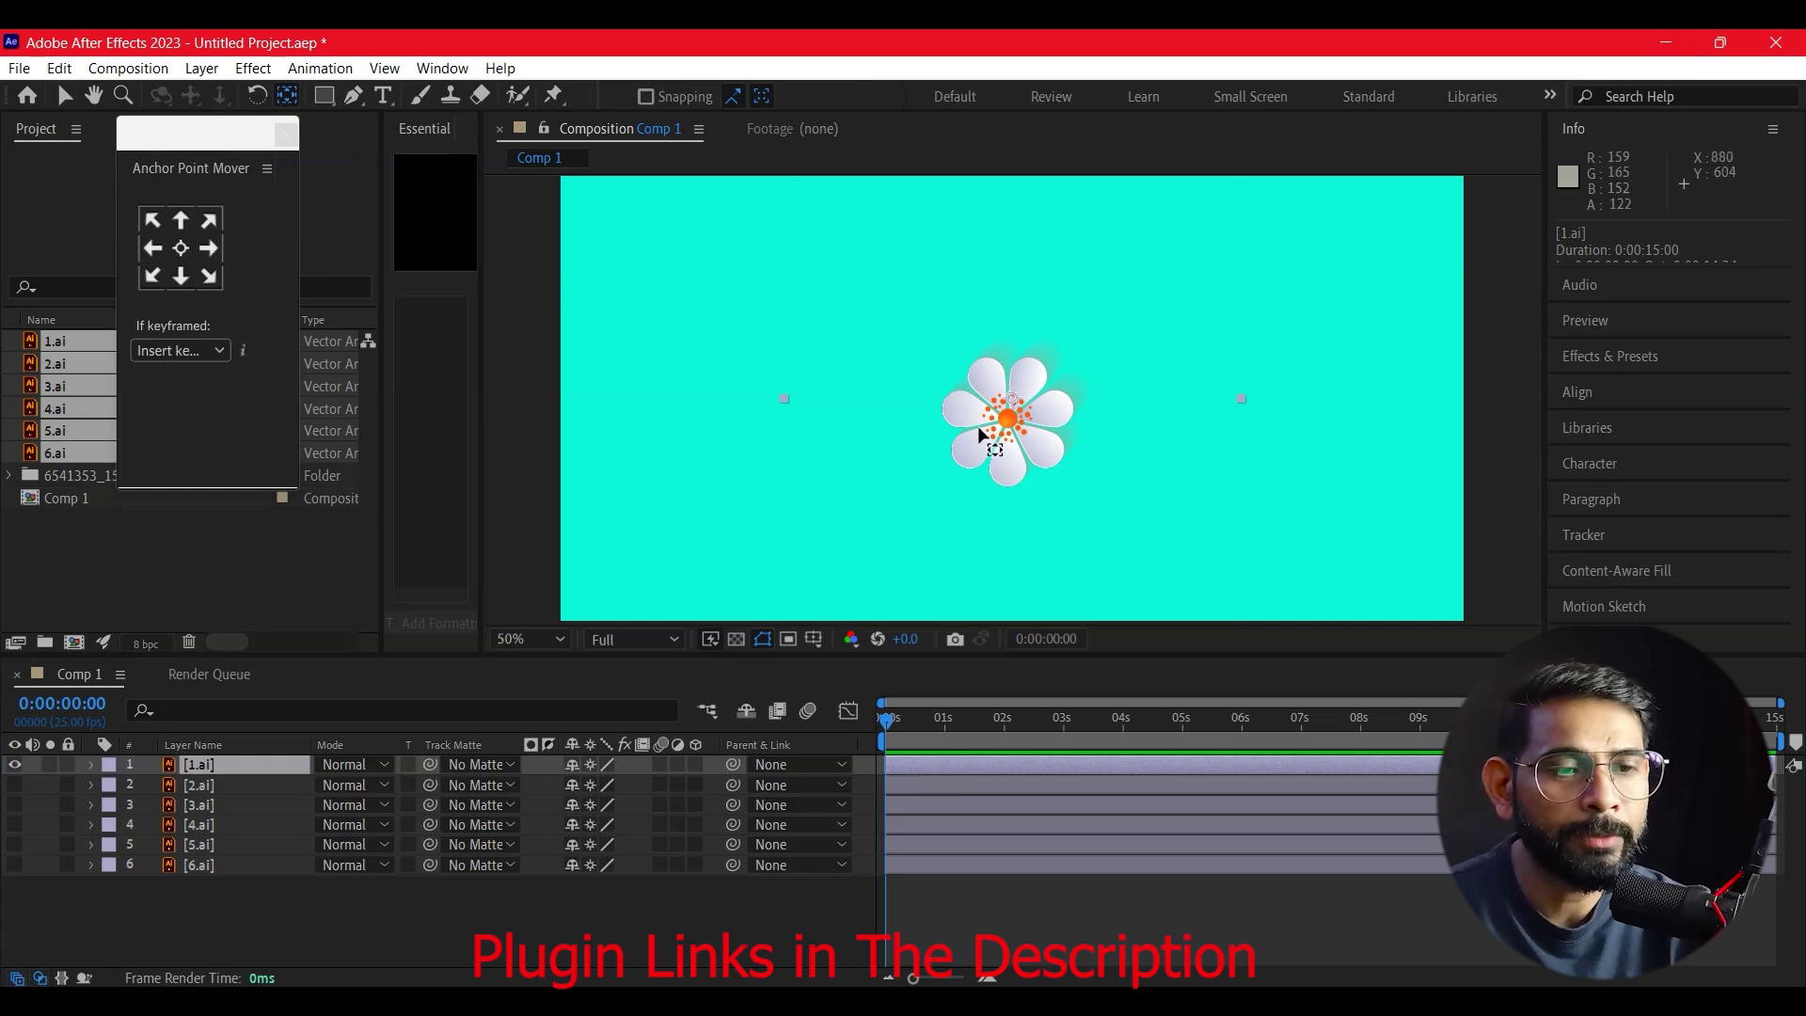
left_click(209, 235)
left_click(209, 235)
left_click(286, 135)
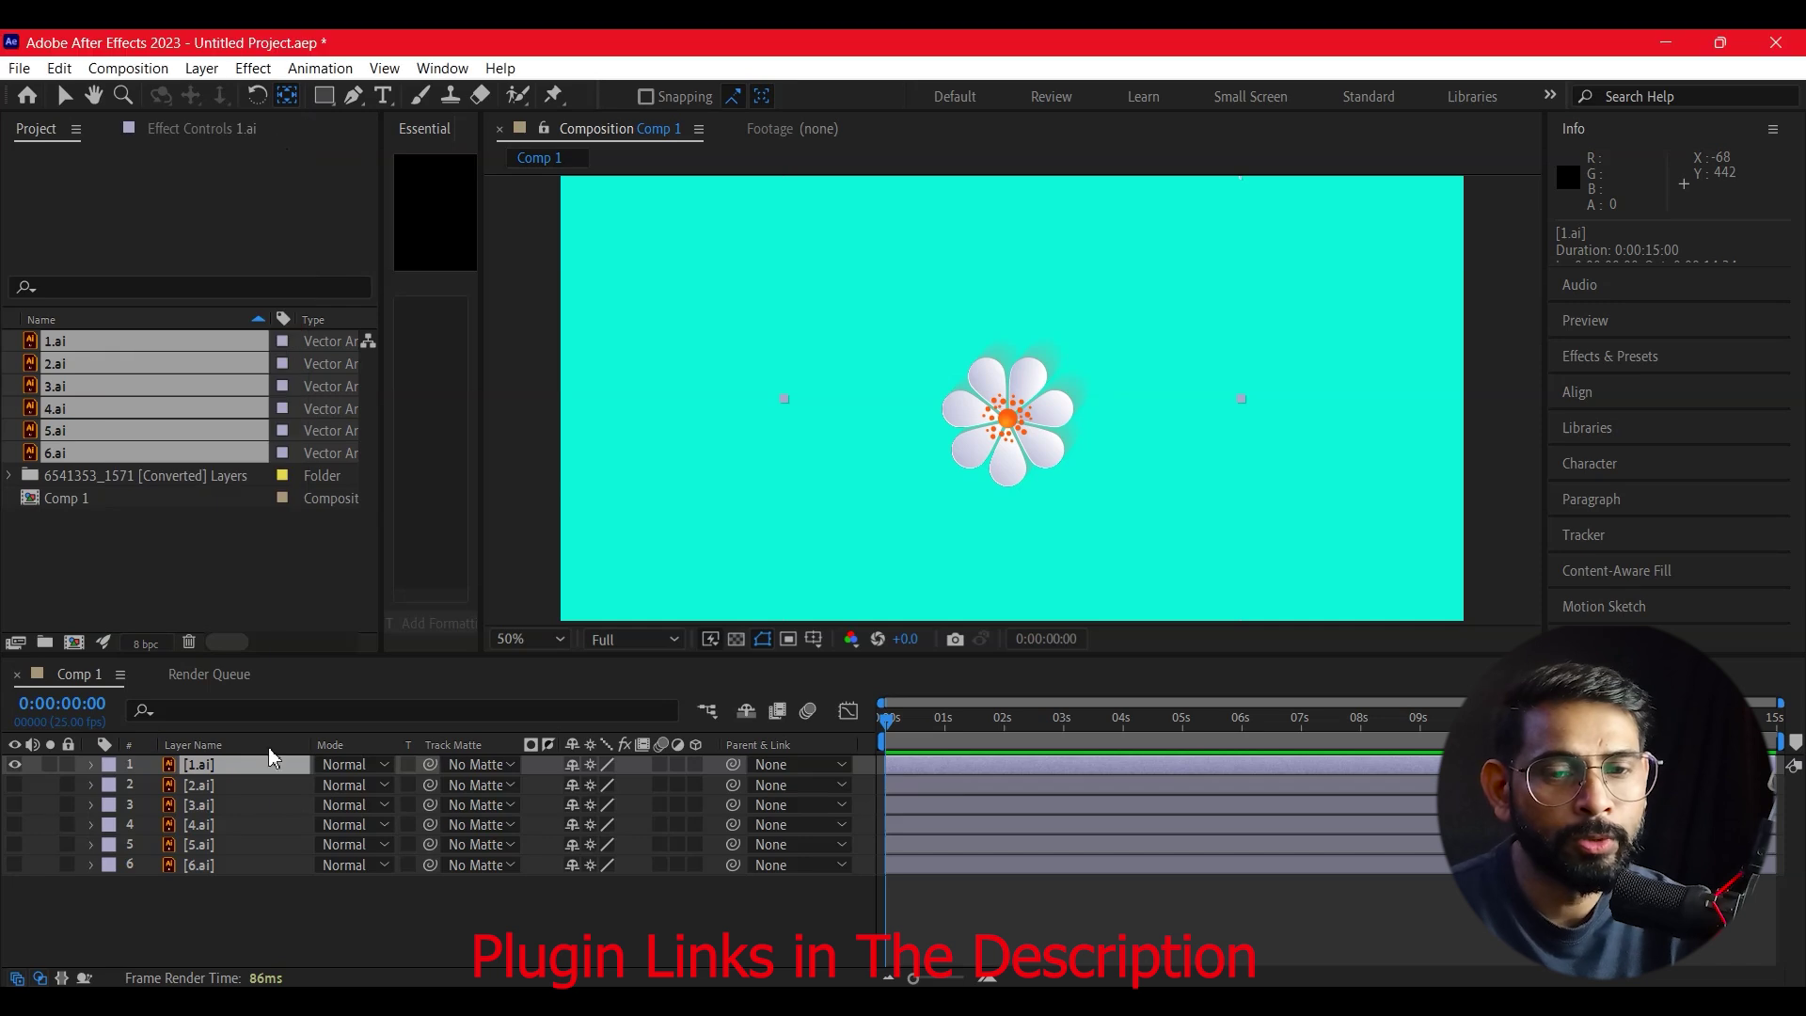
left_click(195, 771)
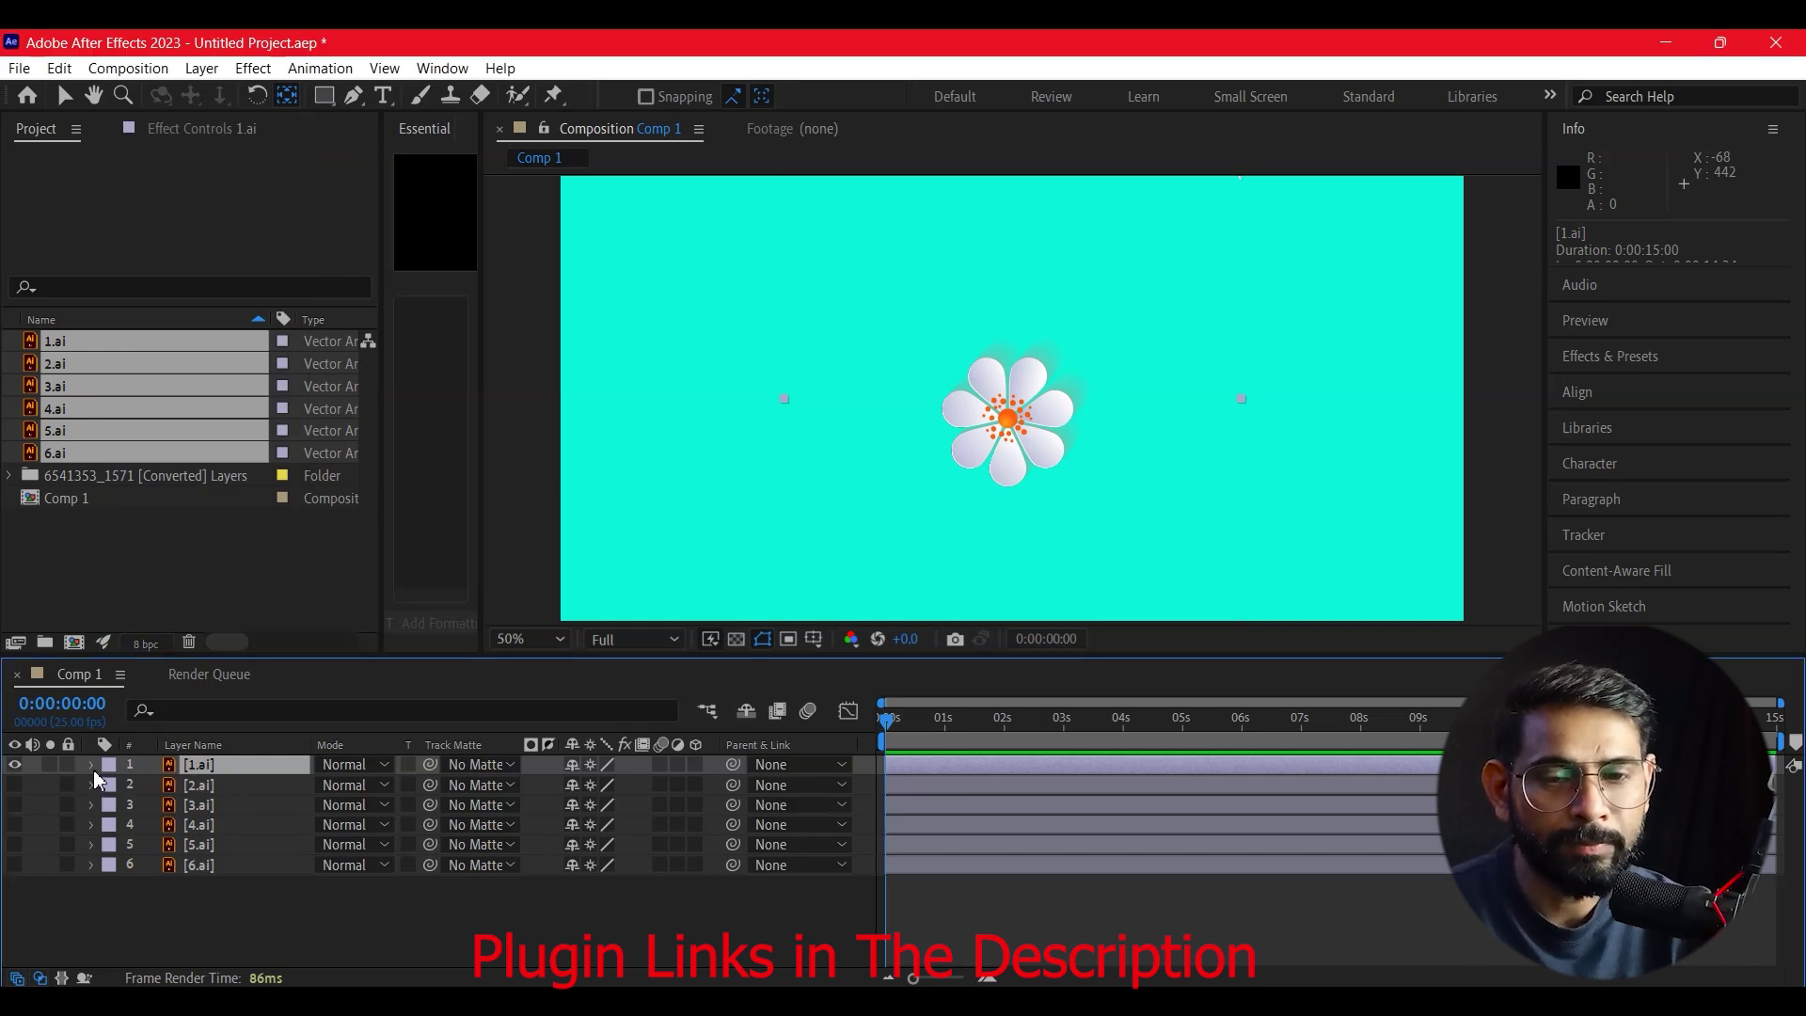
double_click(15, 764)
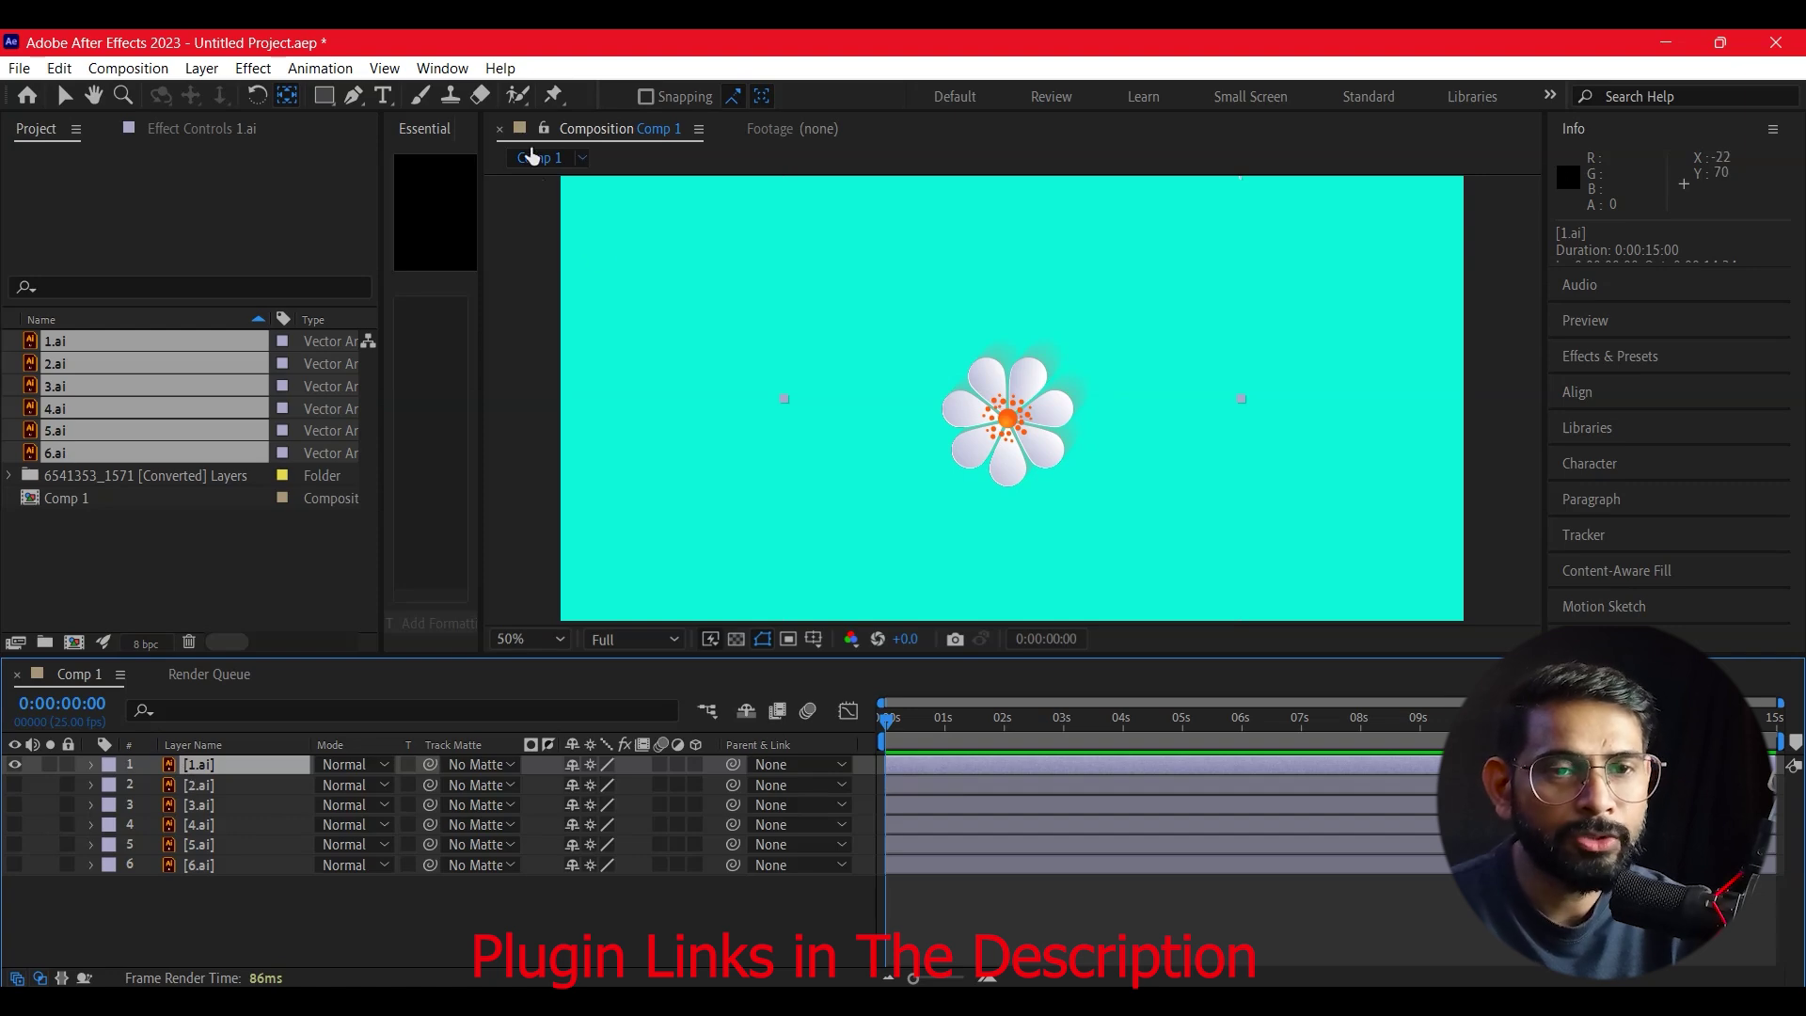
- Recentre the anchor and zoom in to drag it onto the orange flower middle
left_click(440, 68)
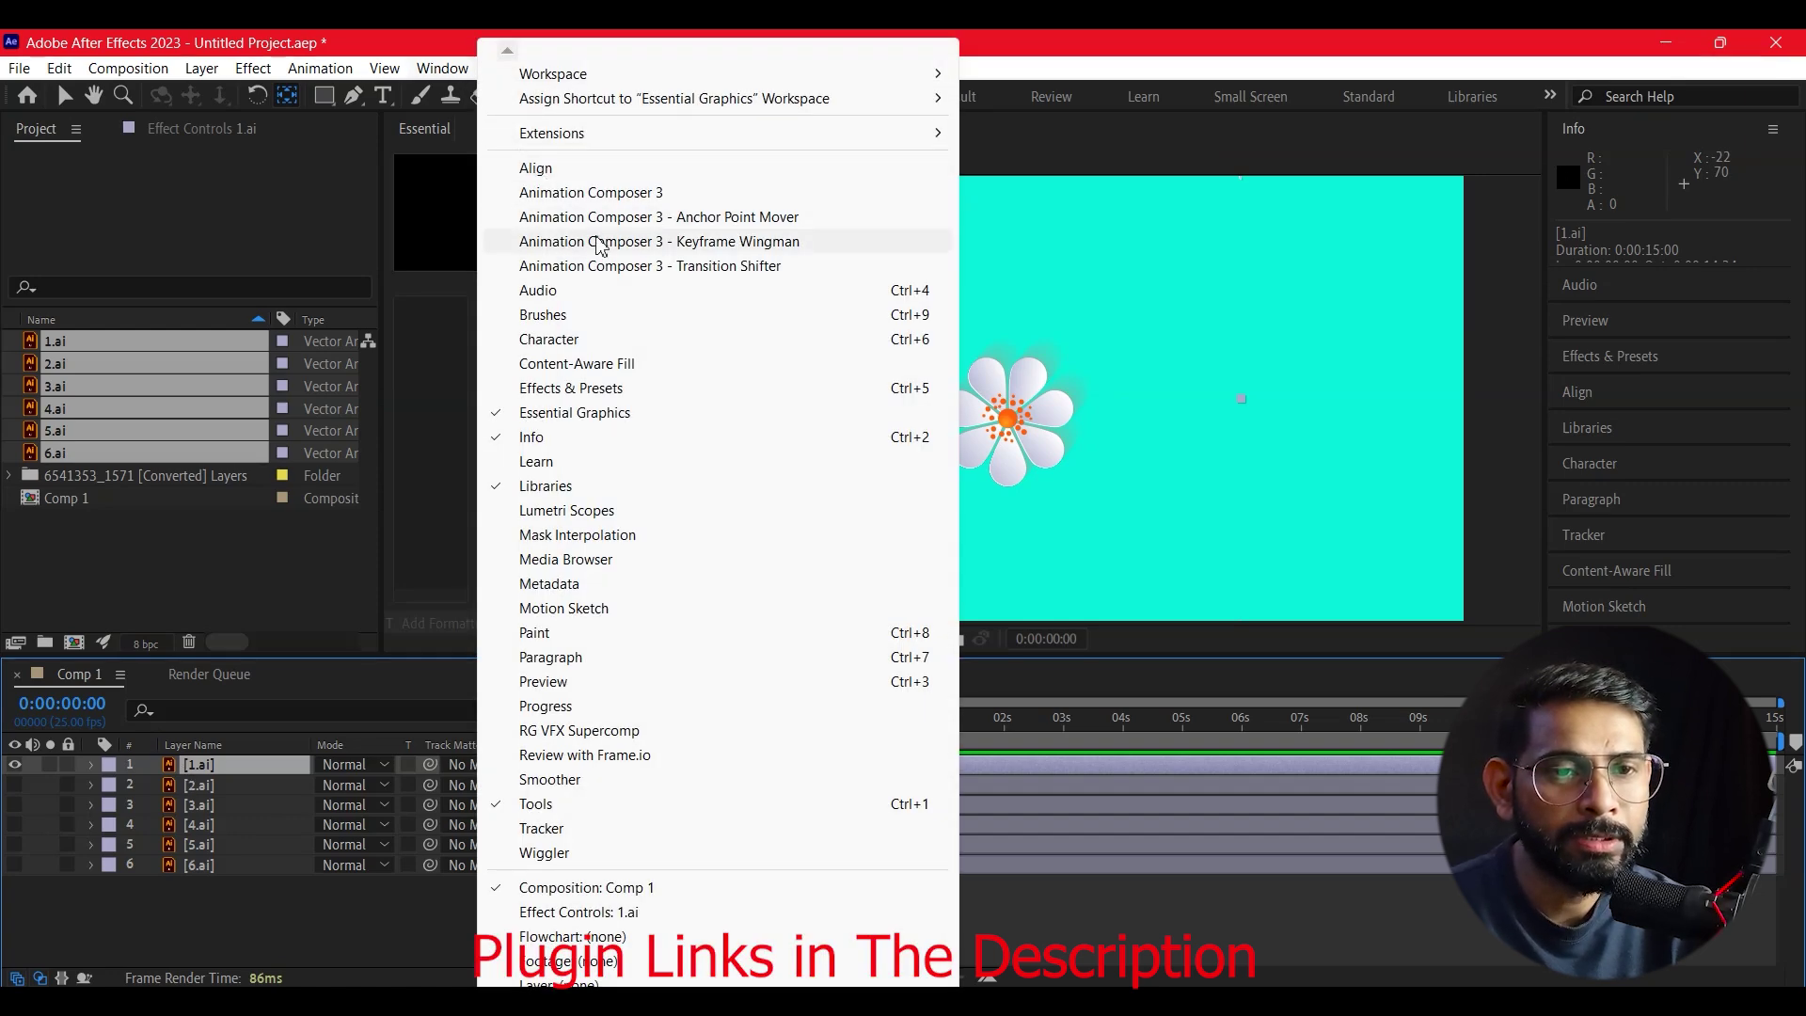
left_click(696, 216)
left_click(181, 247)
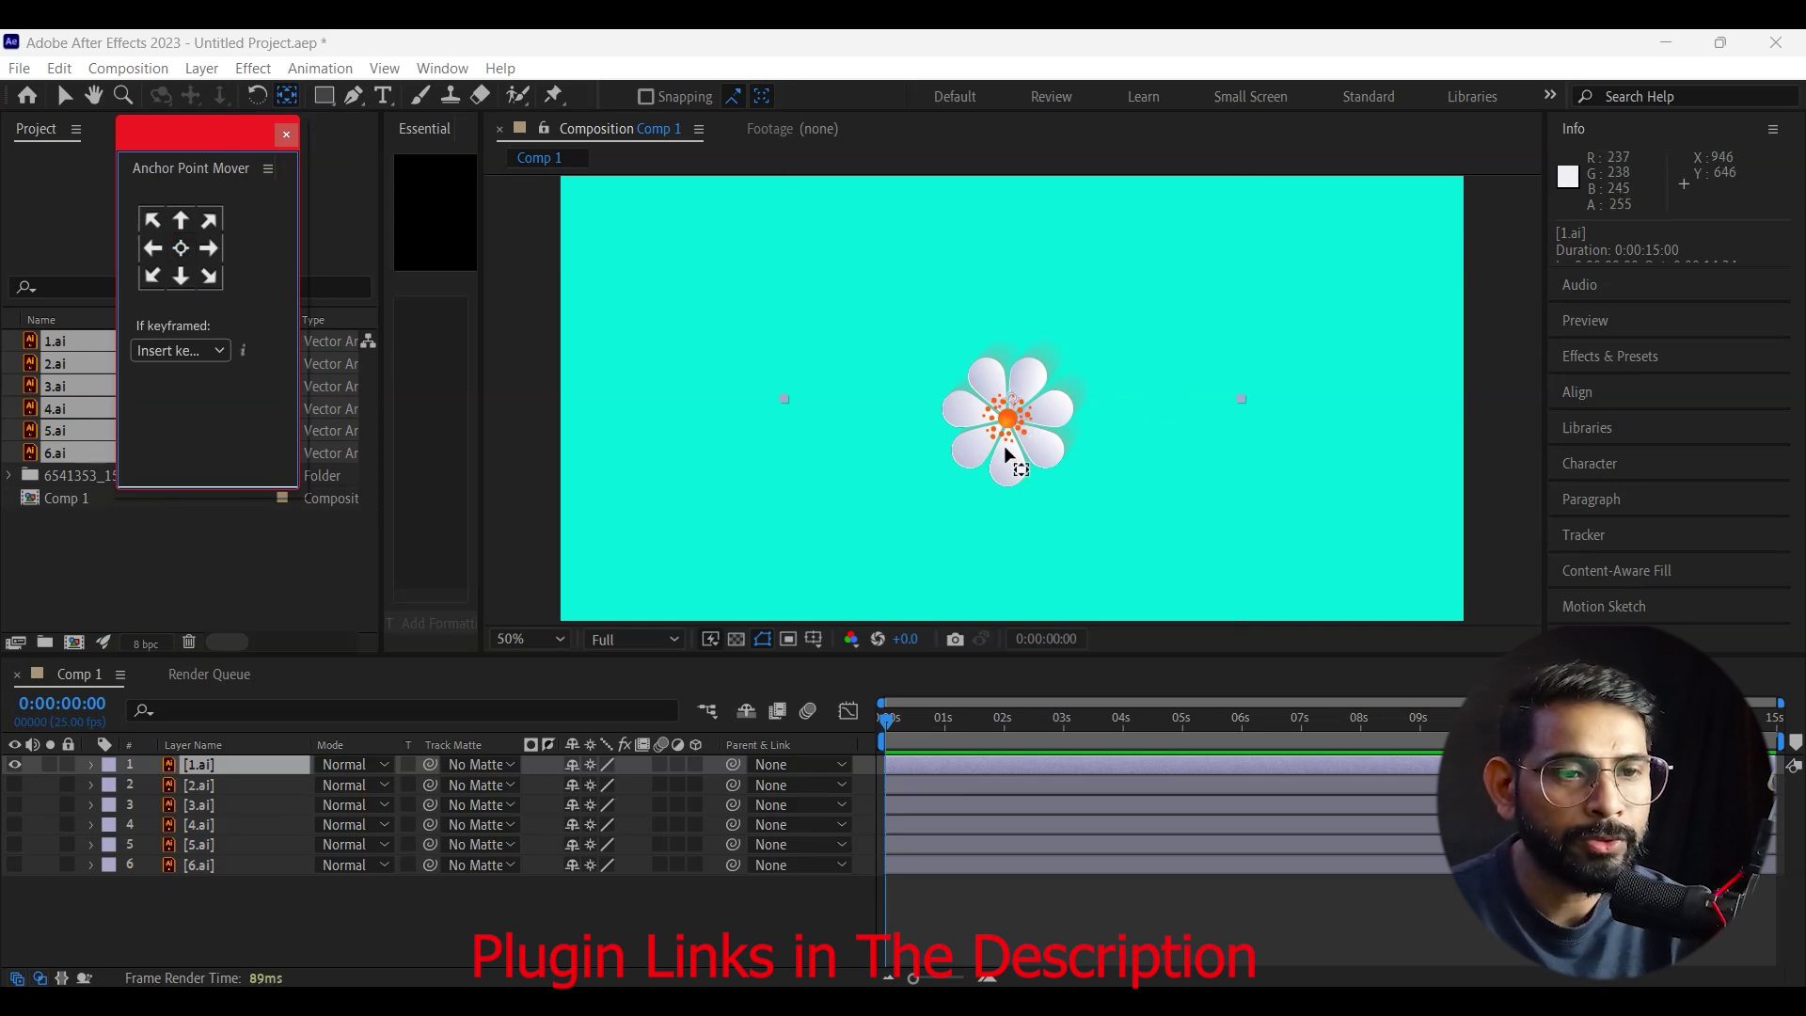
left_click_drag(1012, 414, 1015, 428)
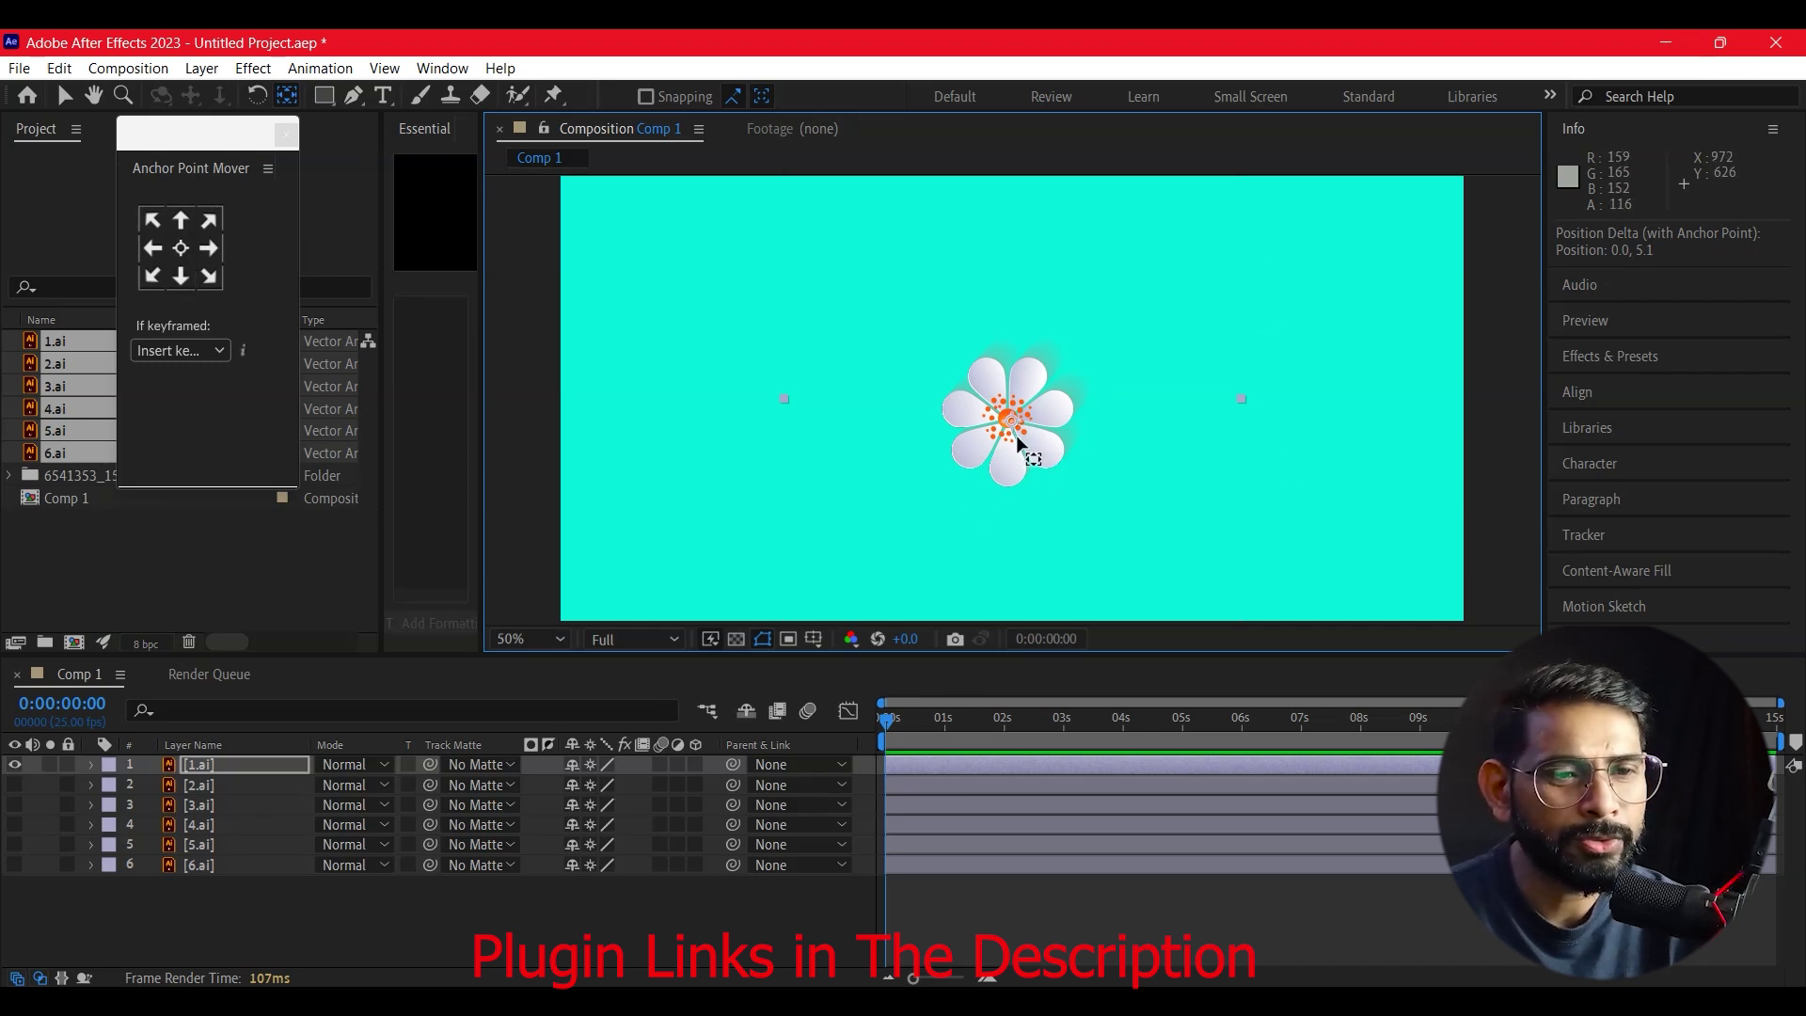
left_click_drag(1012, 424, 1017, 427)
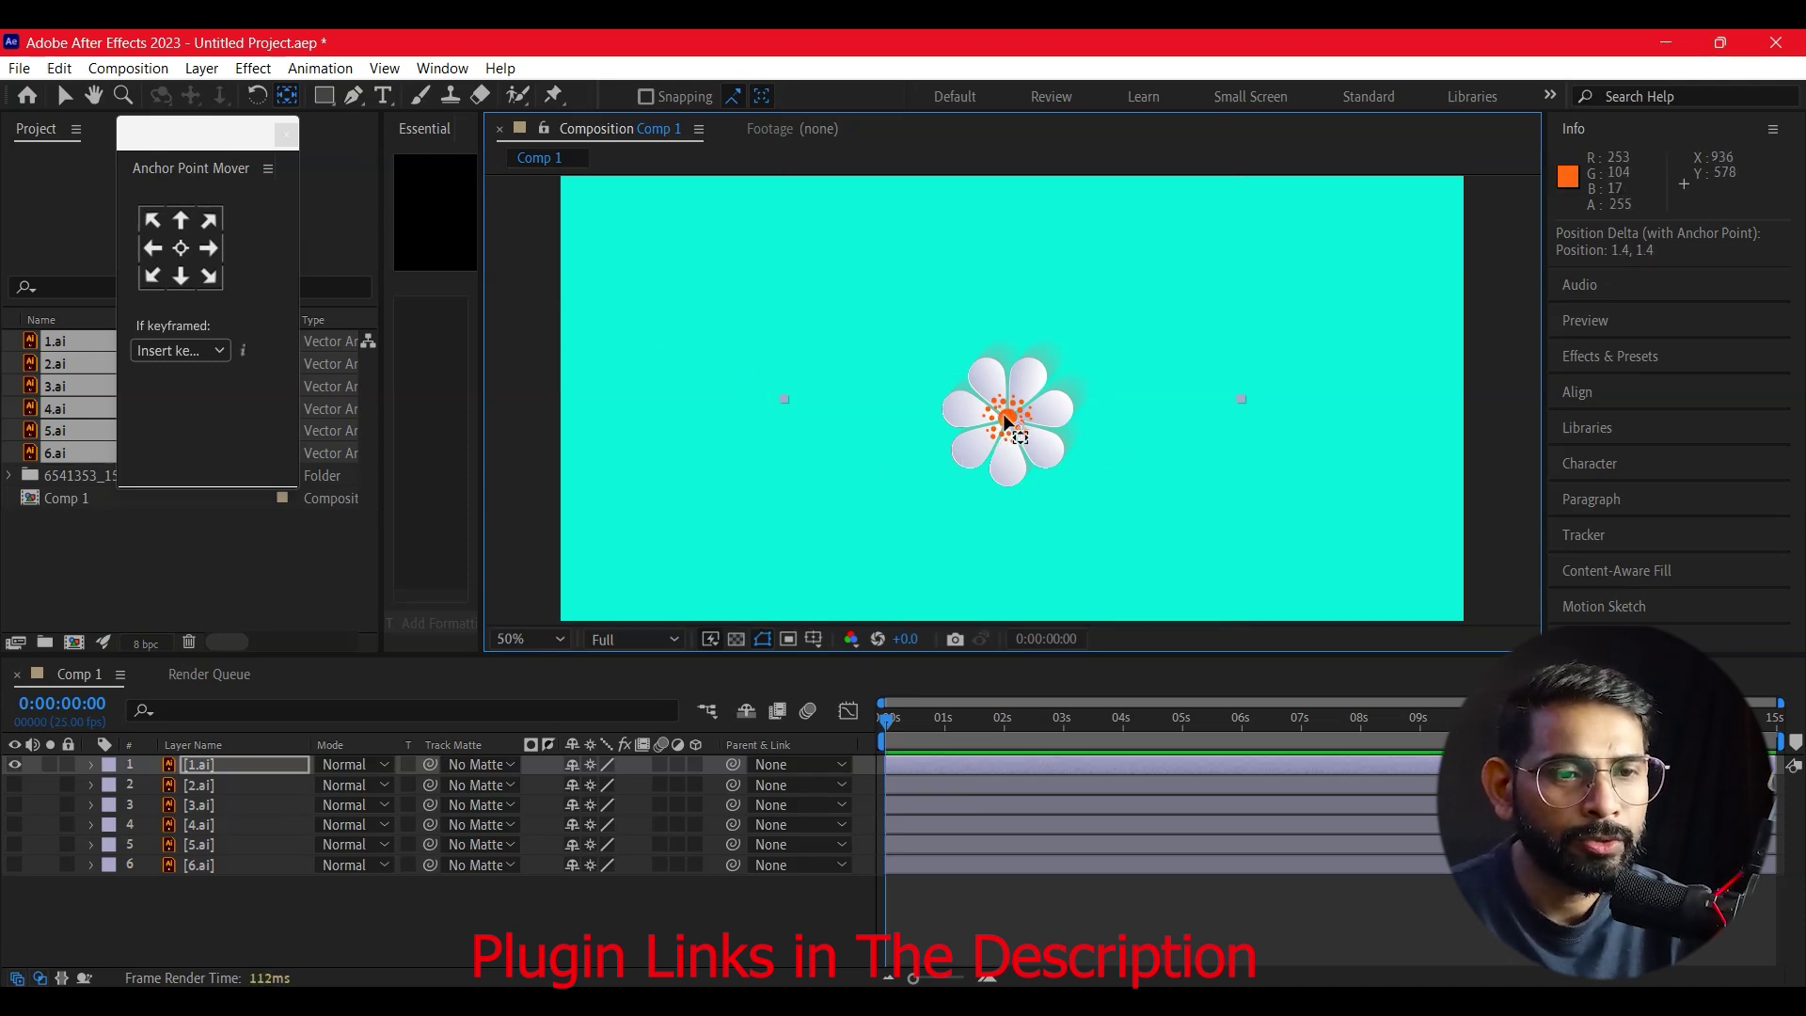
scroll(1014, 423, "up", 2)
left_click_drag(1022, 509, 996, 487)
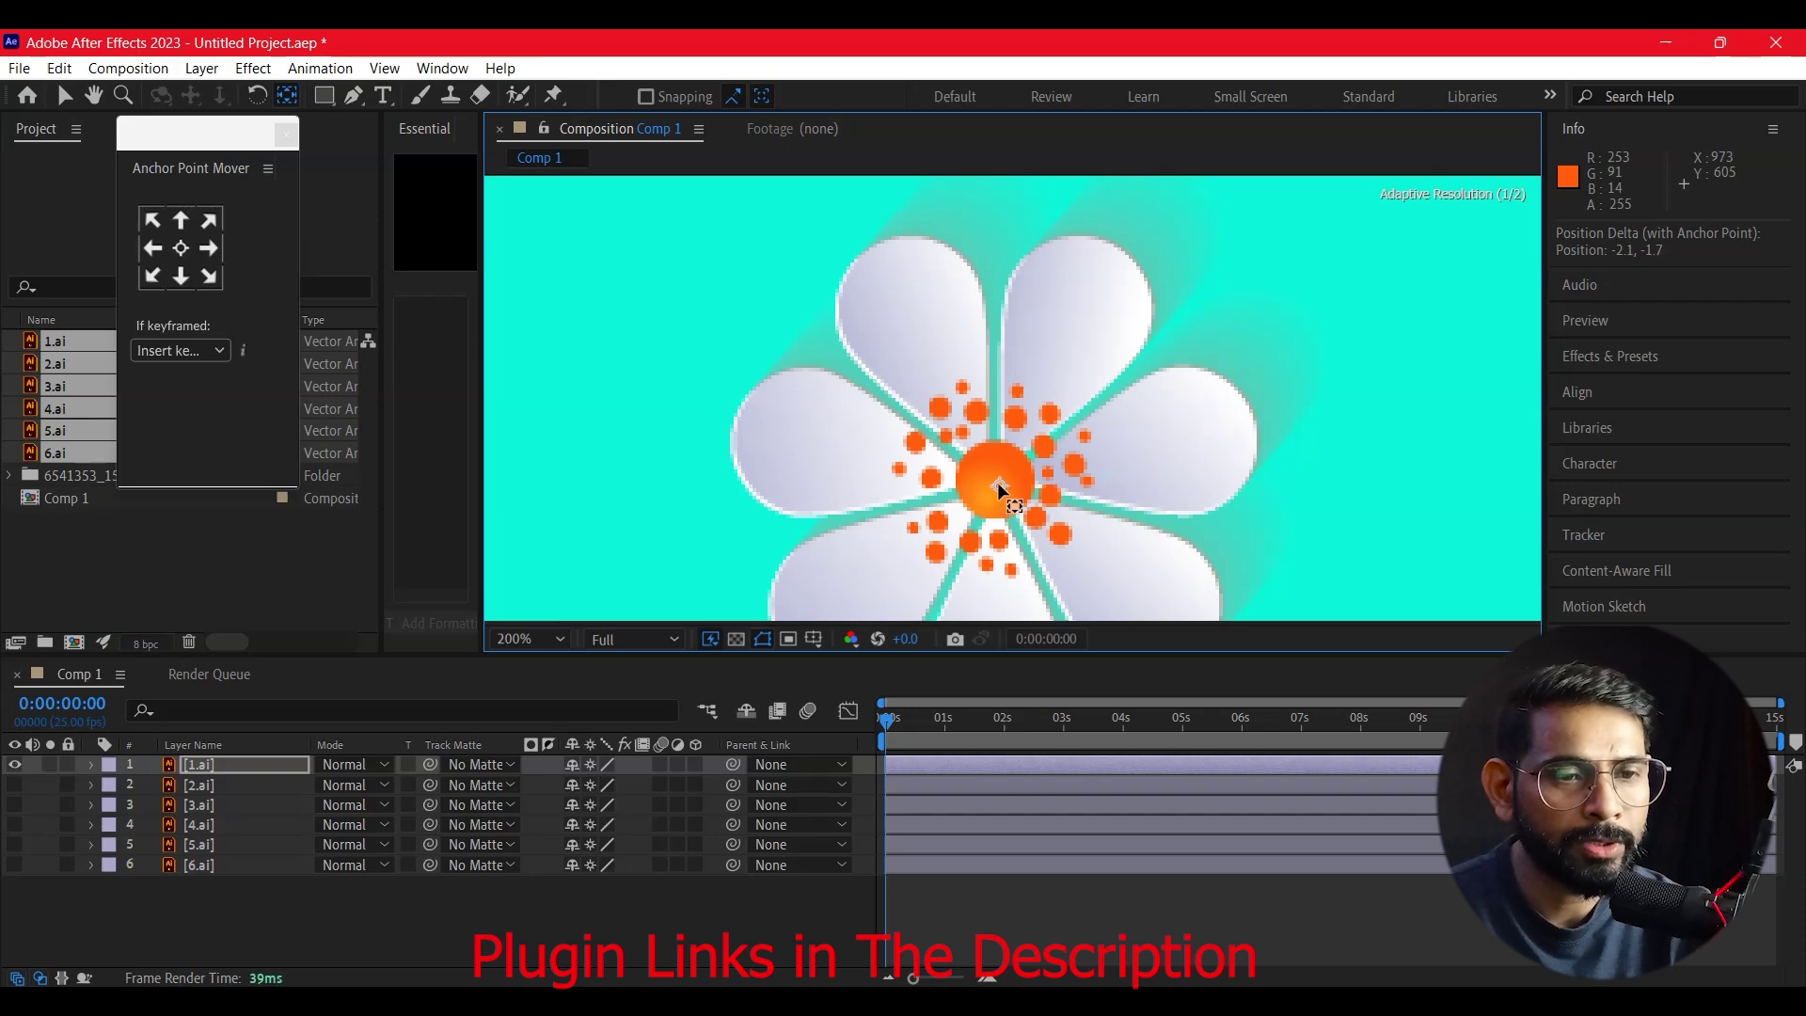
left_click(258, 169)
- Return the composition view to 100% zoom and reselect layer 1.ai
left_click(439, 68)
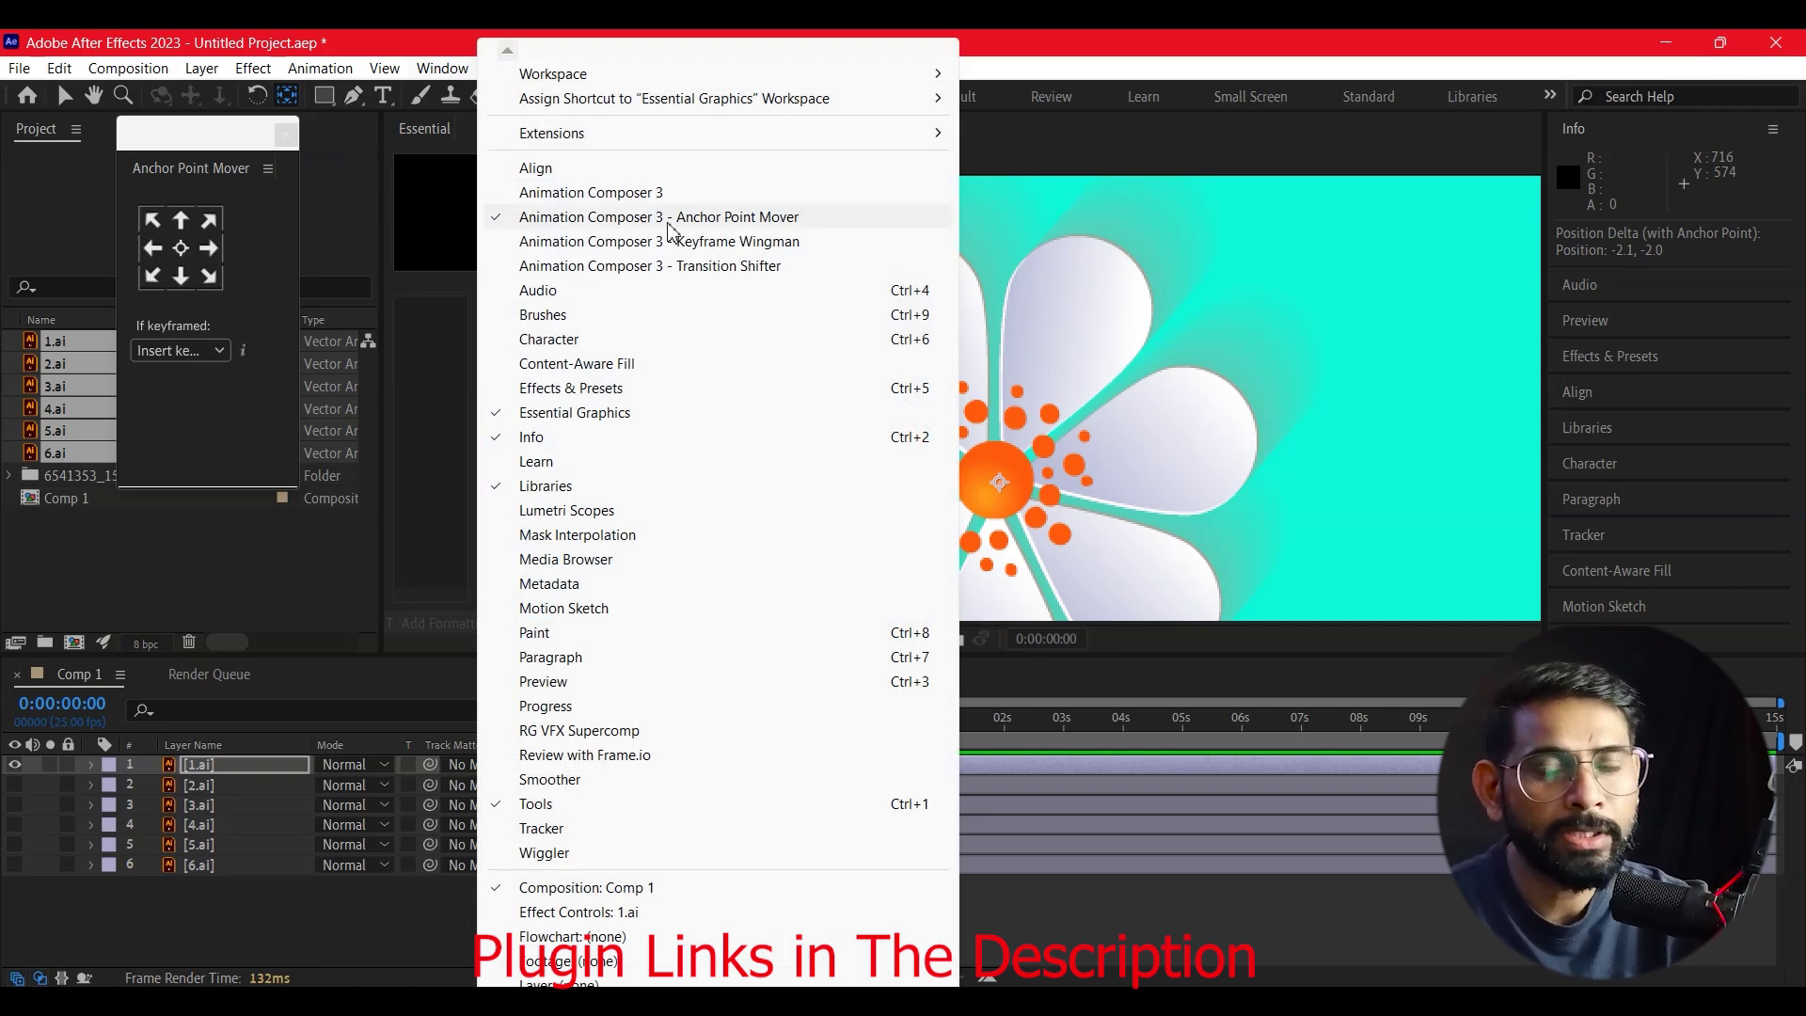
left_click(910, 400)
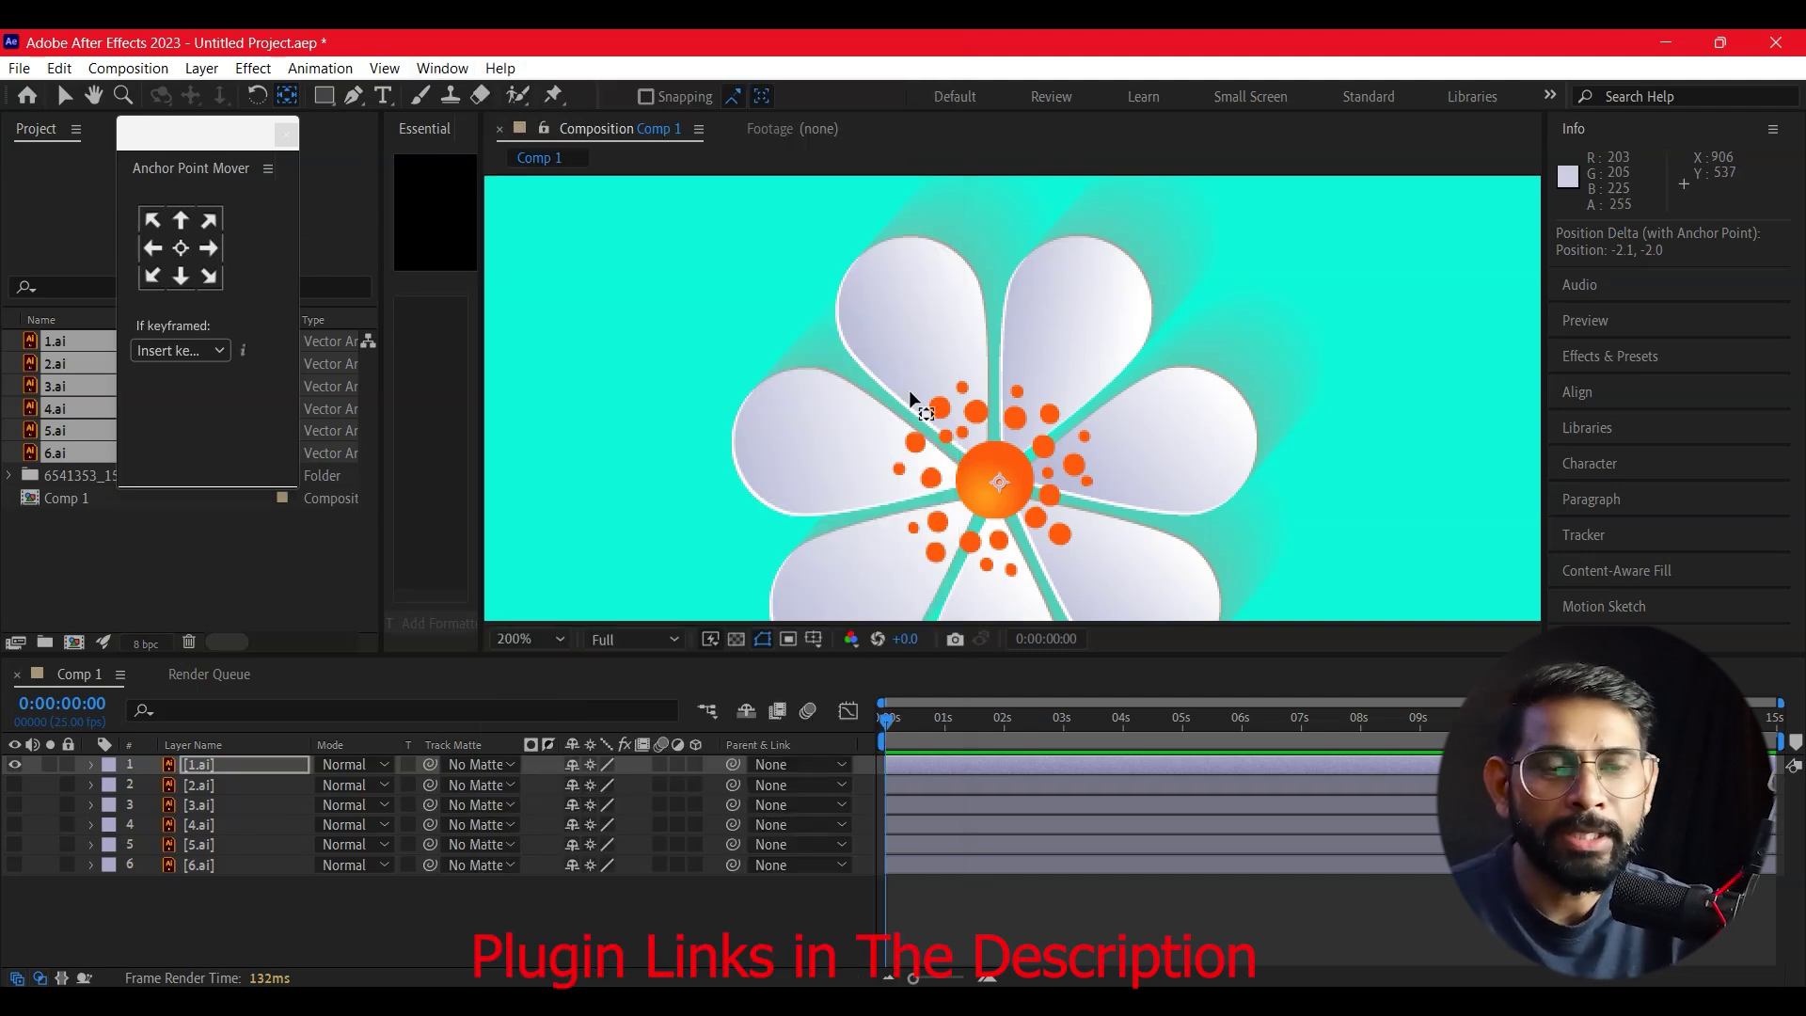
key("comma")
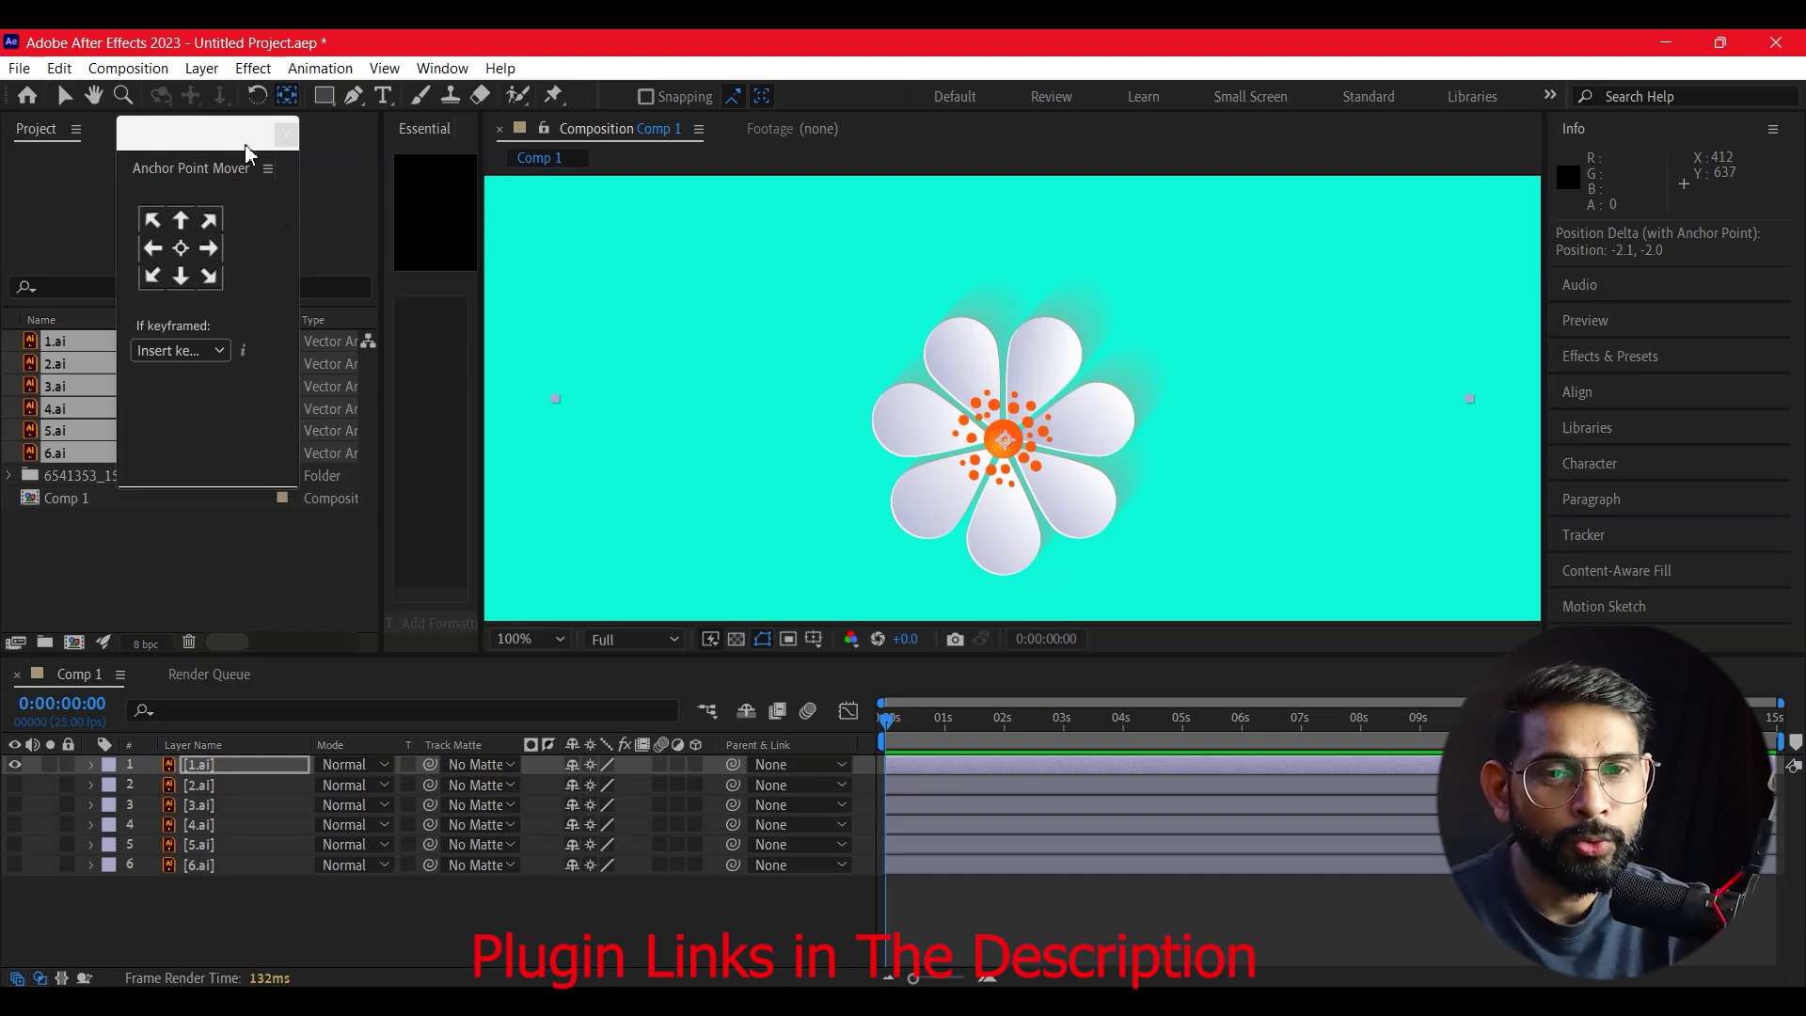
left_click(442, 68)
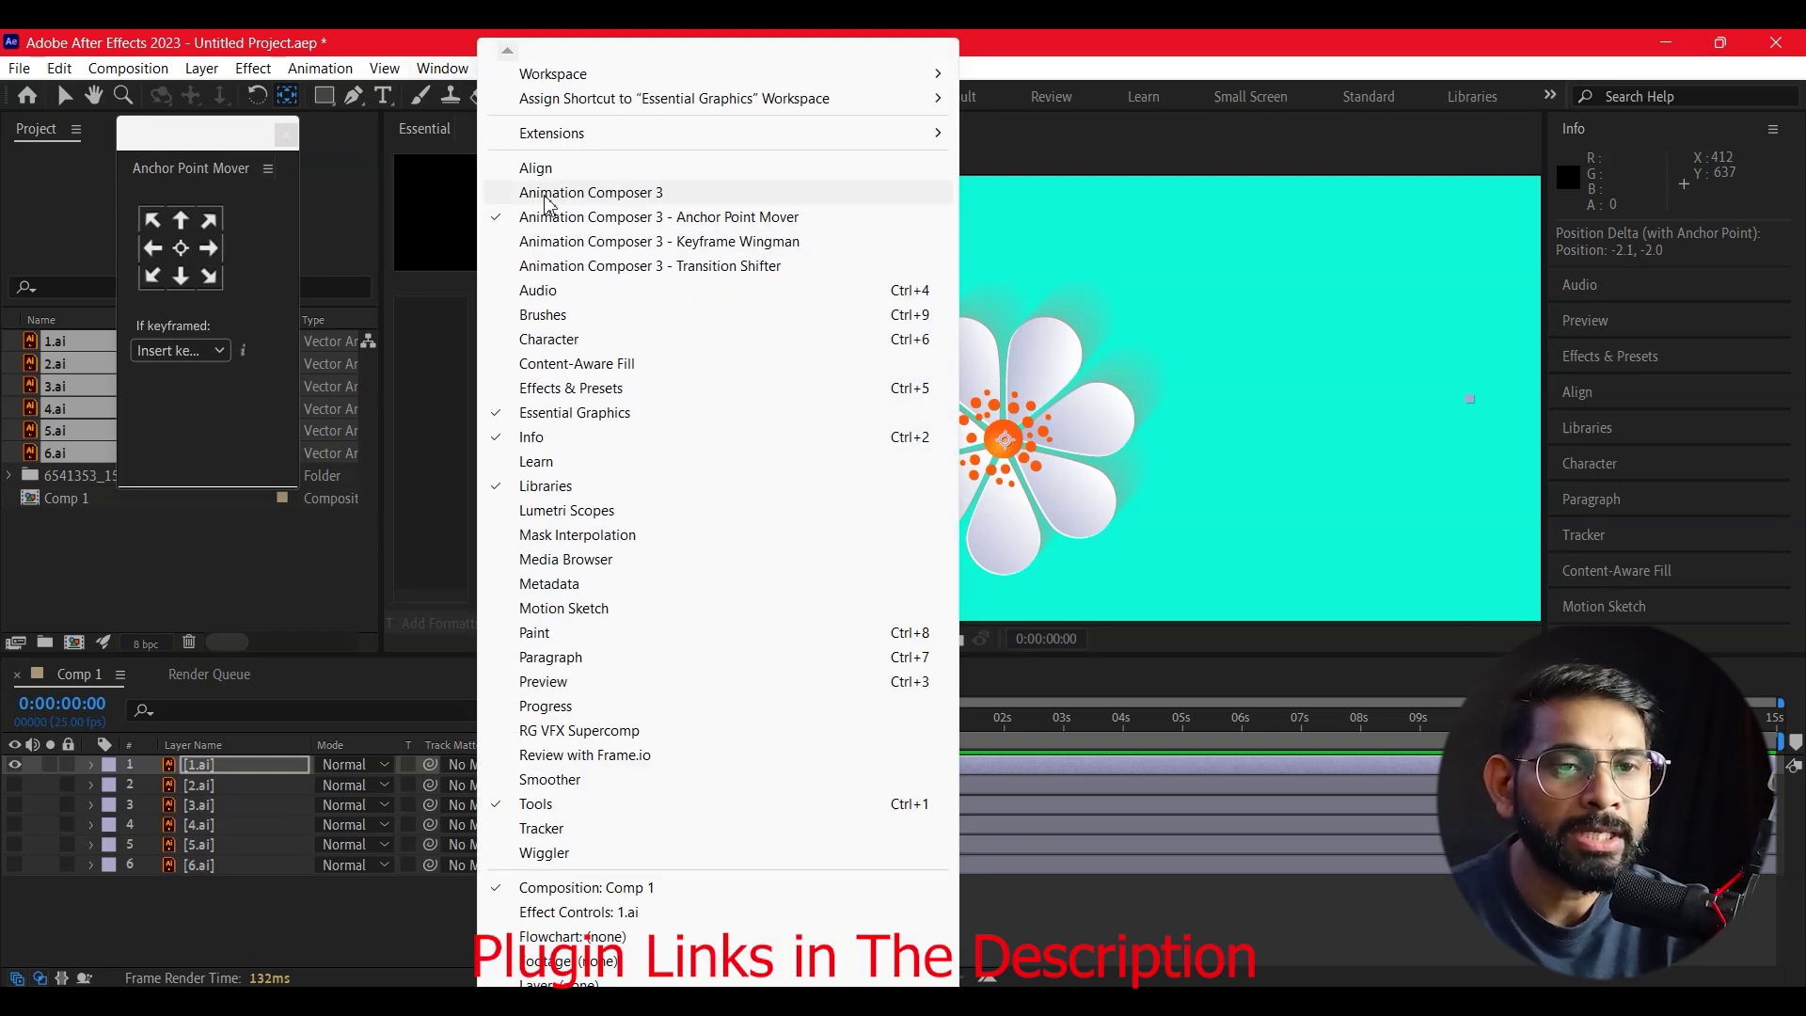
left_click(622, 199)
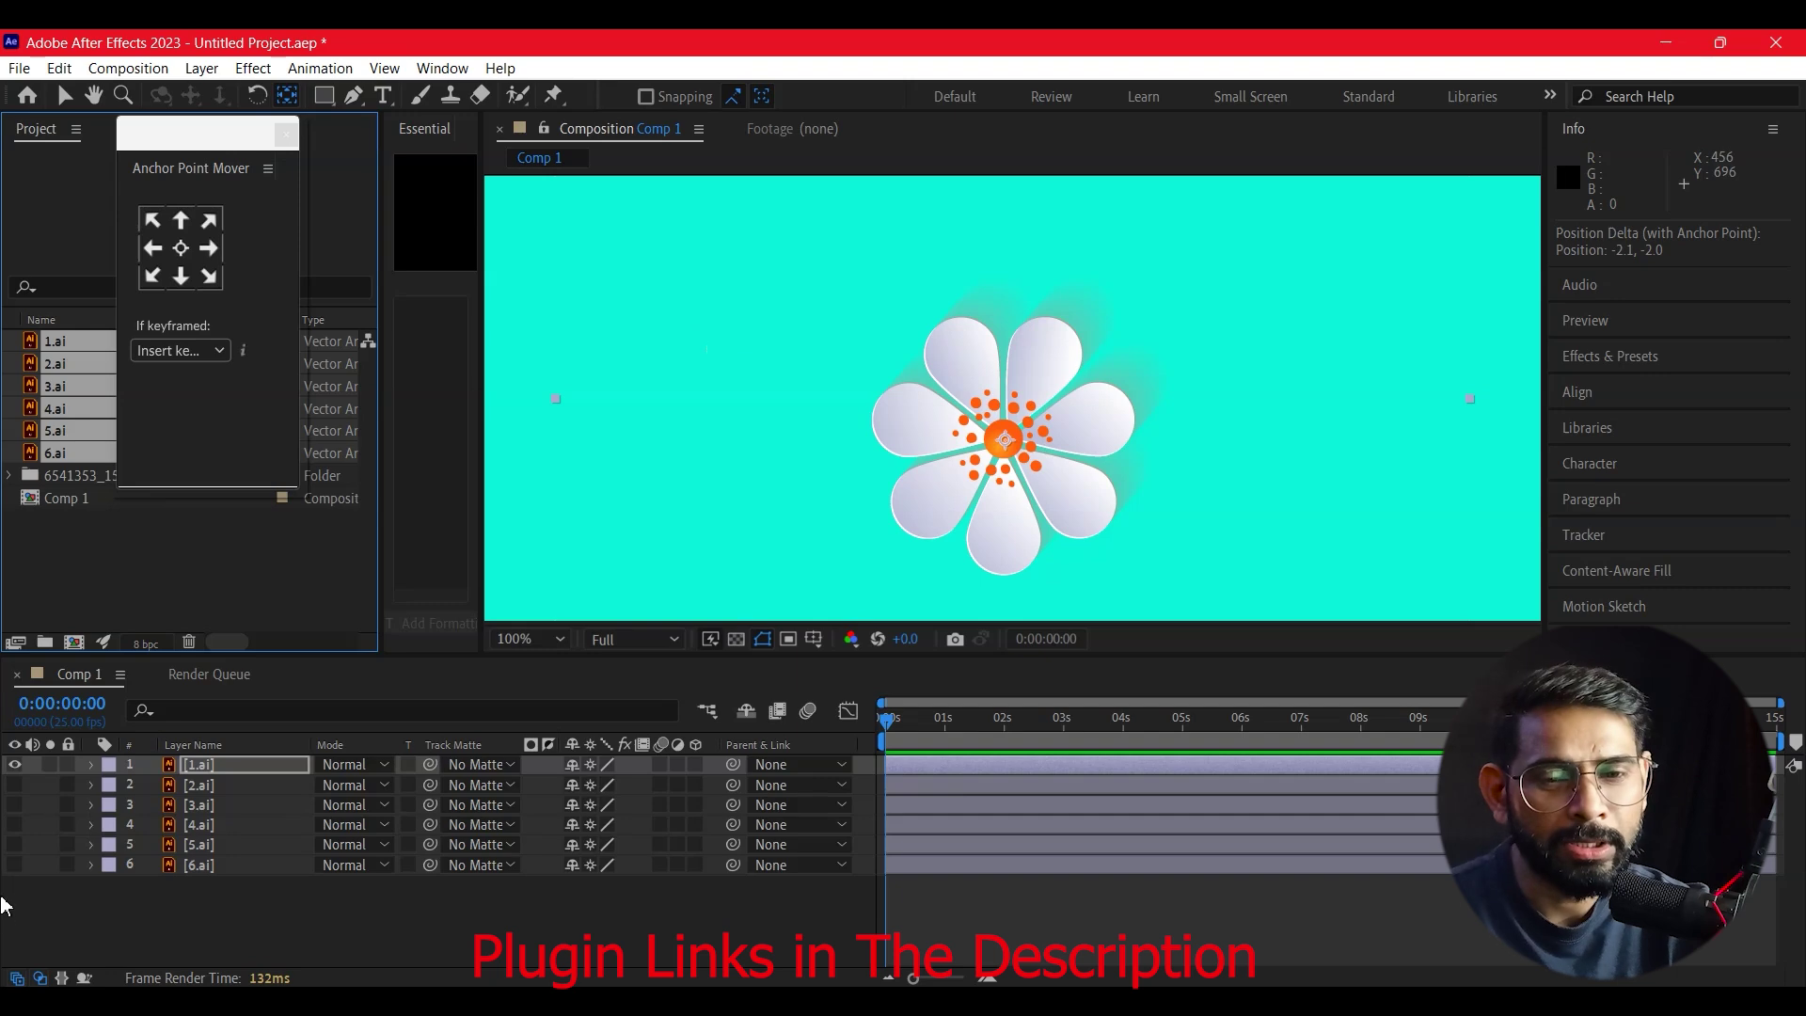
left_click(173, 763)
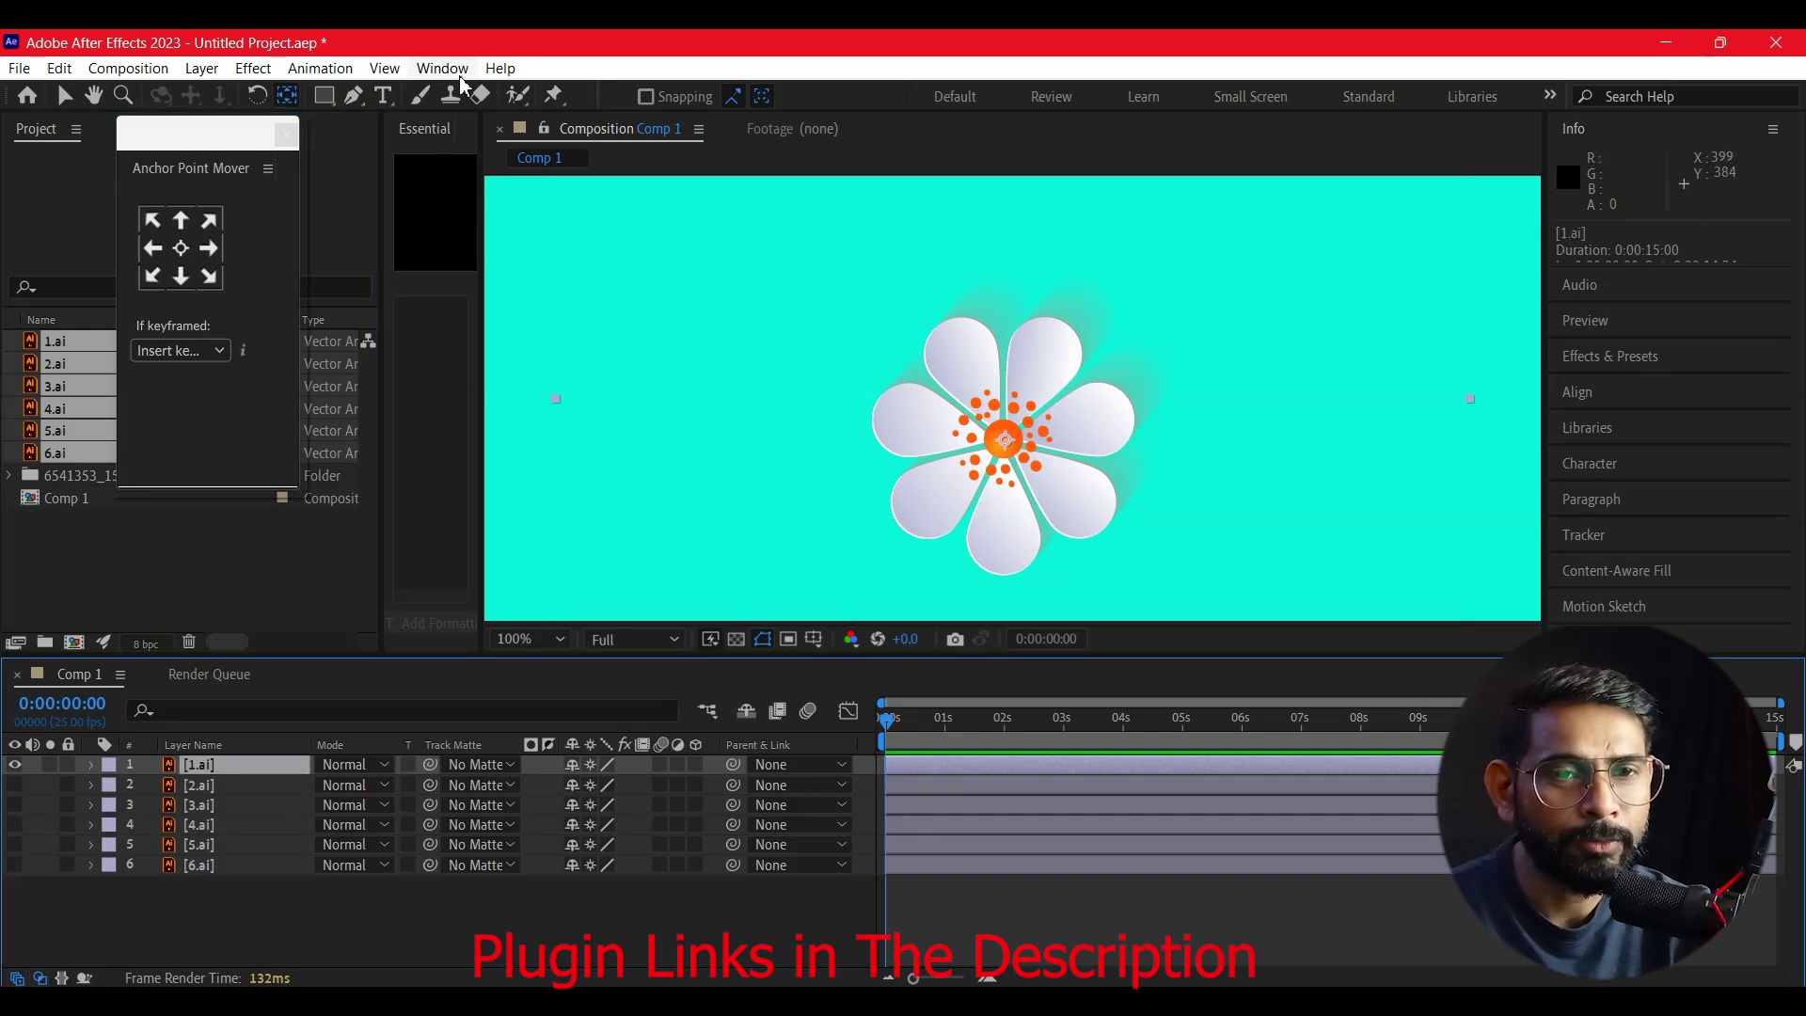
left_click(442, 68)
left_click(589, 193)
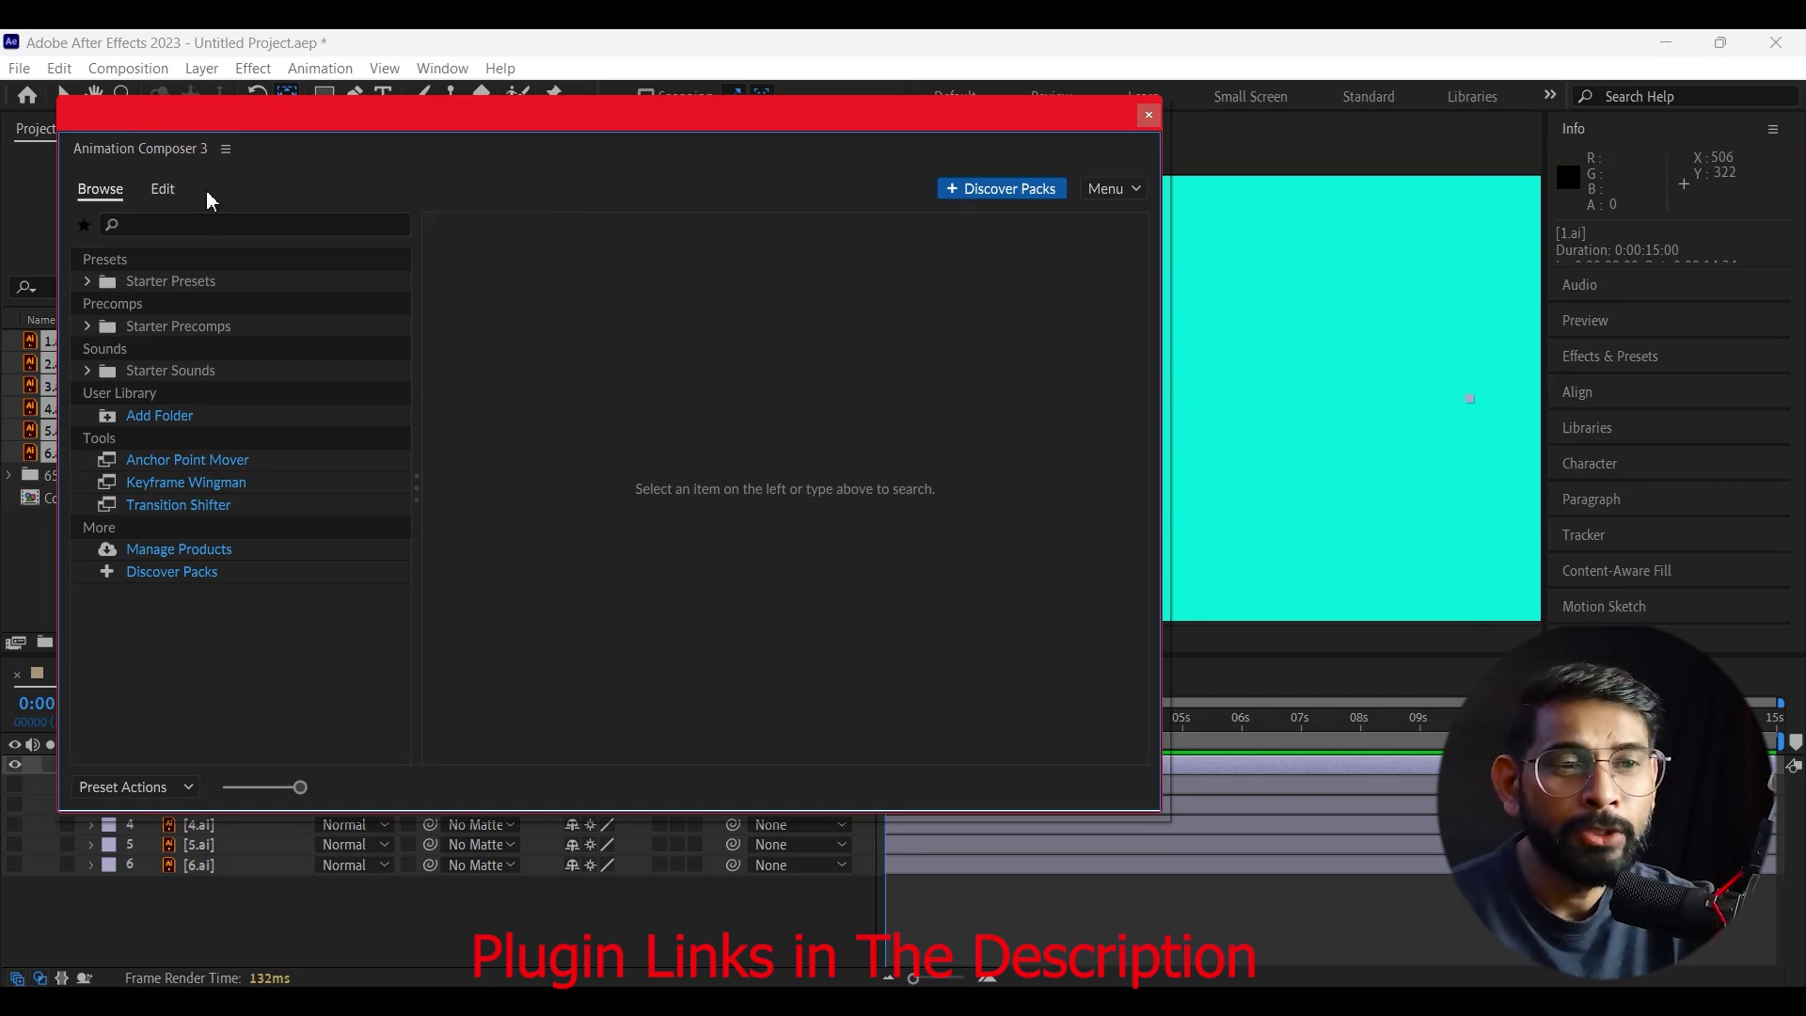
- Apply the Starter Presets' Overshoot Scale From Anchor Point to 1.ai as both intro and outro
left_click(172, 279)
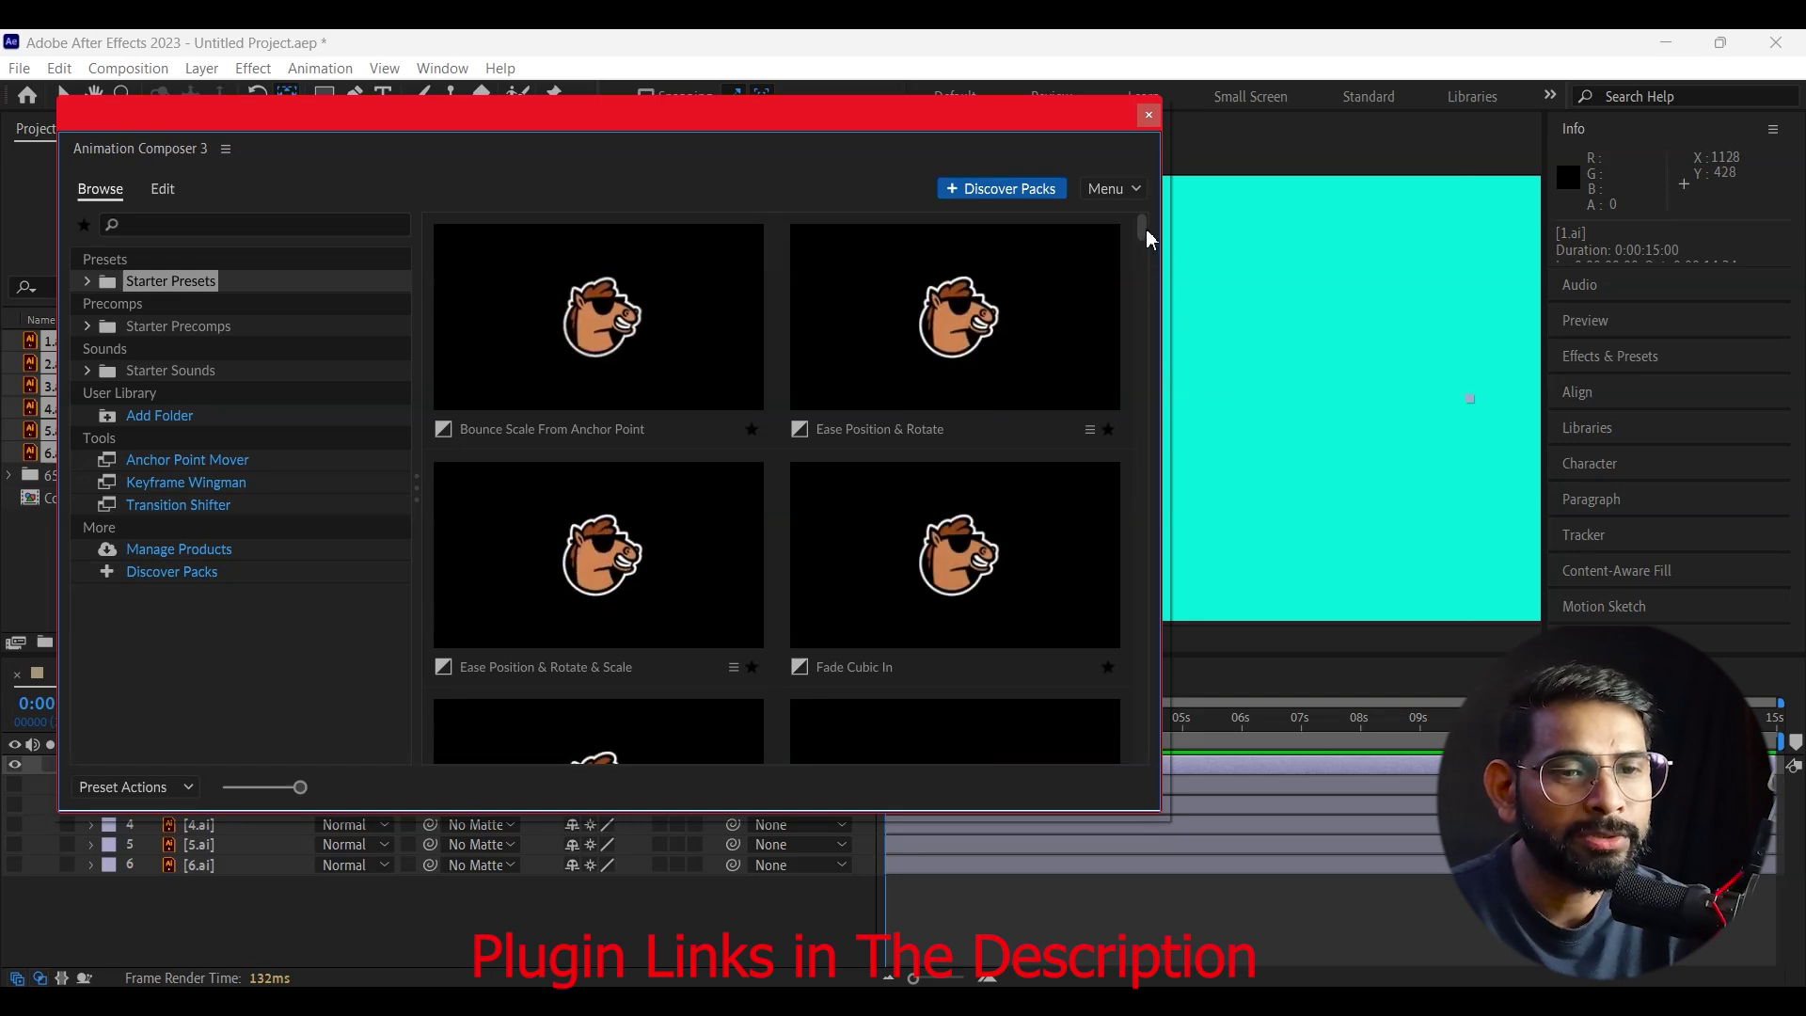
left_click_drag(1145, 231, 1144, 256)
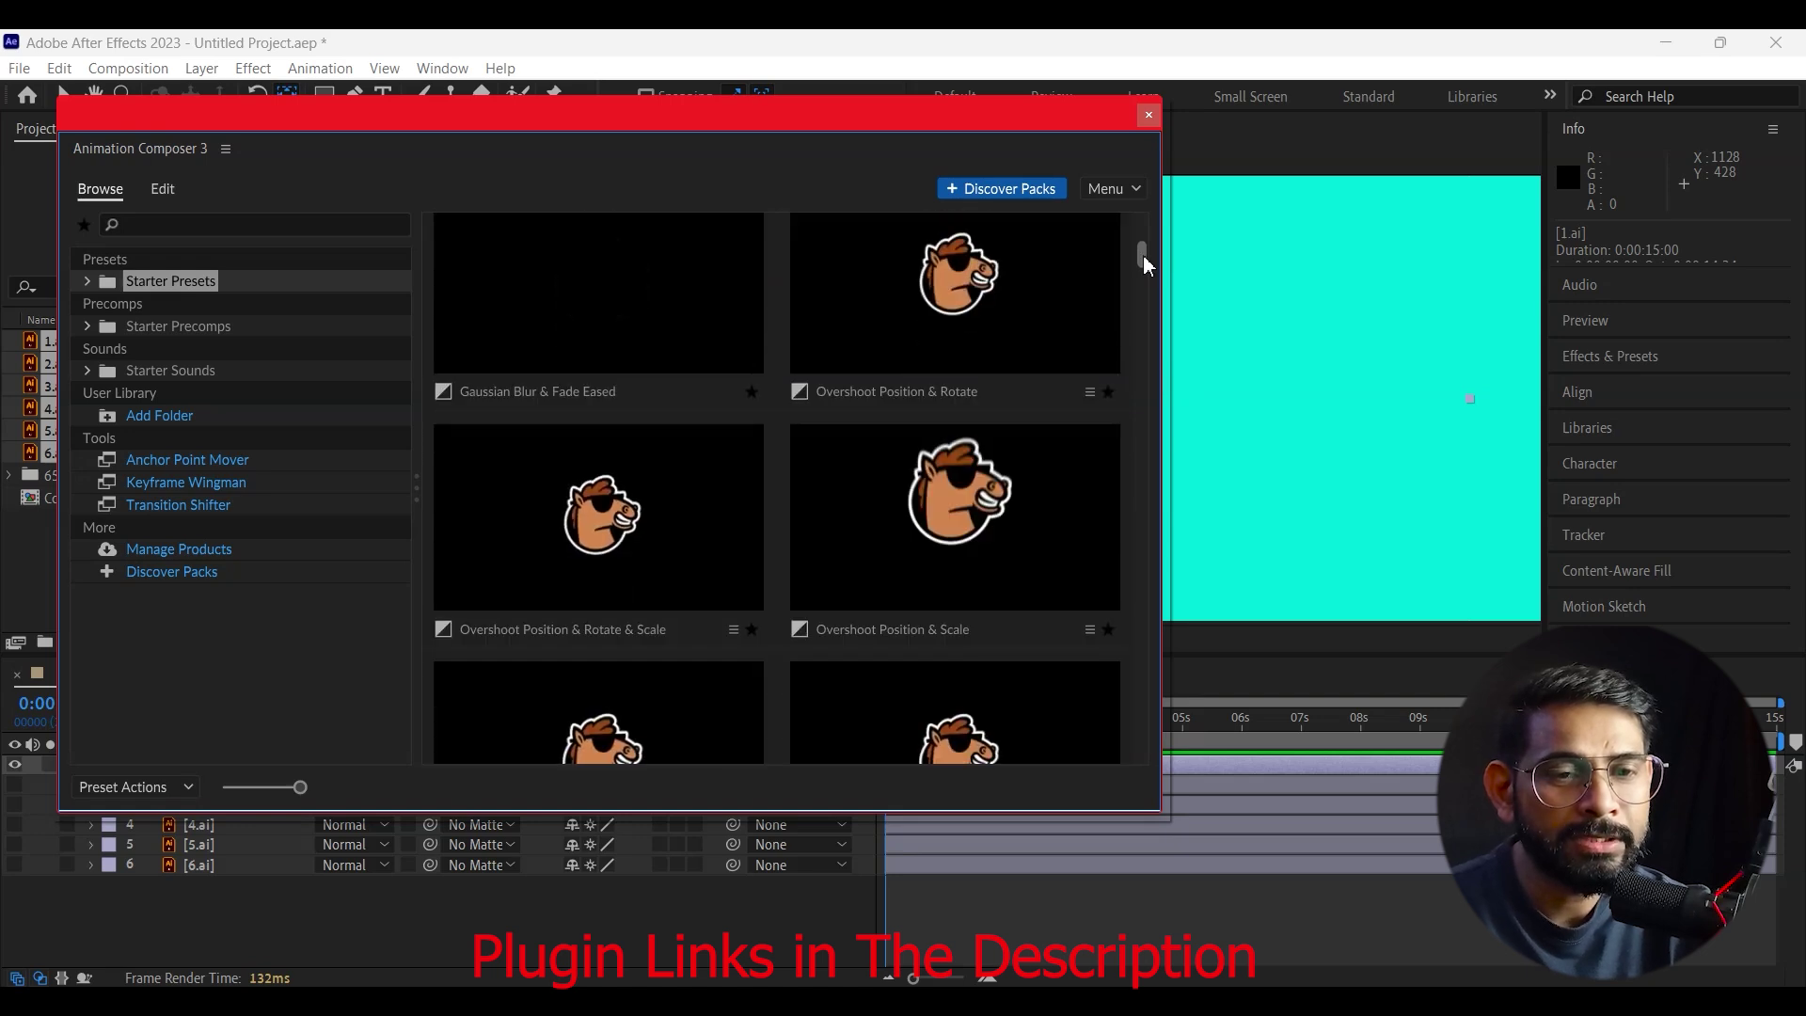
left_click_drag(1142, 256, 1143, 277)
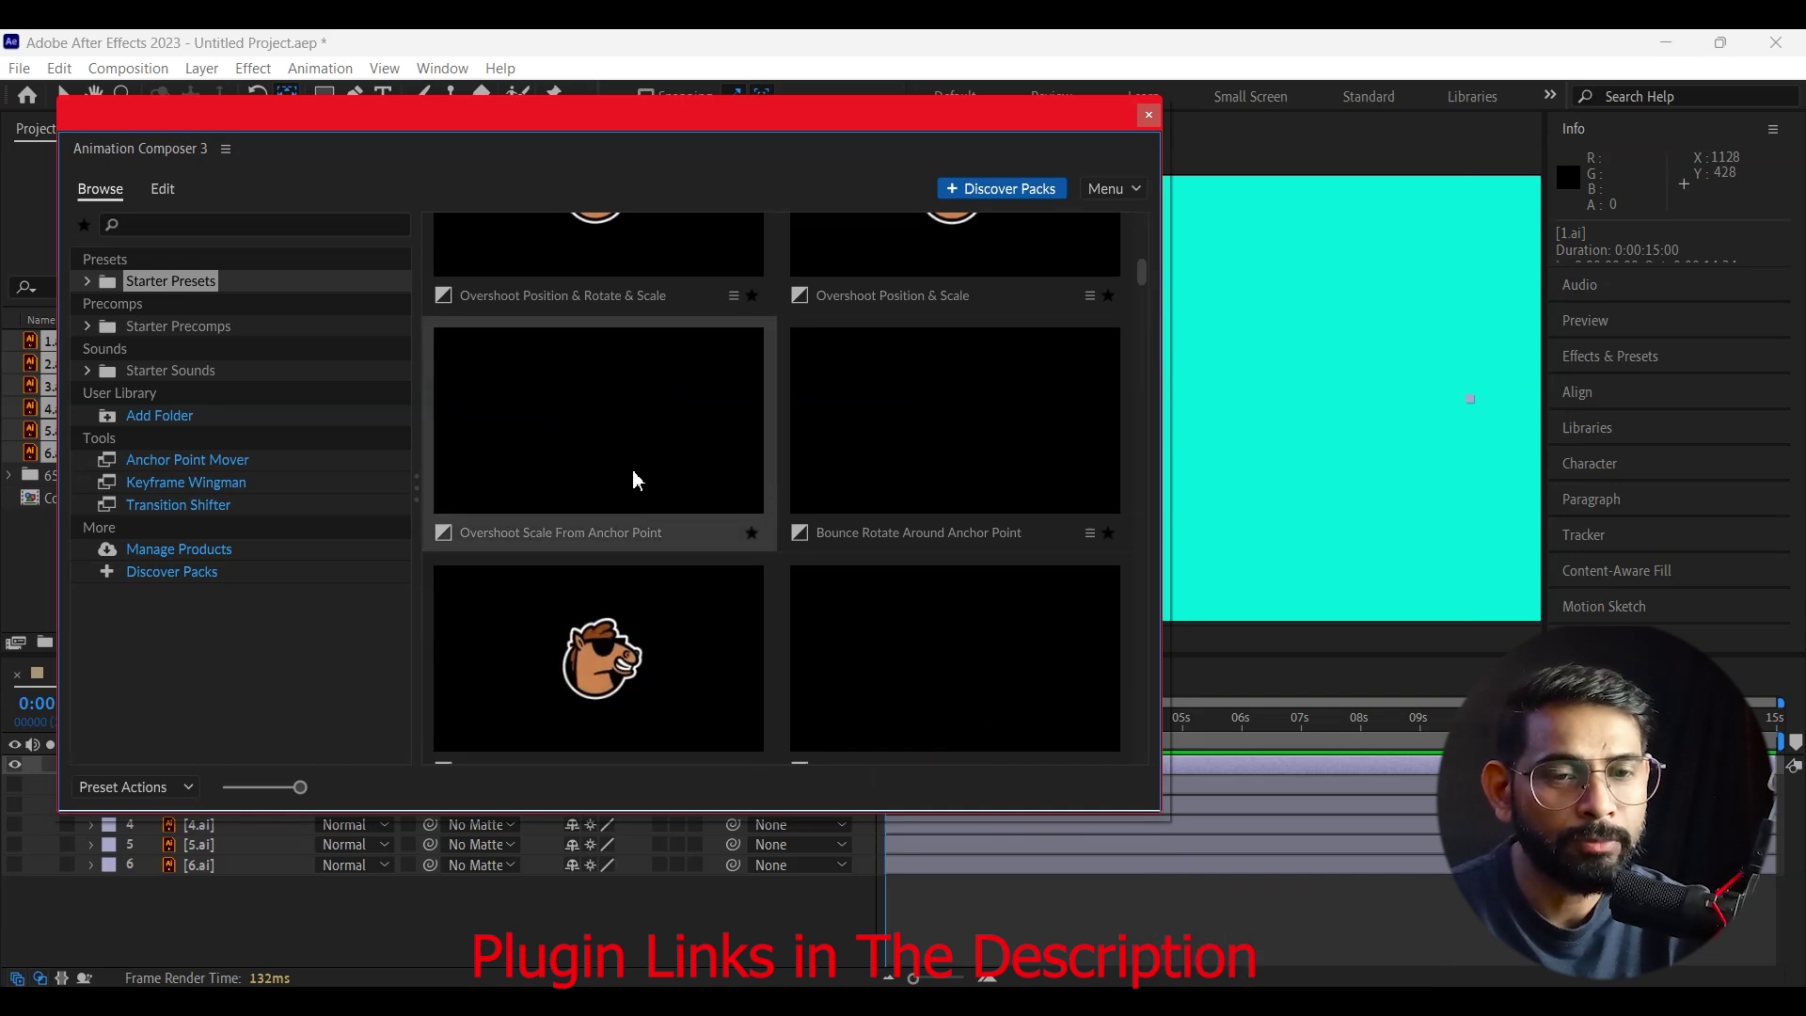
left_click(591, 435)
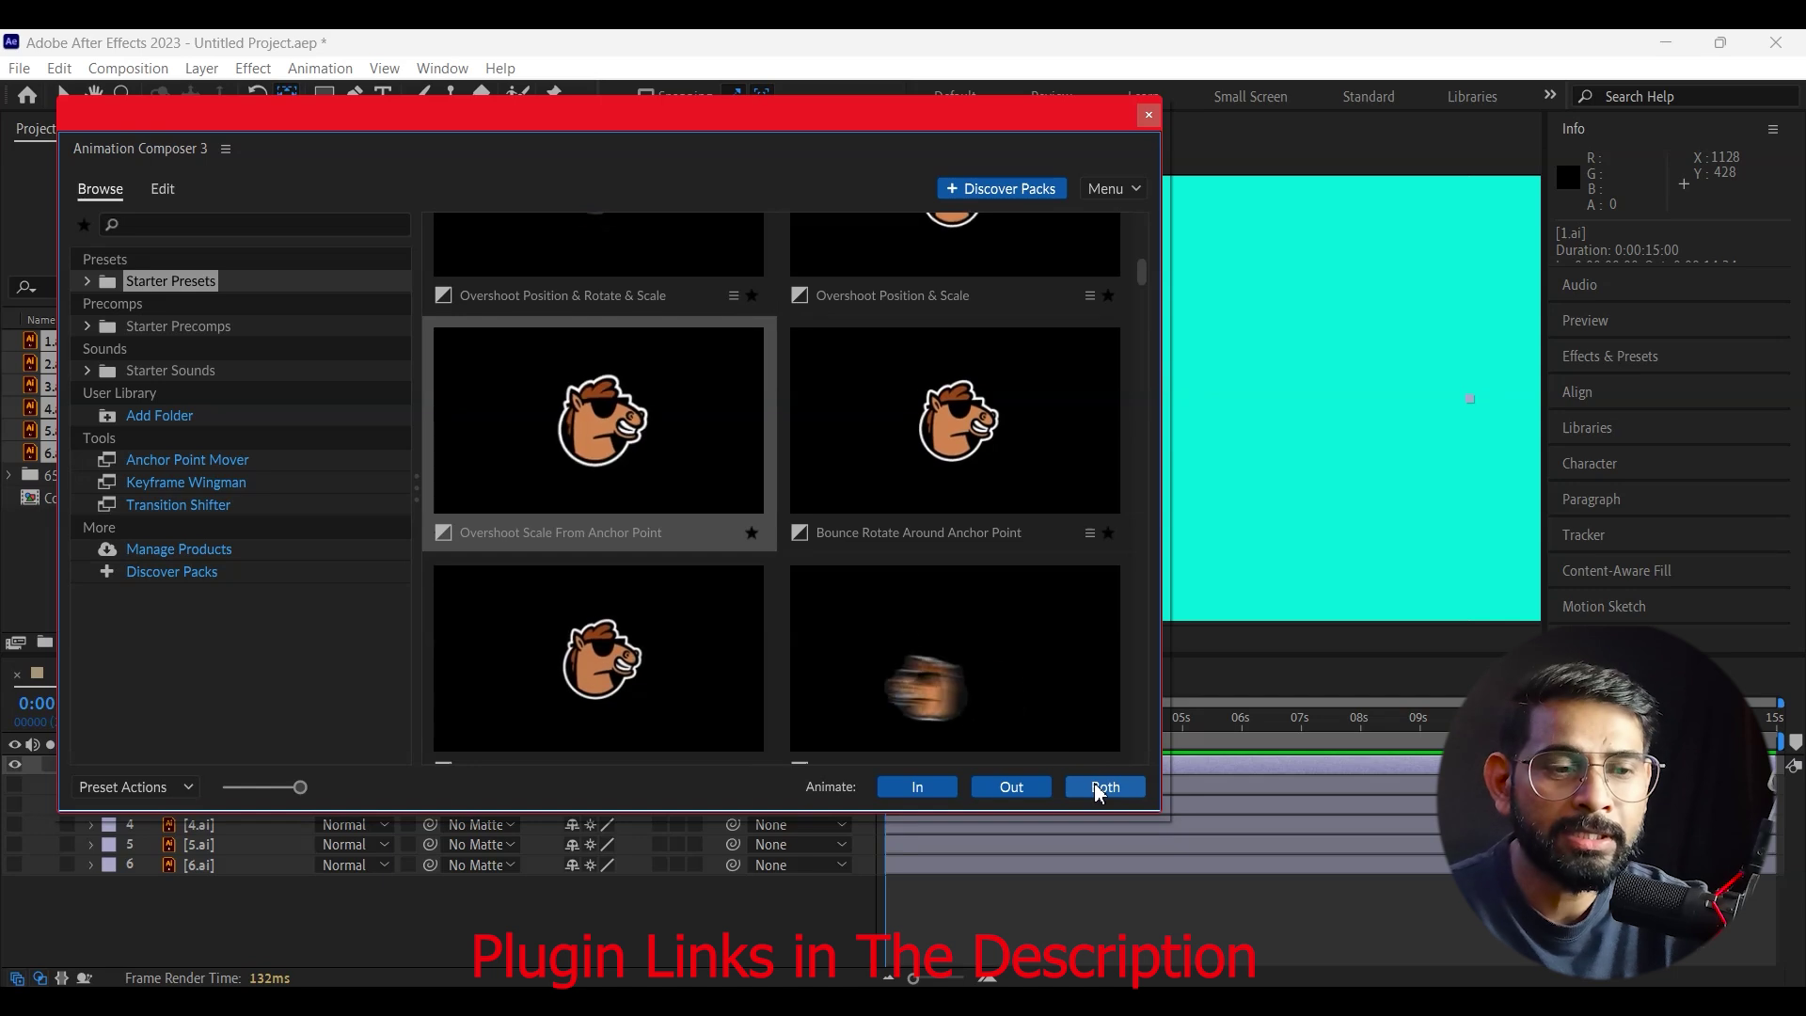
left_click(1097, 790)
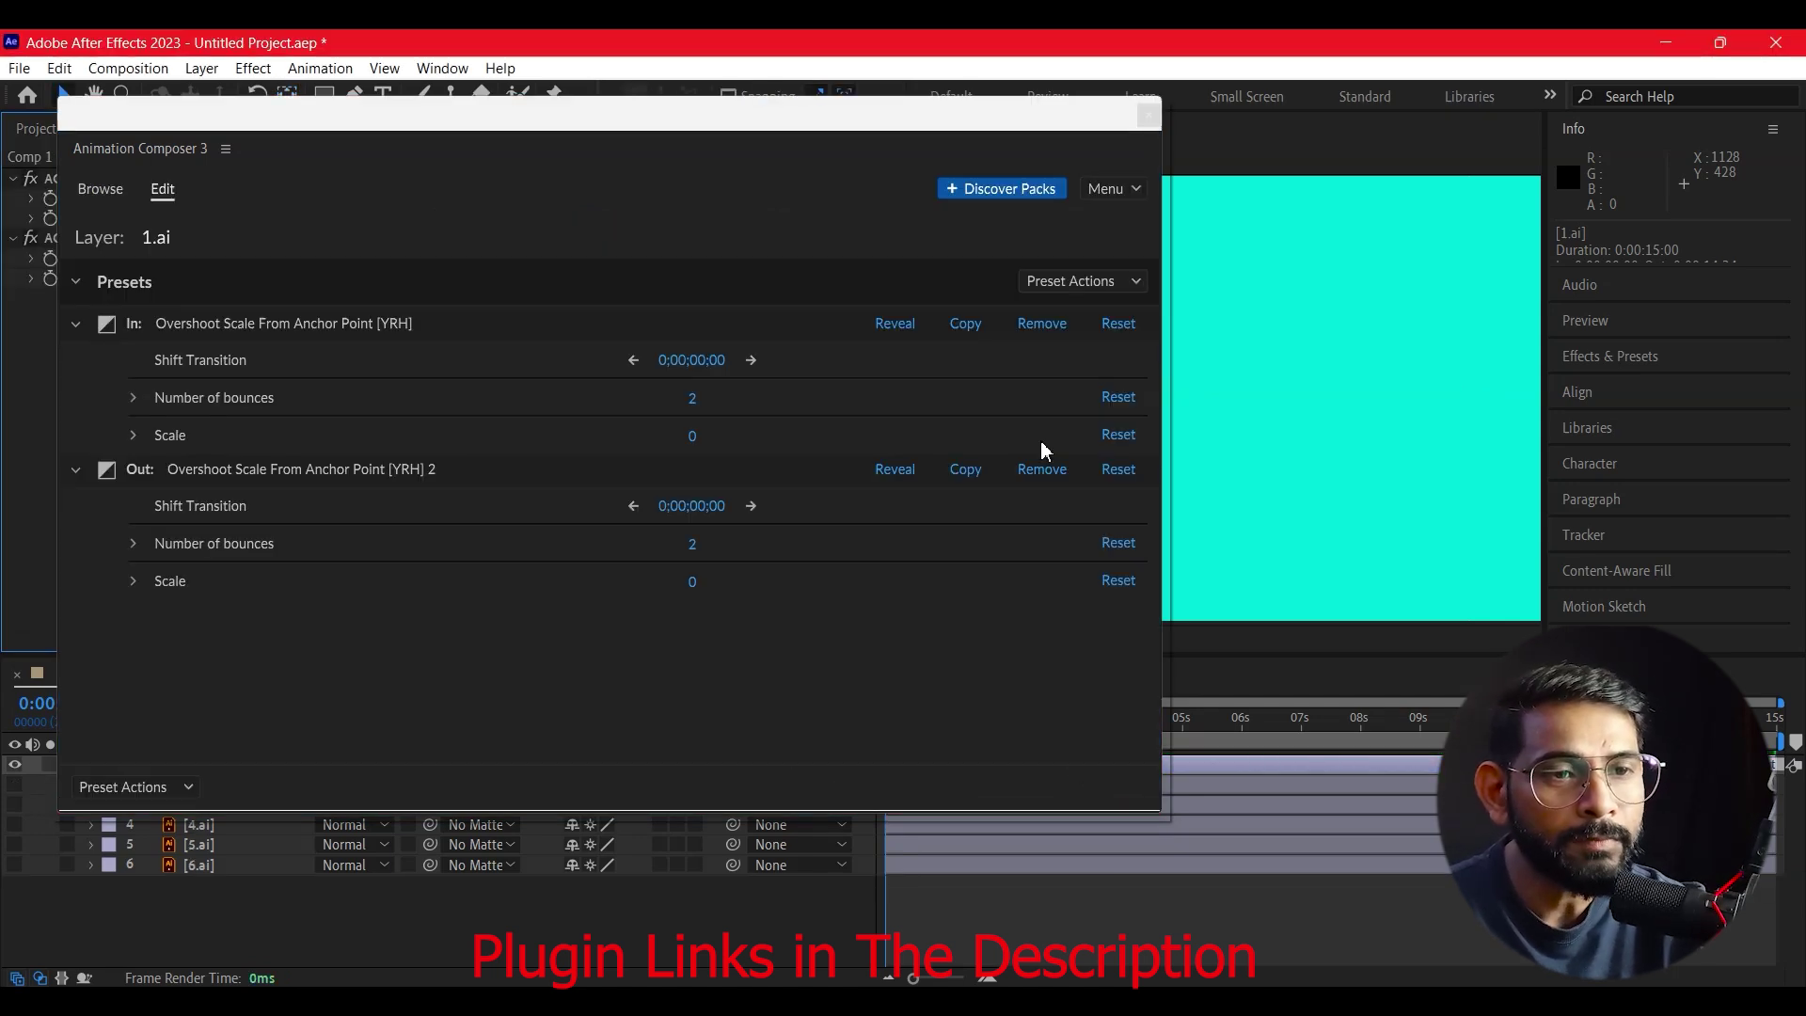
left_click(1149, 118)
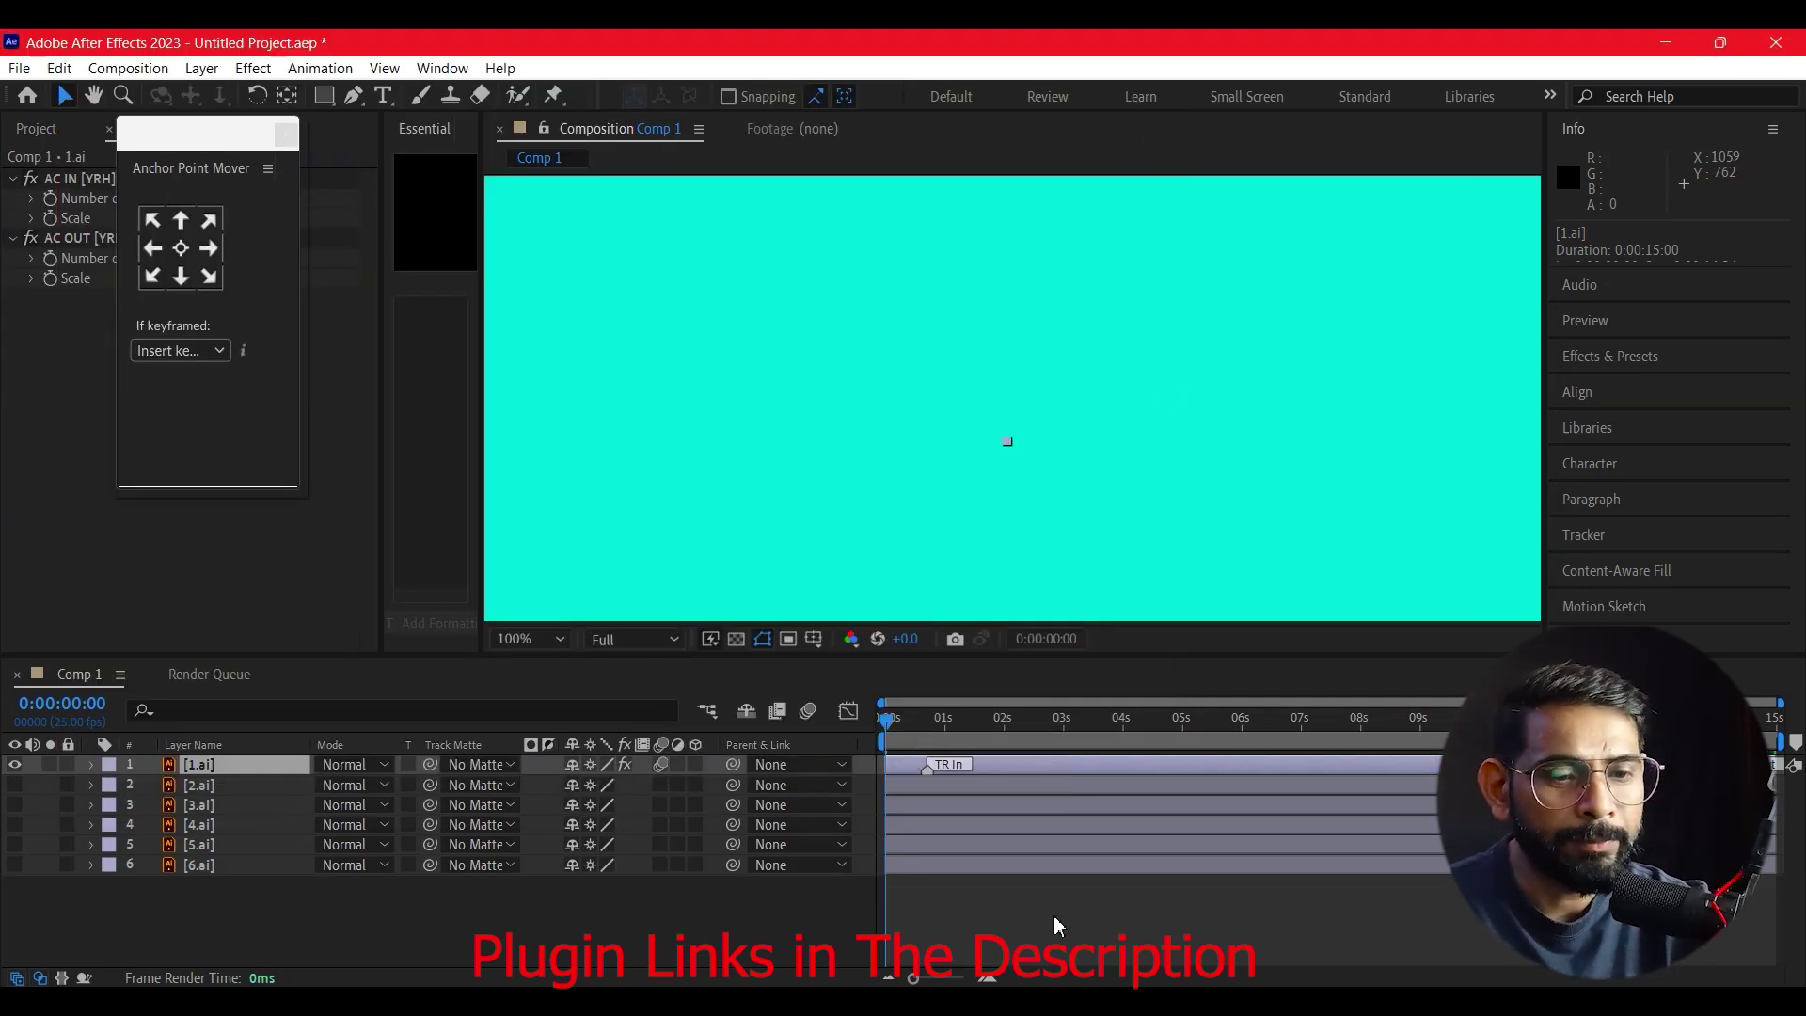
- Preview the flower pop-in and move the playhead back to frame 8
key("space")
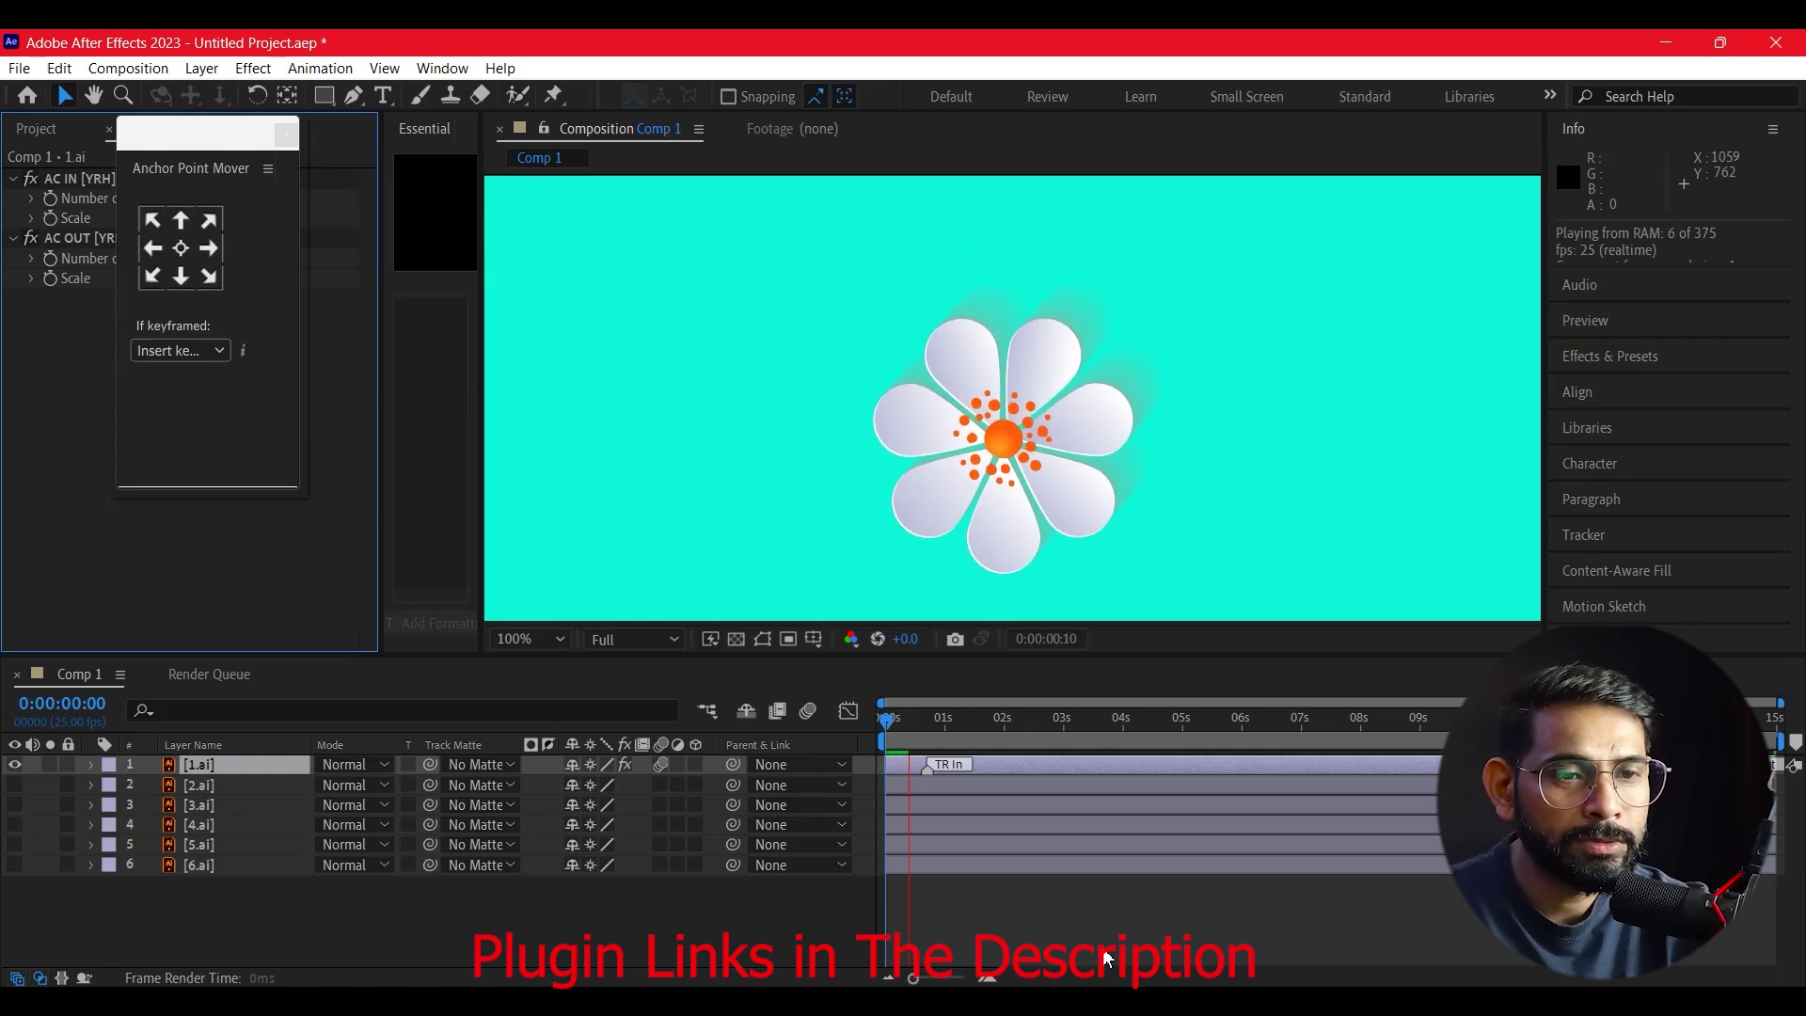
key("space")
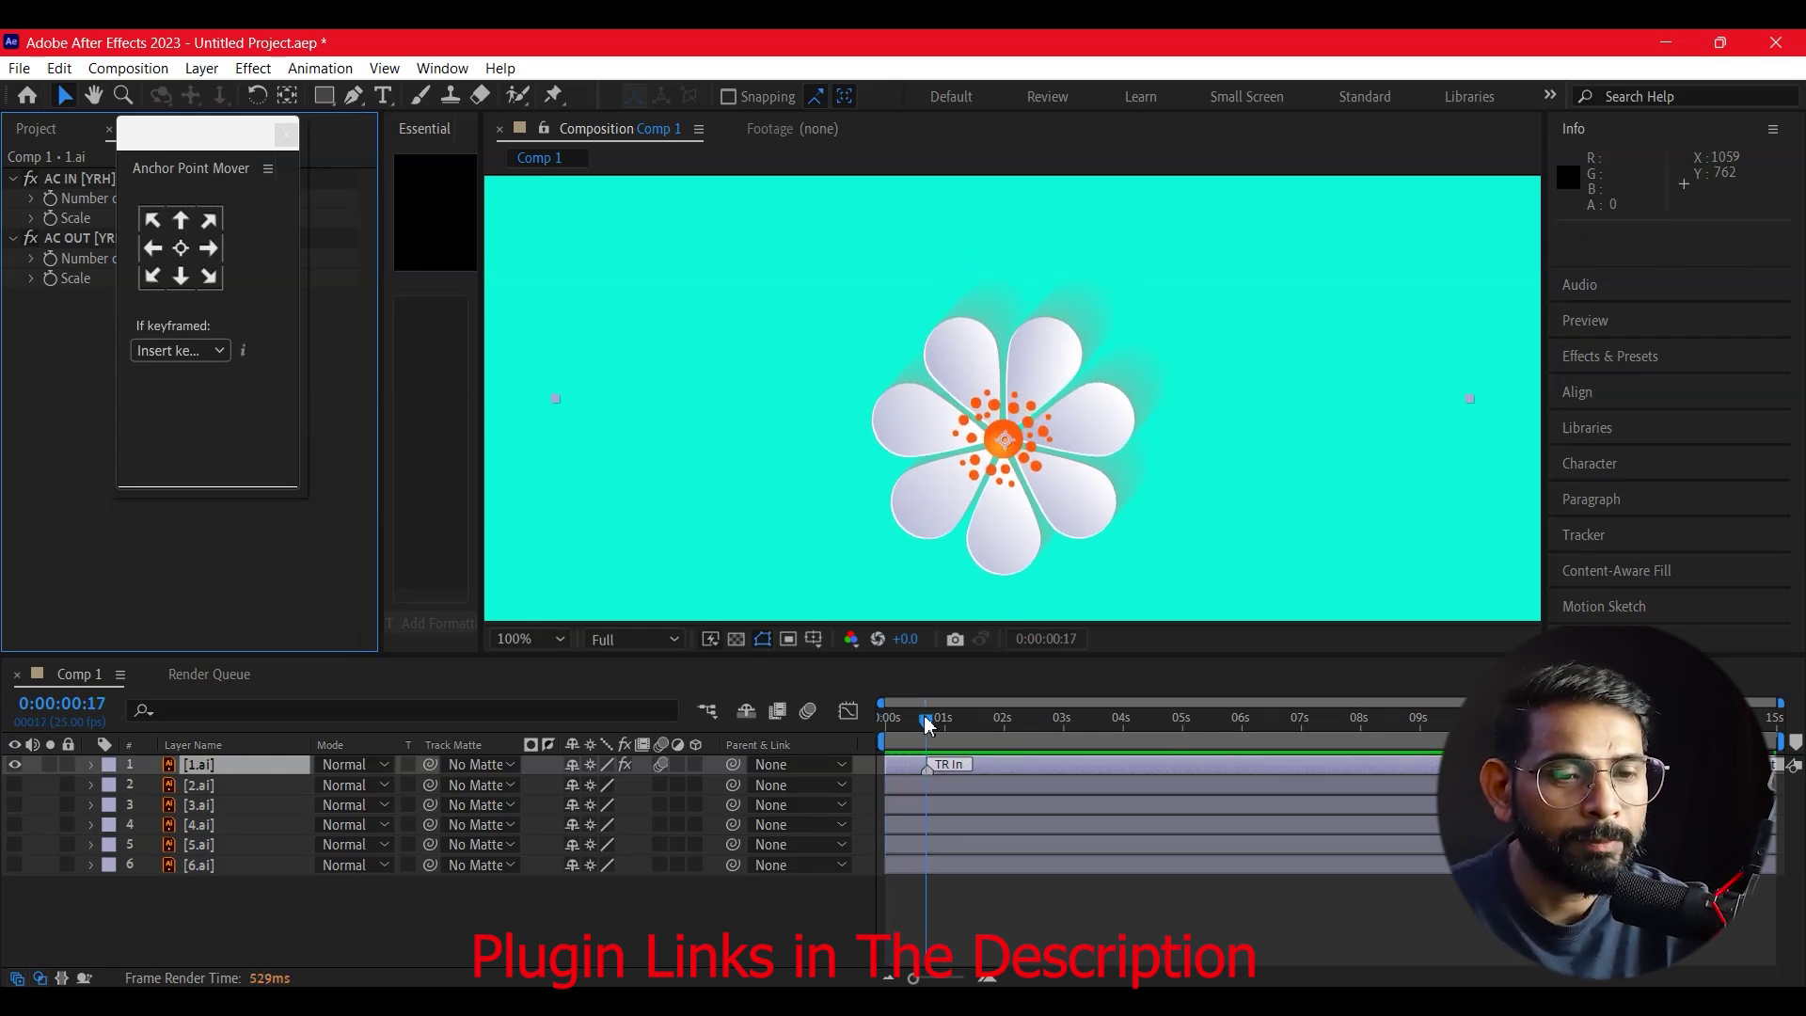
key("space")
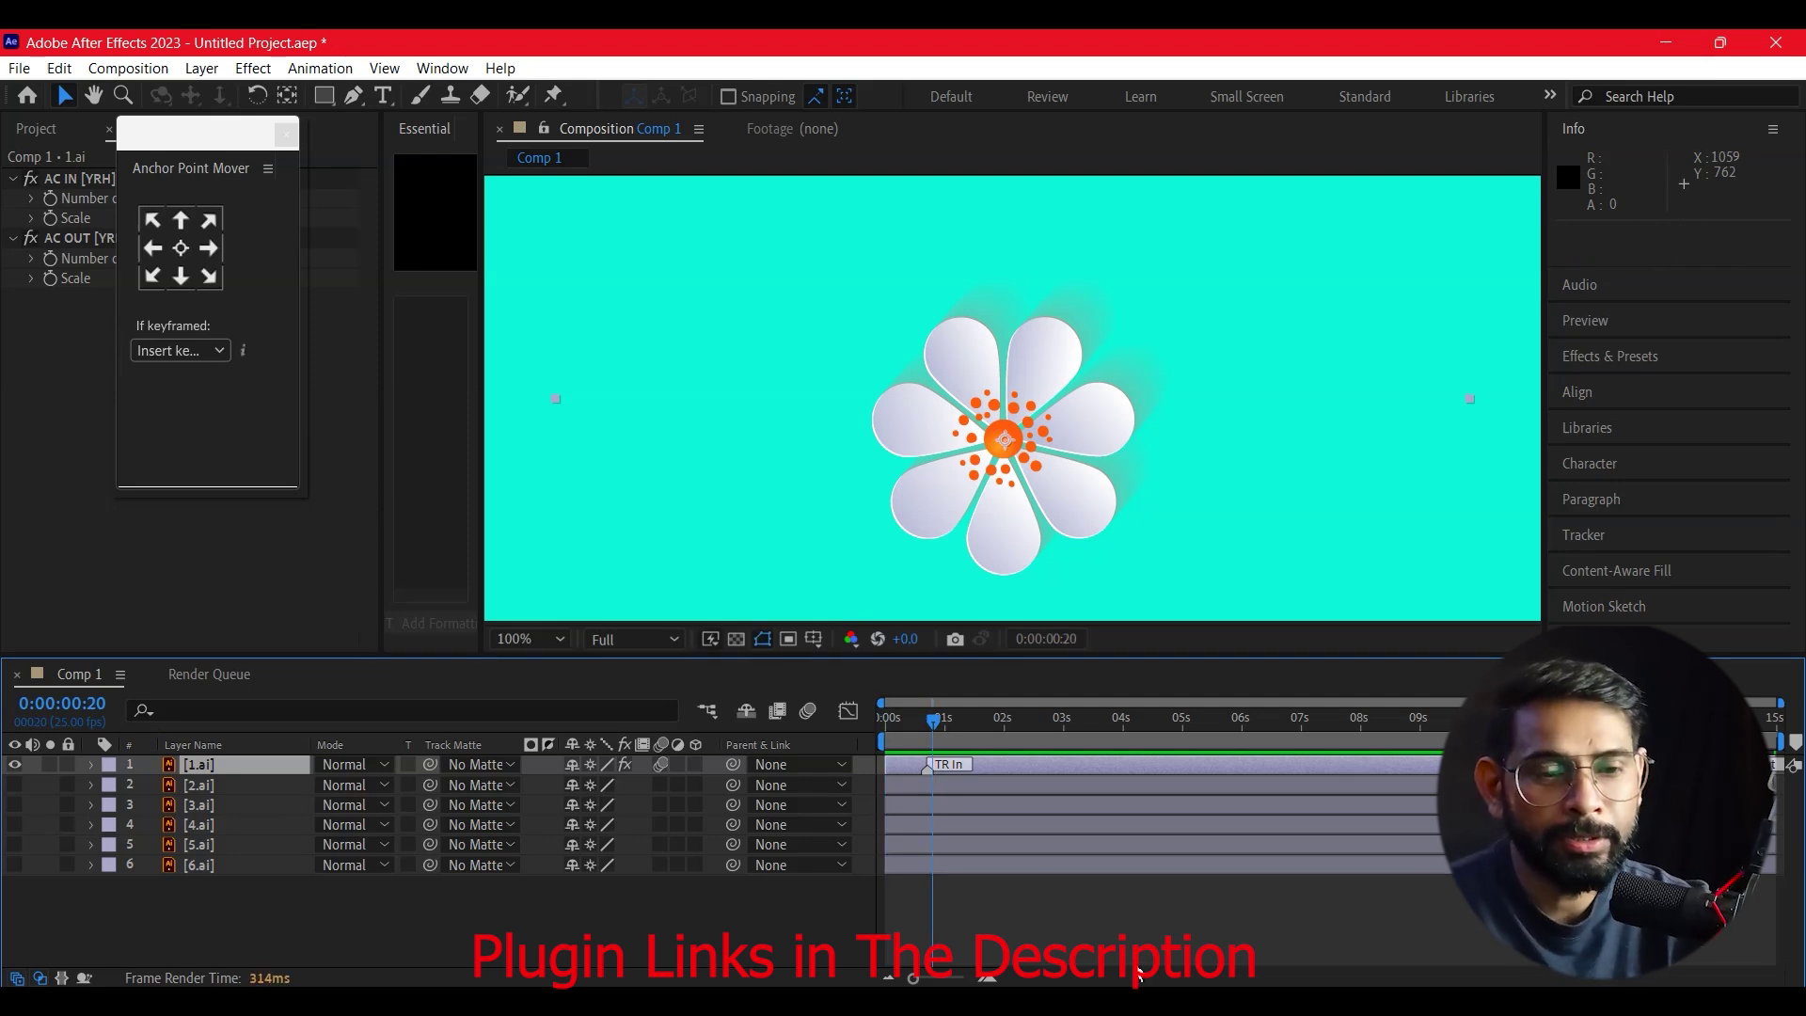
left_click_drag(908, 729, 904, 720)
left_click(177, 787)
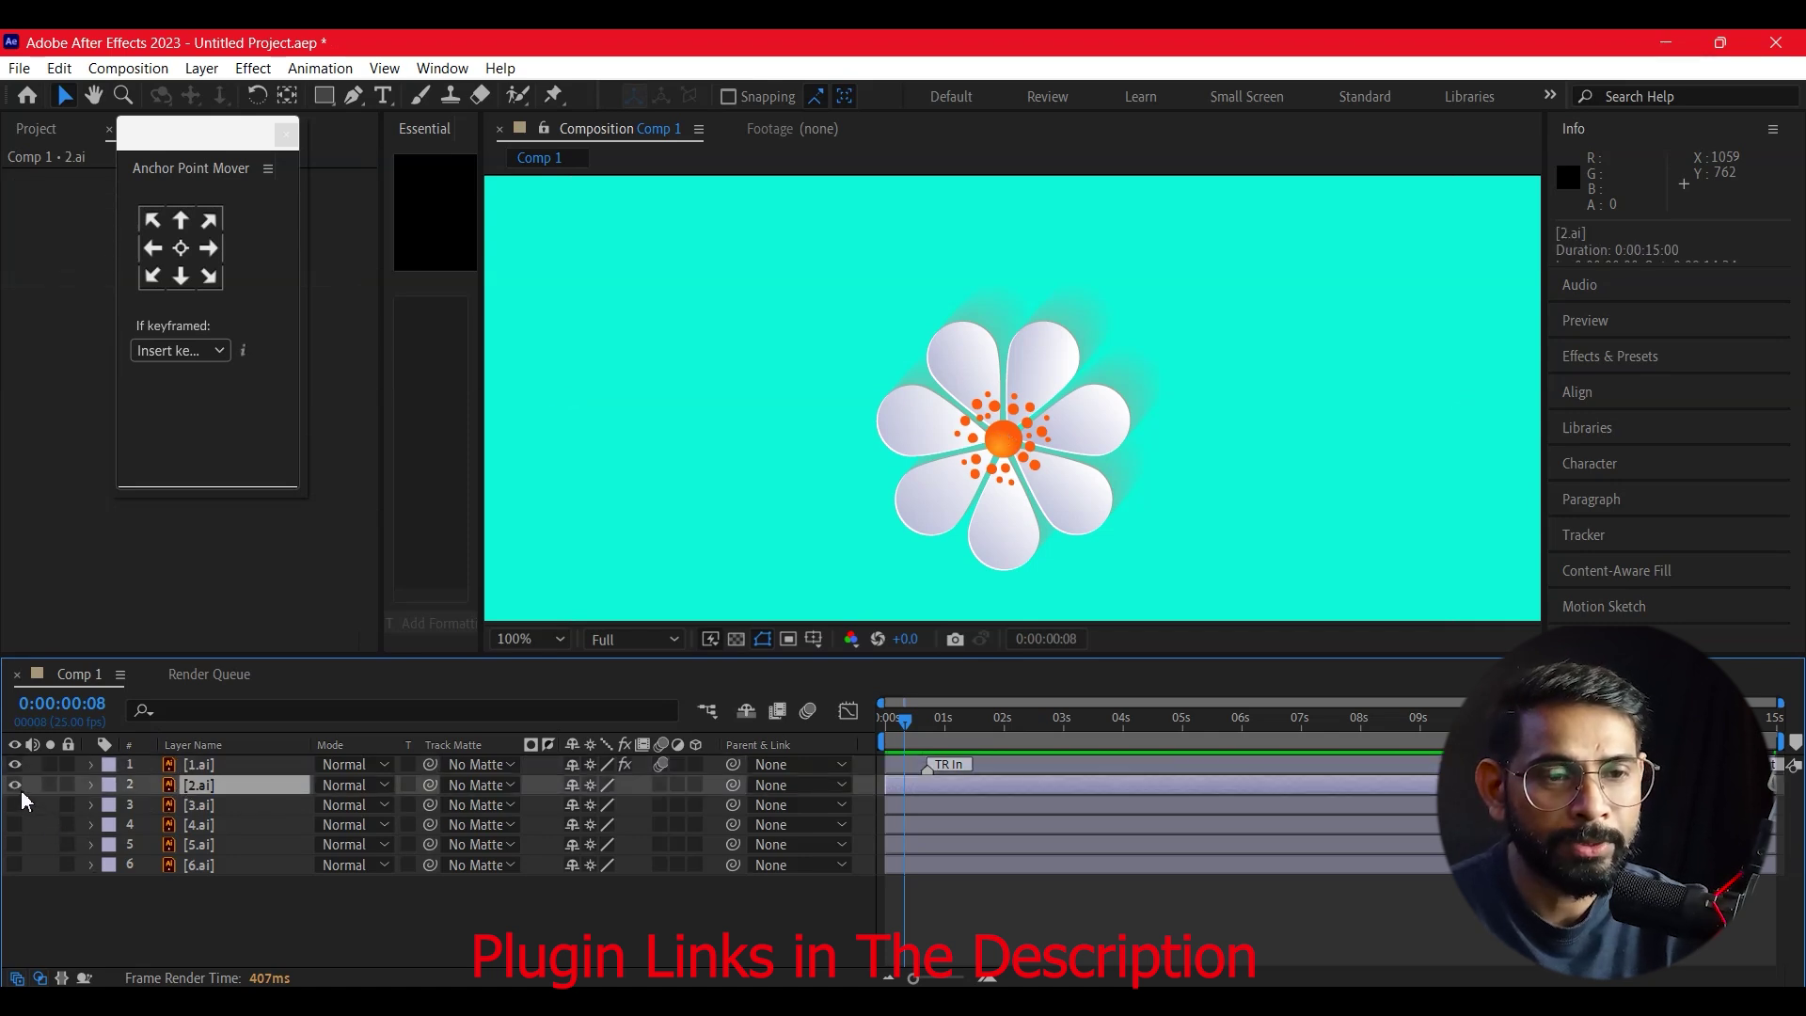
- Zoom out to 50%, hide 1.ai, and centre layer 2.ai's anchor point on the leaves
key("comma")
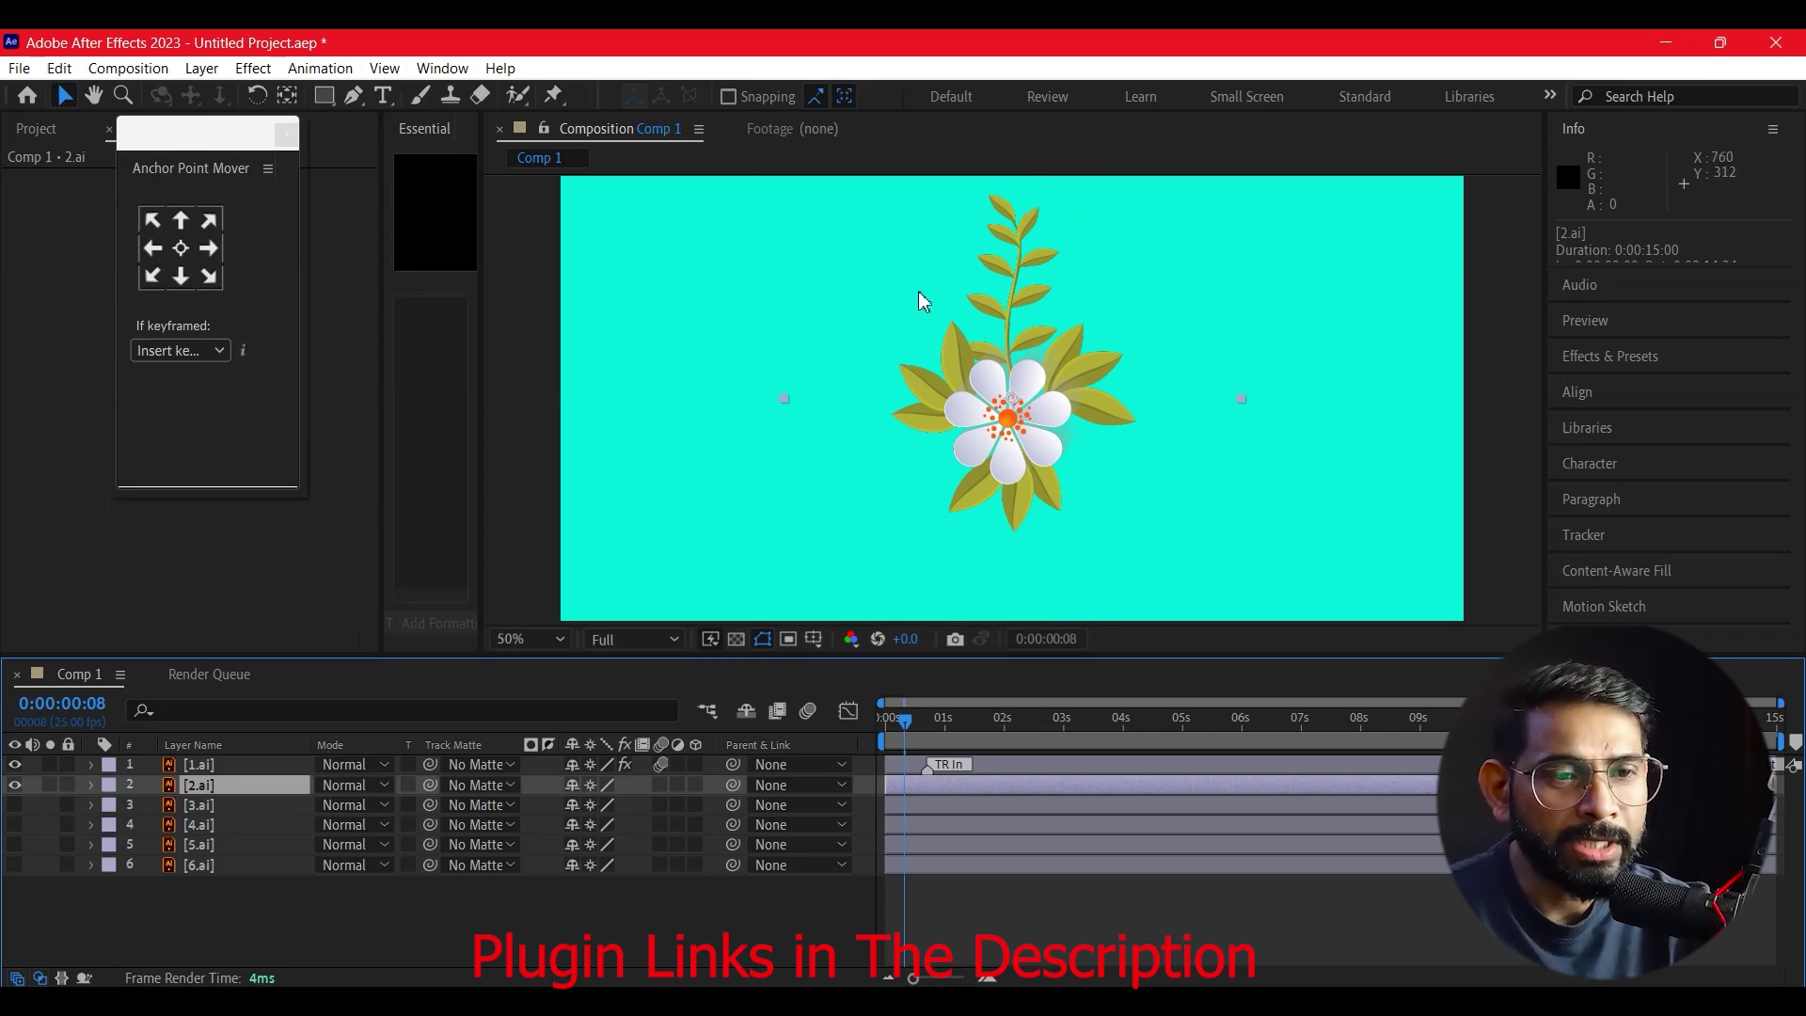
left_click(184, 254)
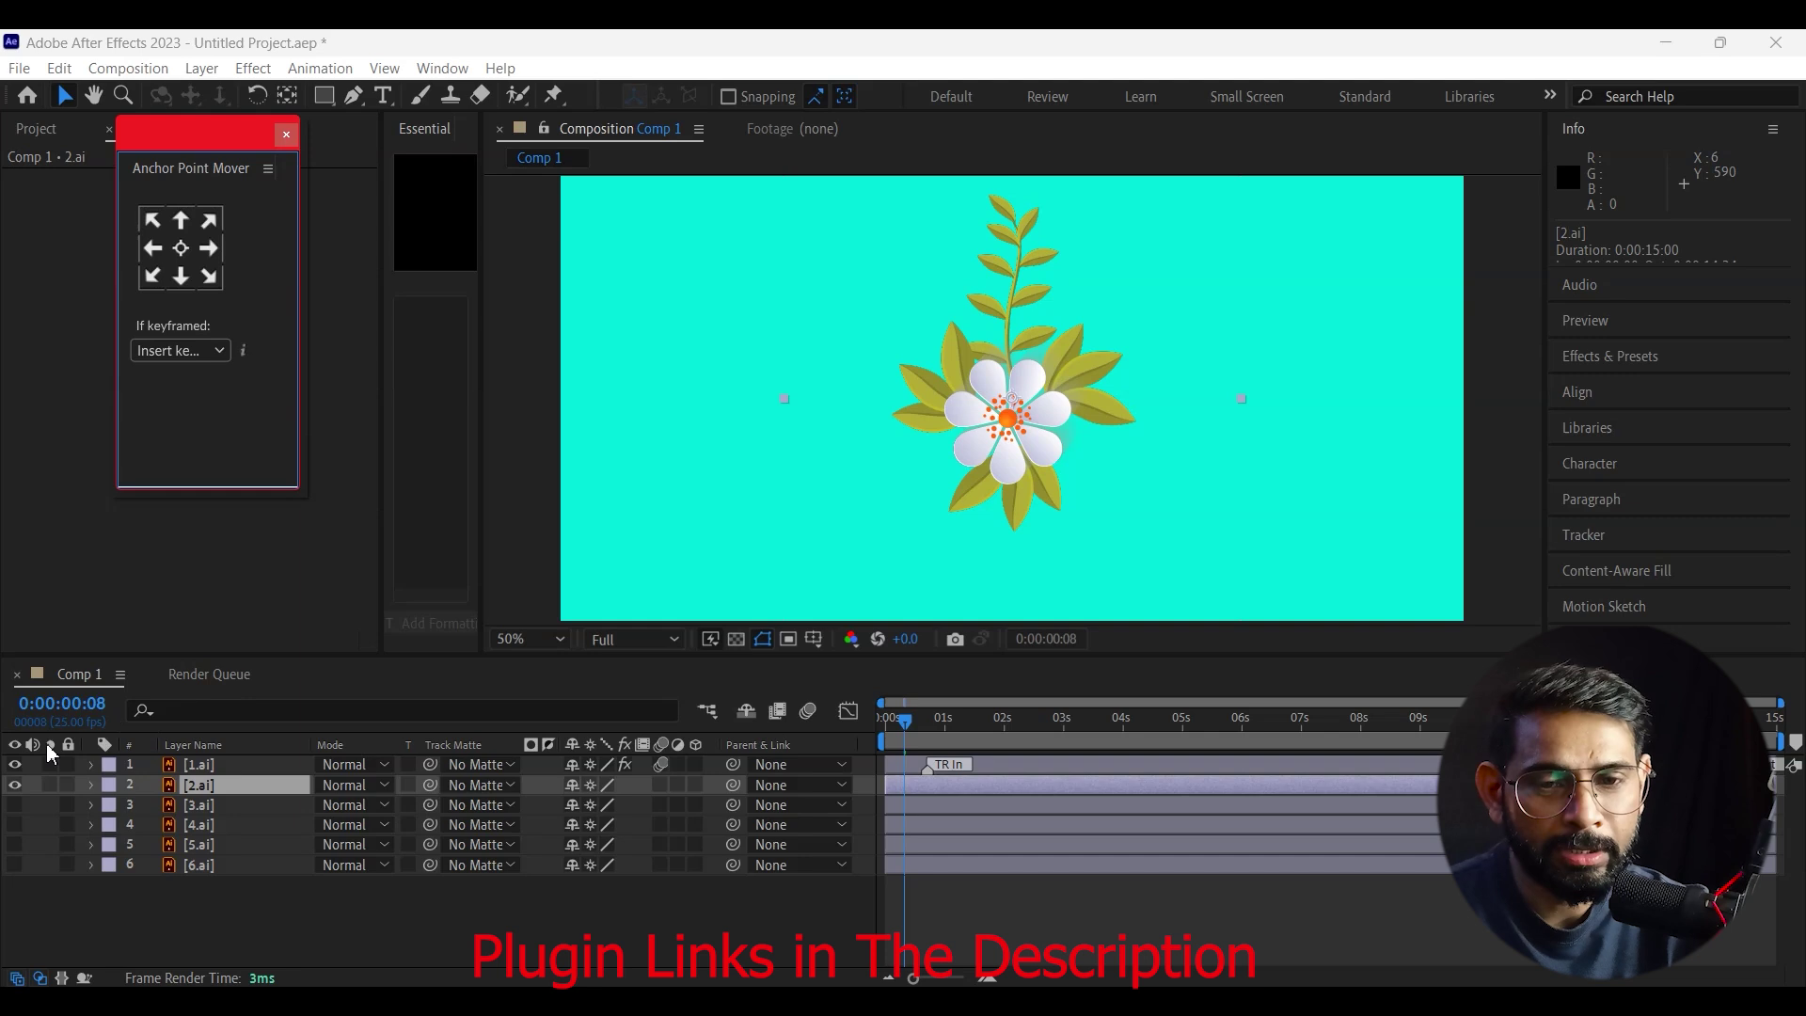
left_click(16, 764)
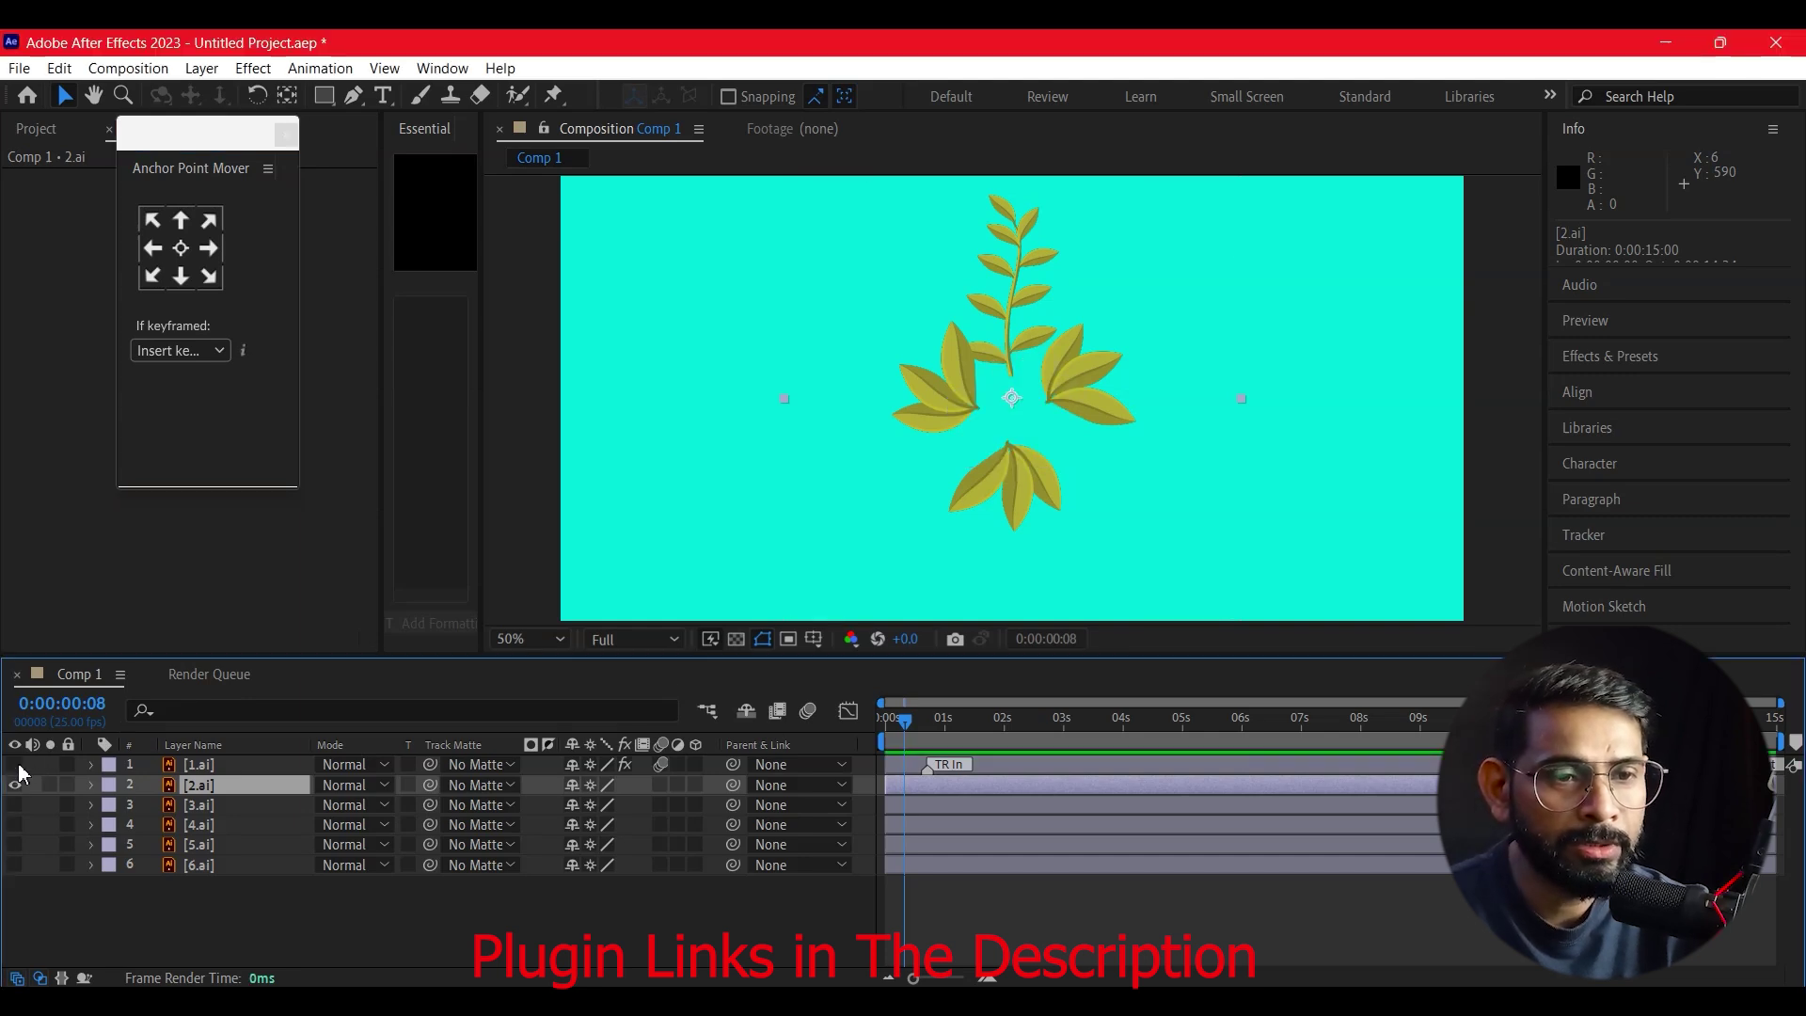
left_click_drag(1018, 392, 1003, 402)
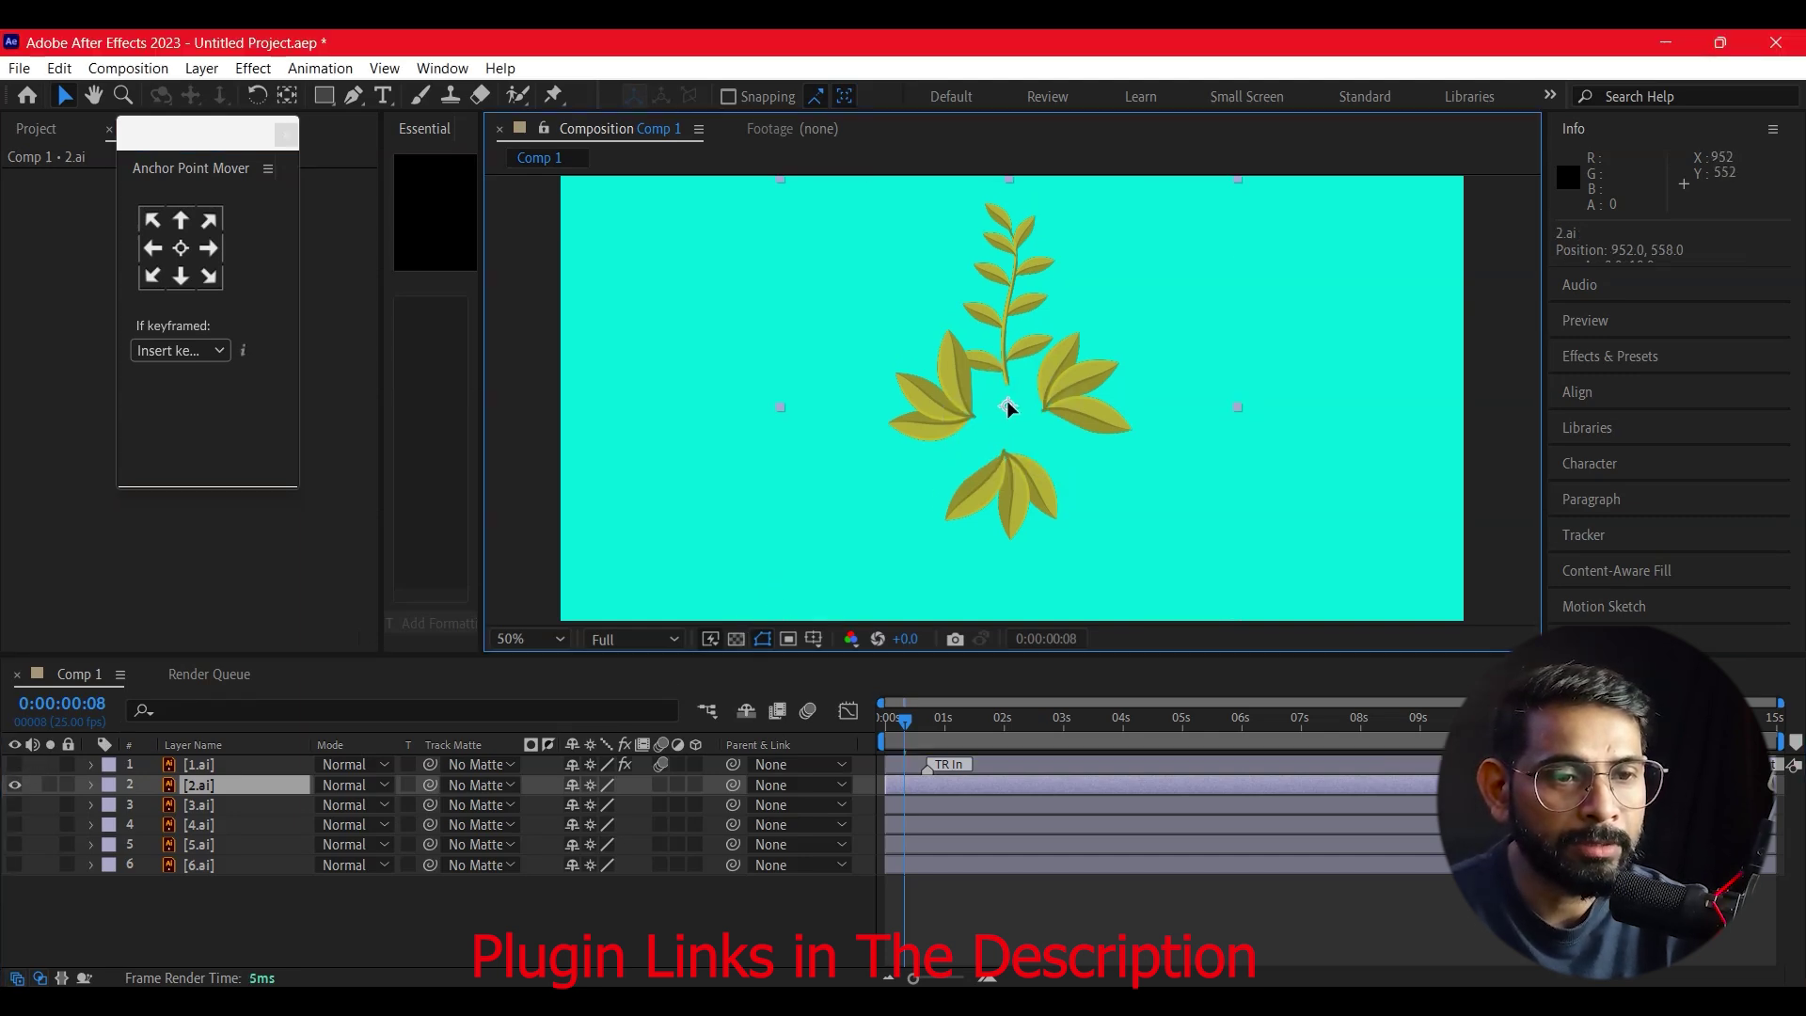
left_click(289, 96)
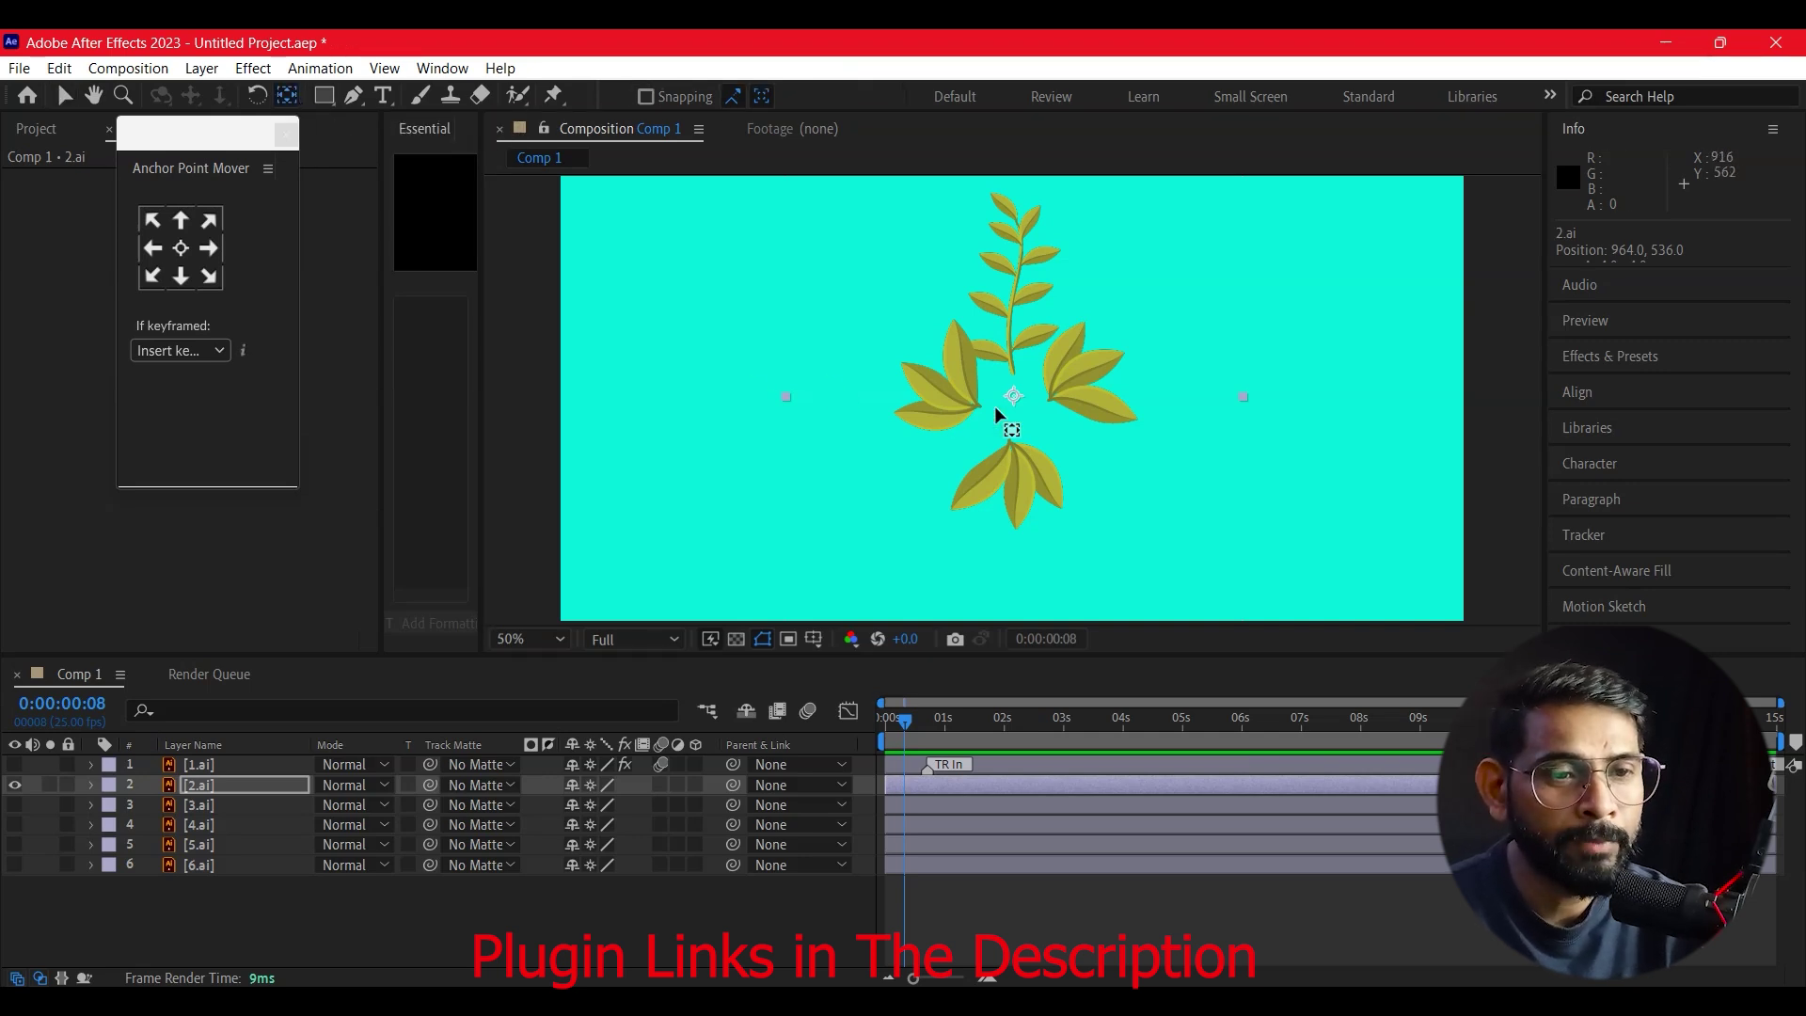
left_click_drag(1011, 396, 1009, 407)
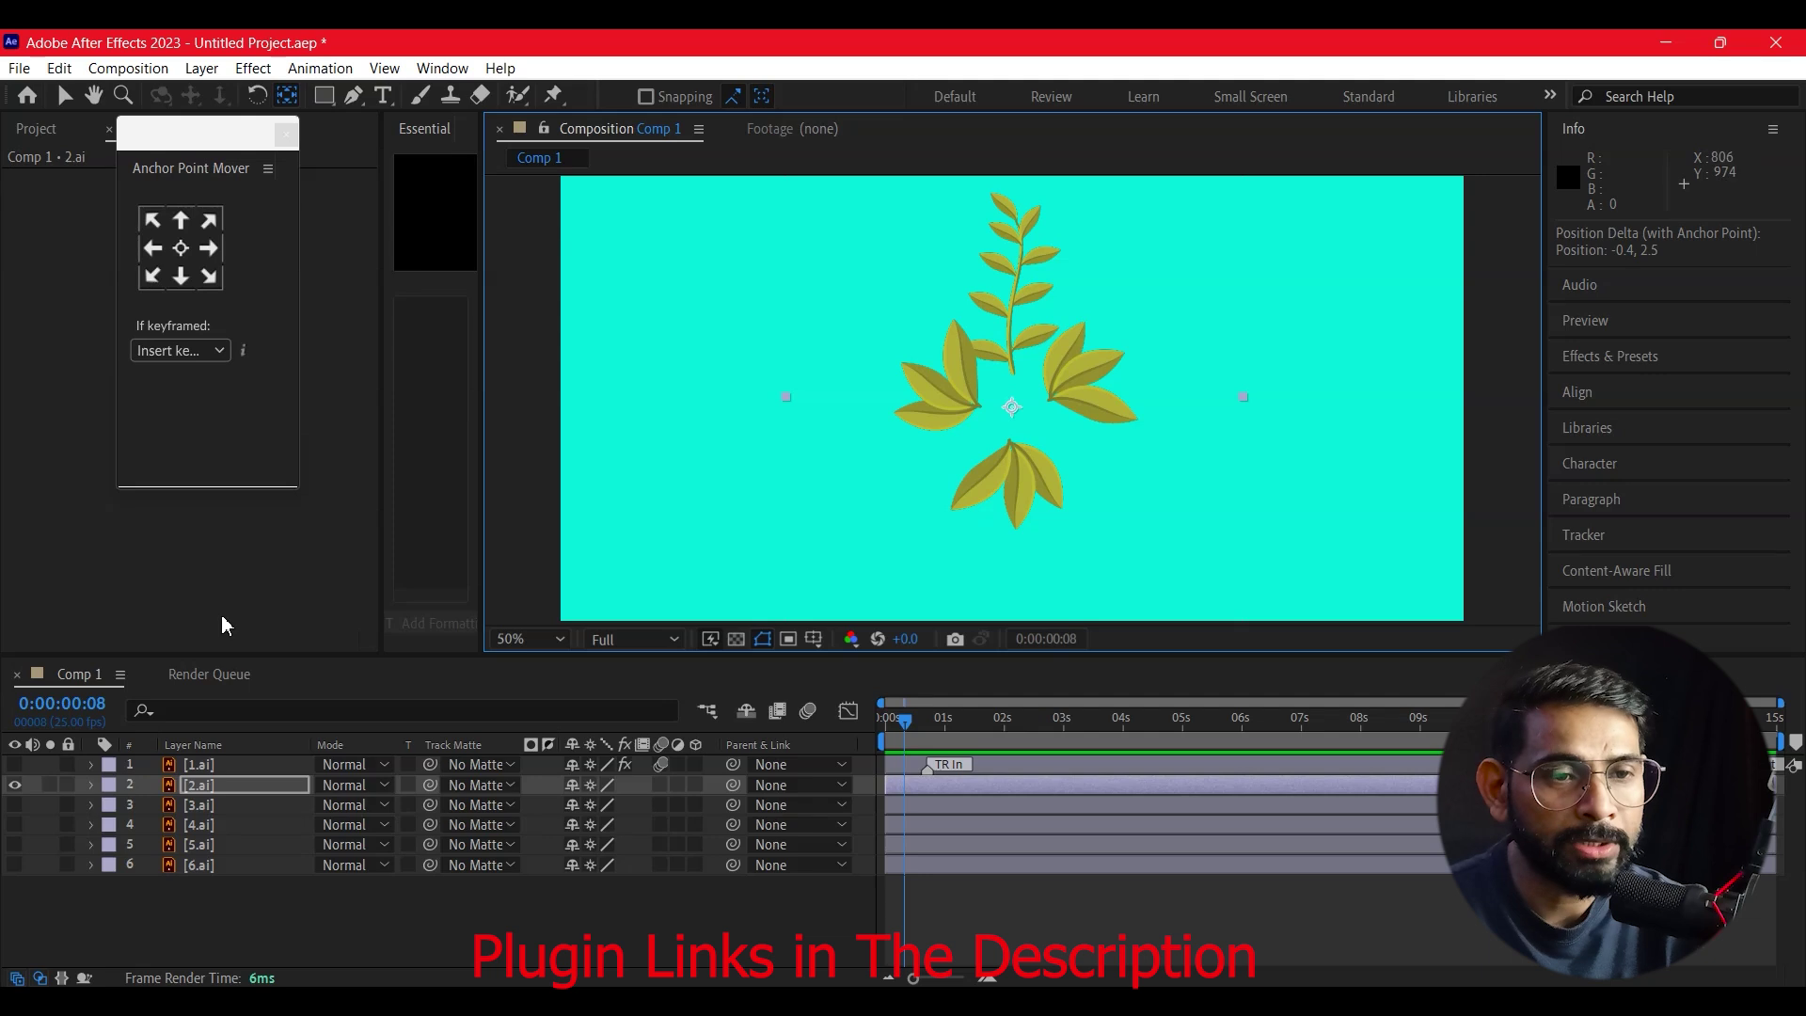
left_click(188, 786)
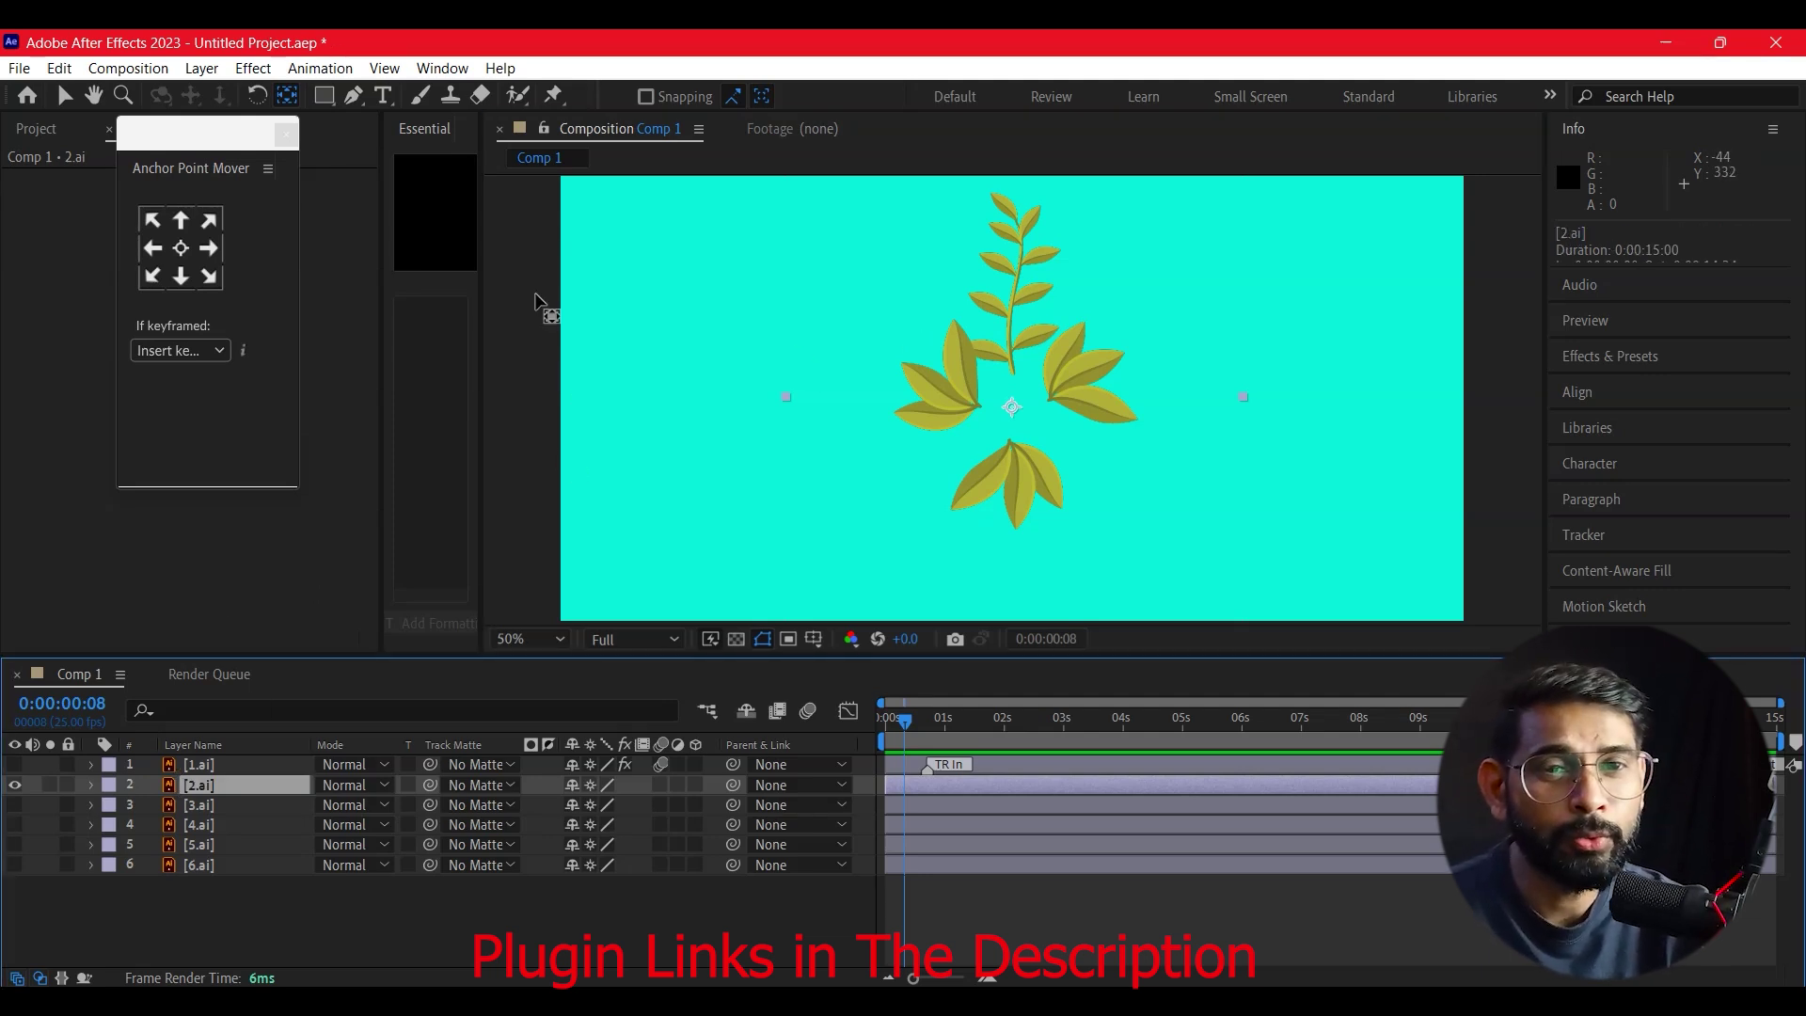
left_click(329, 69)
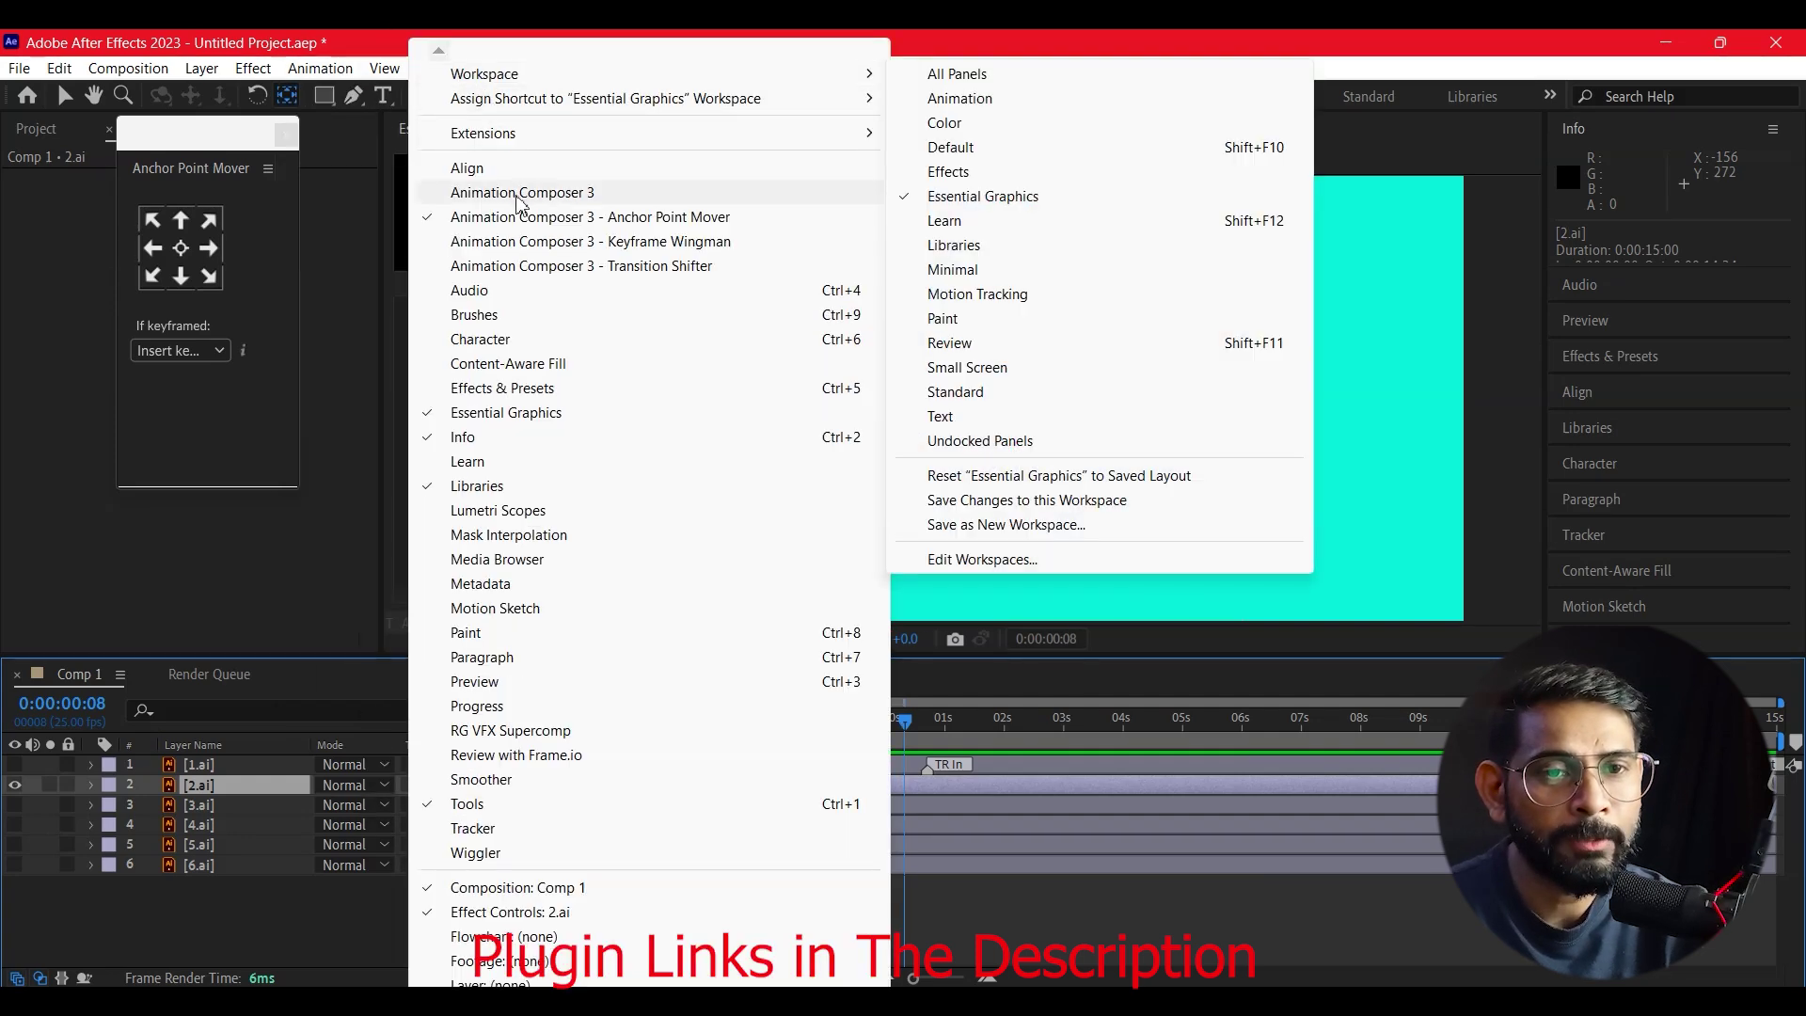
left_click(564, 197)
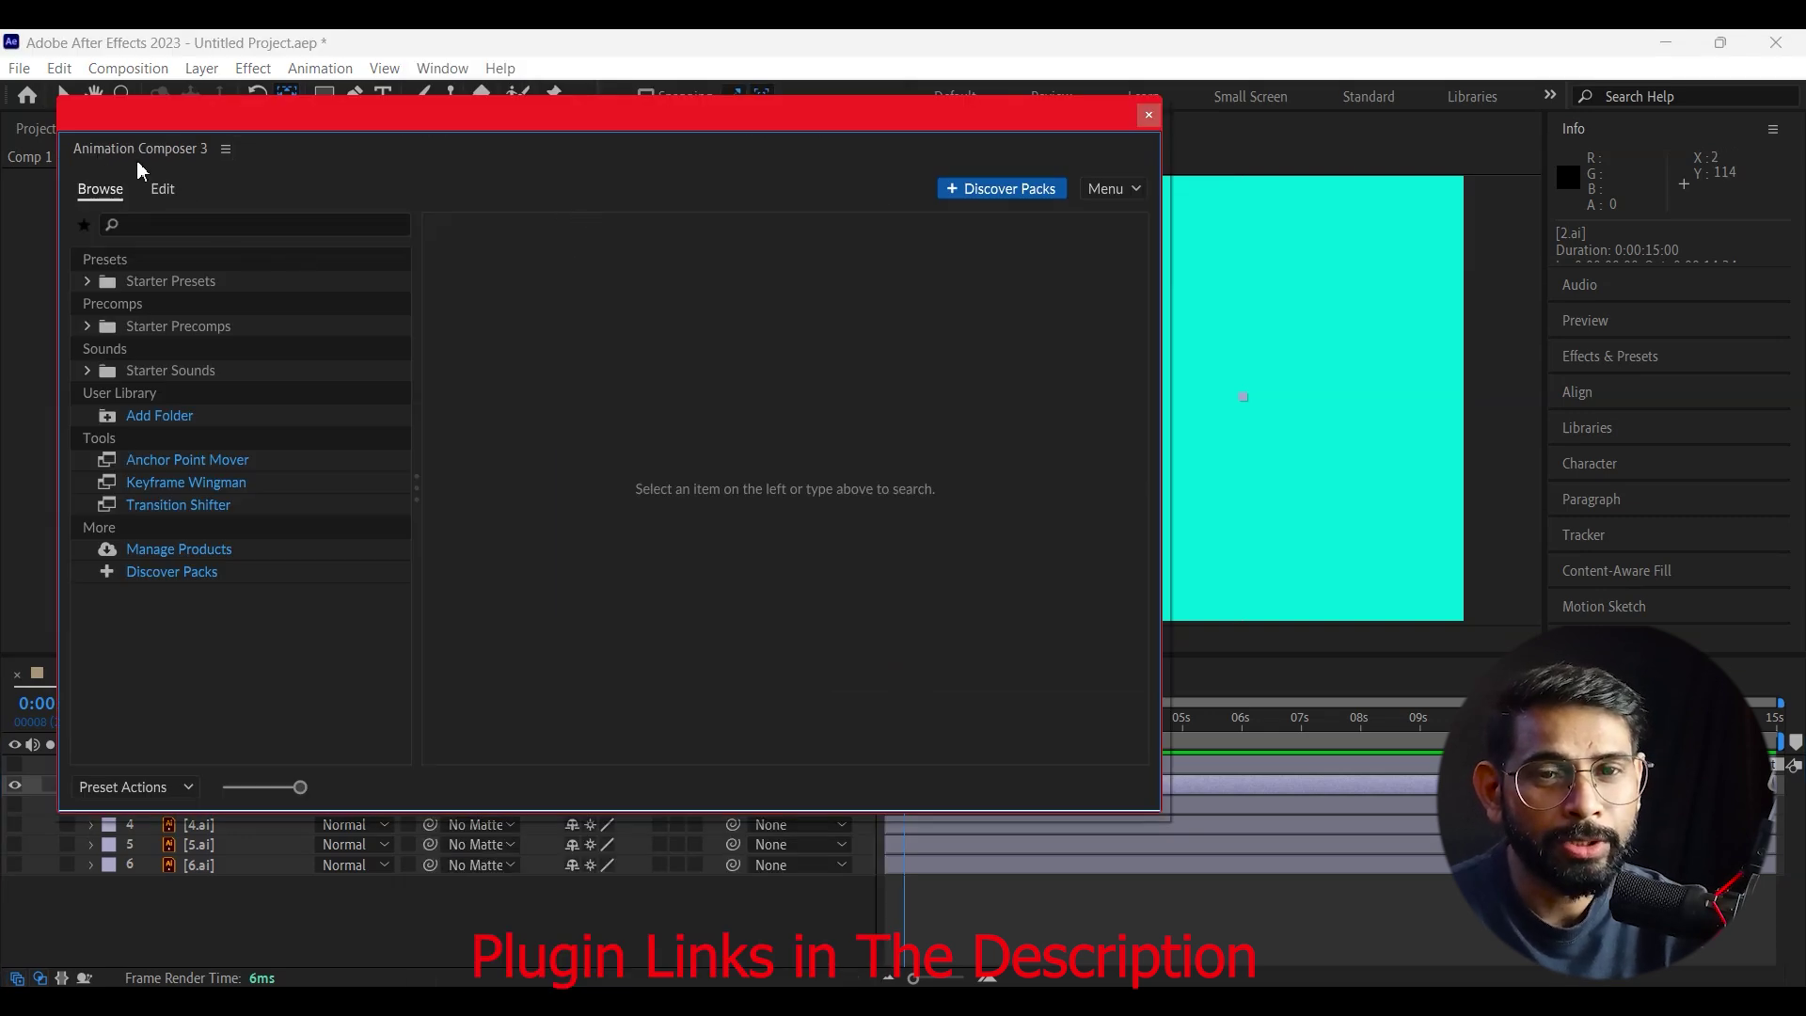
- Apply Overshoot Scale From Anchor Point (Both) to 2.ai, then rewind and play the preview
left_click(170, 281)
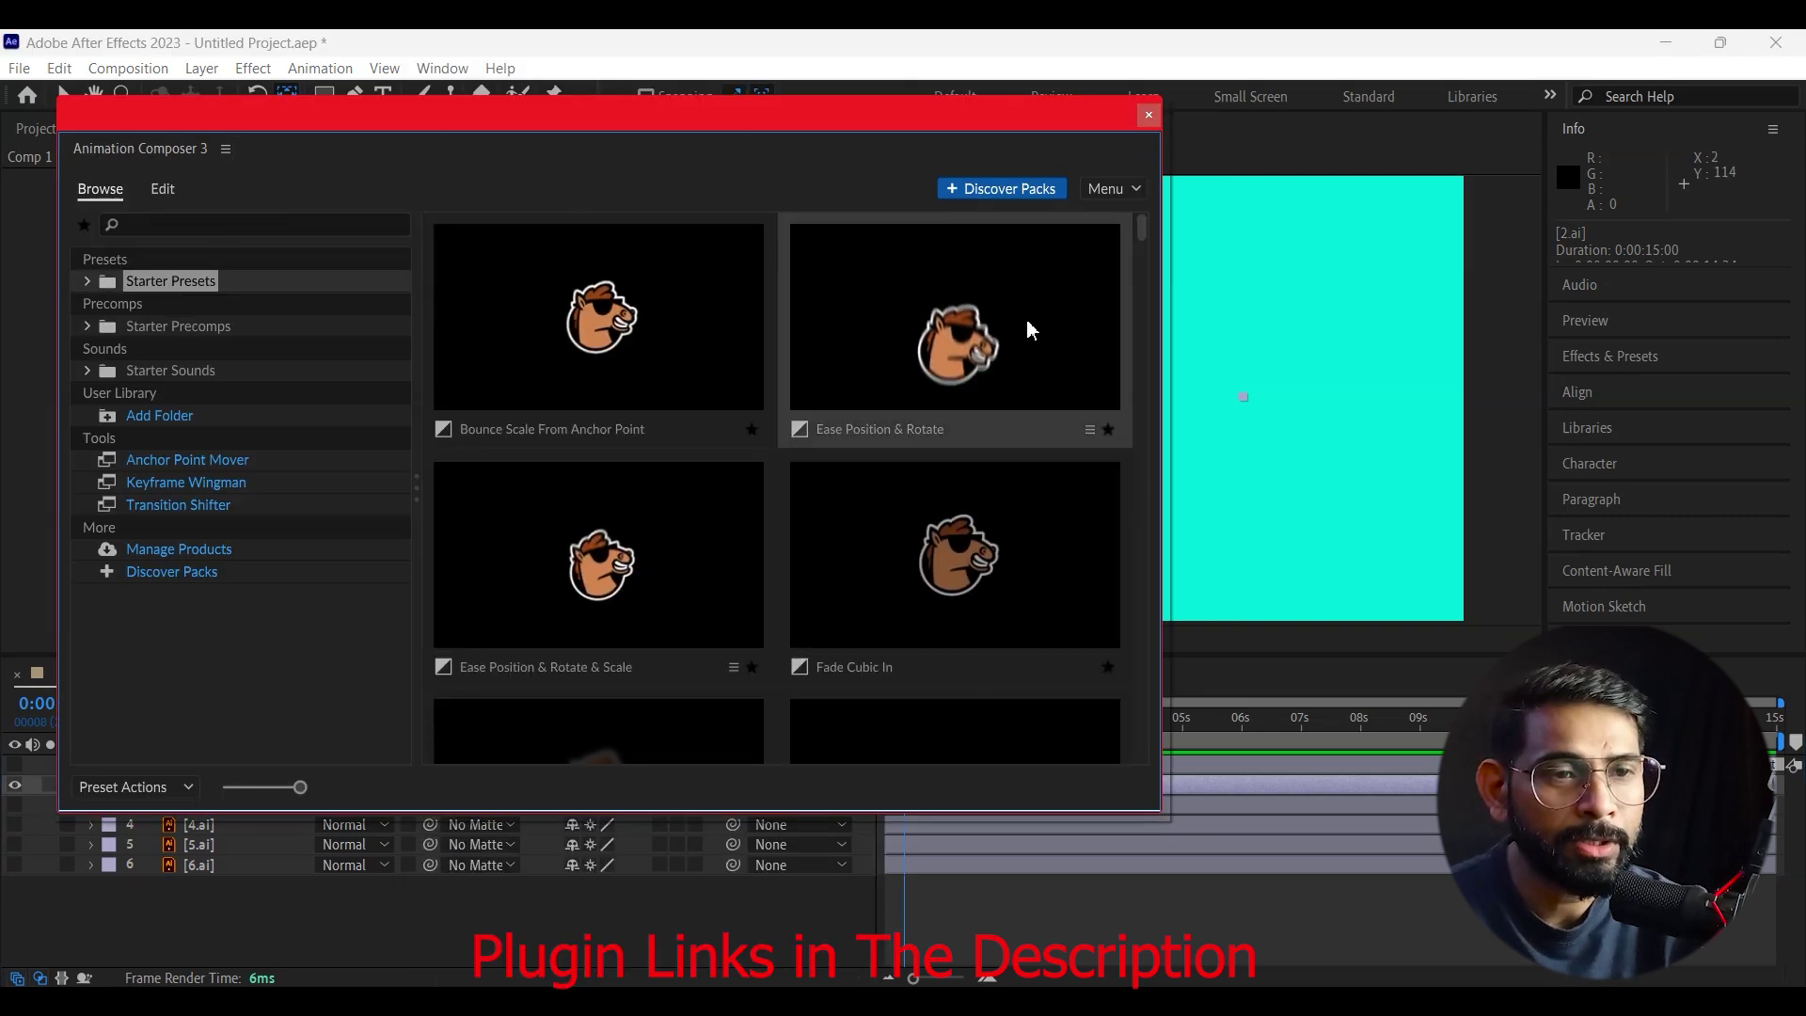
scroll(1138, 249, "down", 2)
left_click_drag(1142, 247, 1140, 267)
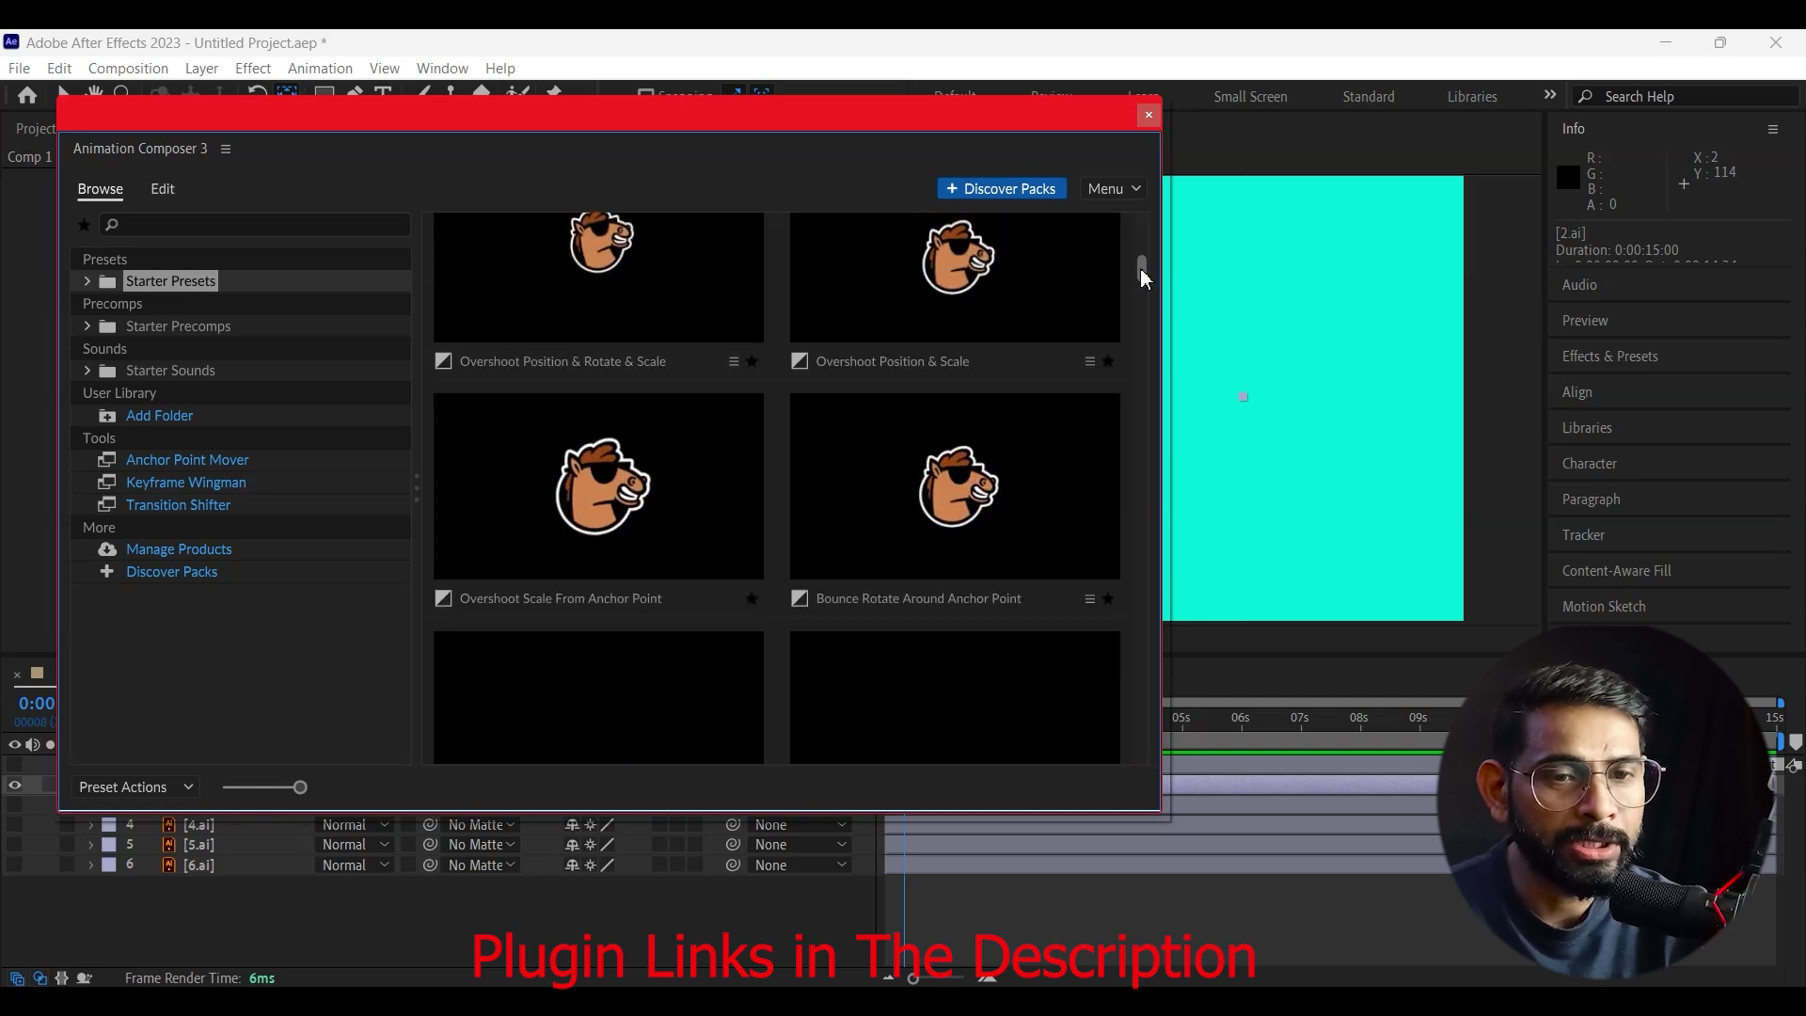
left_click(611, 533)
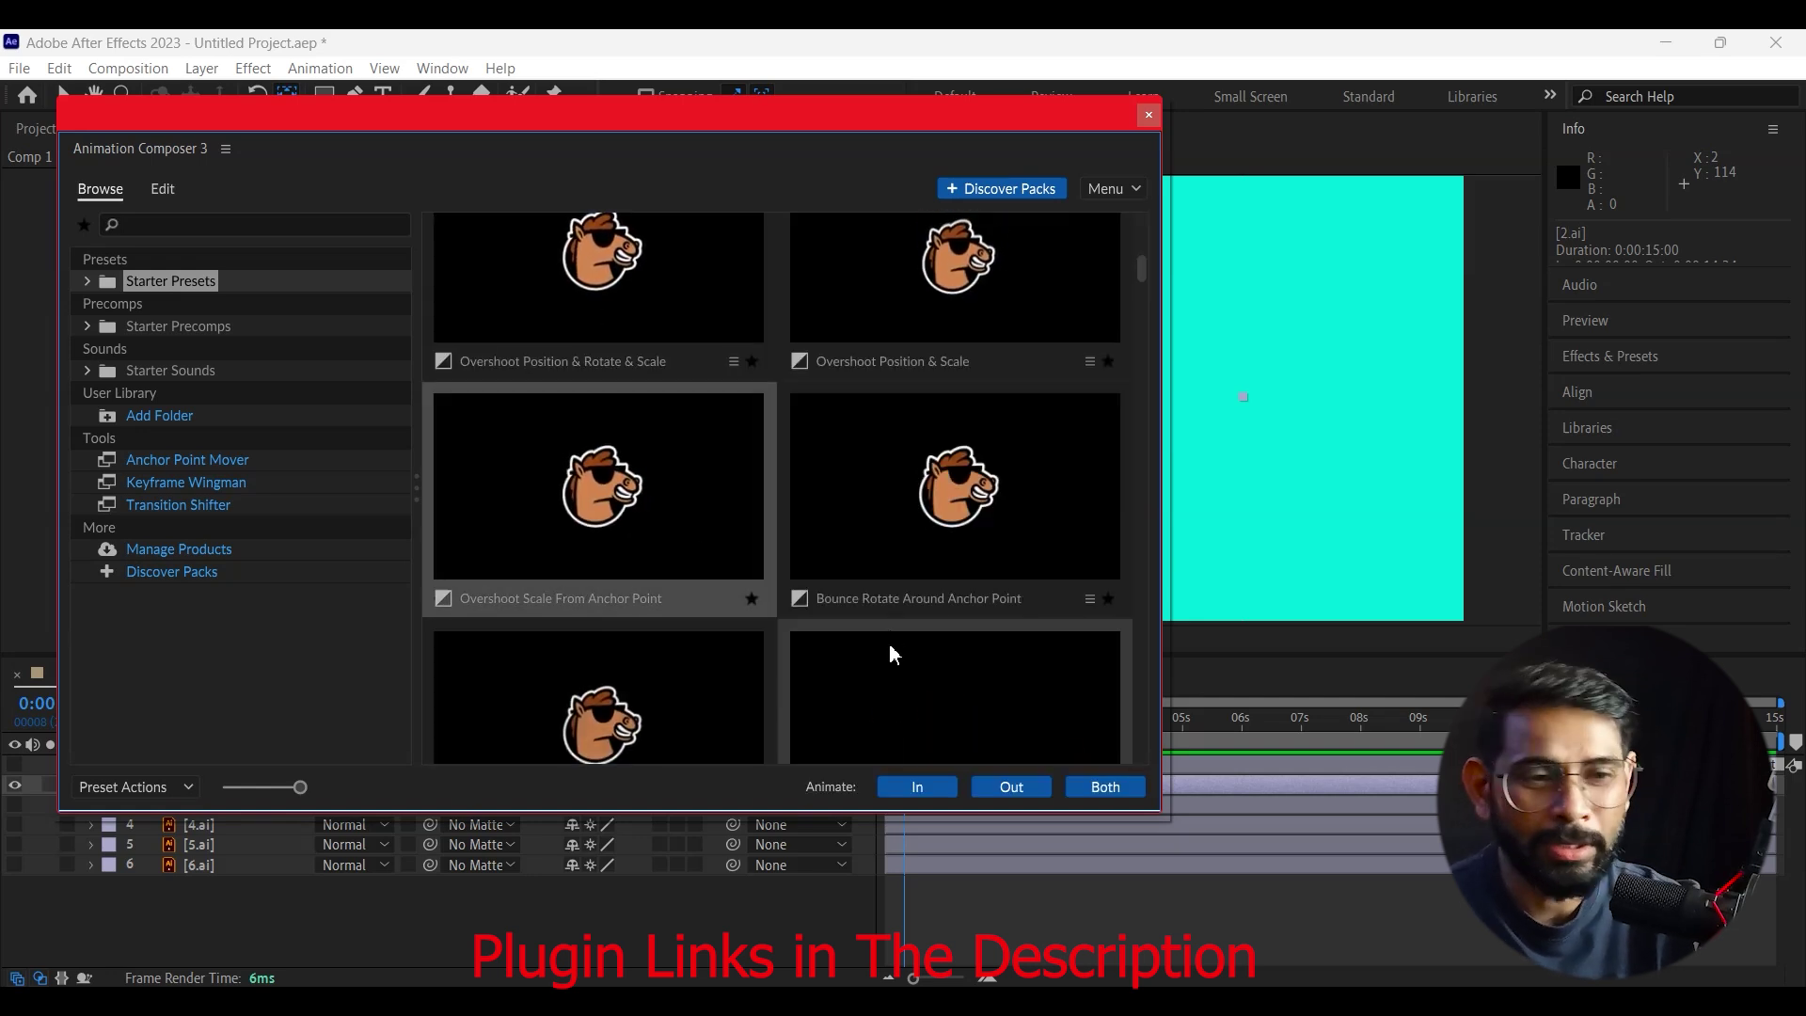
left_click(1124, 796)
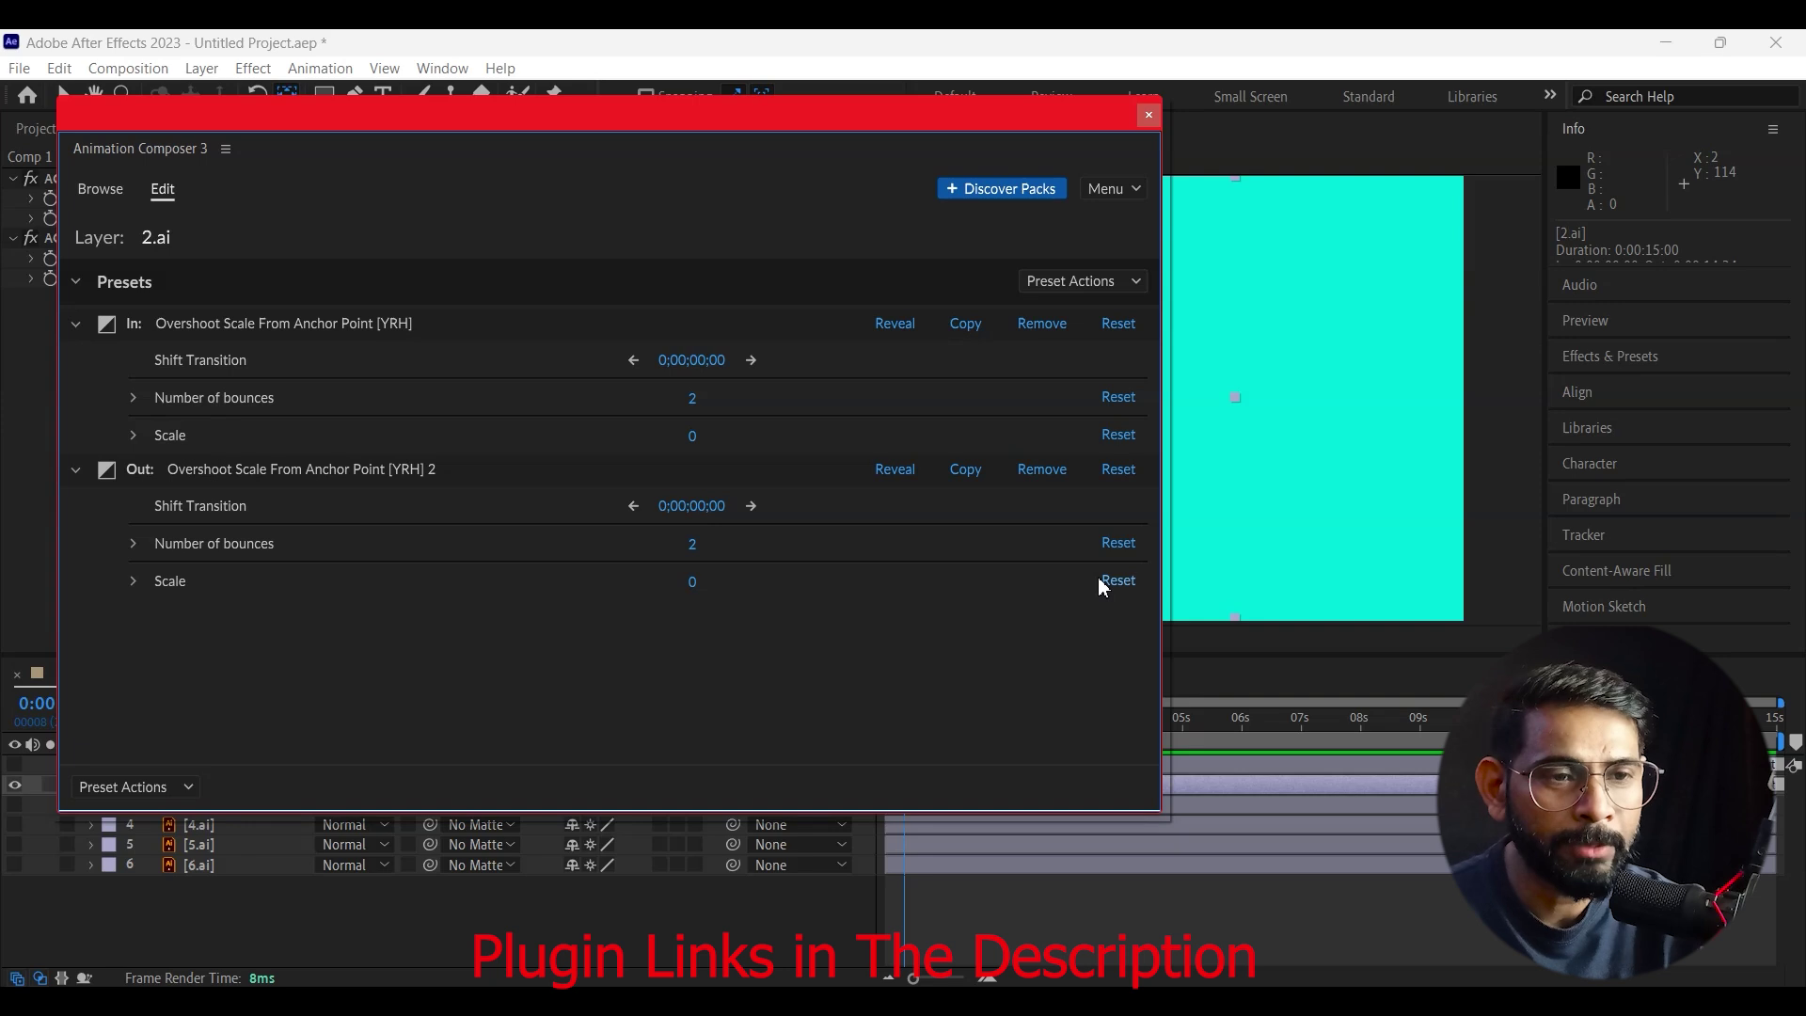
left_click(1148, 116)
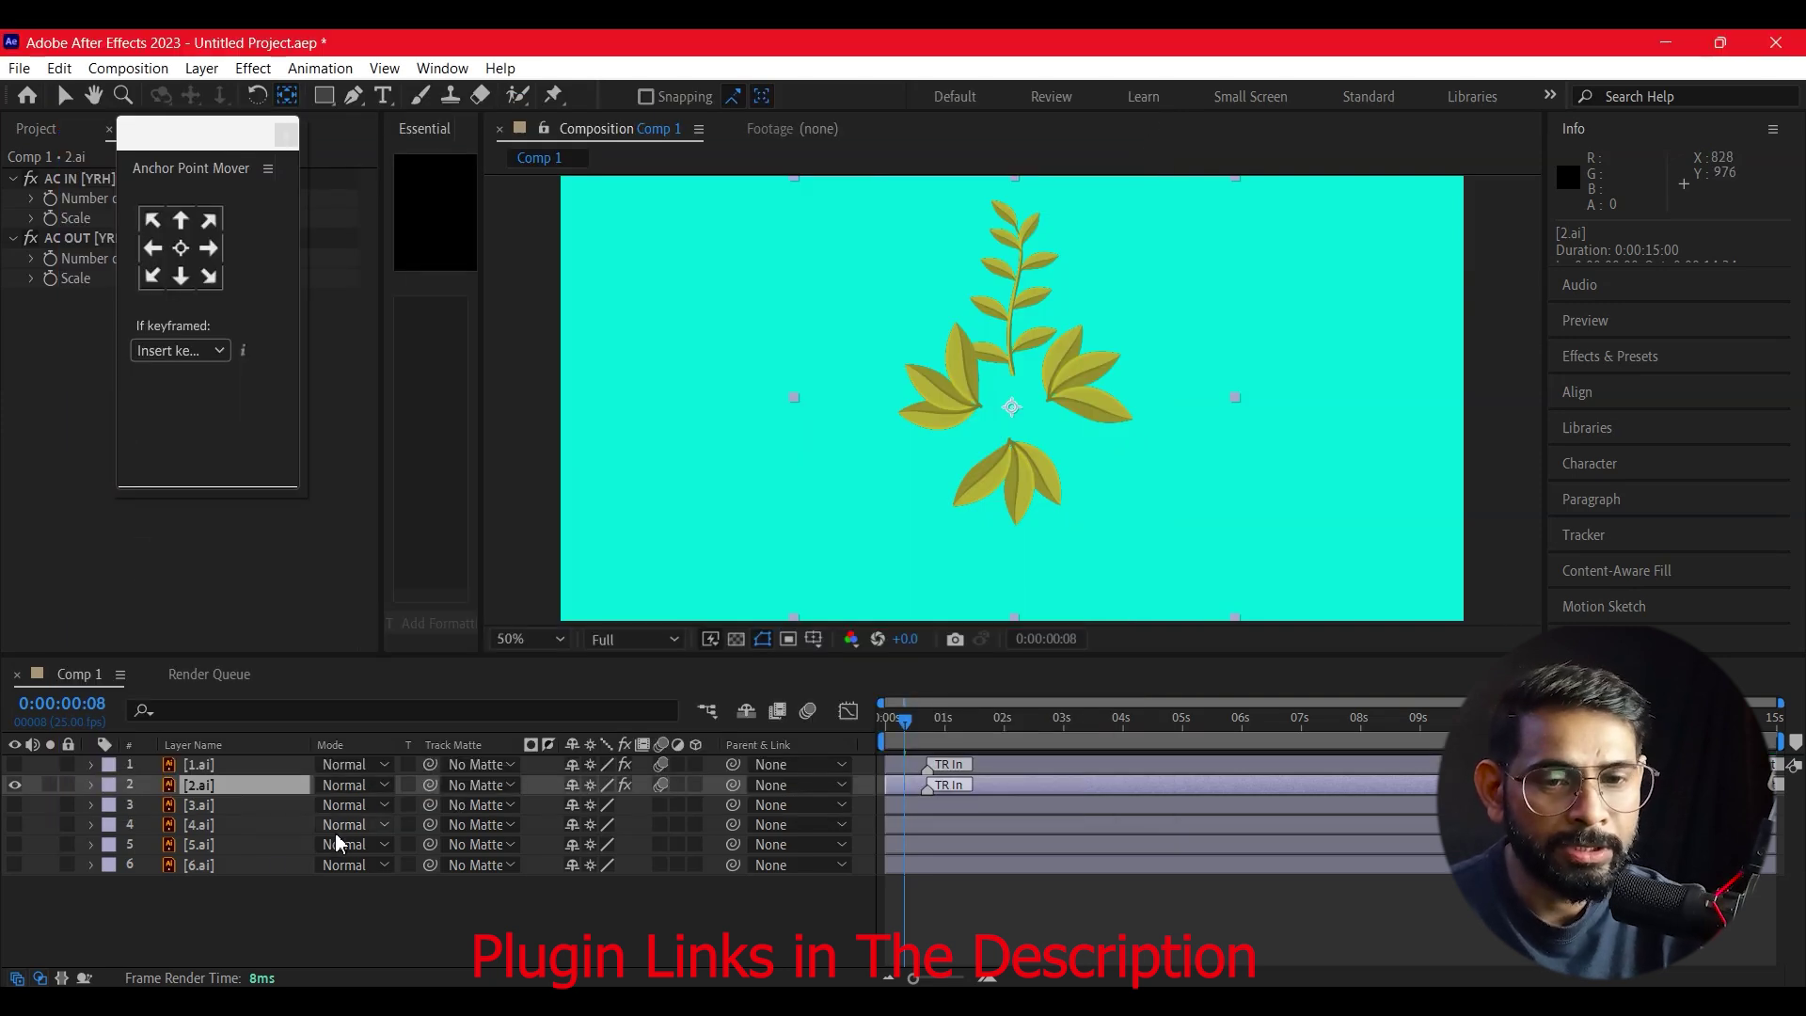
left_click_drag(917, 731, 887, 724)
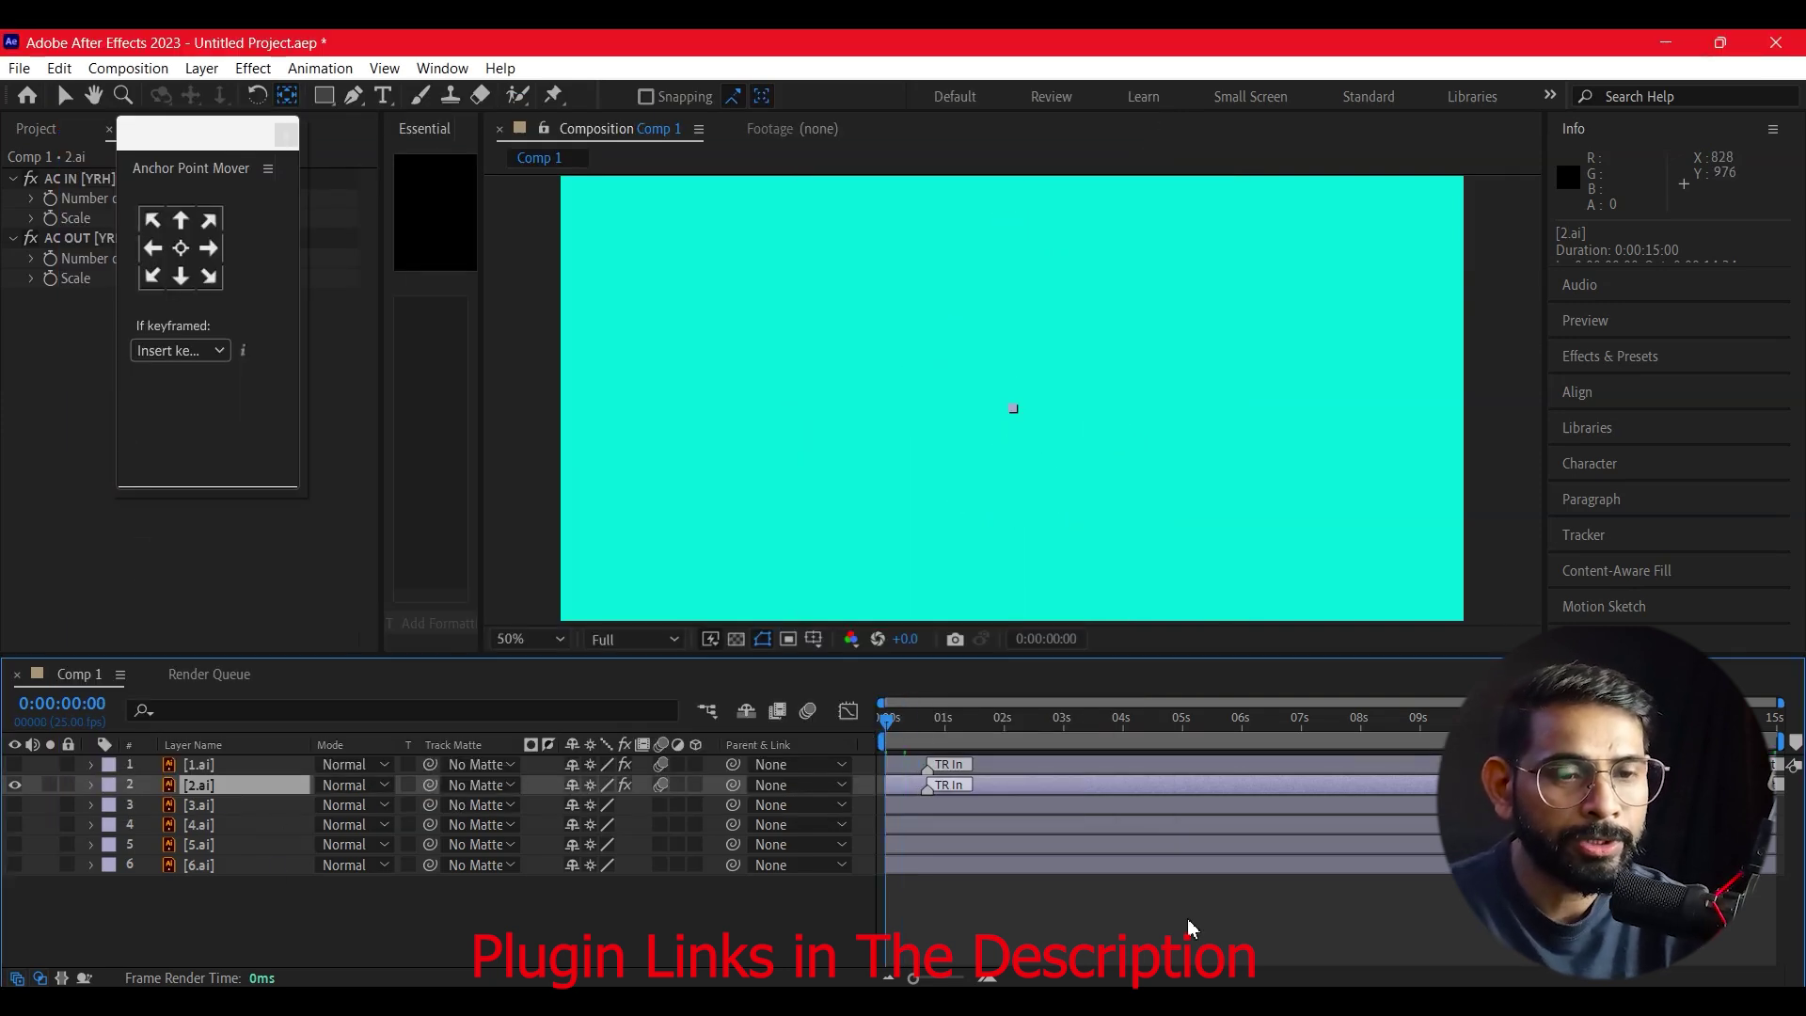
key("space")
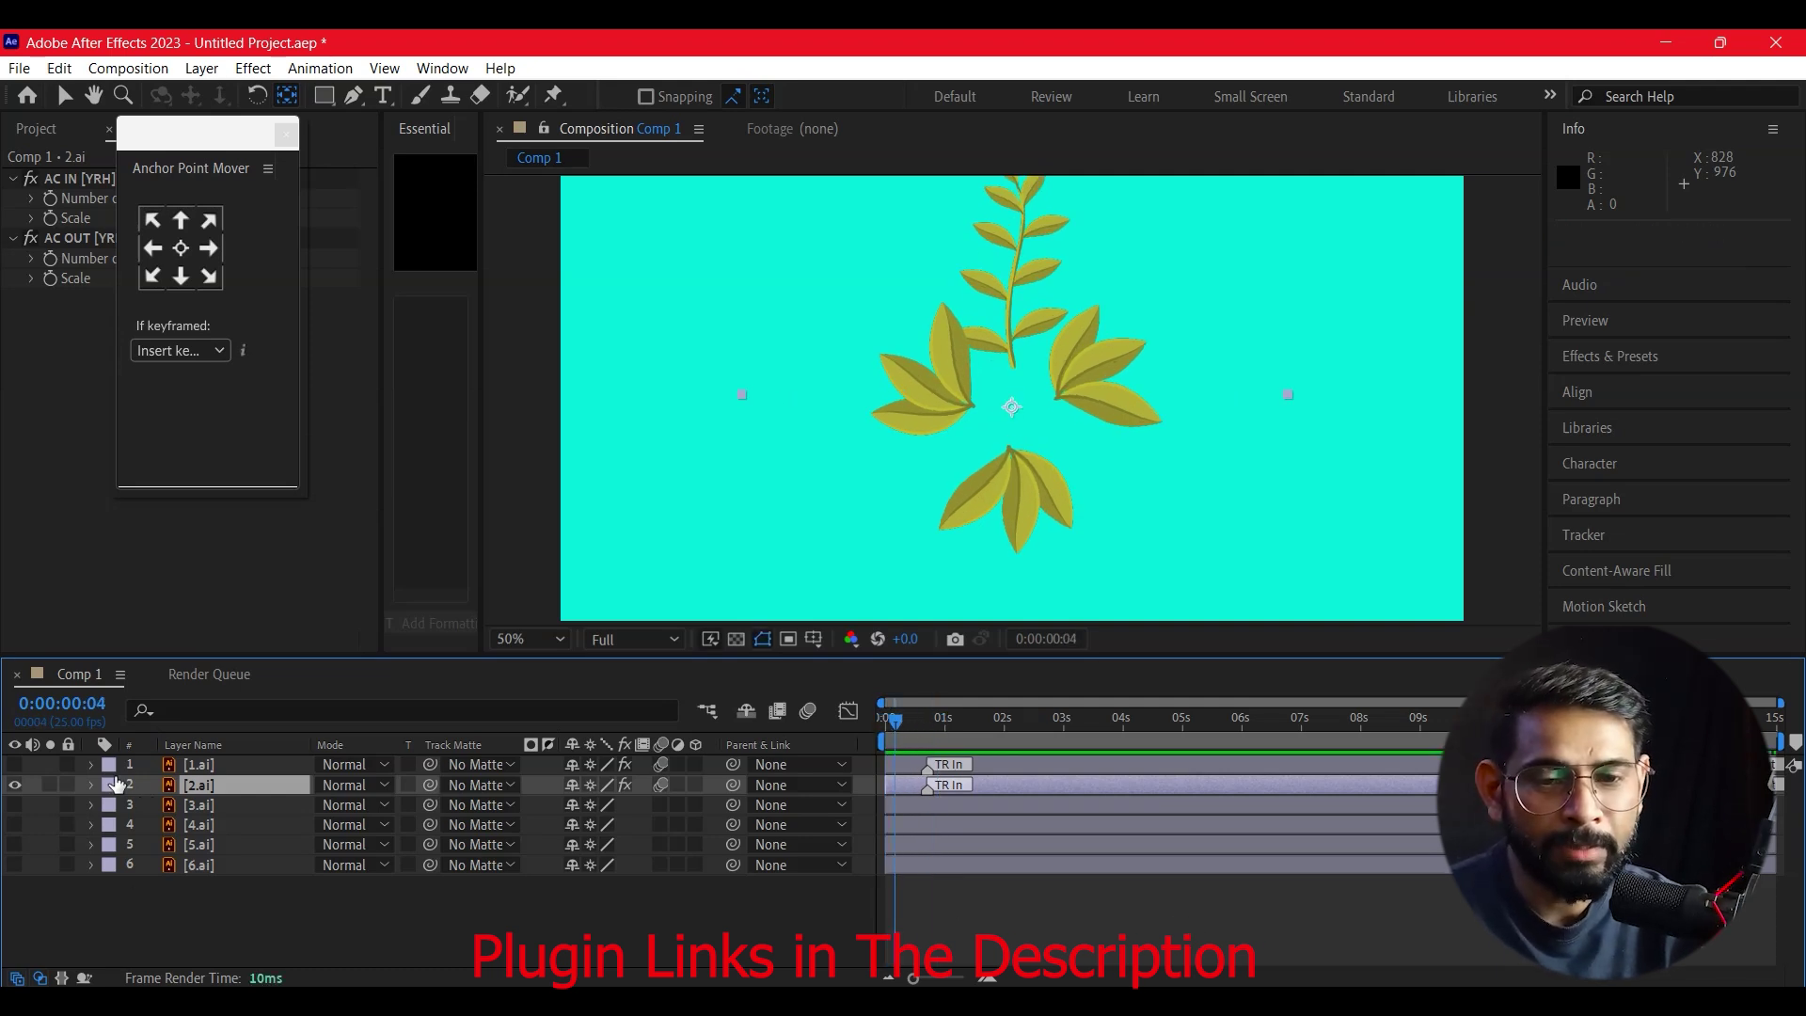
- Show only layer 3.ai and drag its anchor point onto the flower's centre
left_click(169, 808)
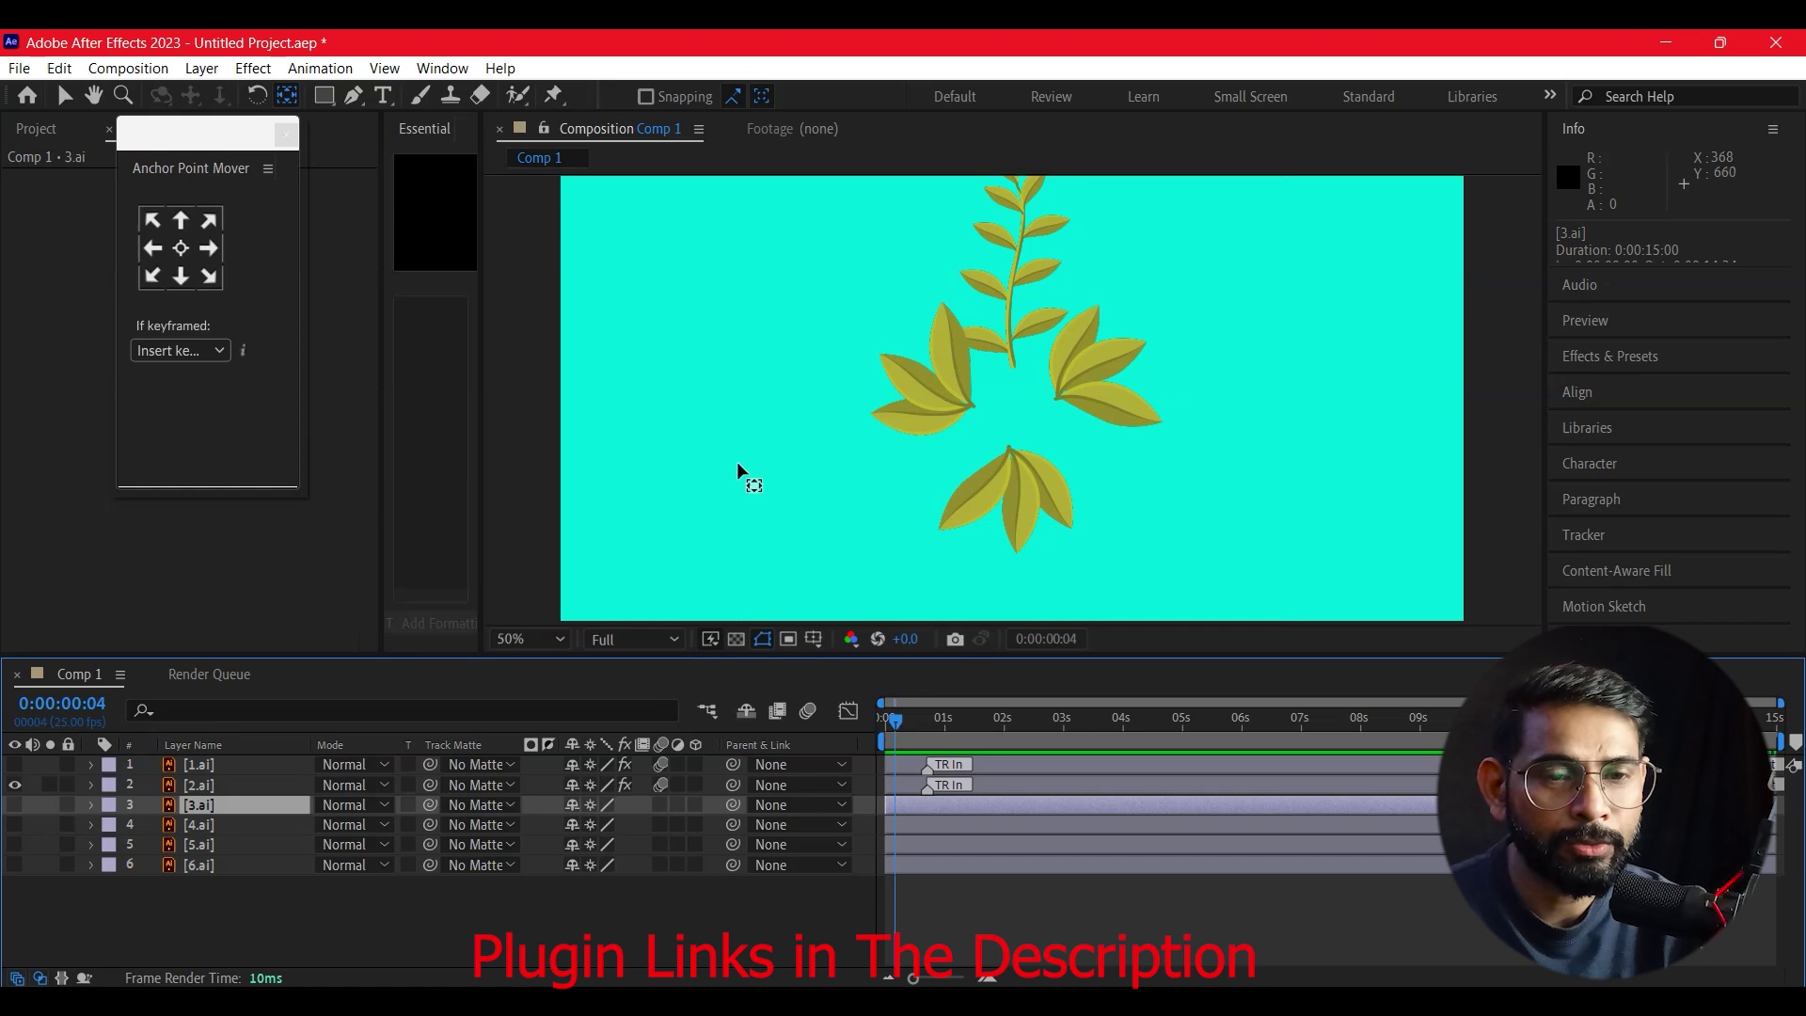
left_click(14, 804)
left_click(14, 784)
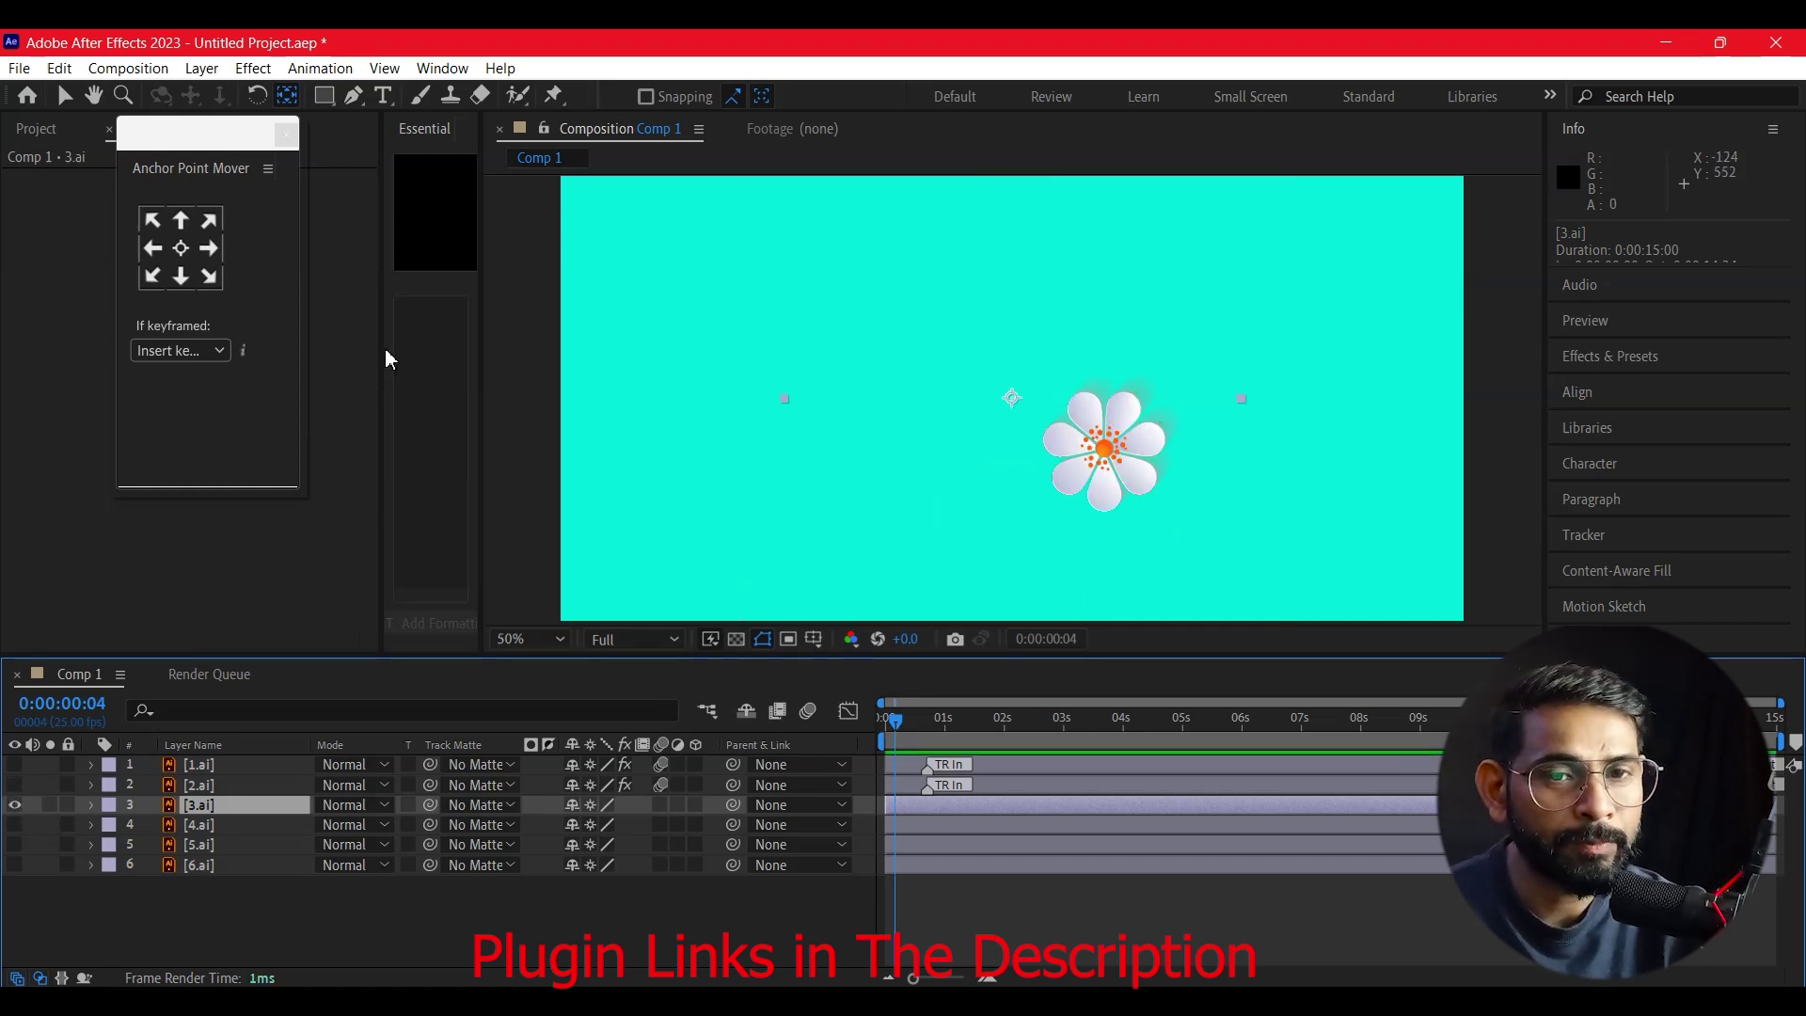
left_click(200, 250)
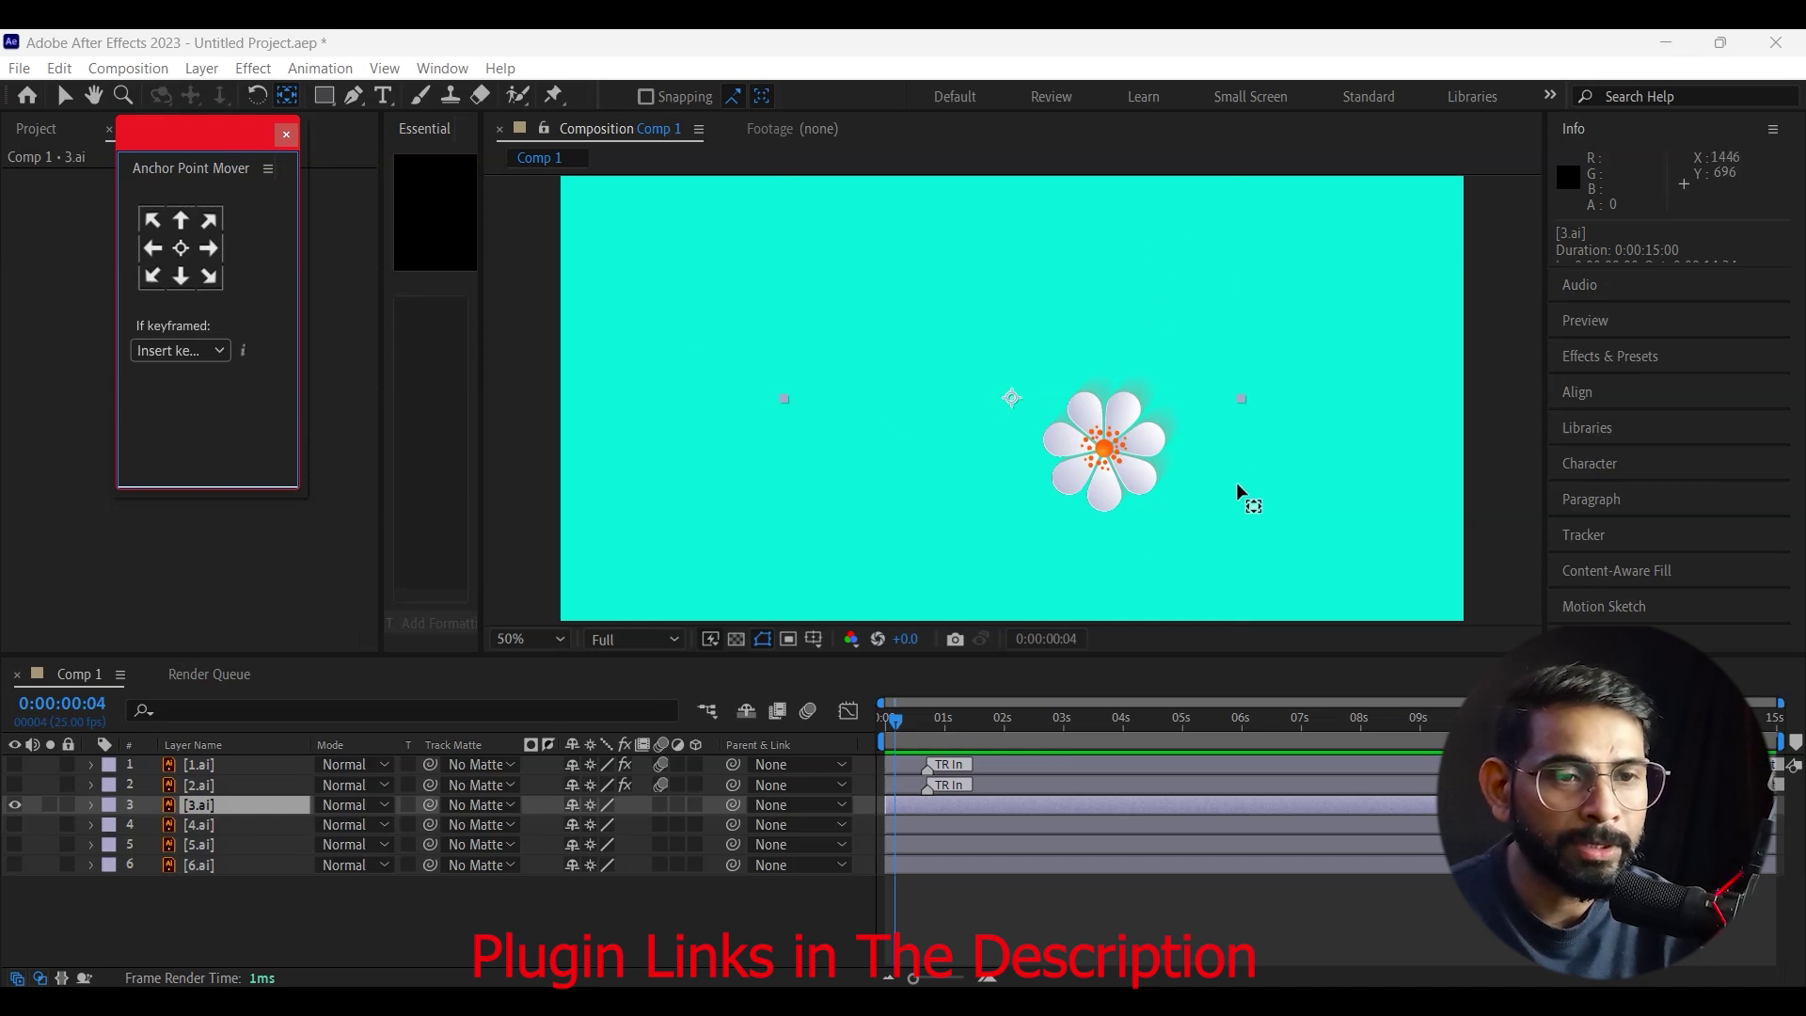
left_click_drag(1013, 414, 1107, 453)
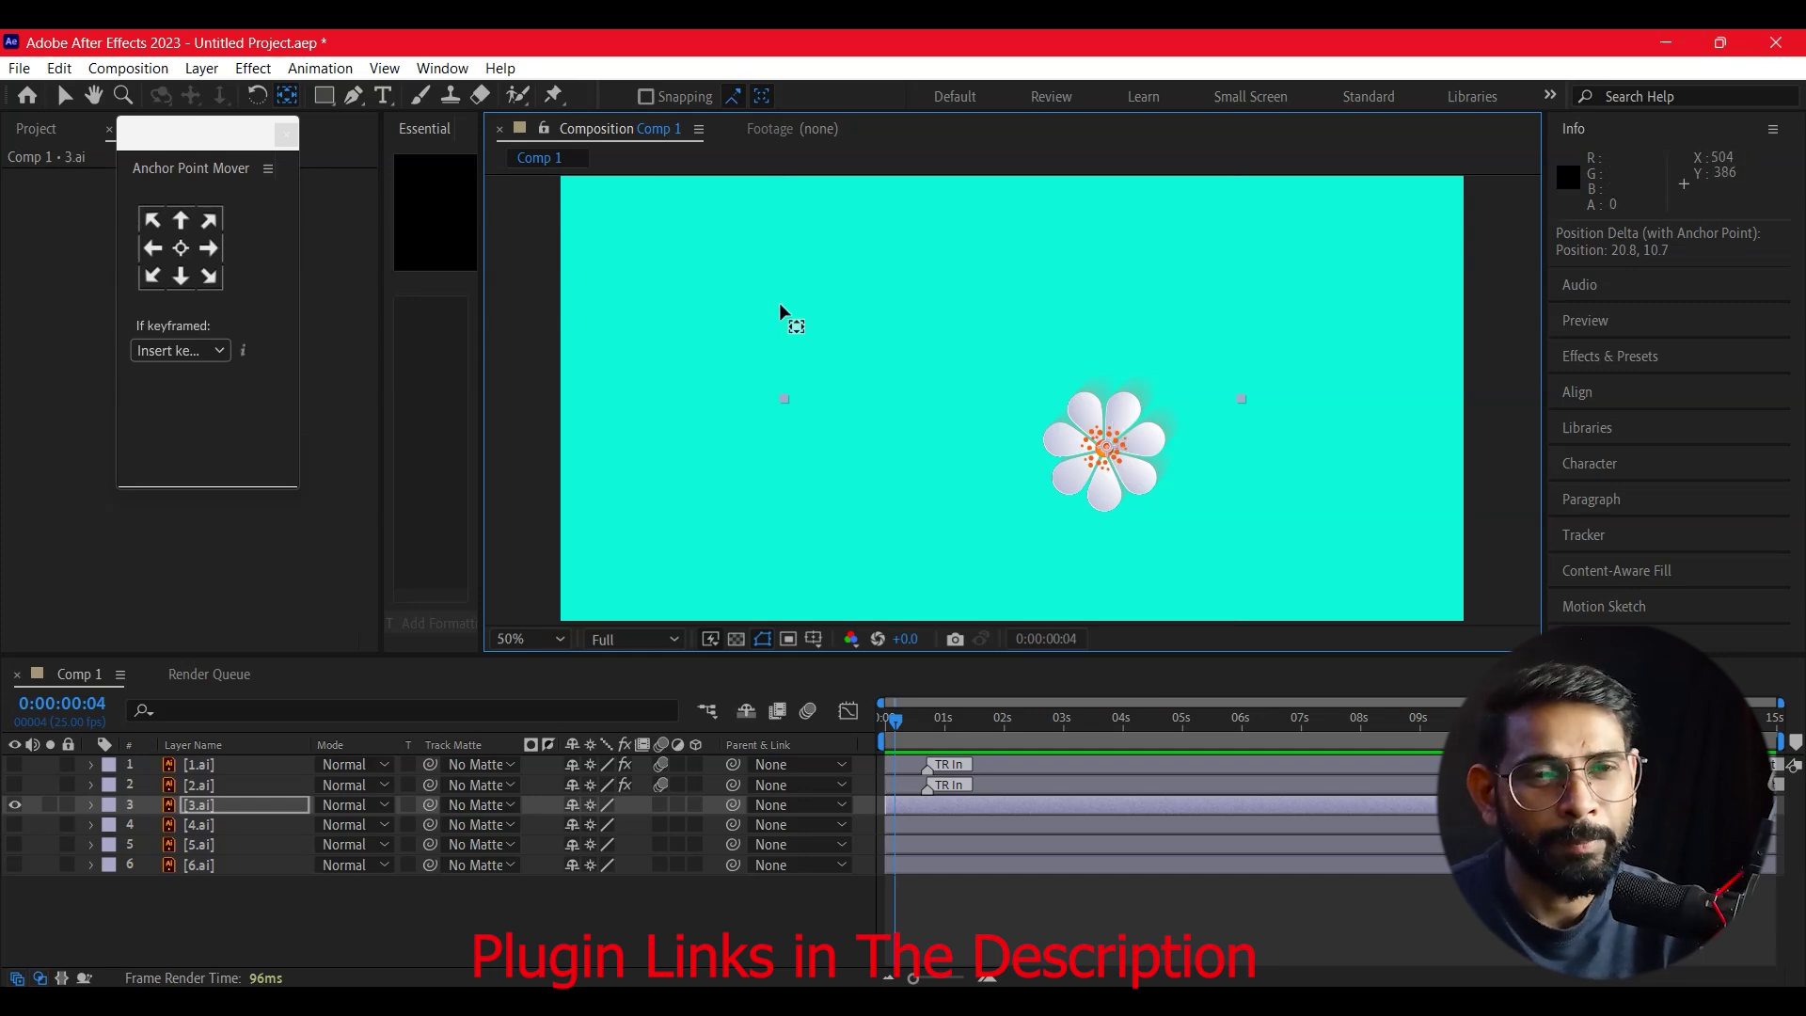
- Give 3.ai the Overshoot Scale From Anchor Point preset as both in and out, then hide it
left_click(442, 67)
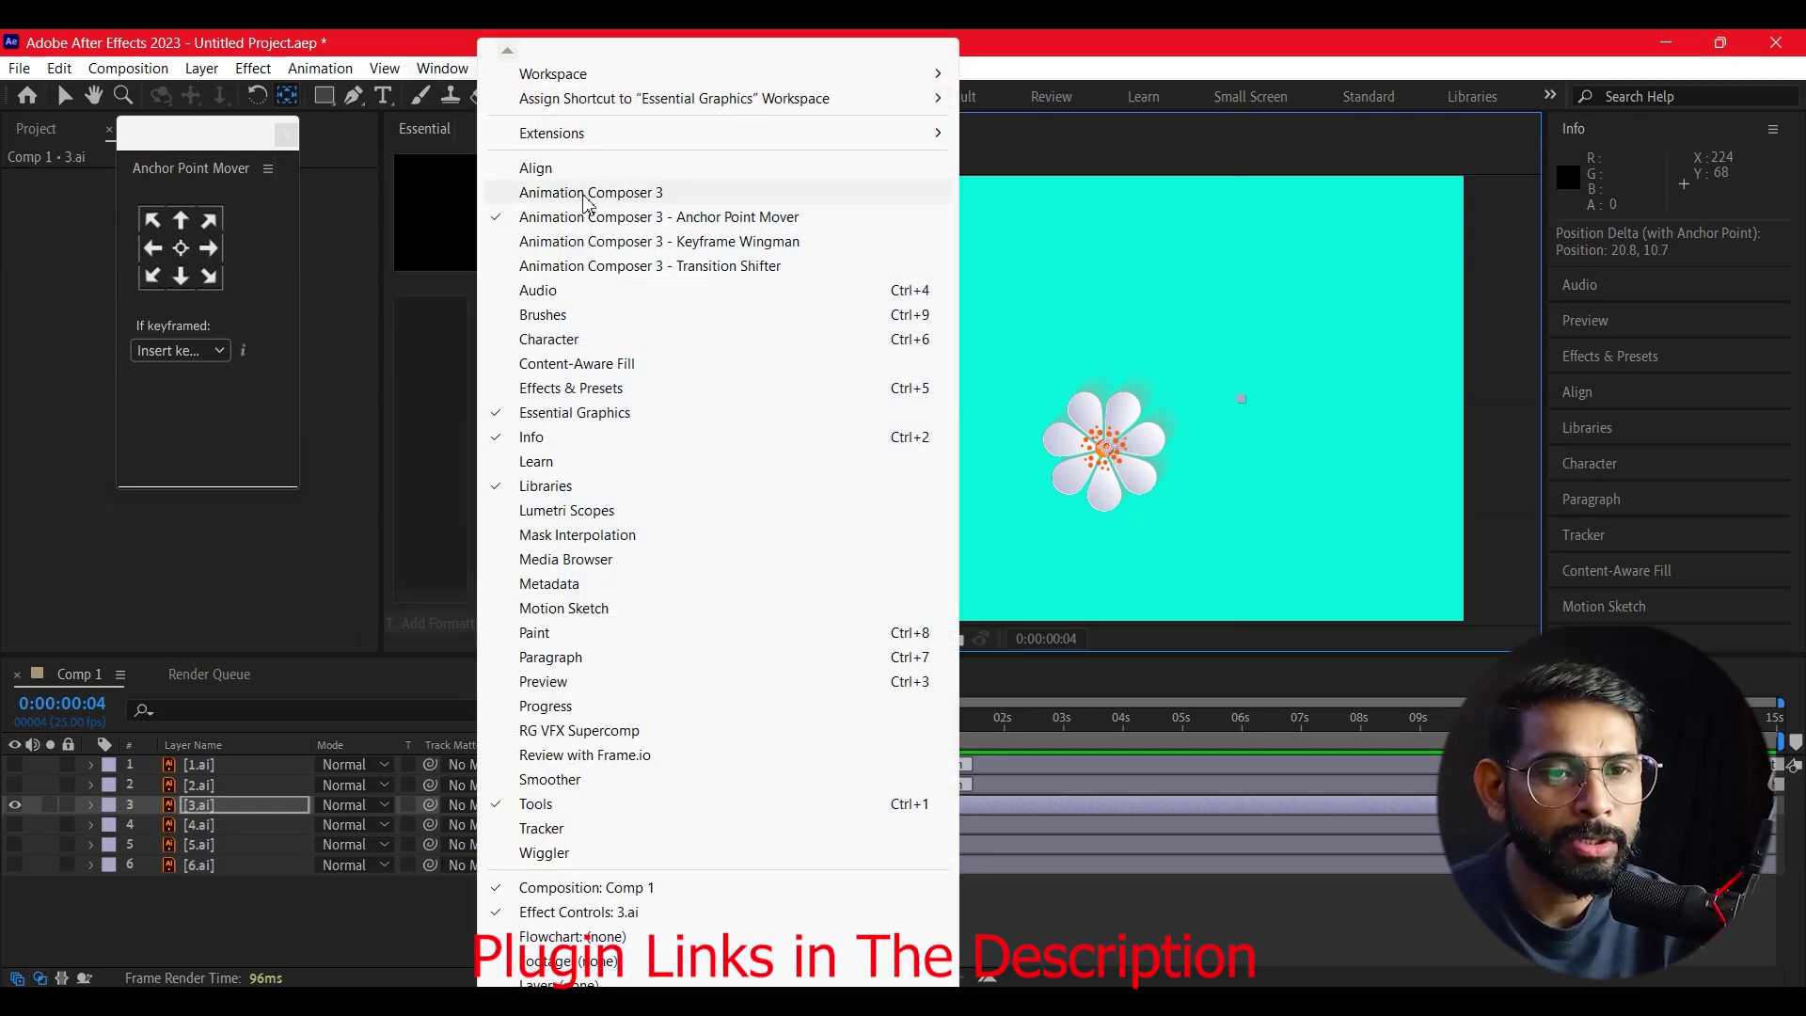
left_click(588, 193)
left_click(442, 68)
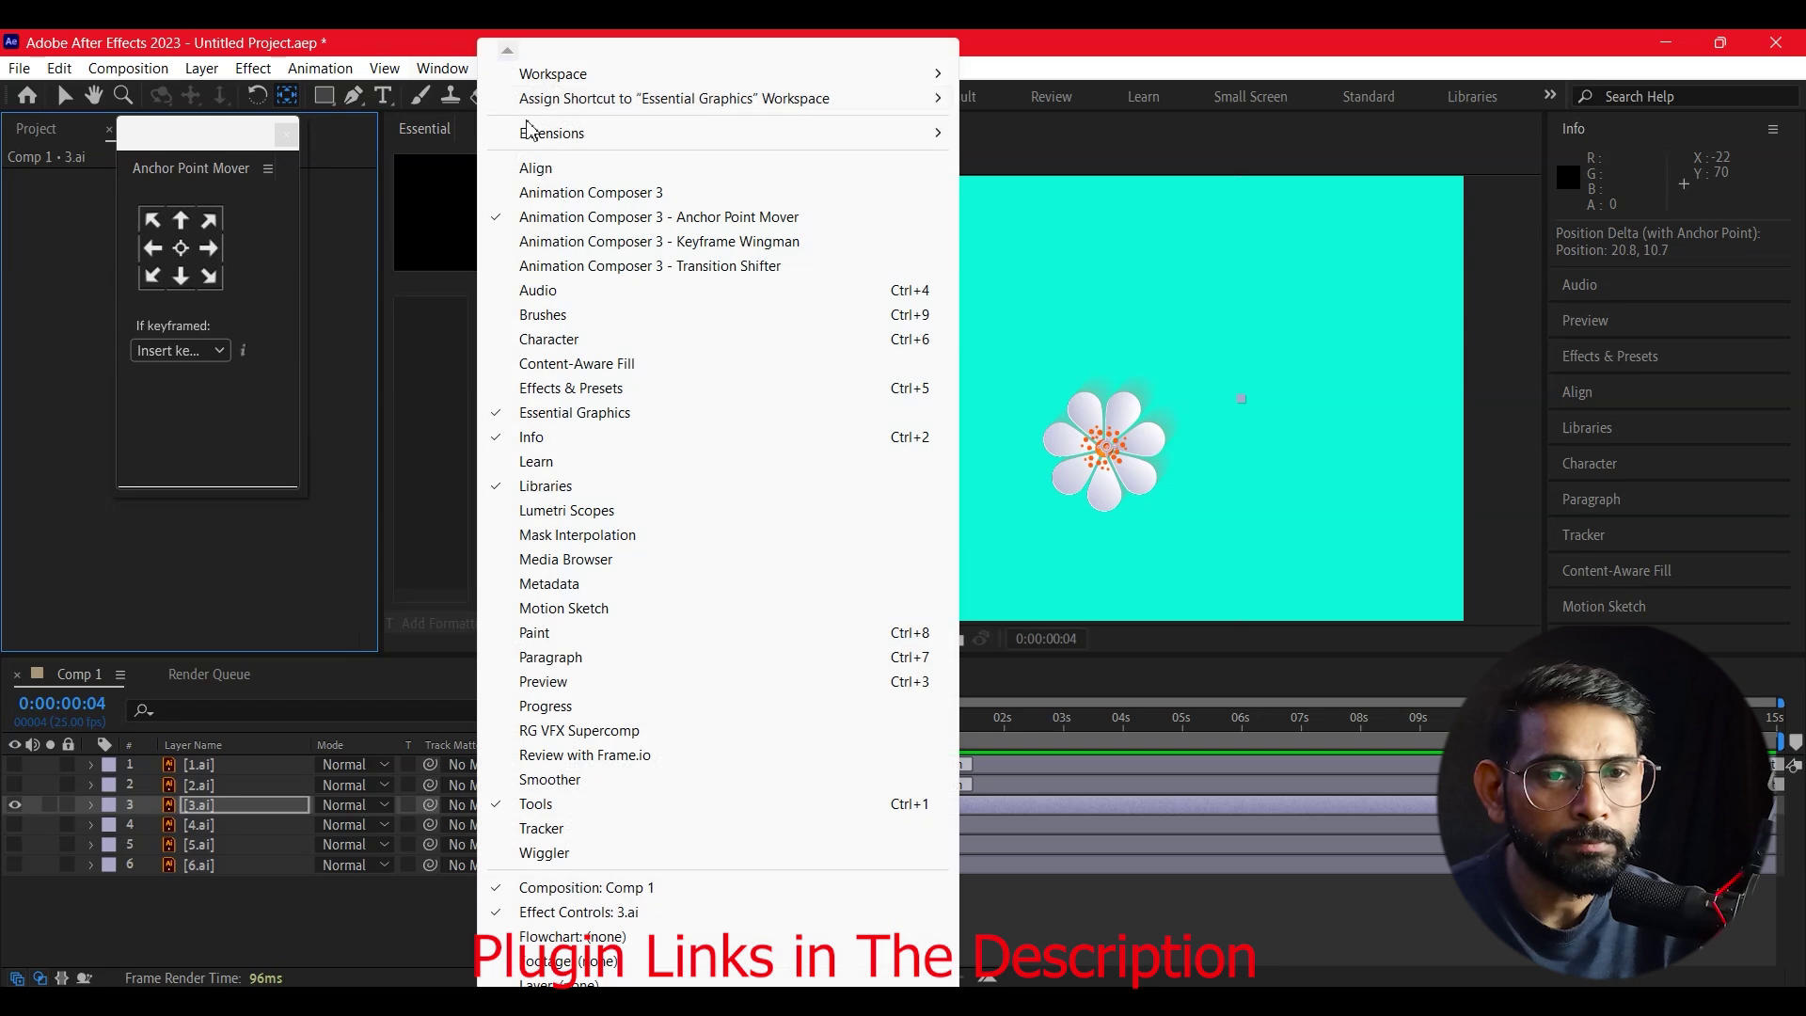
left_click(588, 189)
left_click(155, 281)
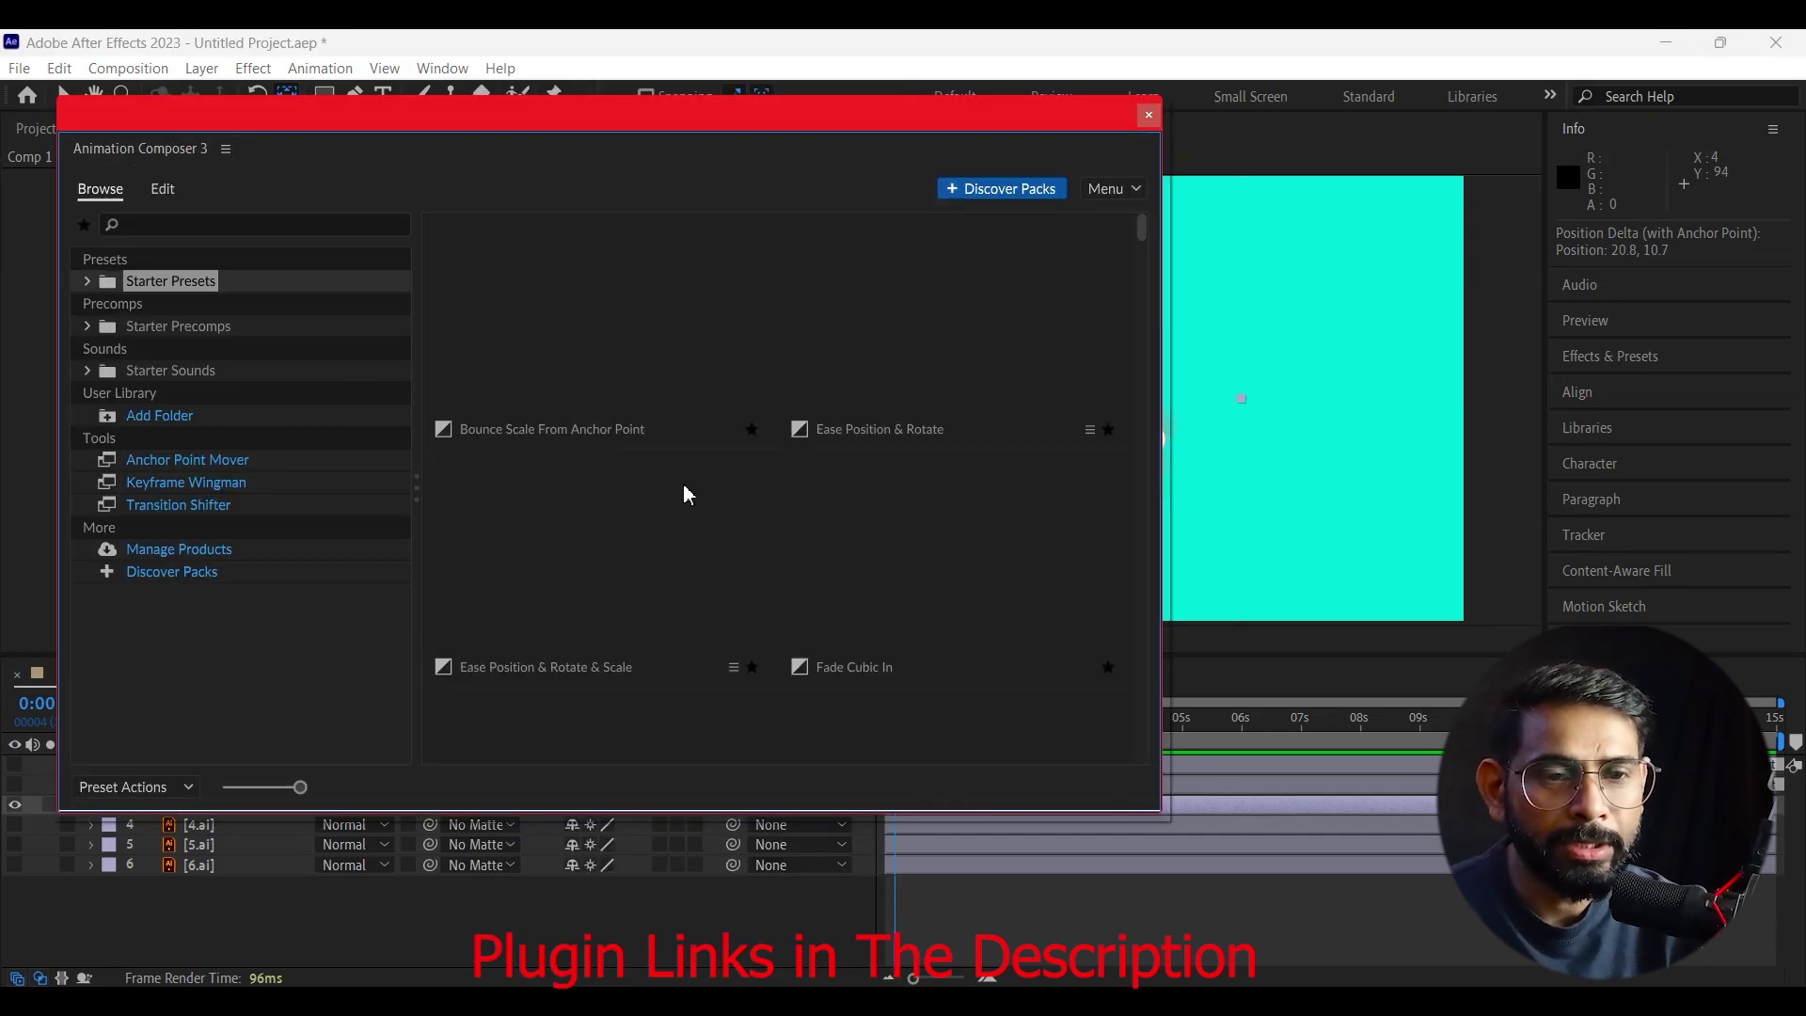
scroll(1040, 452, "down", 3)
scroll(1041, 449, "down", 2)
scroll(1042, 450, "down", 2)
left_click(669, 645)
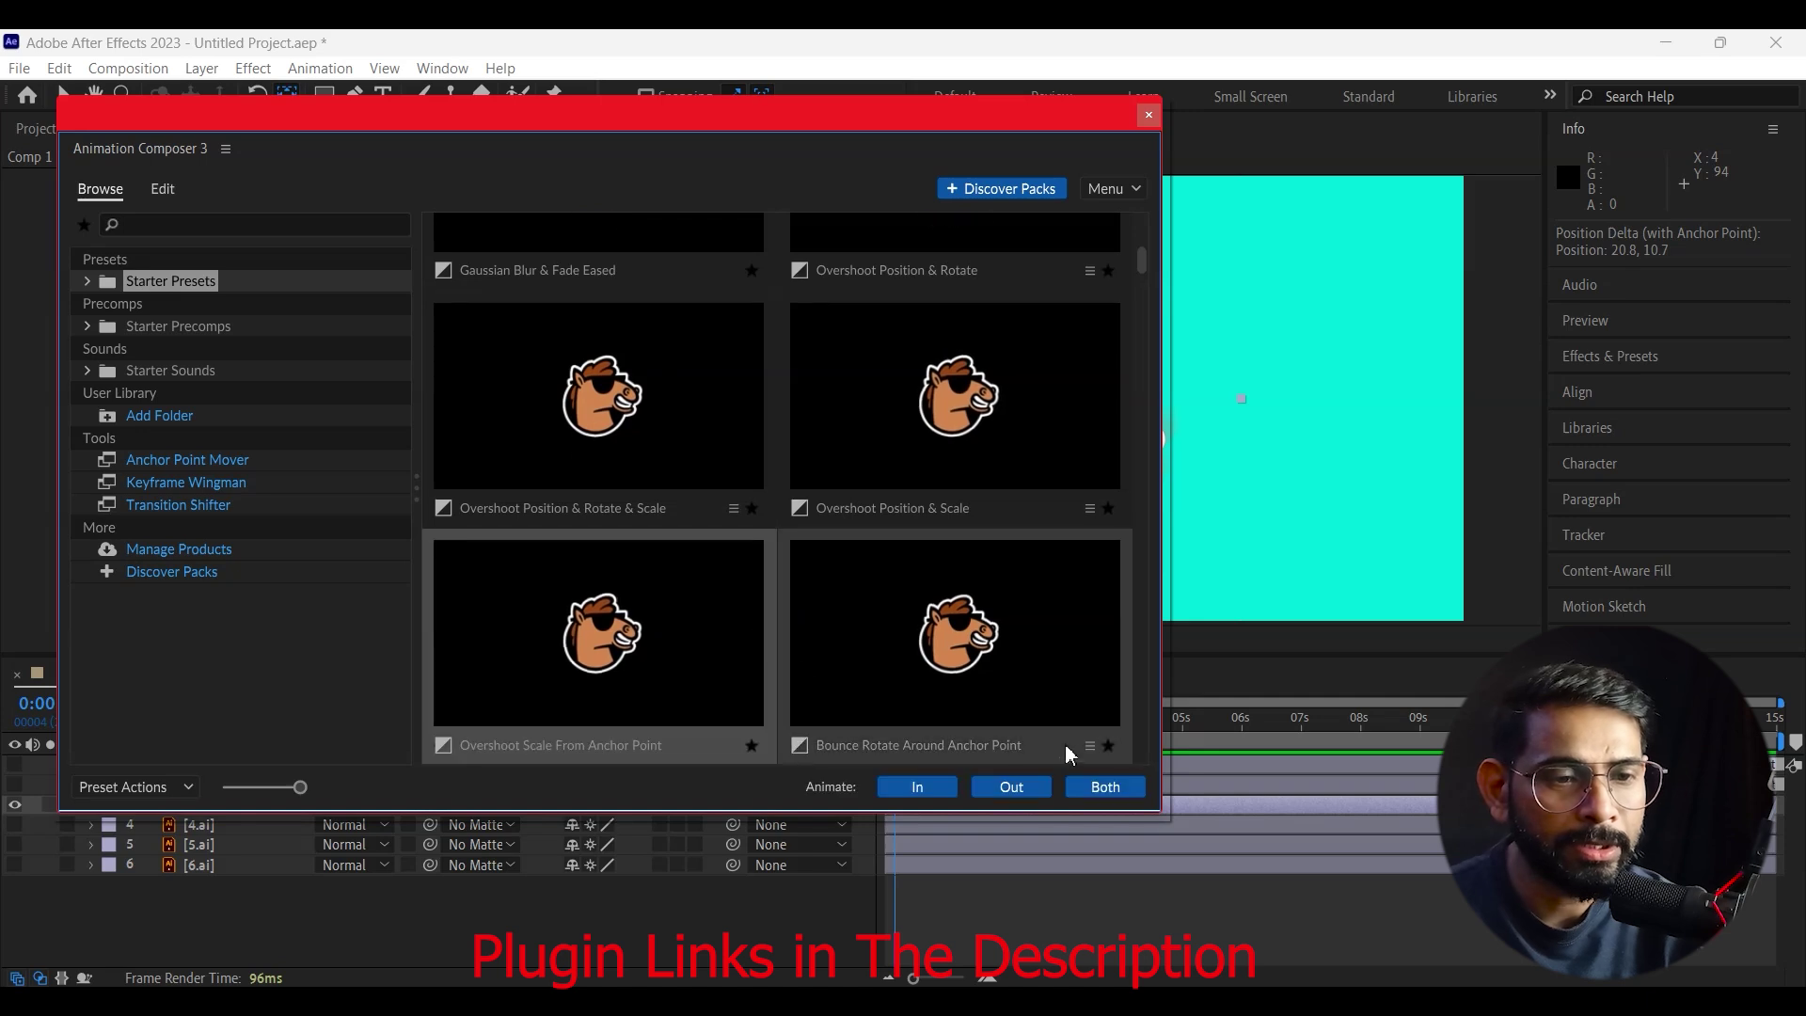
left_click(1101, 787)
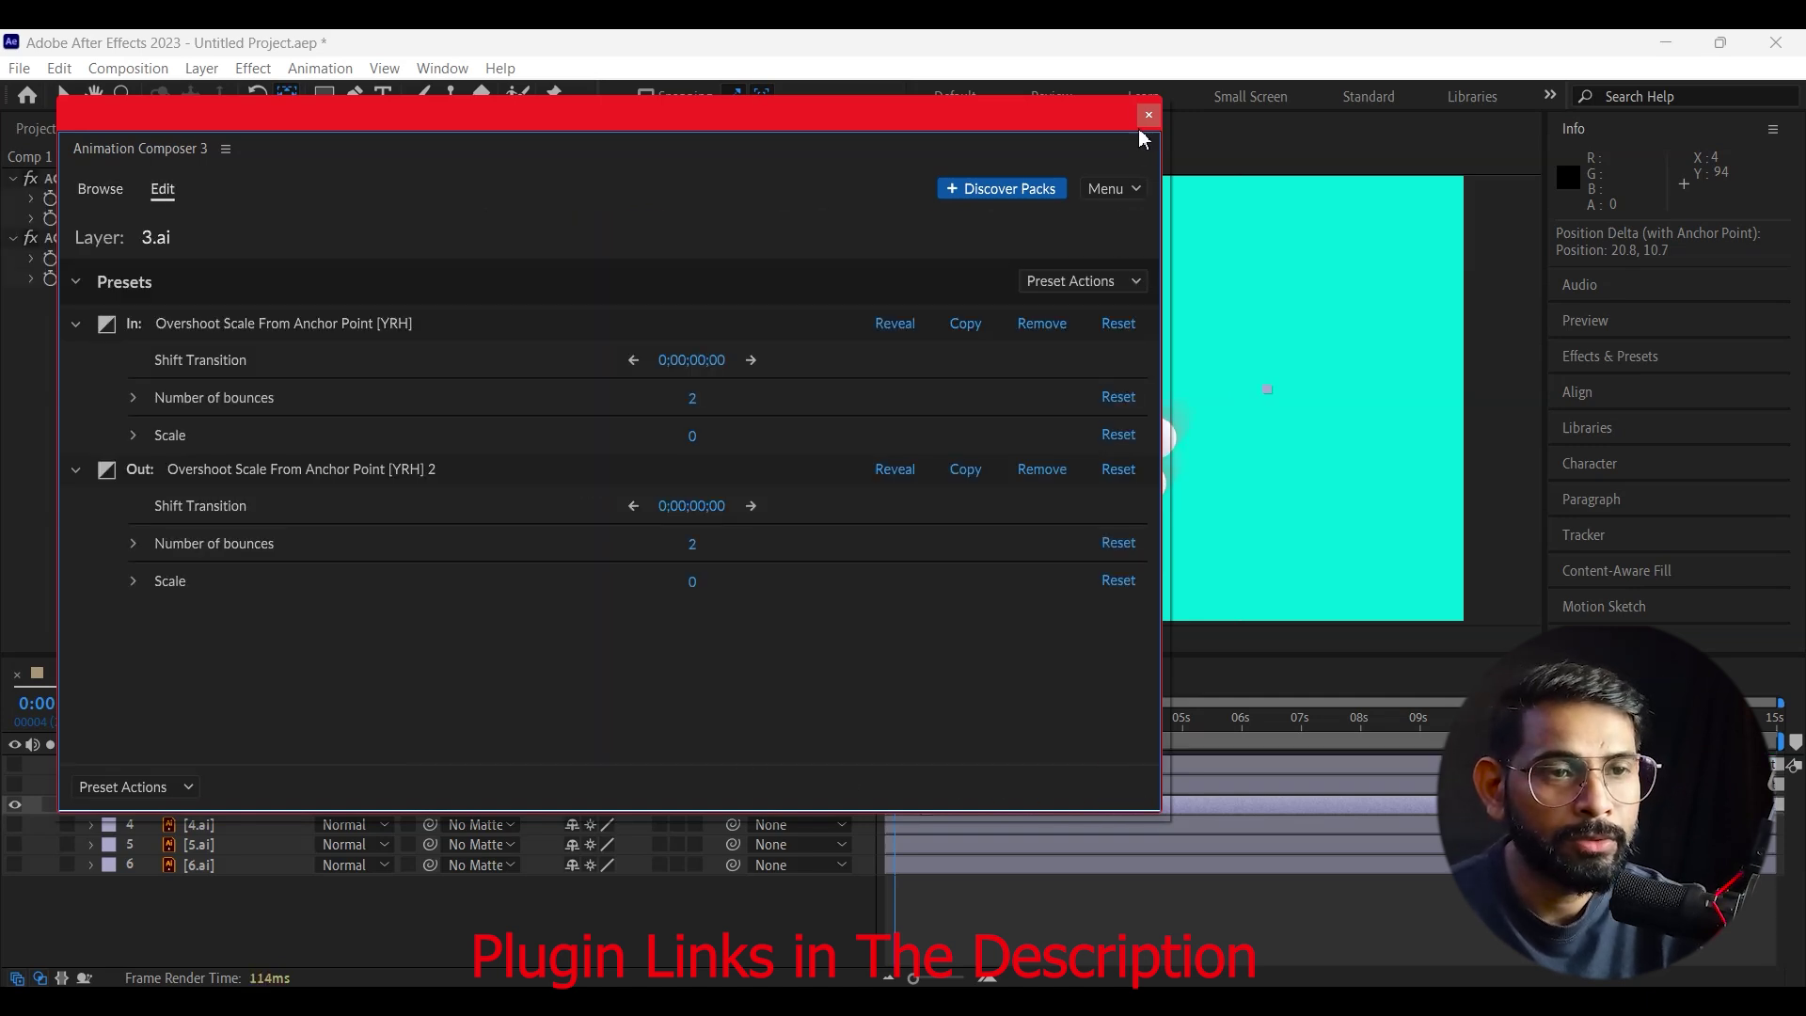
left_click(1148, 116)
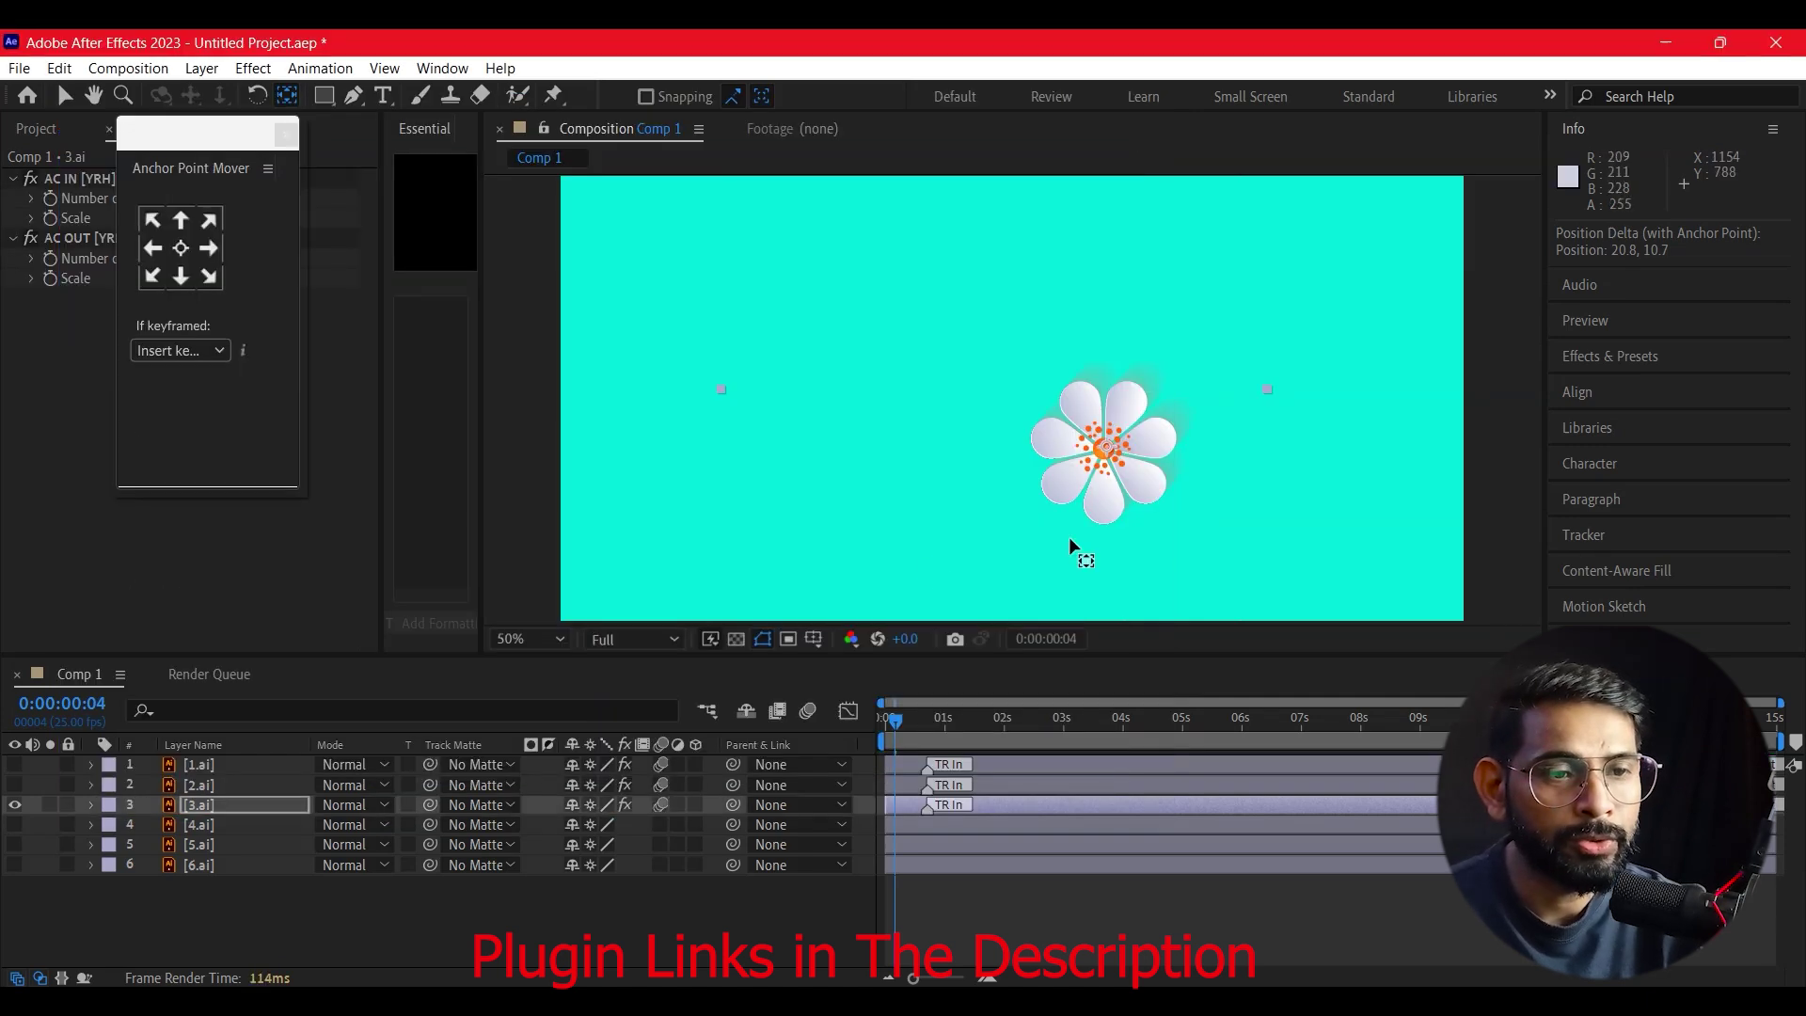
left_click(17, 804)
- Show and select layer 4.ai, moving its anchor point onto the flower's centre
left_click(16, 824)
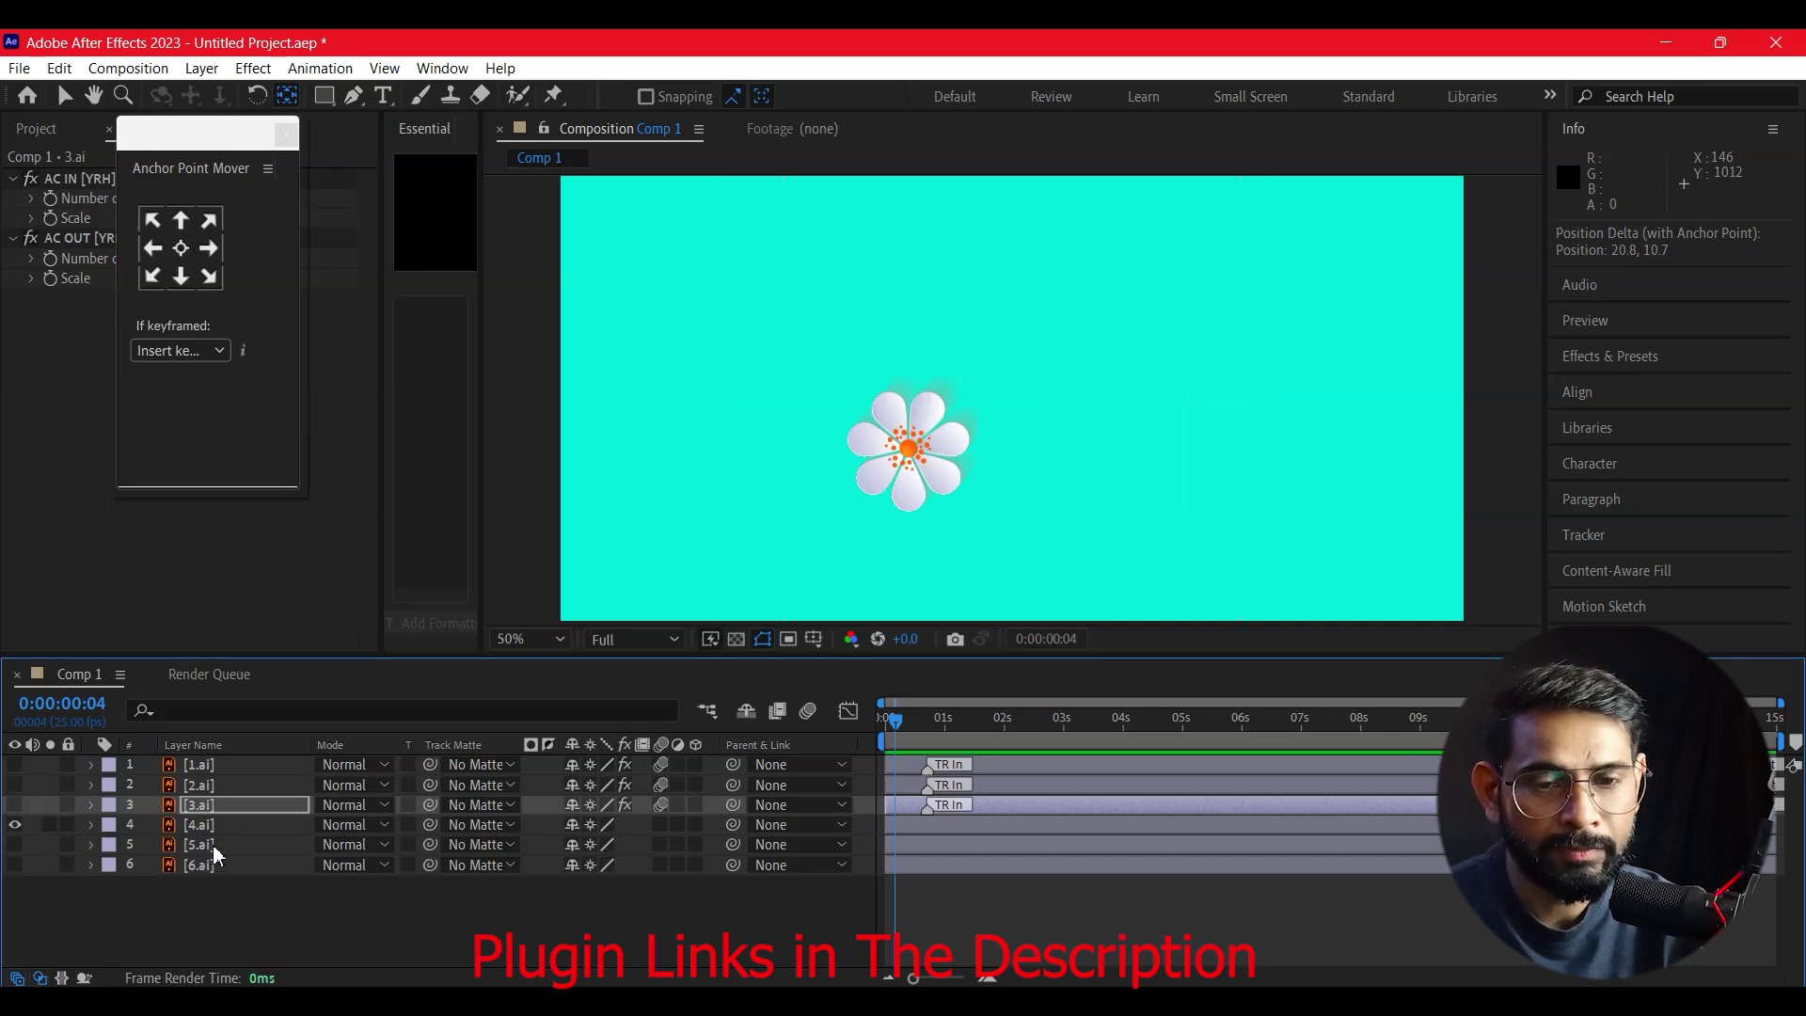
left_click(199, 824)
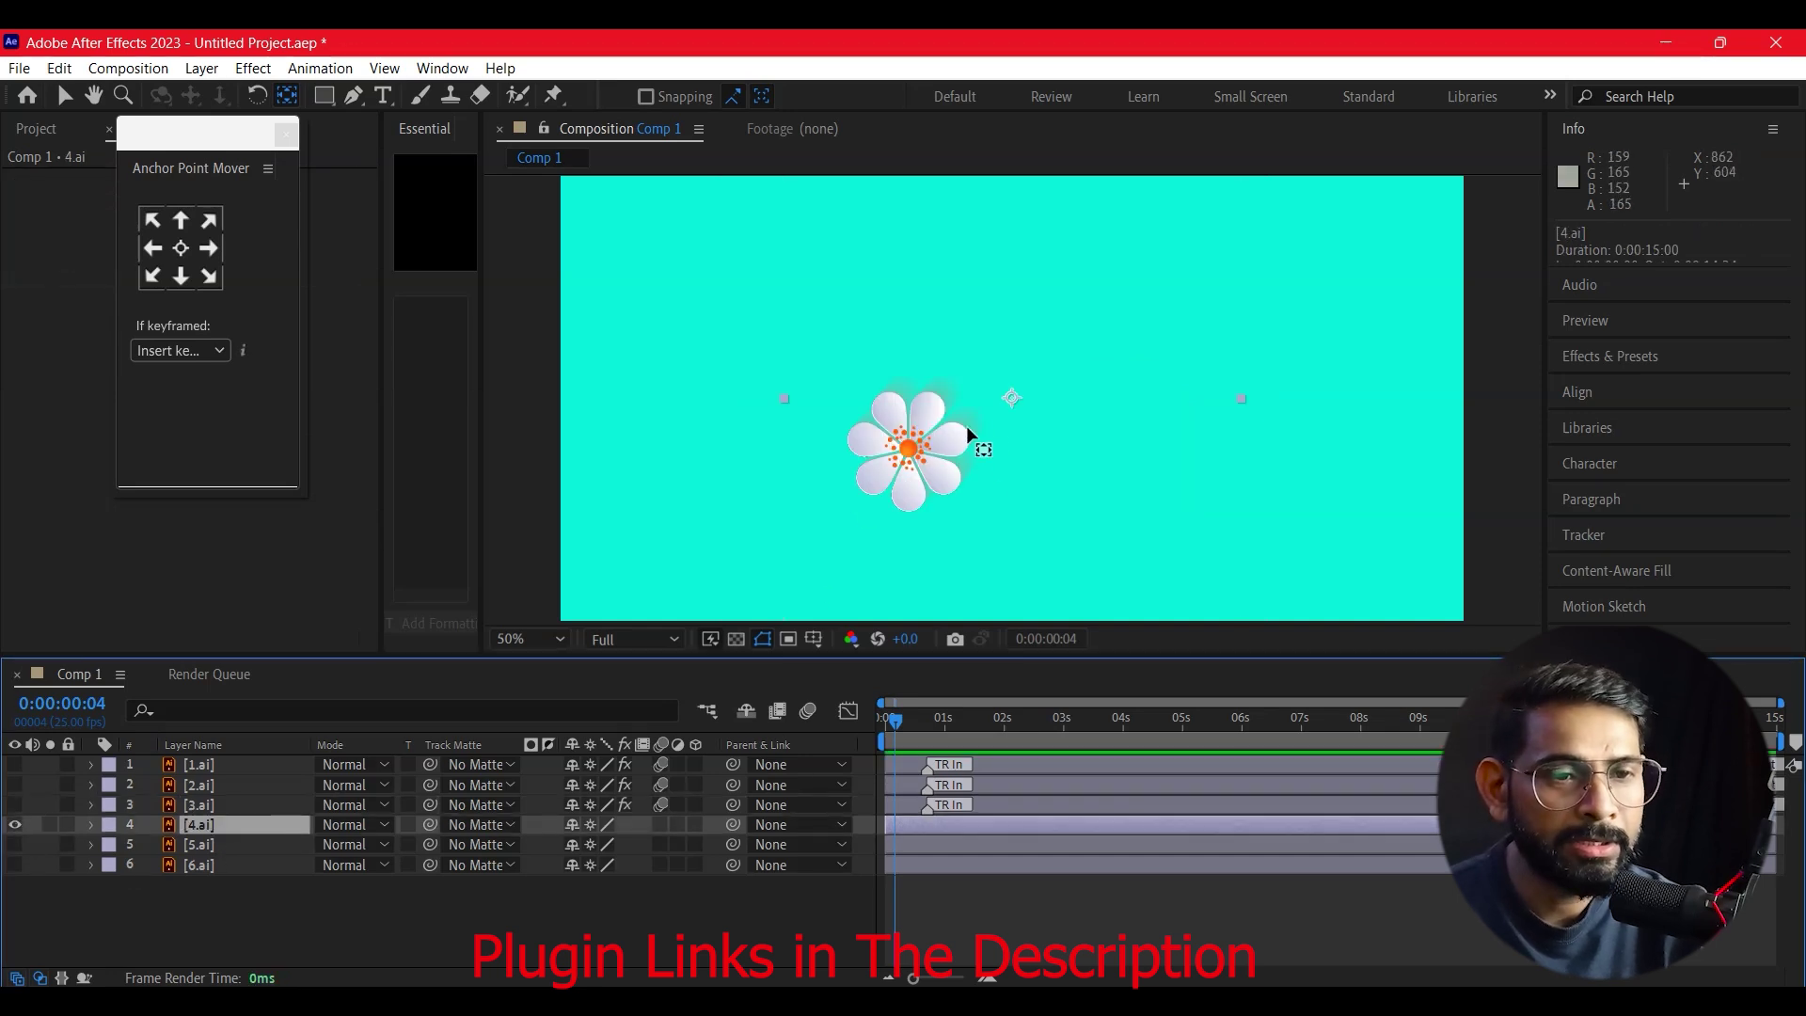
left_click(209, 247)
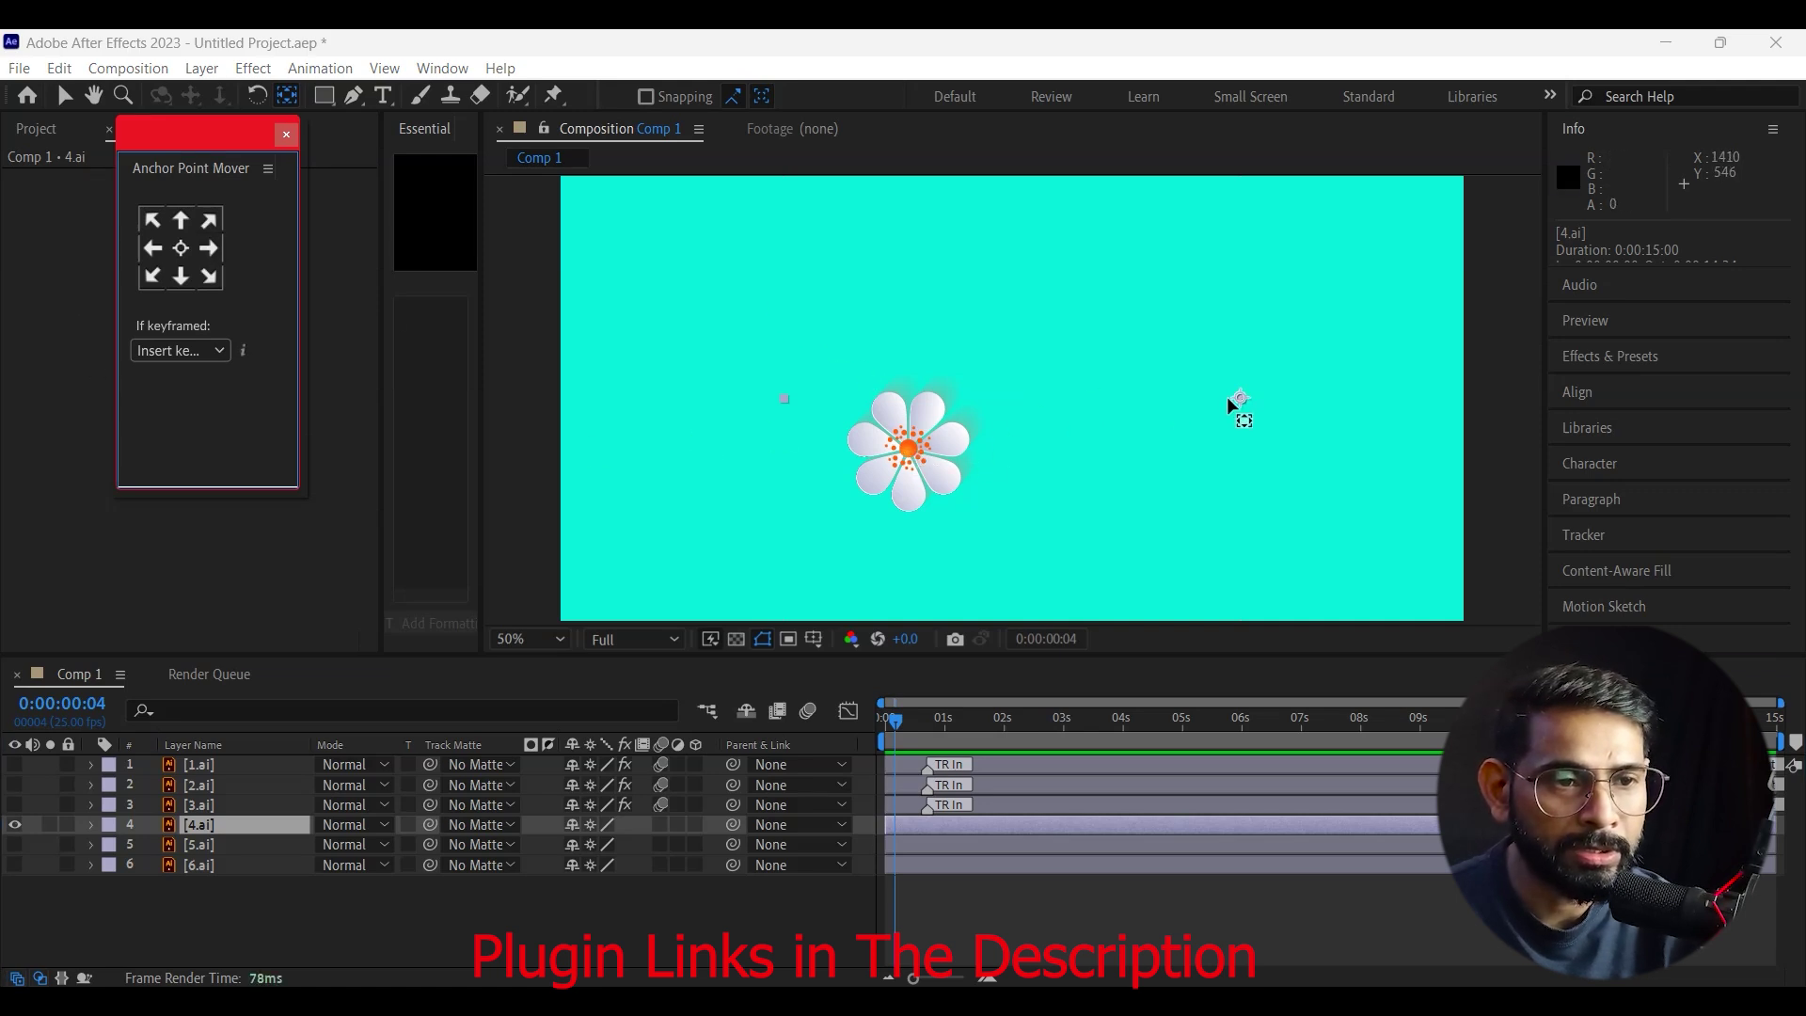
left_click_drag(1239, 399, 913, 455)
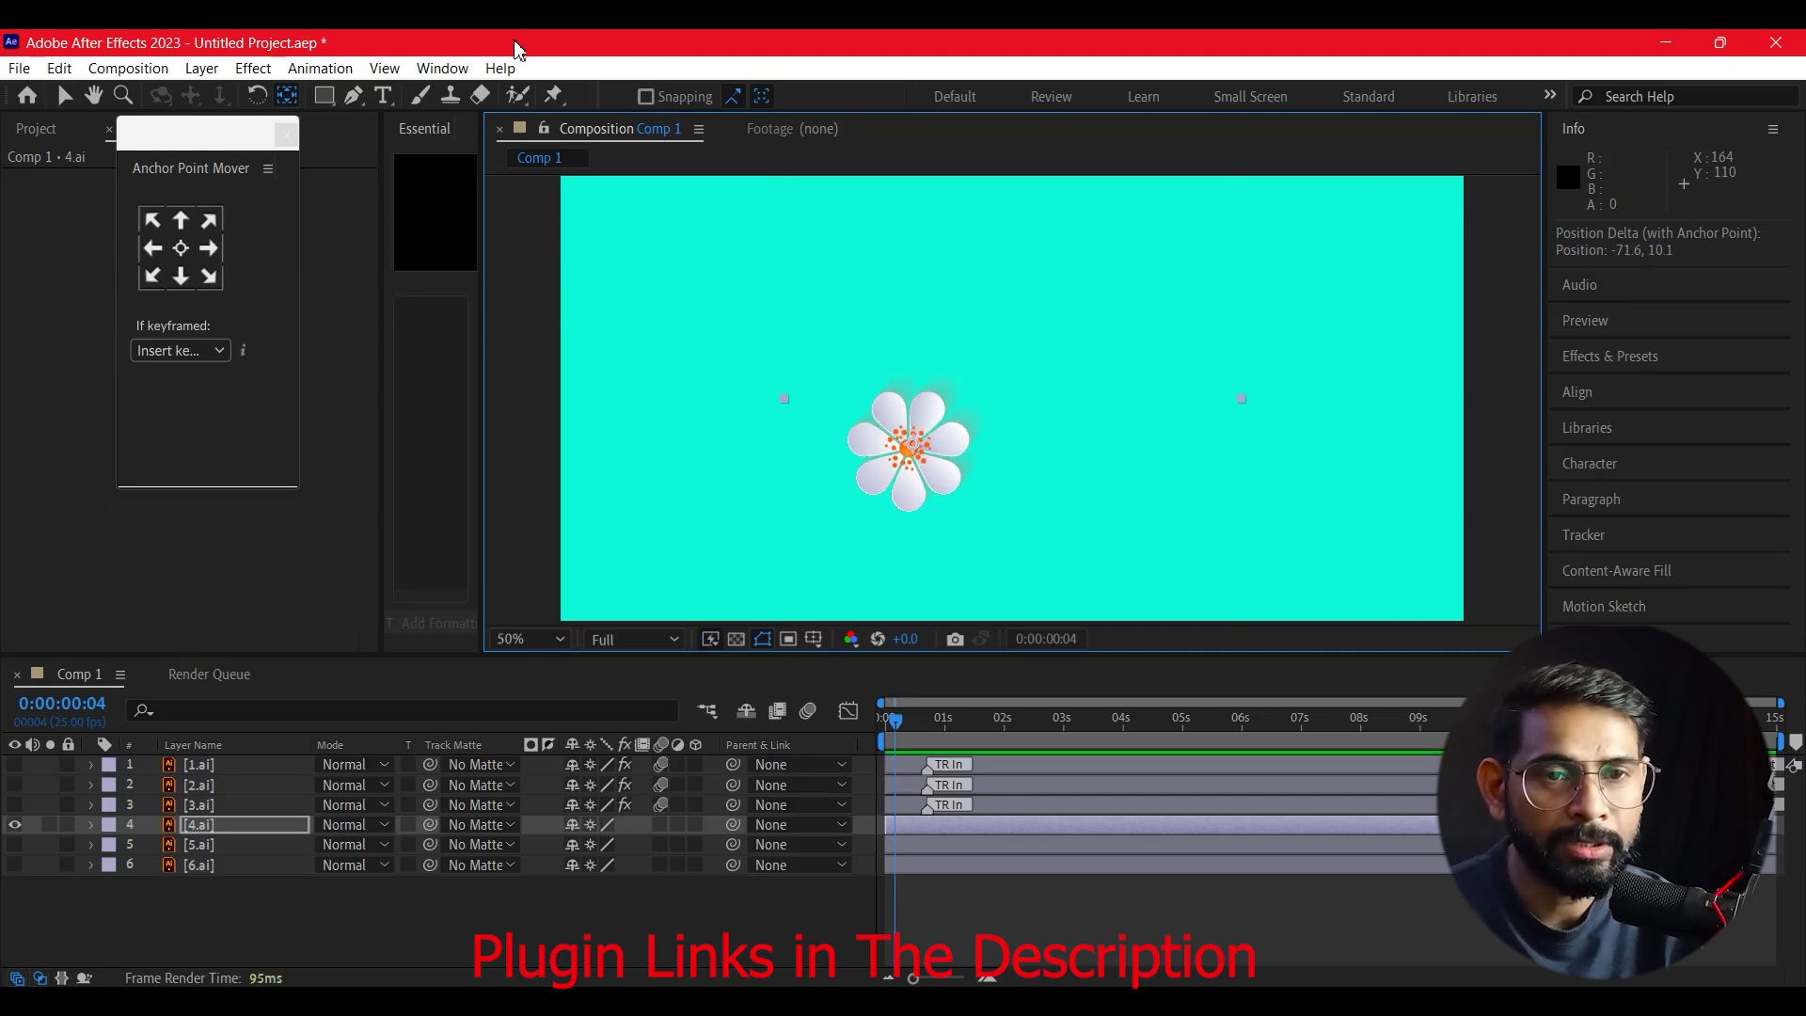
- Apply Overshoot Scale From Anchor Point to 4.ai as both in and out animation
left_click(442, 68)
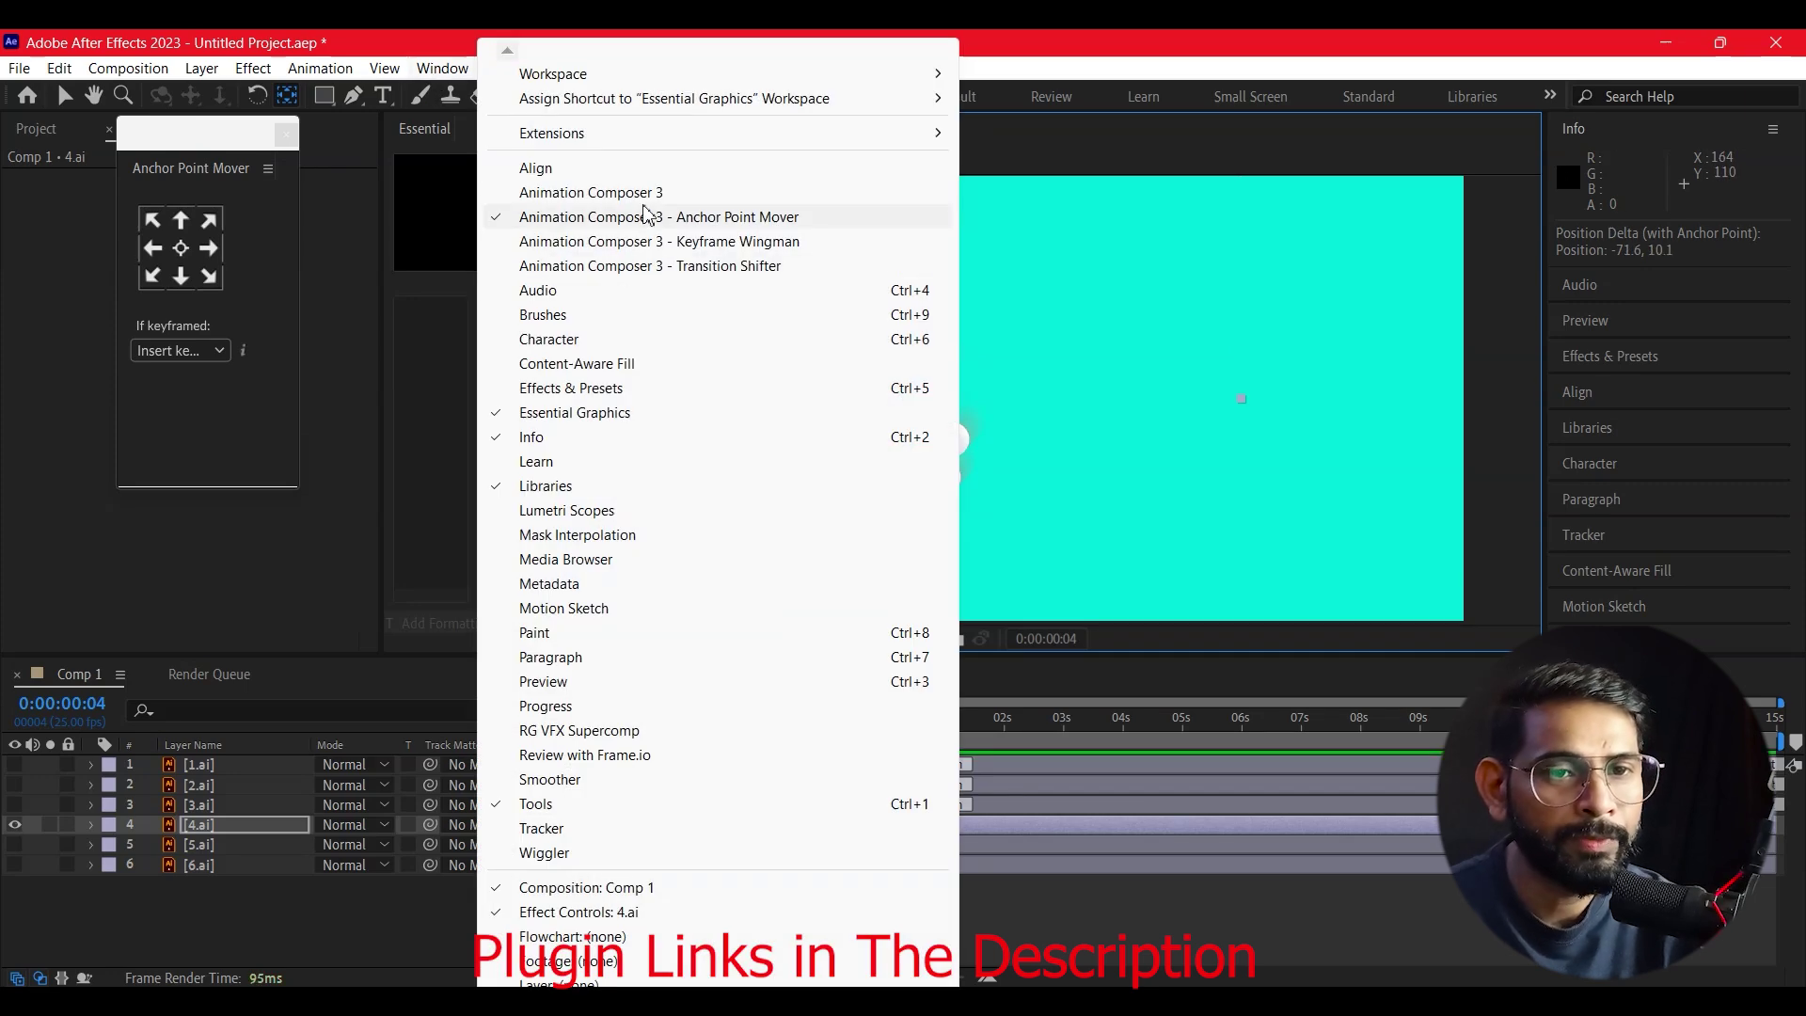
left_click(644, 194)
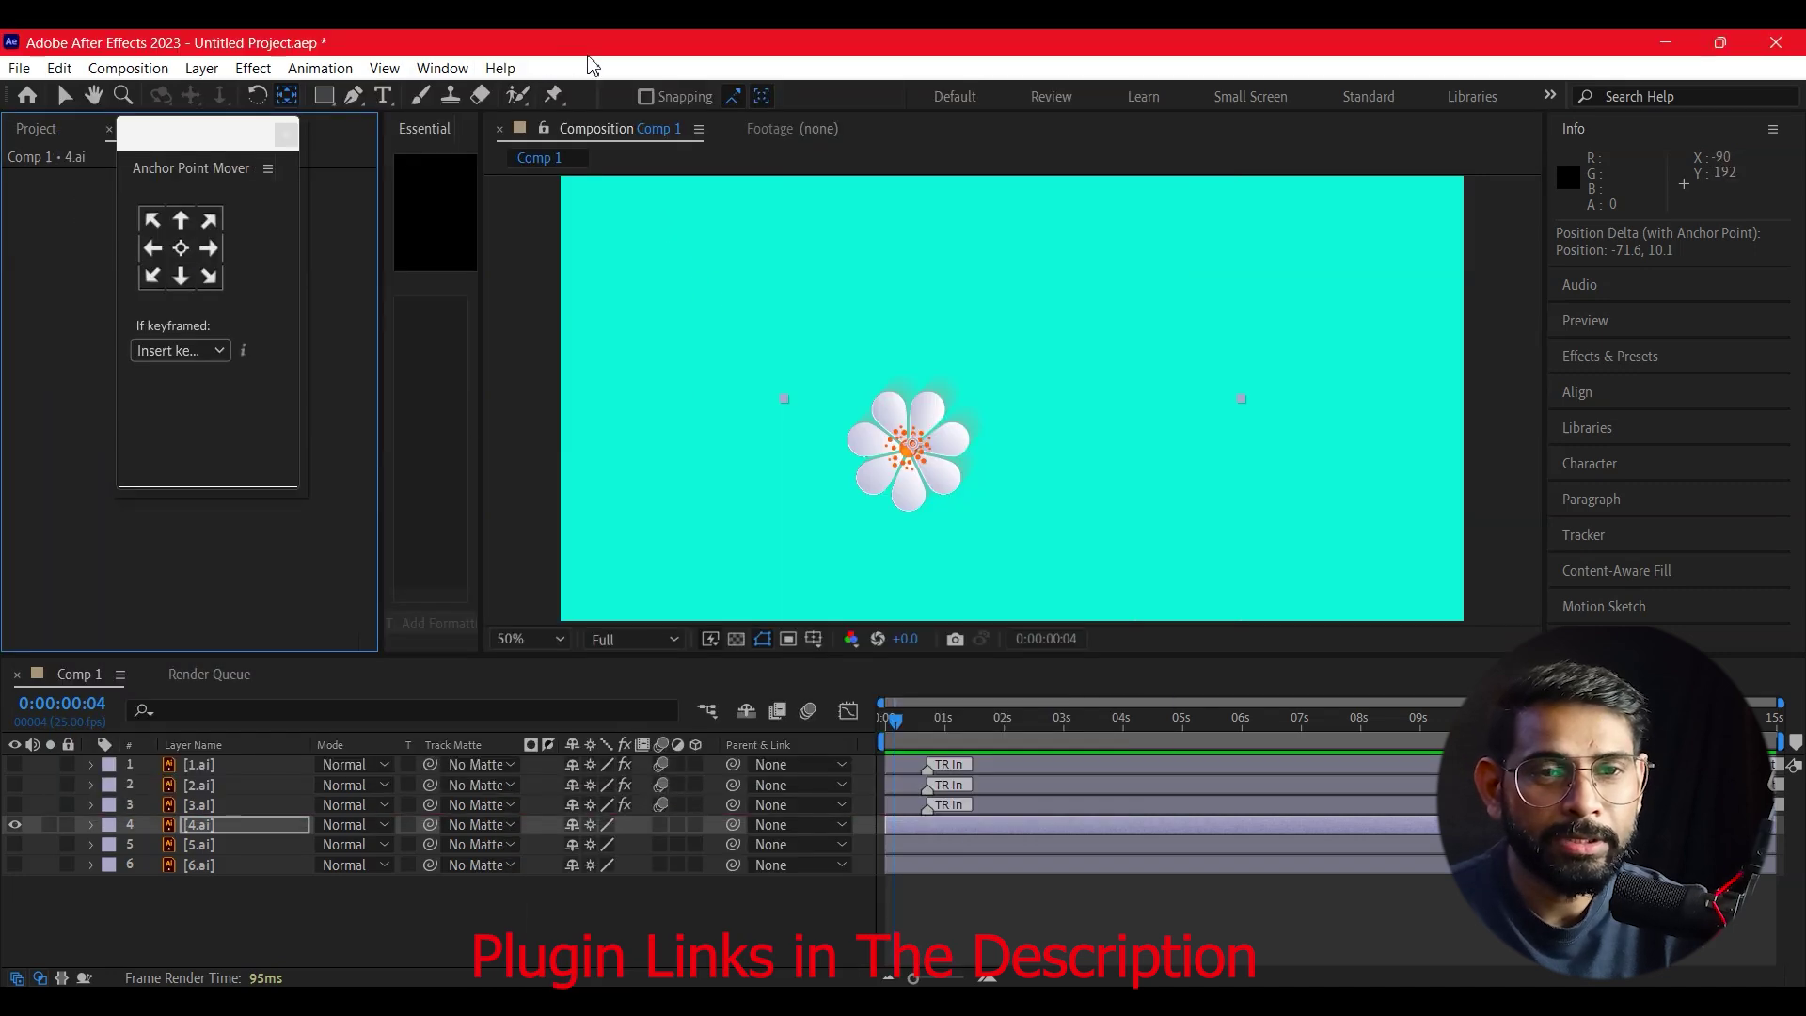
left_click(442, 67)
left_click(589, 189)
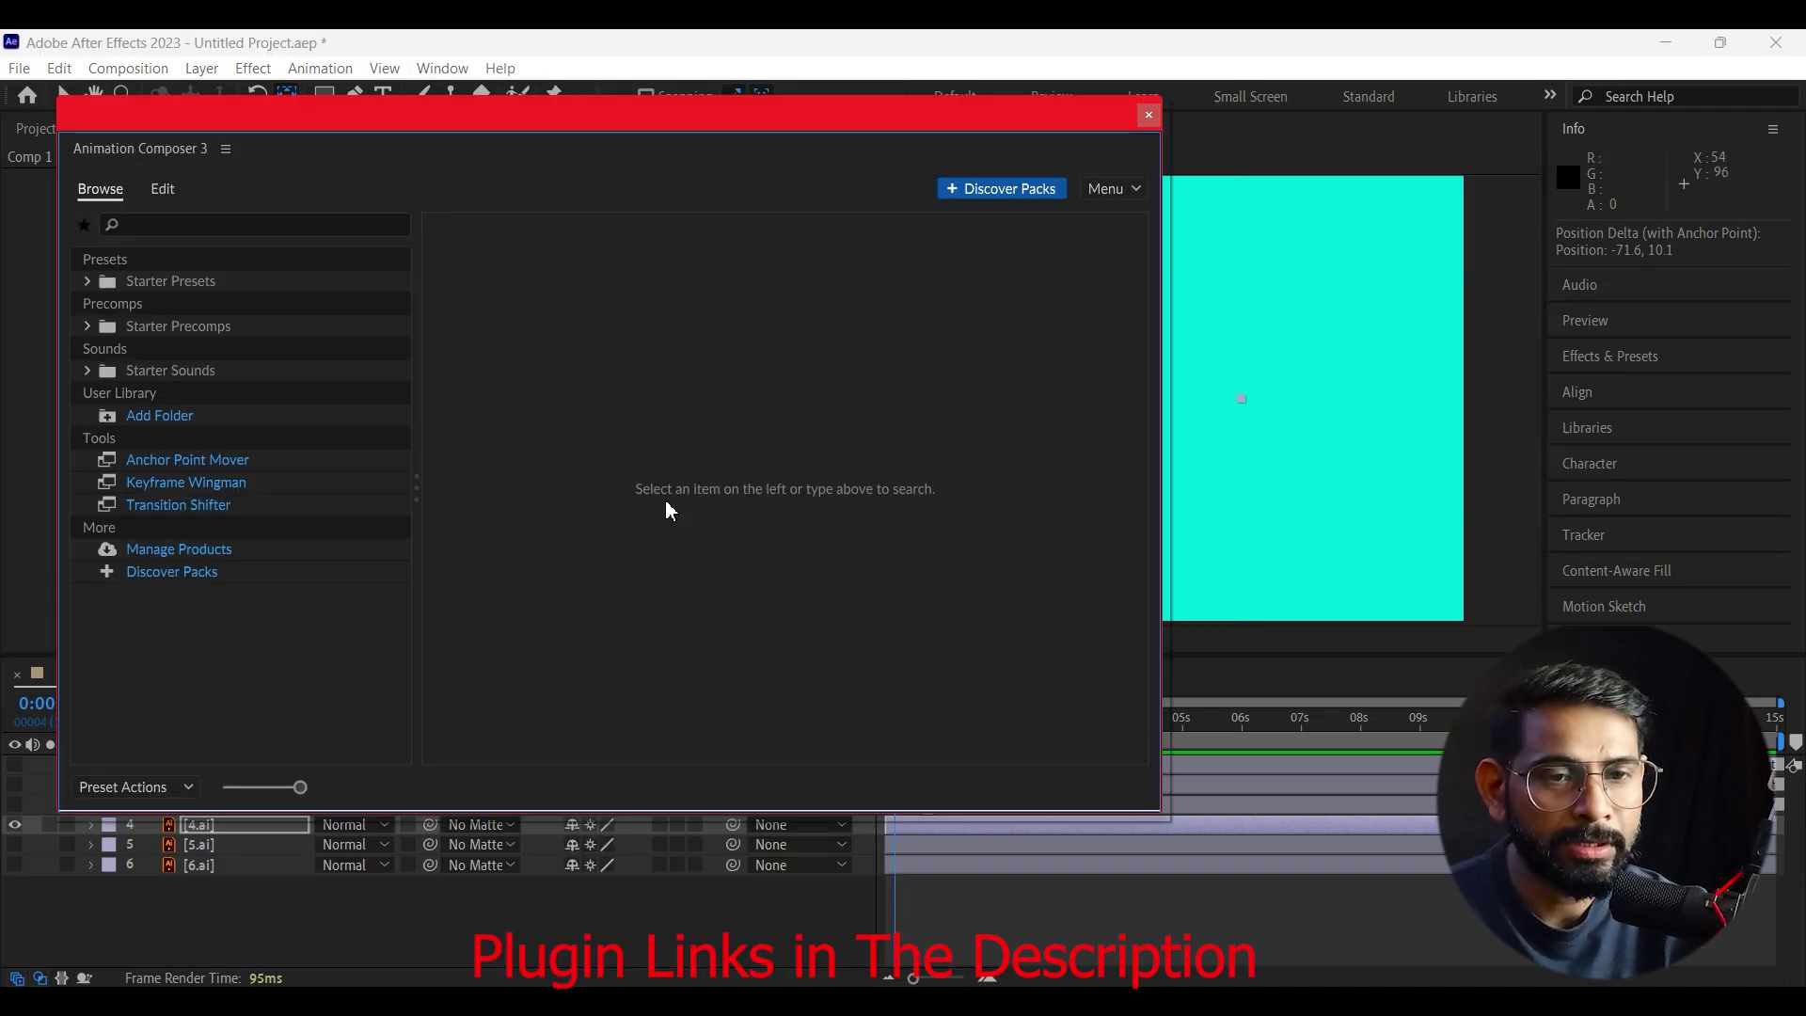
left_click(169, 281)
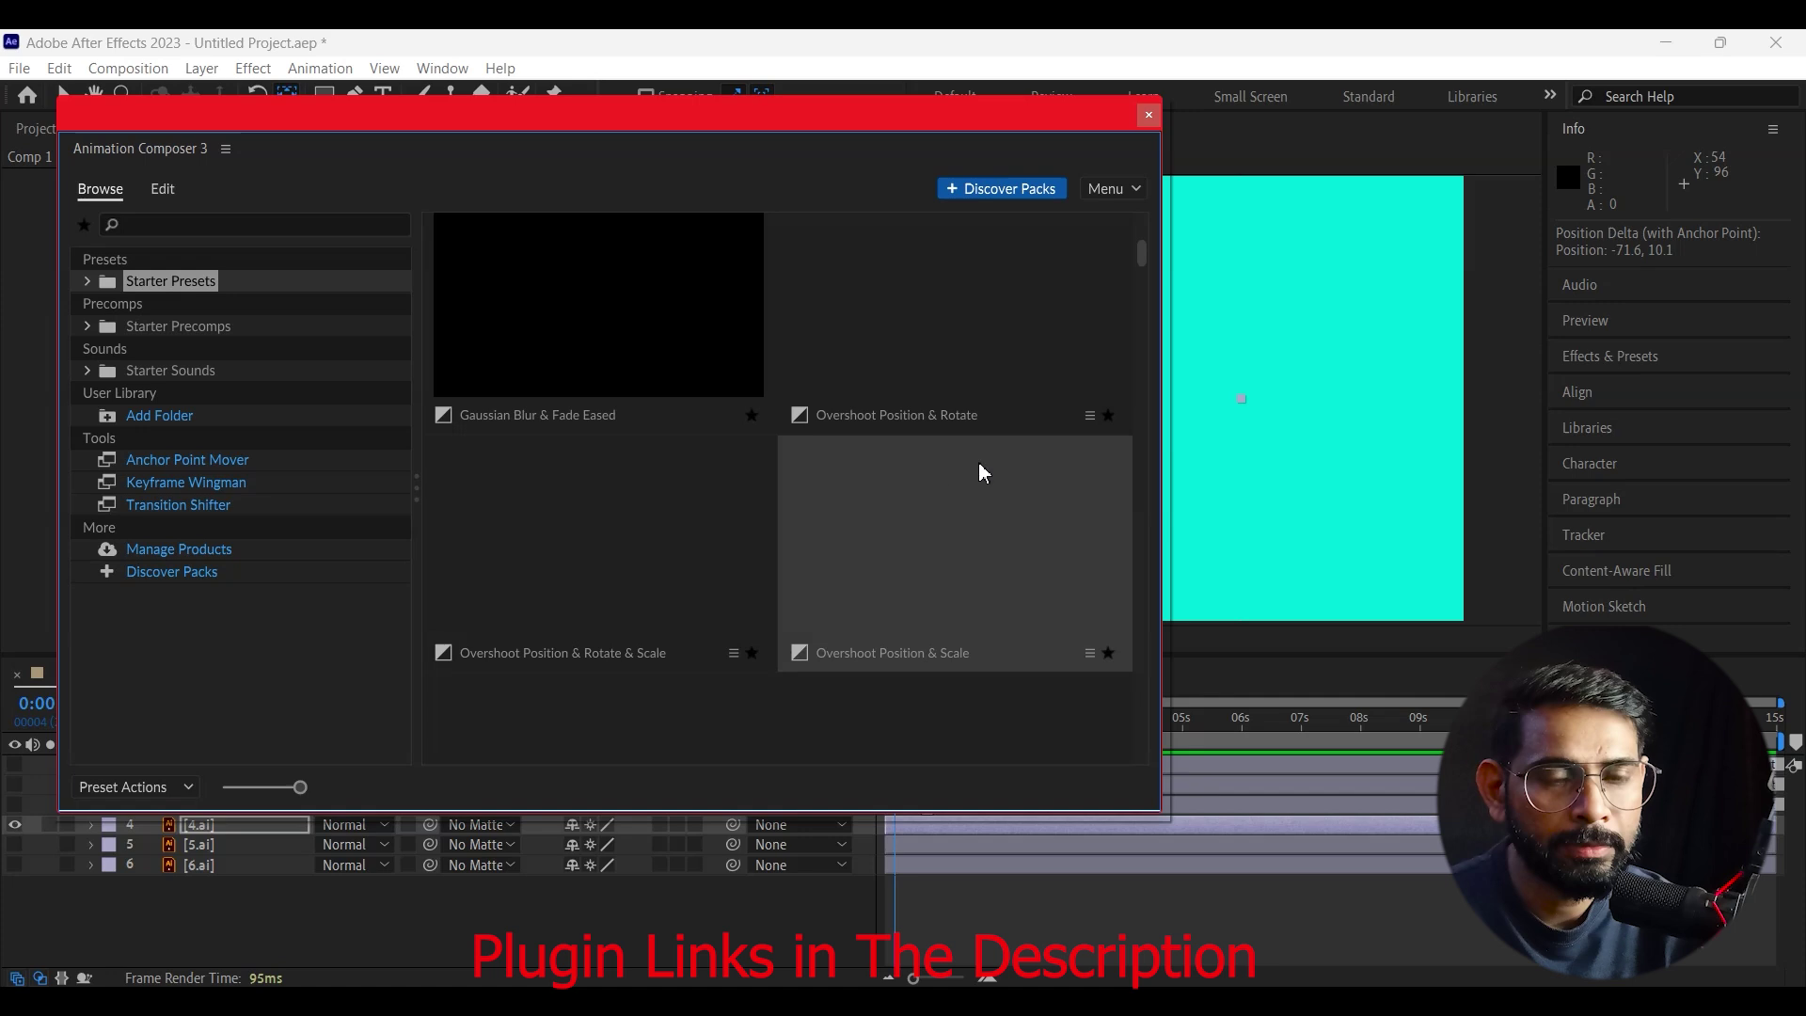
scroll(1074, 517, "down", 2)
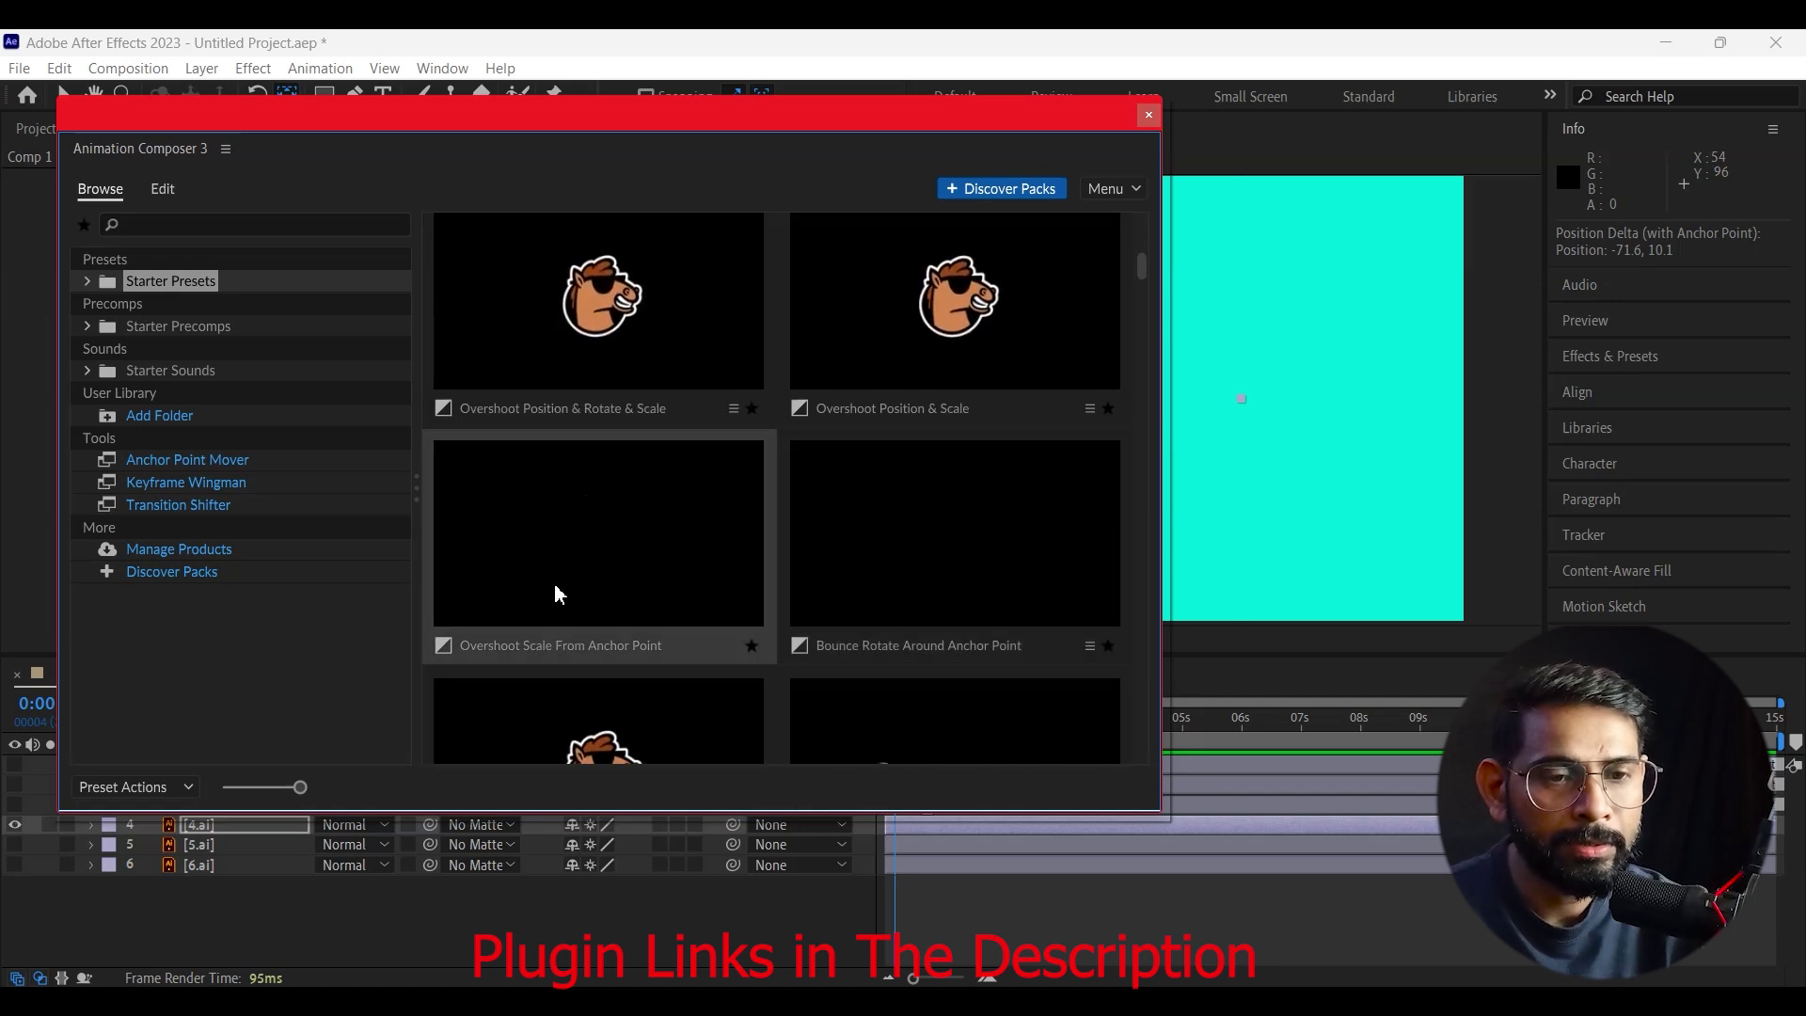
left_click(637, 524)
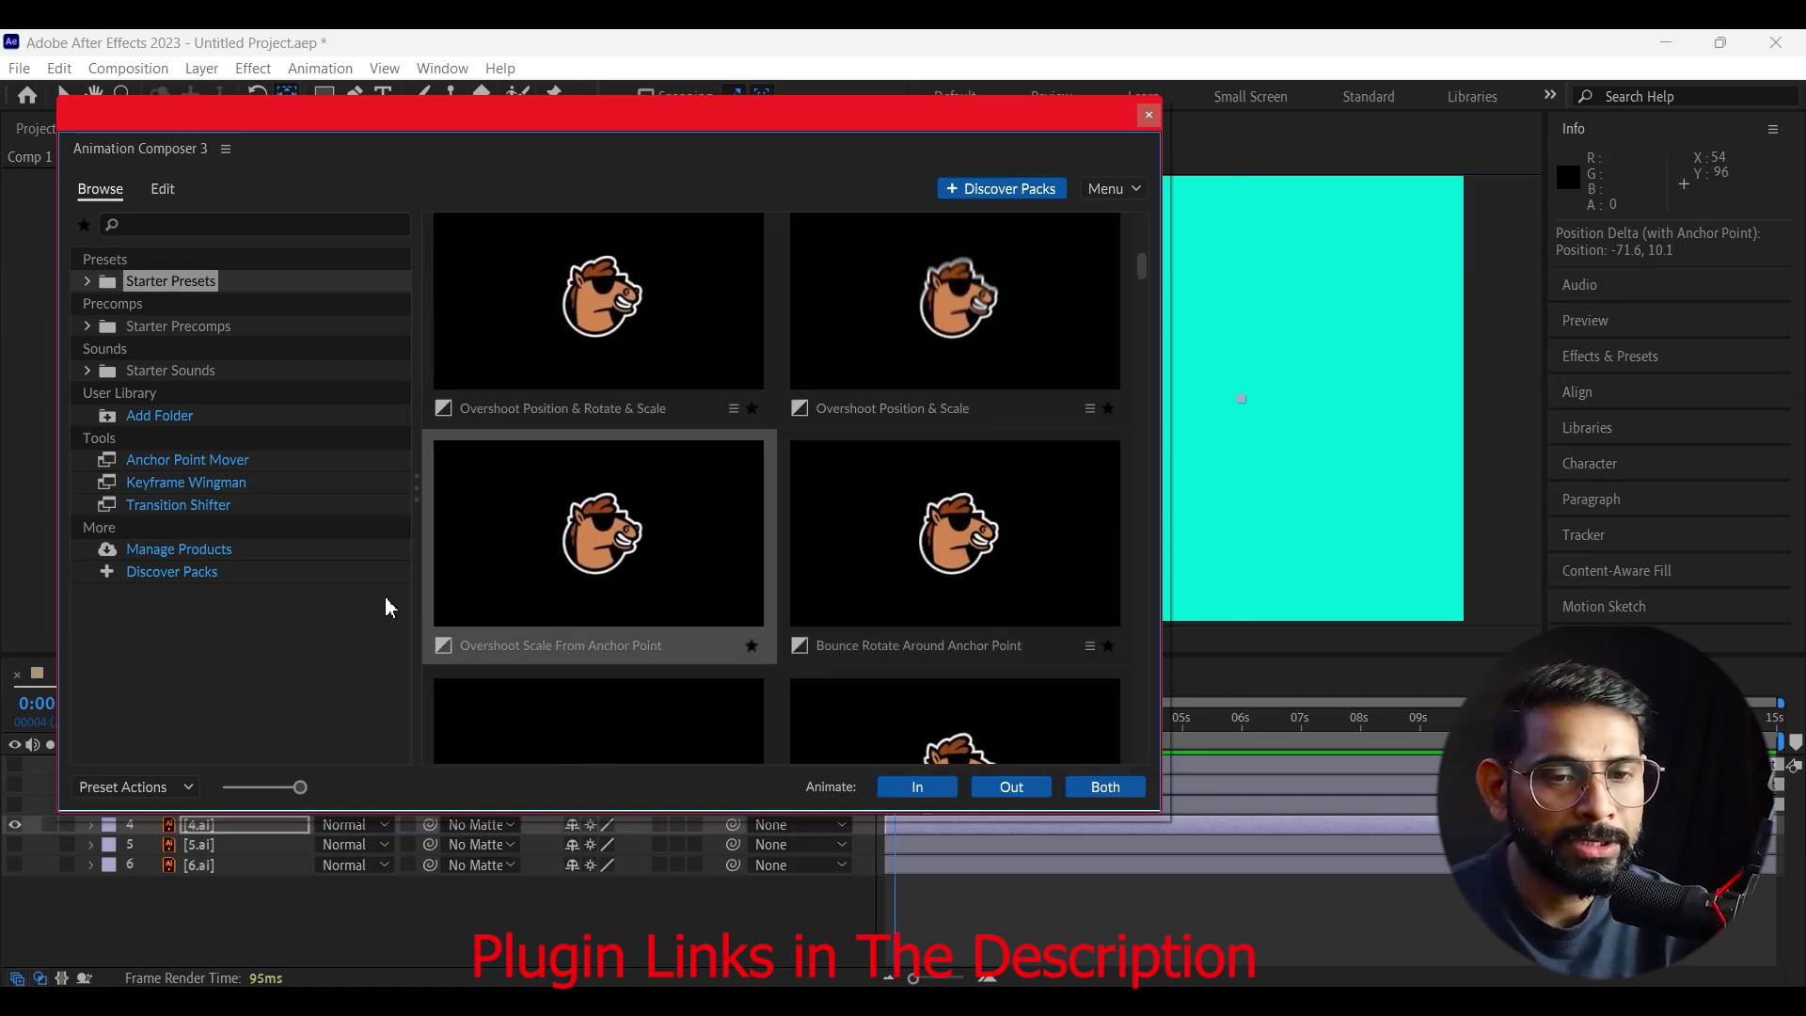
left_click(1099, 788)
left_click(1134, 116)
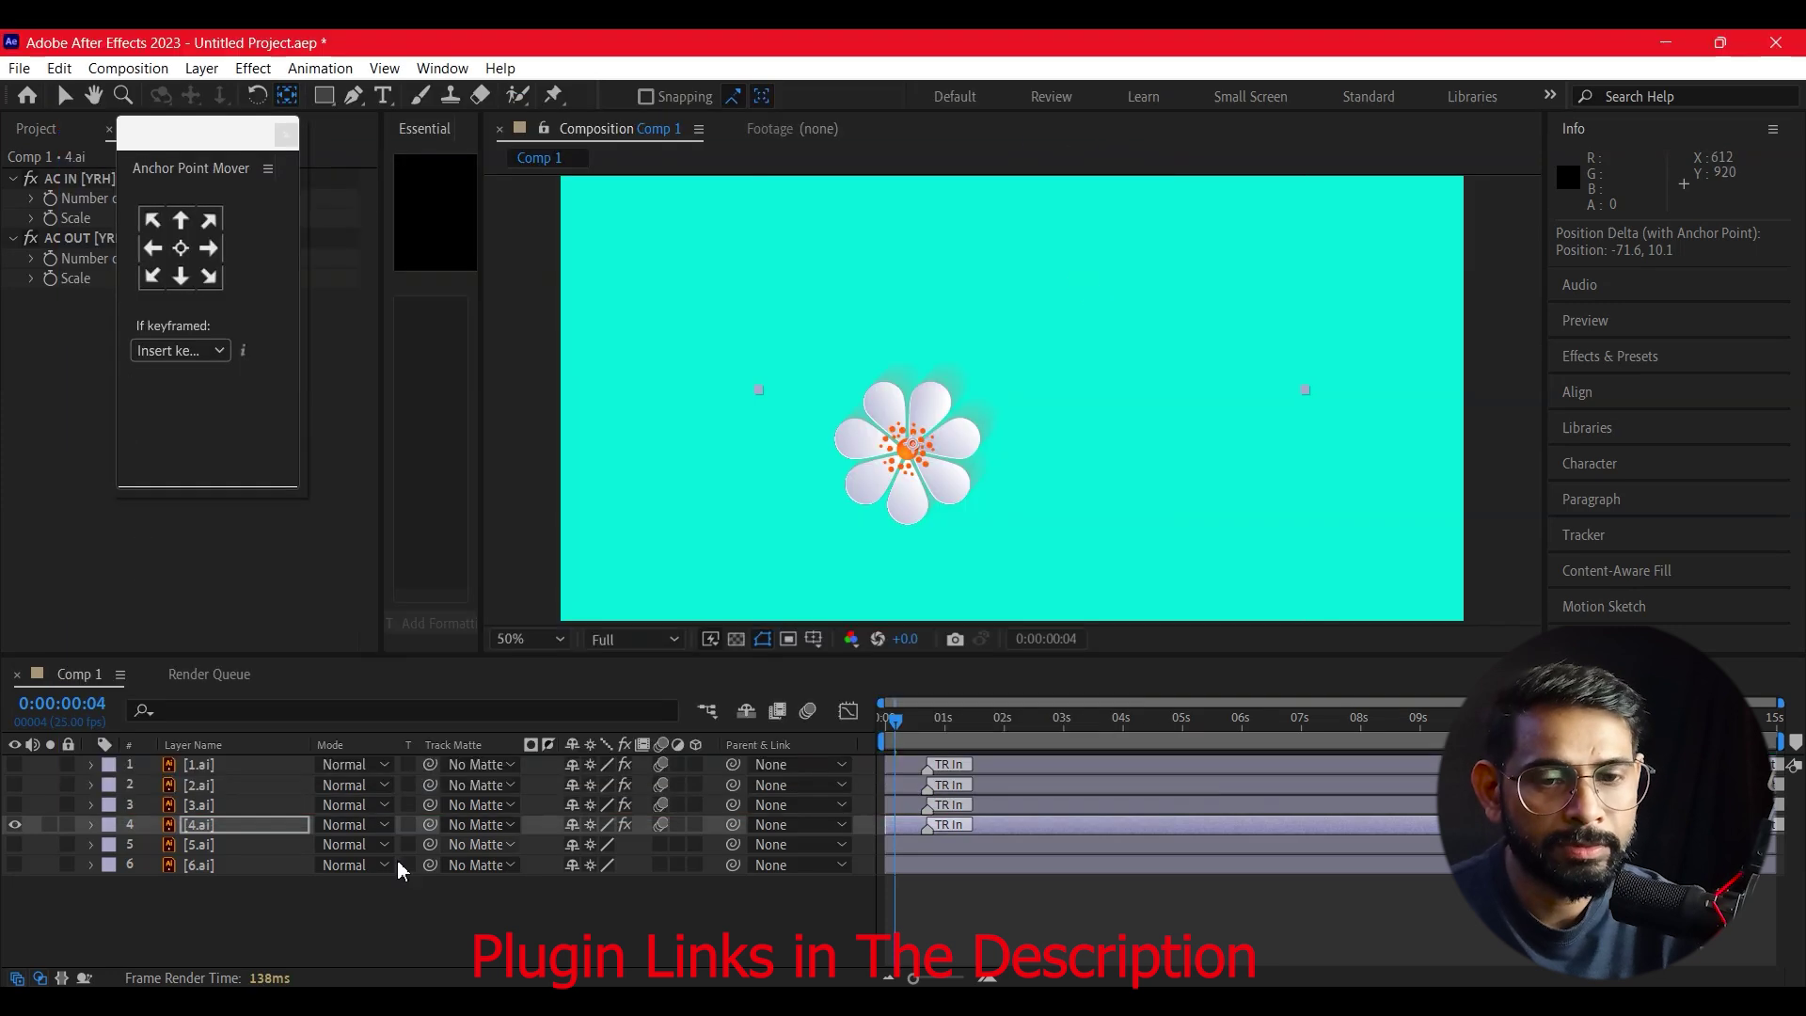
- Show only leaf layer 5.ai and move its anchor point to the leaf's base
left_click(195, 846)
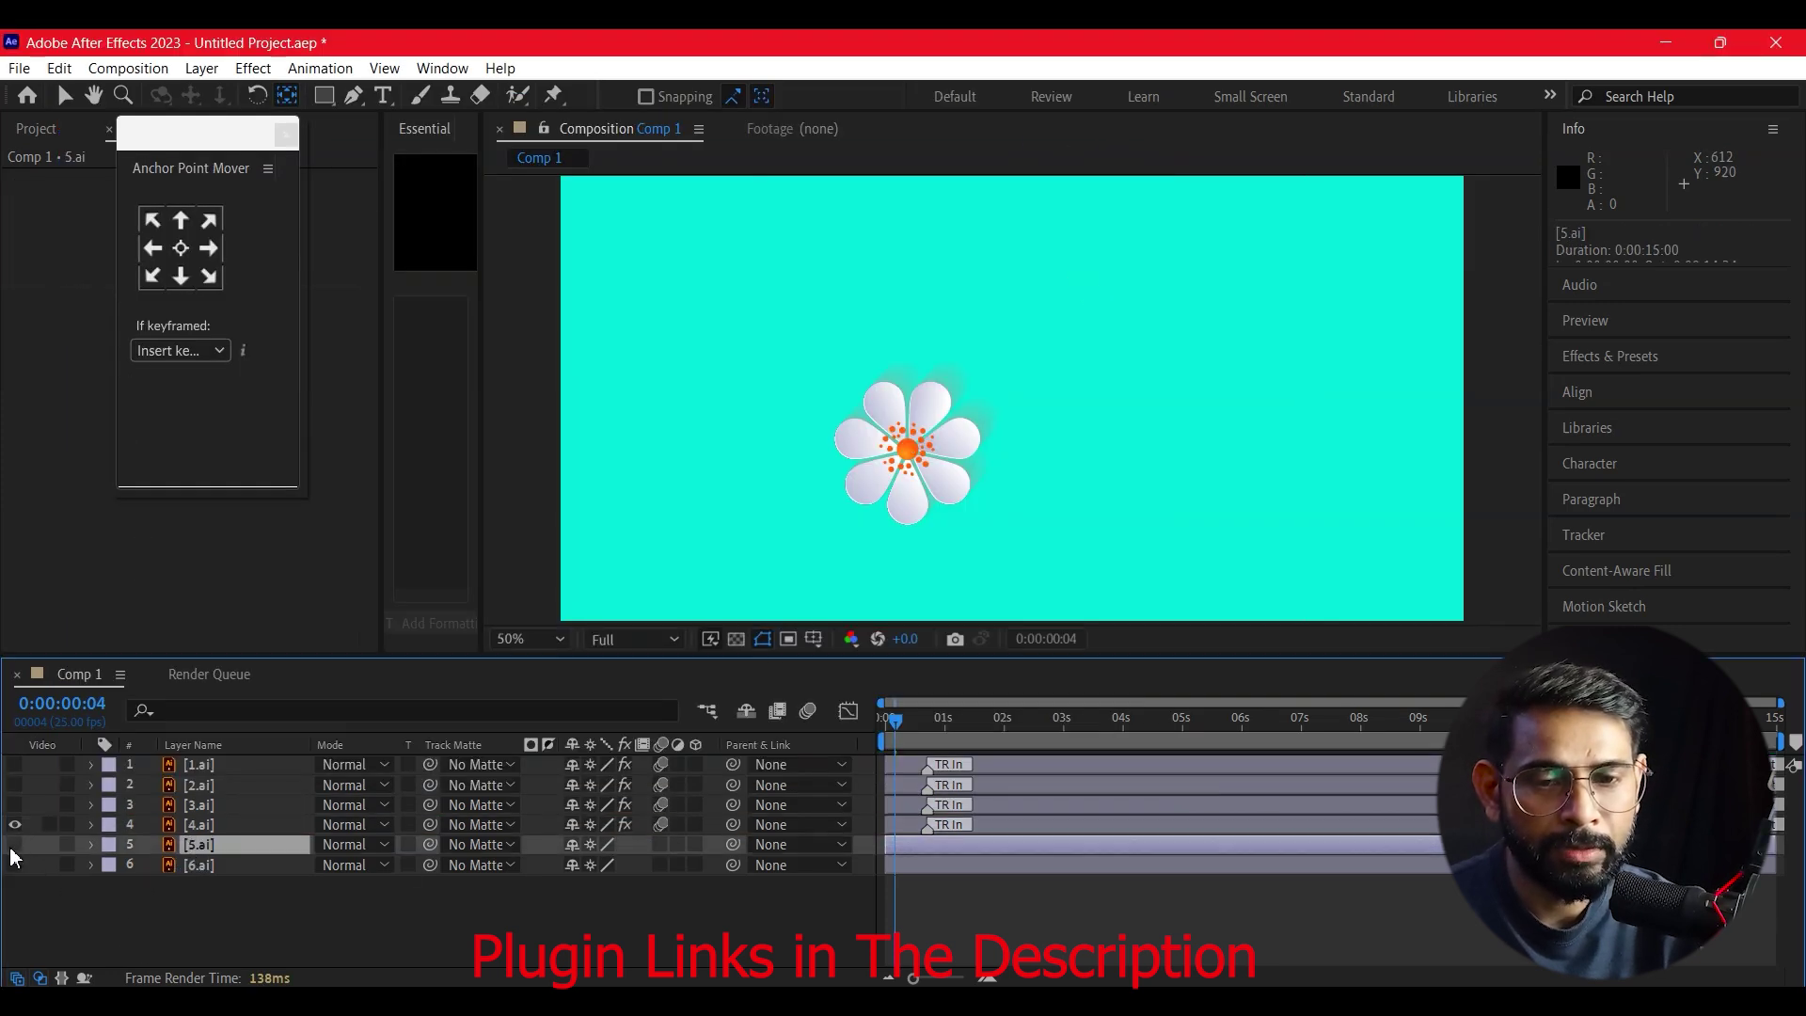
left_click(14, 843)
left_click(14, 824)
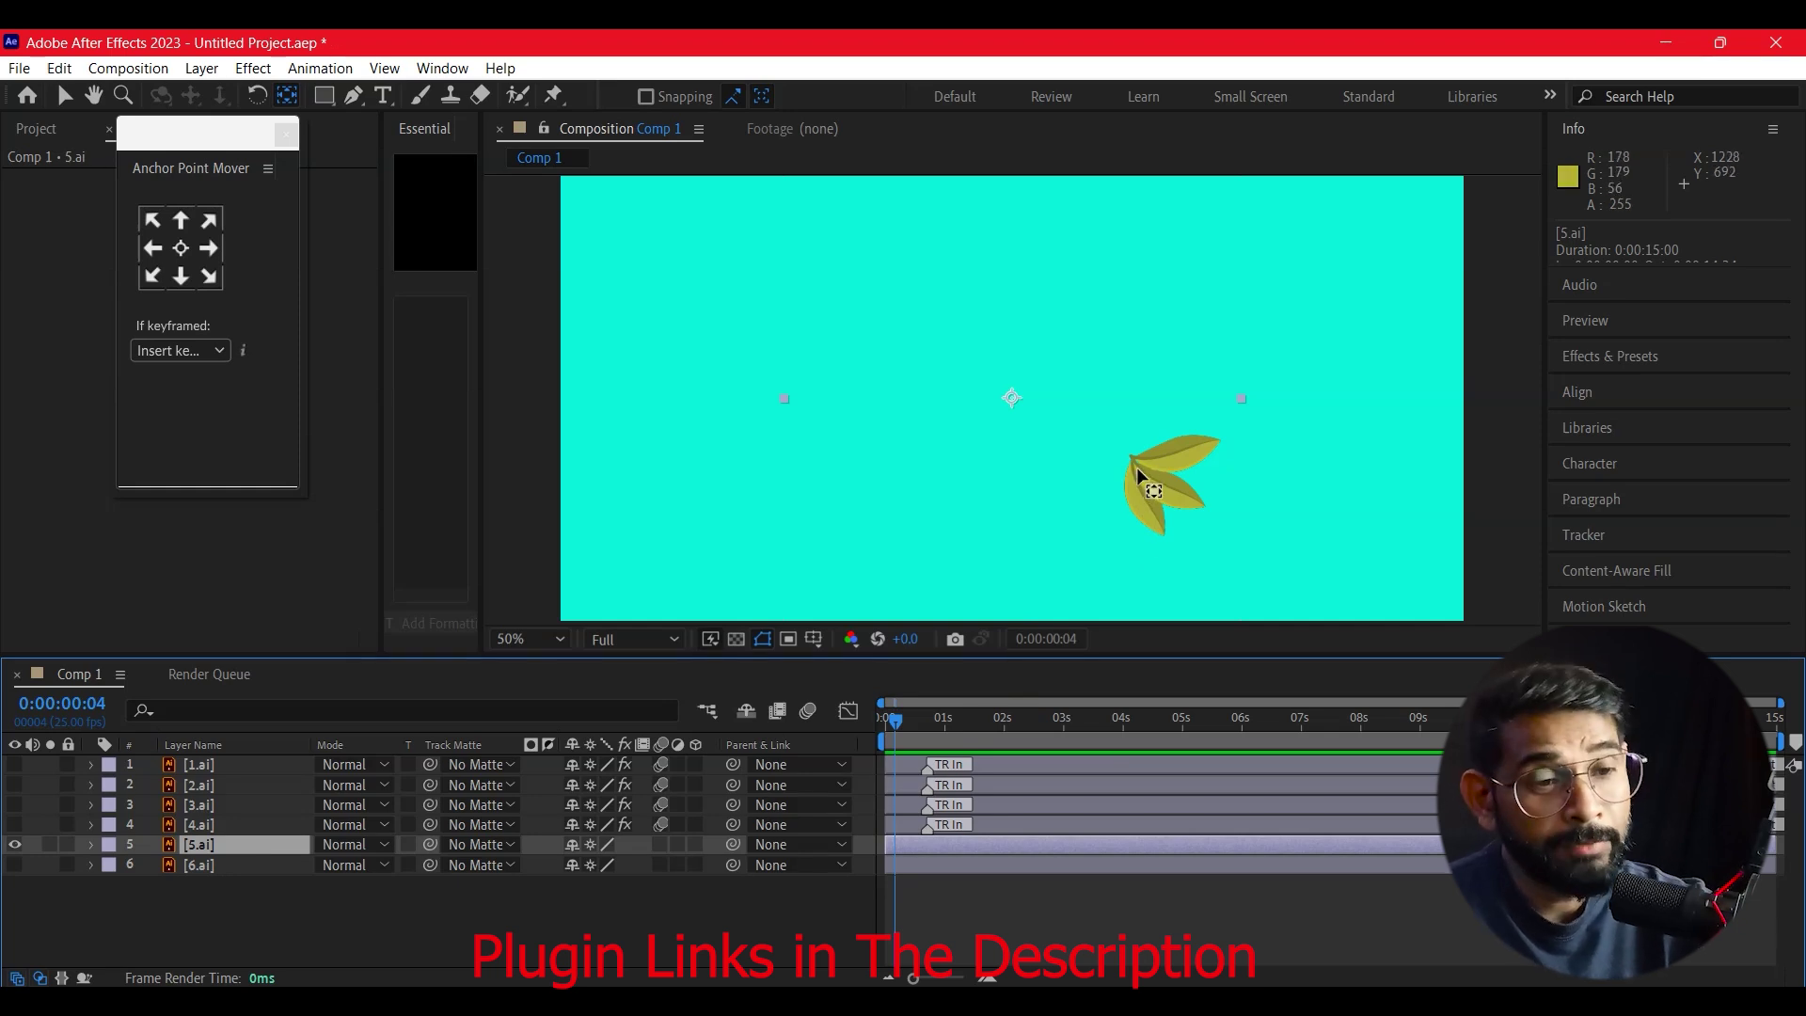
left_click_drag(1127, 459, 1153, 455)
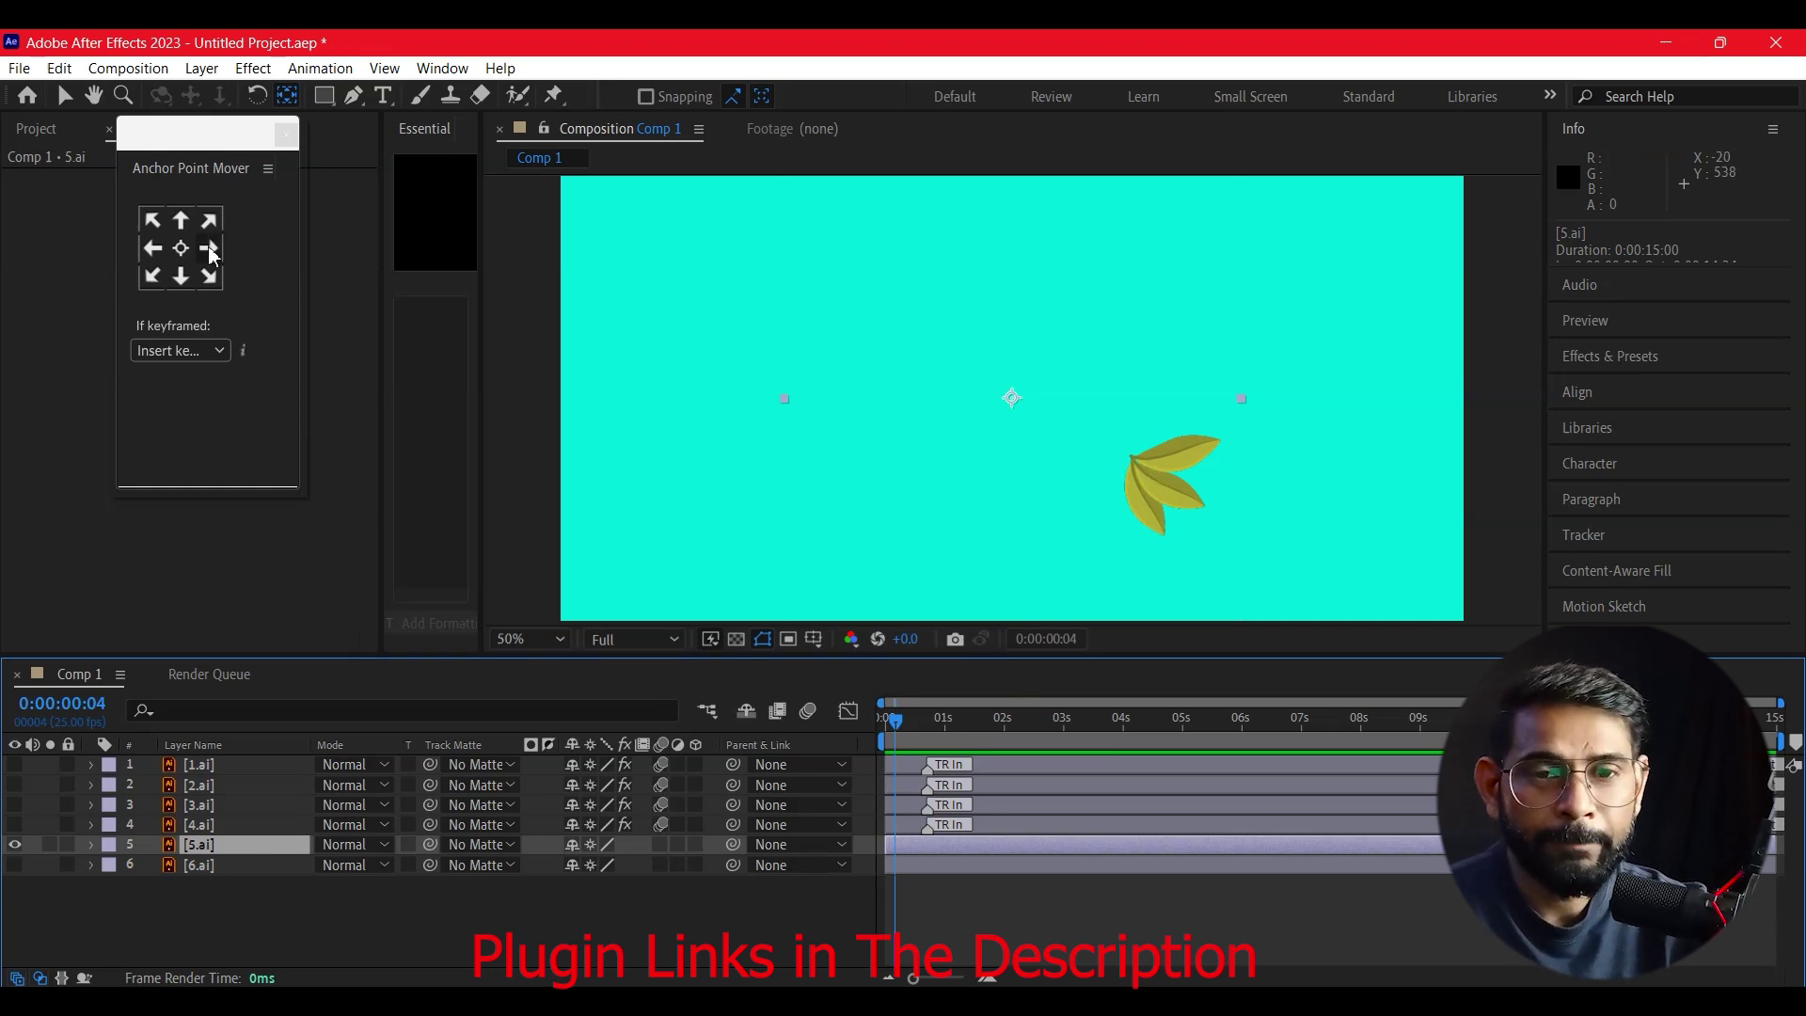
left_click_drag(1009, 398, 1119, 461)
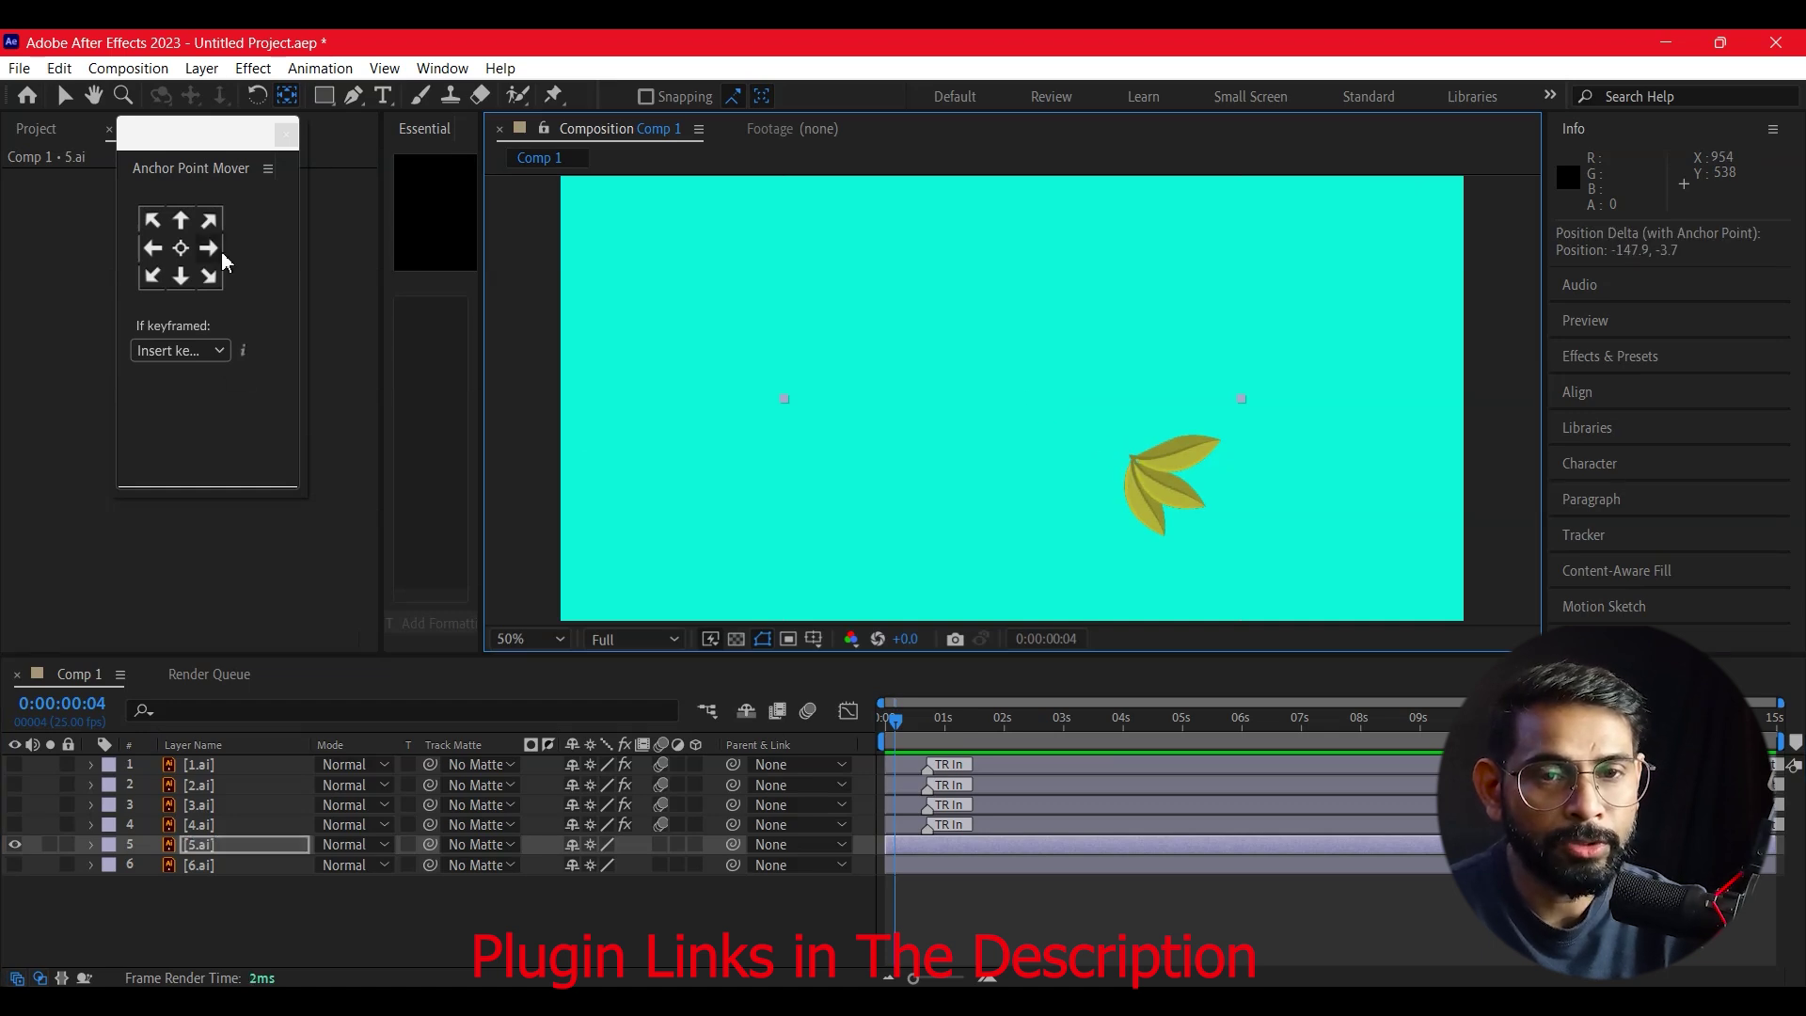
left_click(209, 276)
left_click(180, 247)
left_click_drag(1013, 400, 1128, 461)
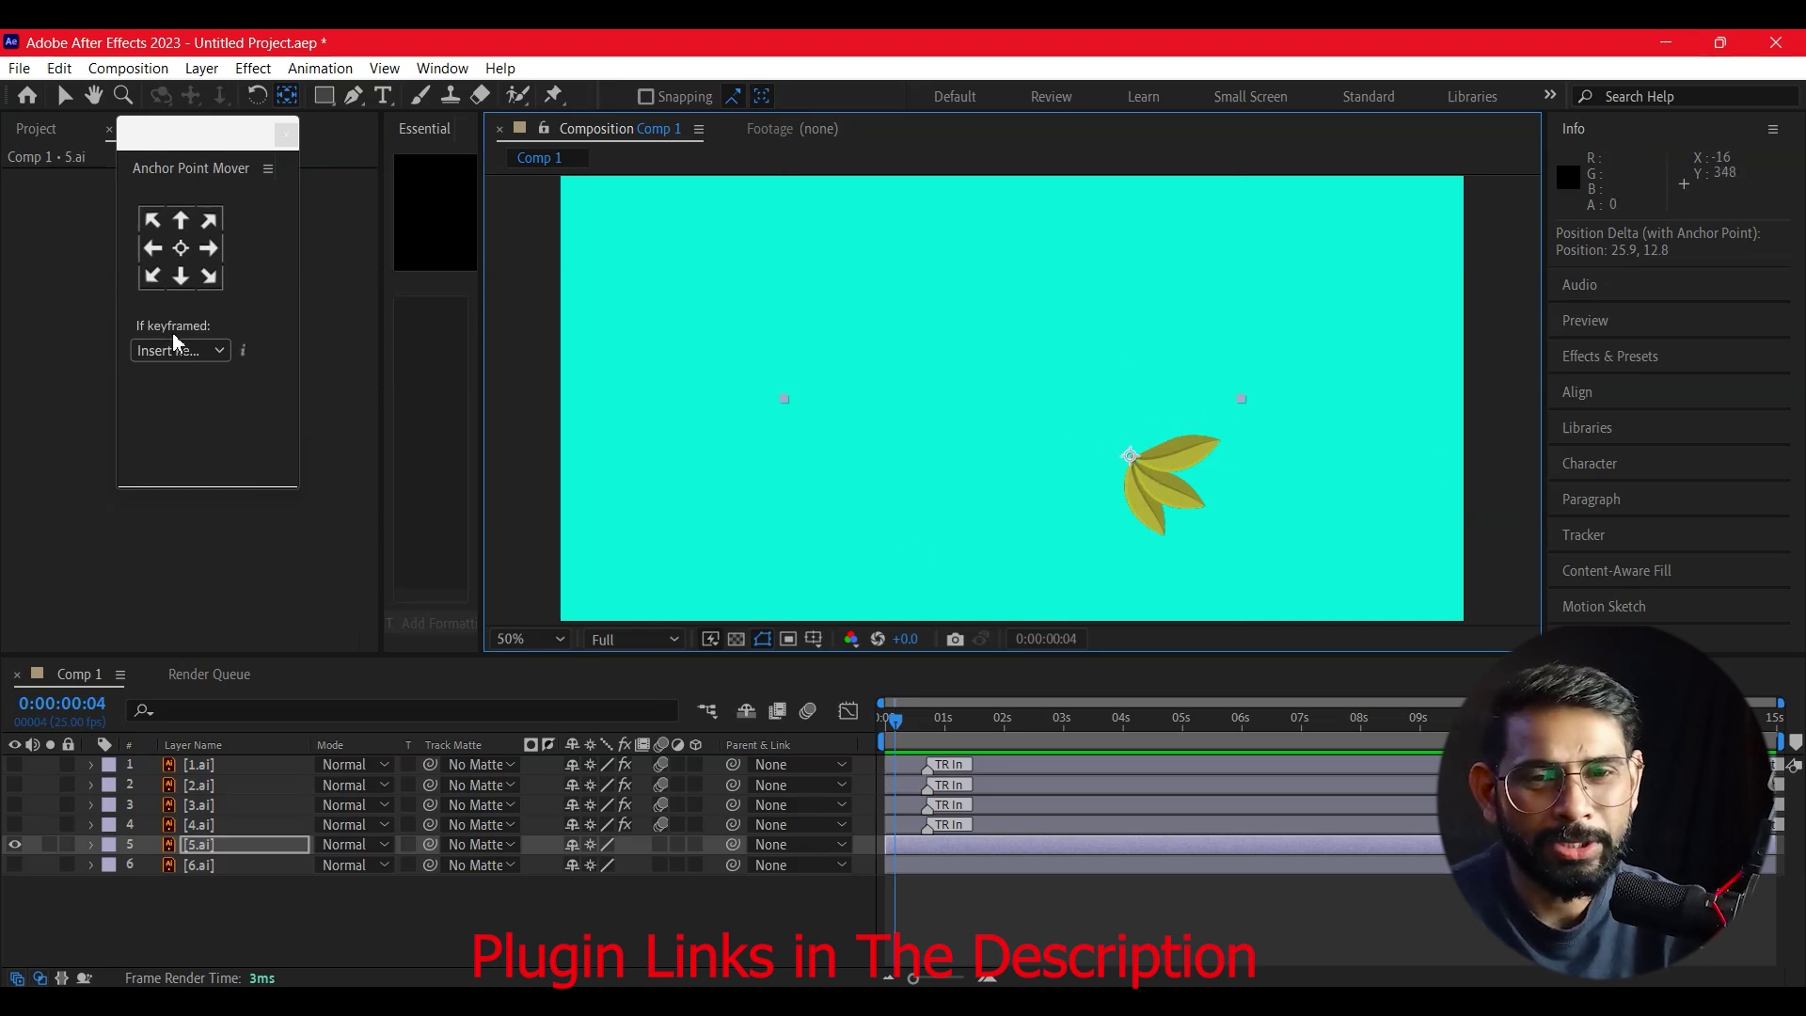
- Apply the Overshoot Scale From Anchor Point starter preset to 5.ai as both in and out
left_click(442, 67)
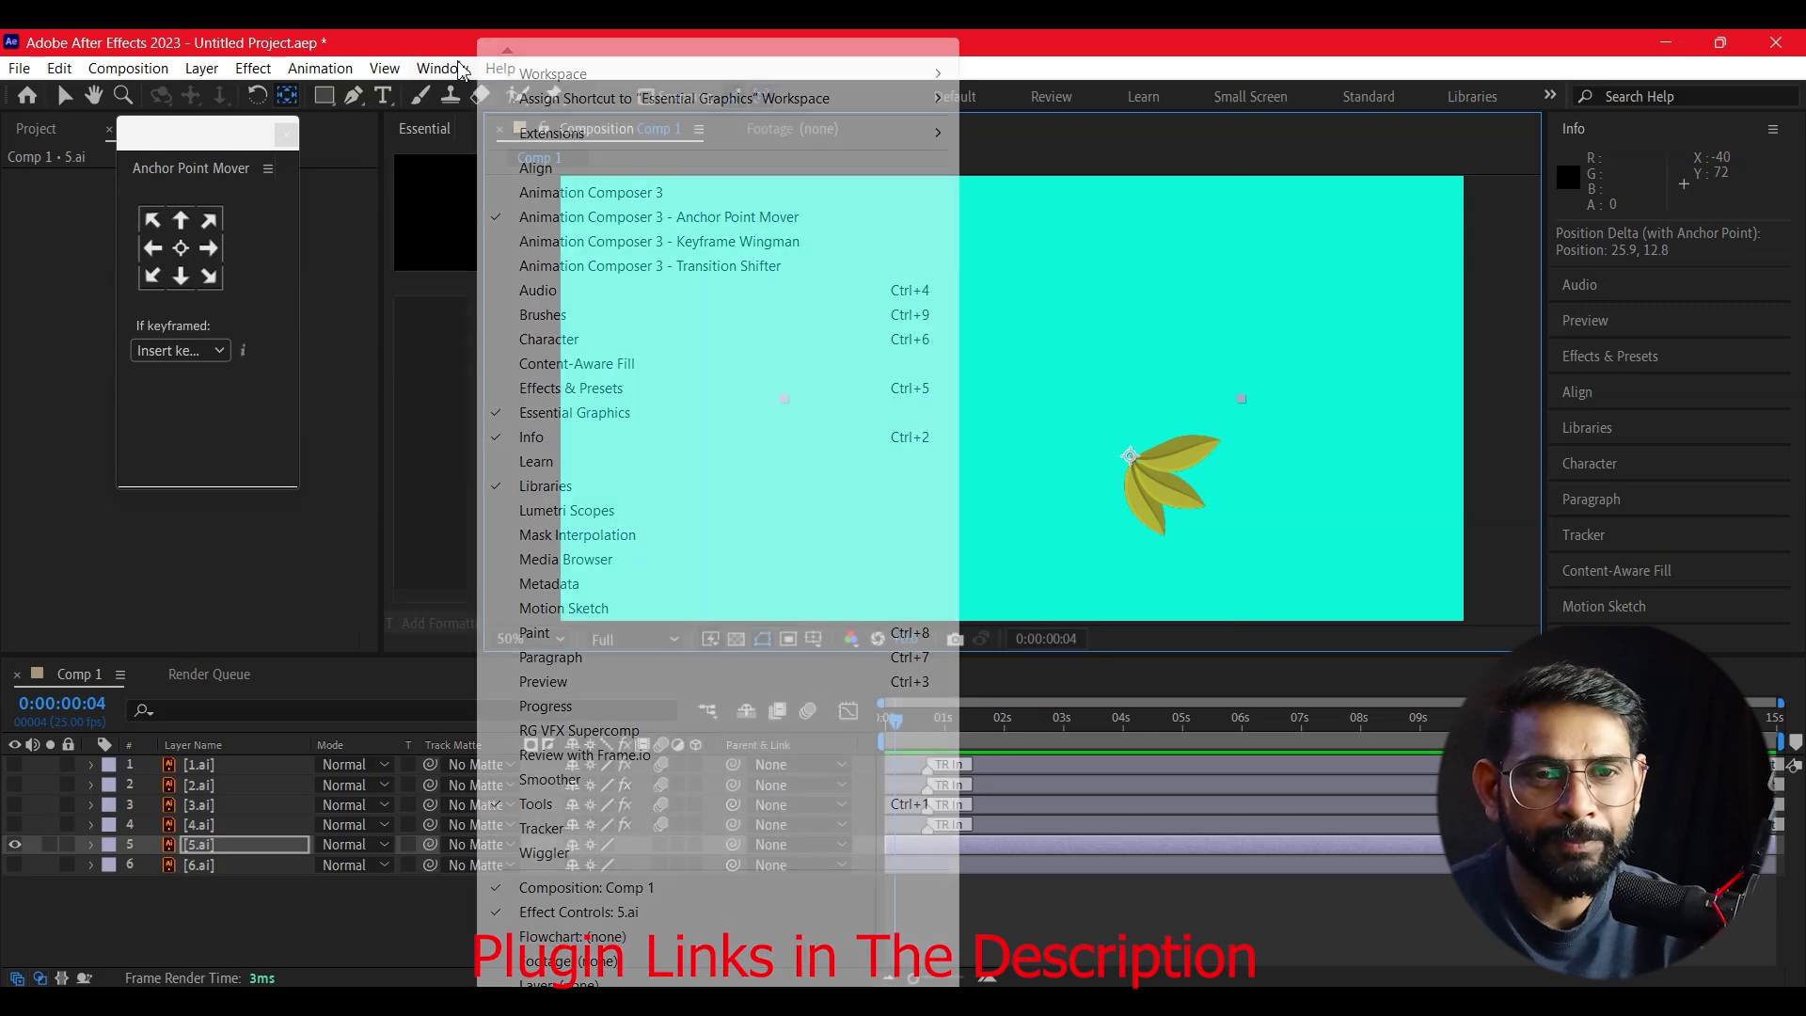
left_click(613, 217)
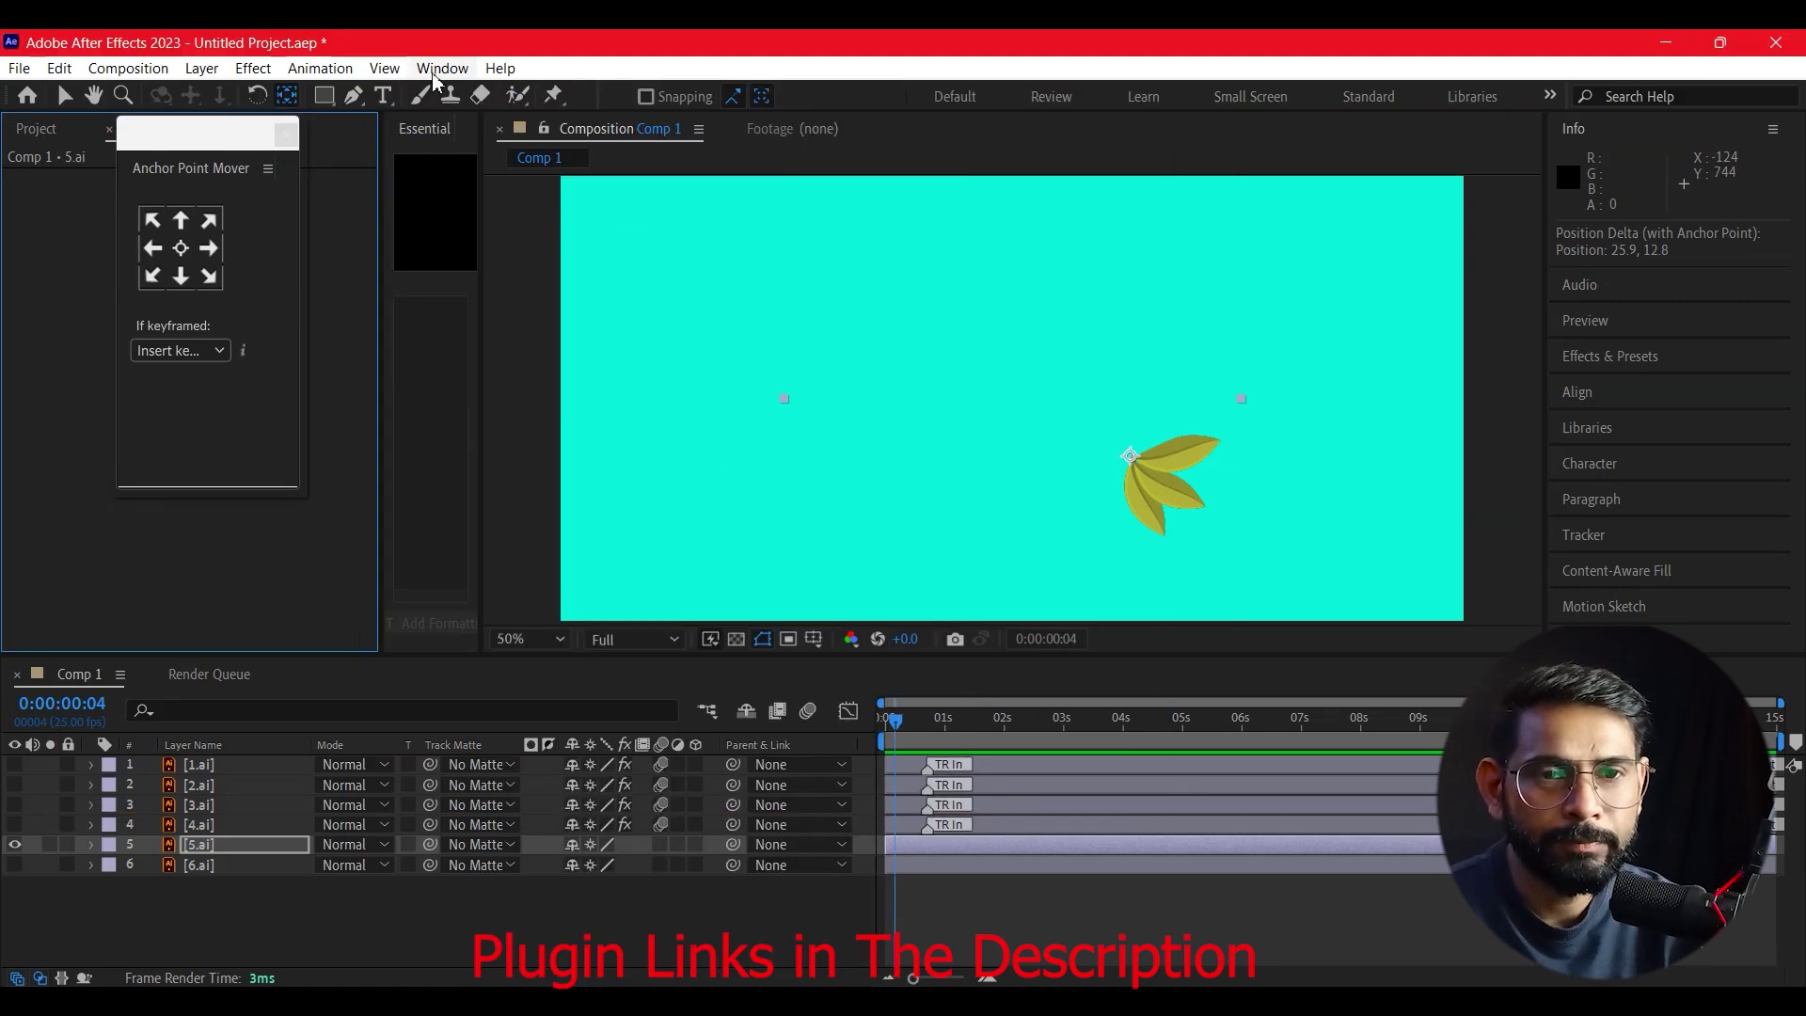
left_click(438, 68)
left_click(597, 188)
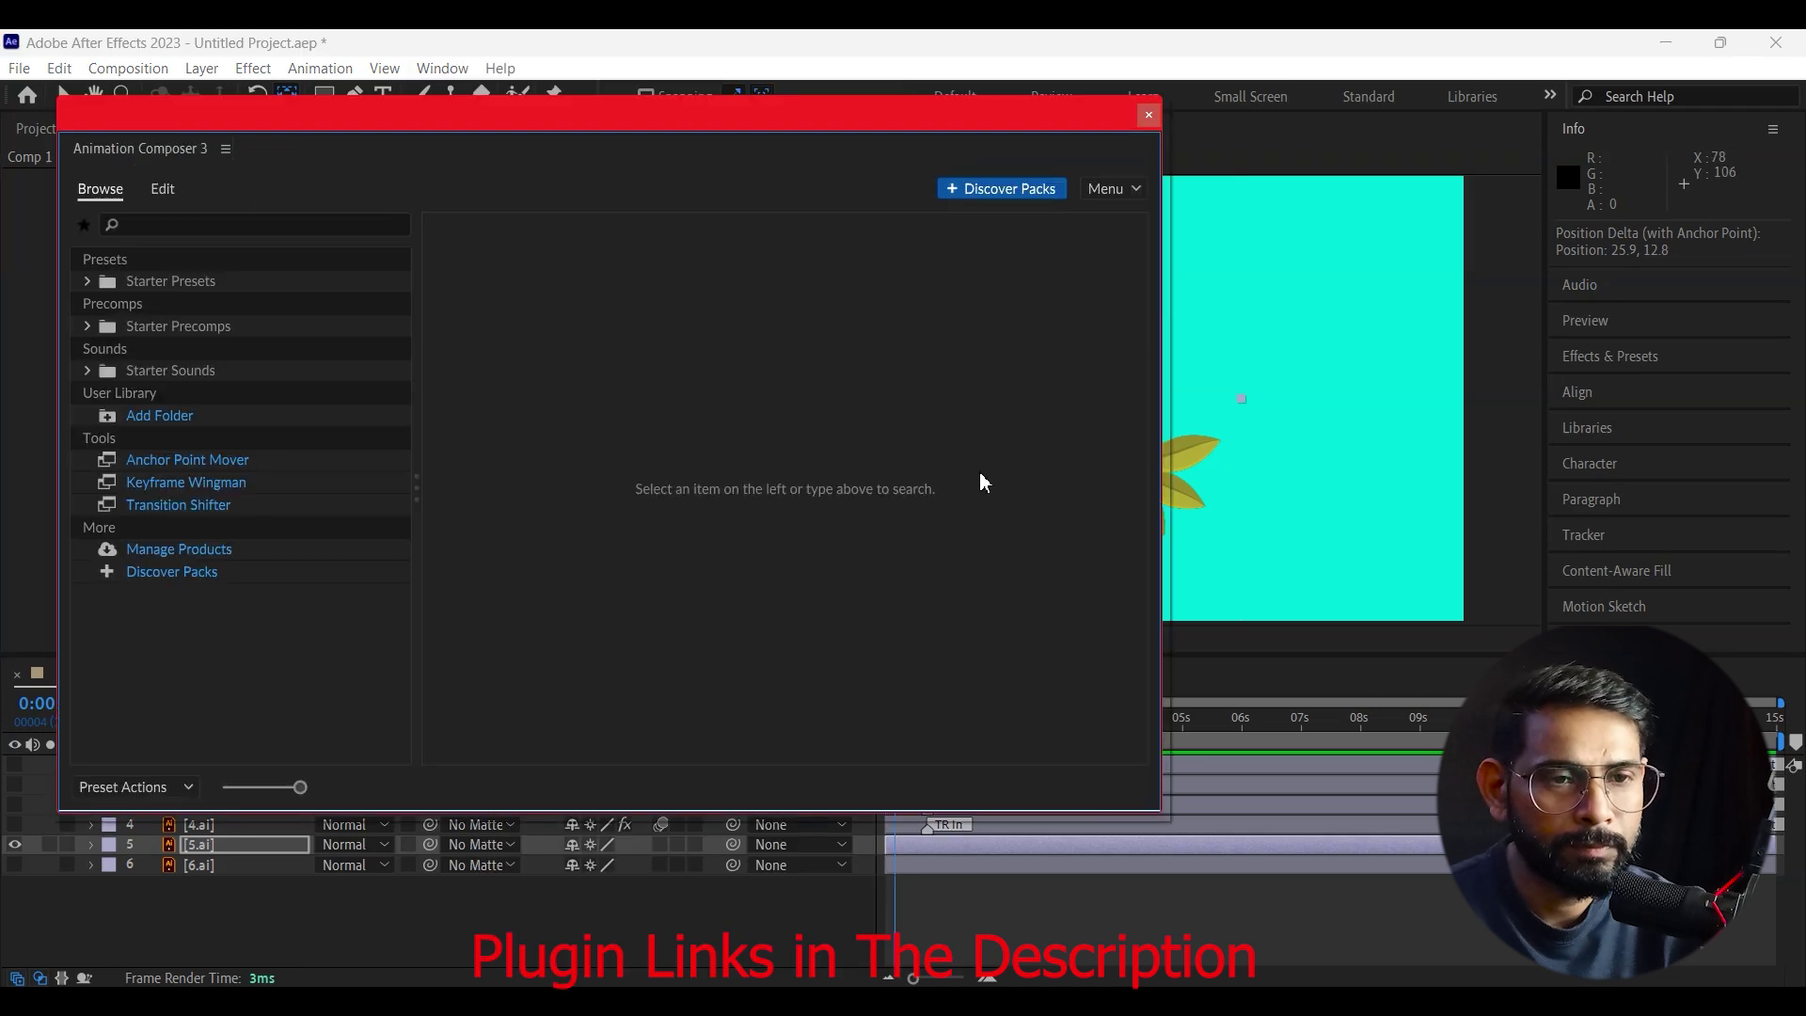
left_click(155, 282)
scroll(828, 501, "down", 2)
scroll(832, 505, "down", 4)
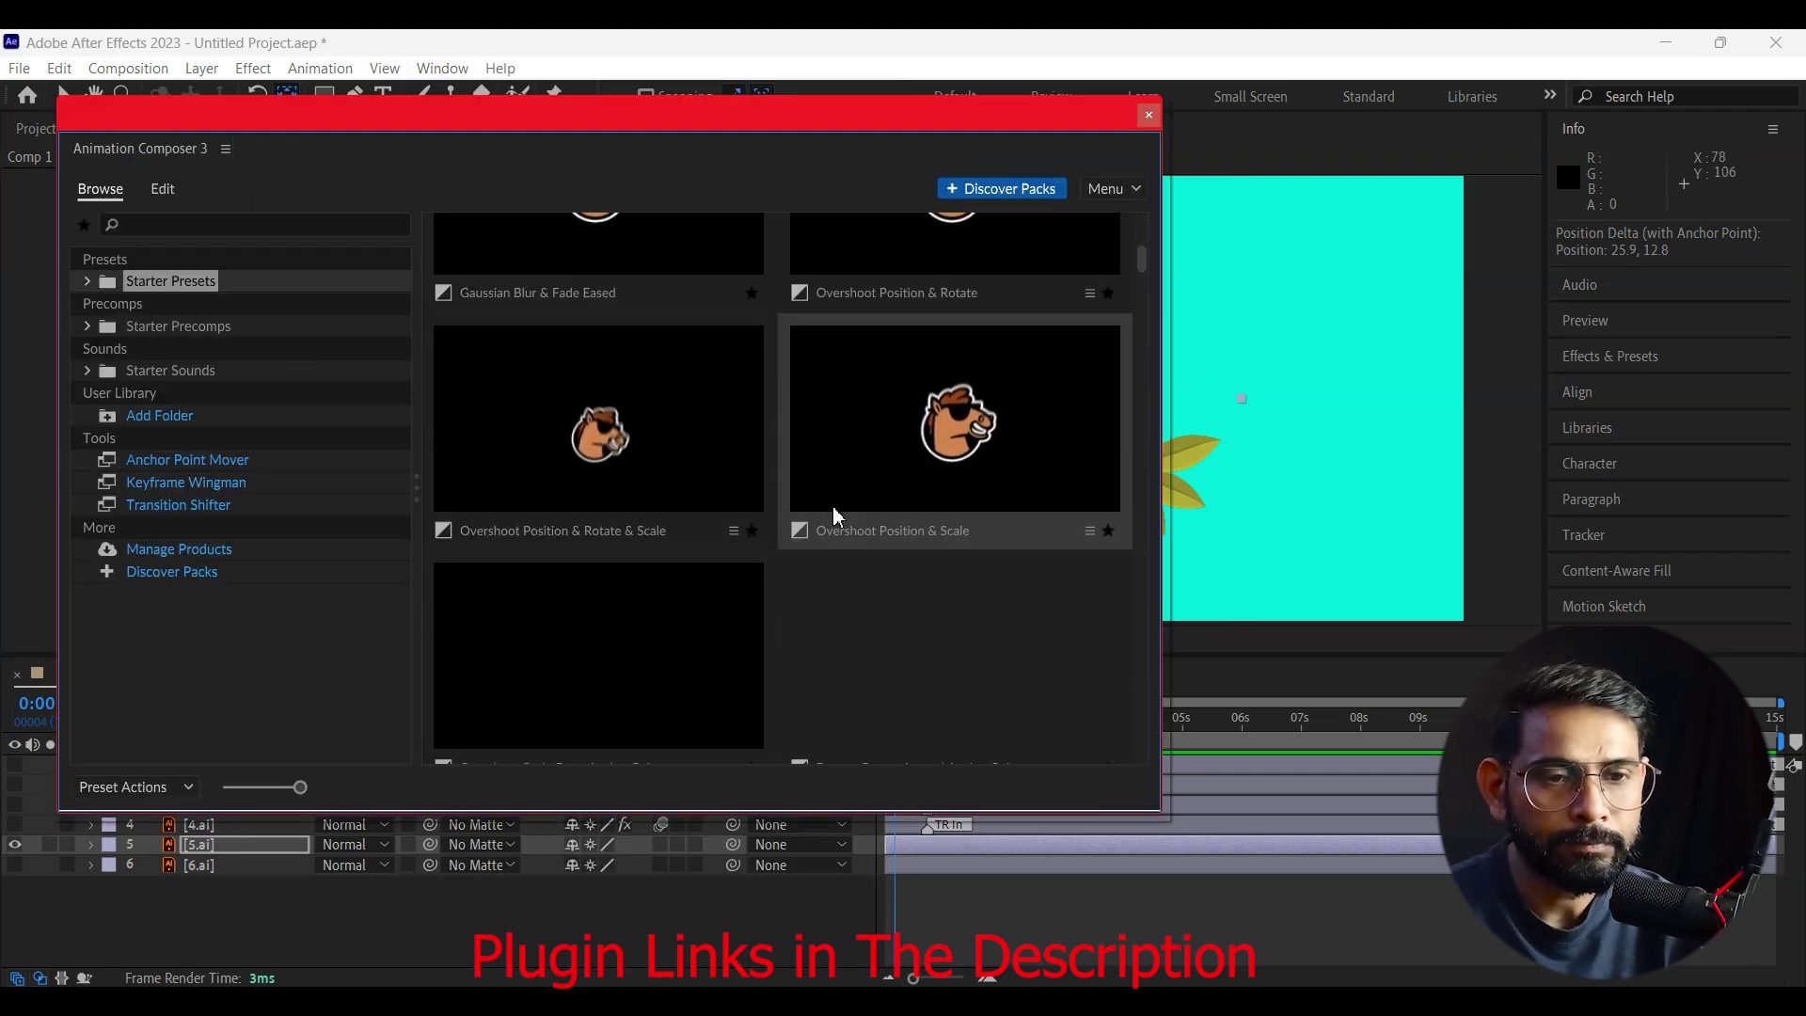
scroll(832, 514, "down", 2)
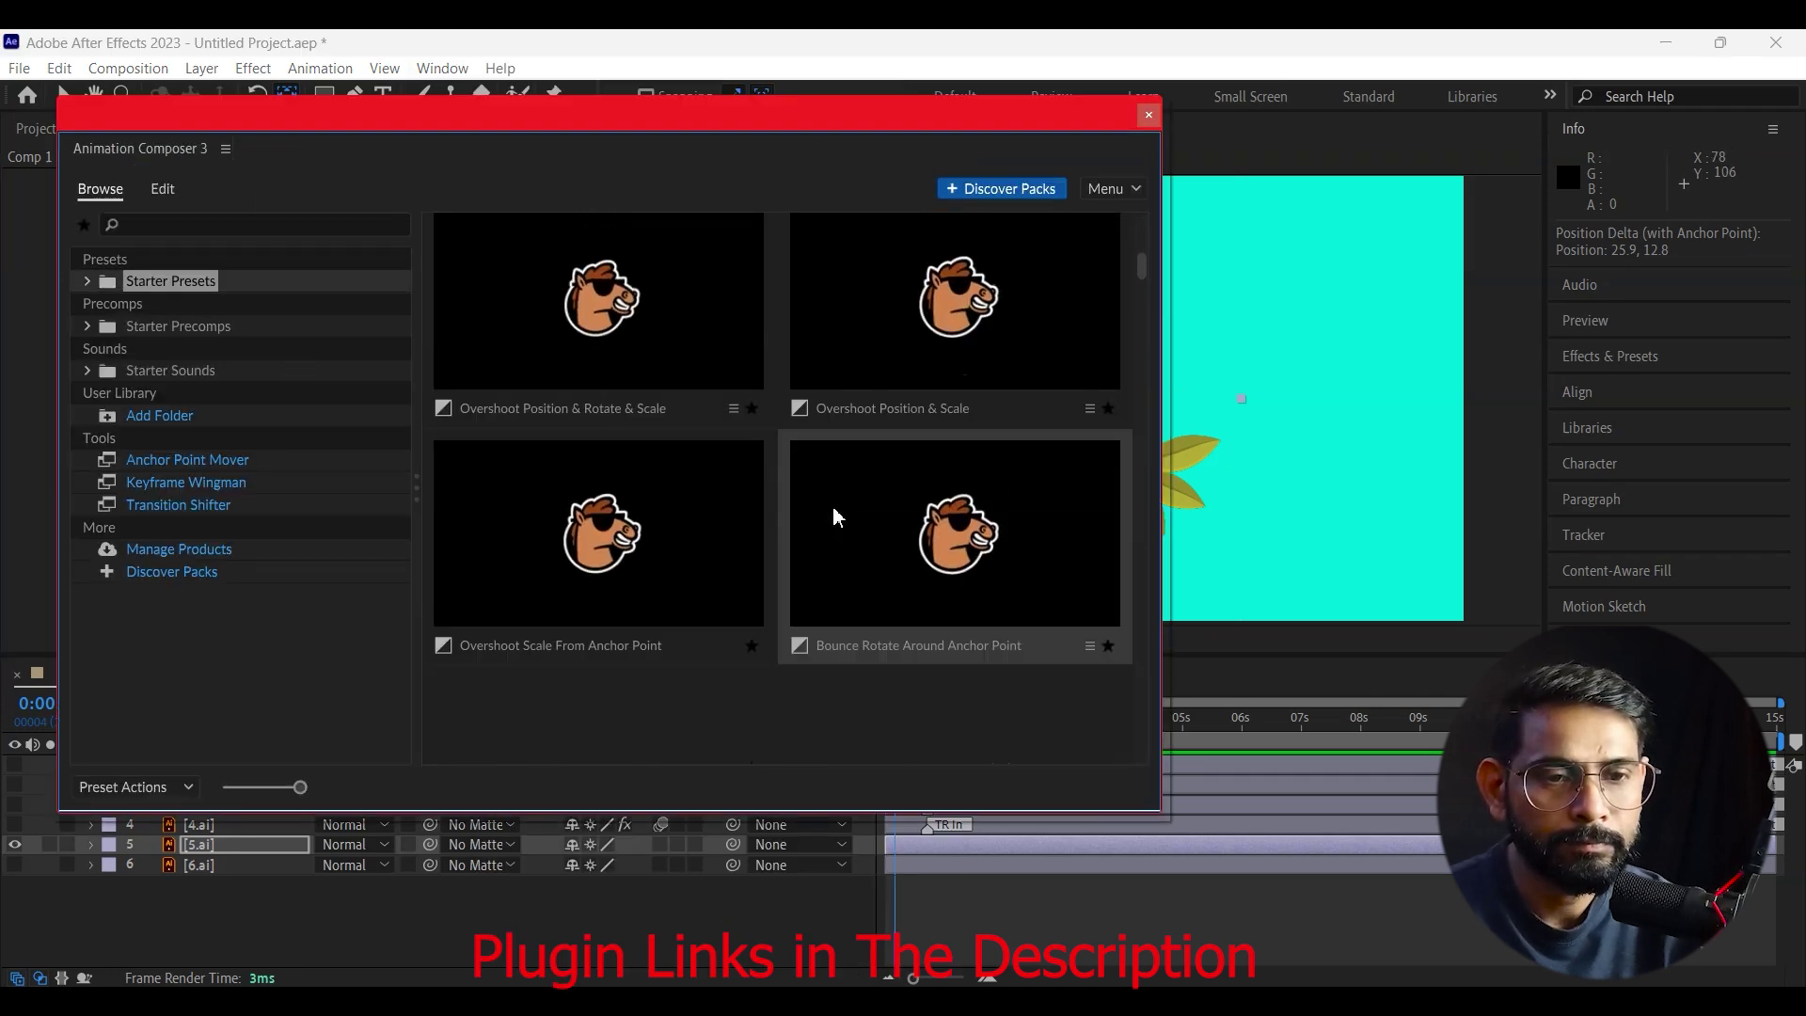
left_click(647, 565)
left_click(1072, 781)
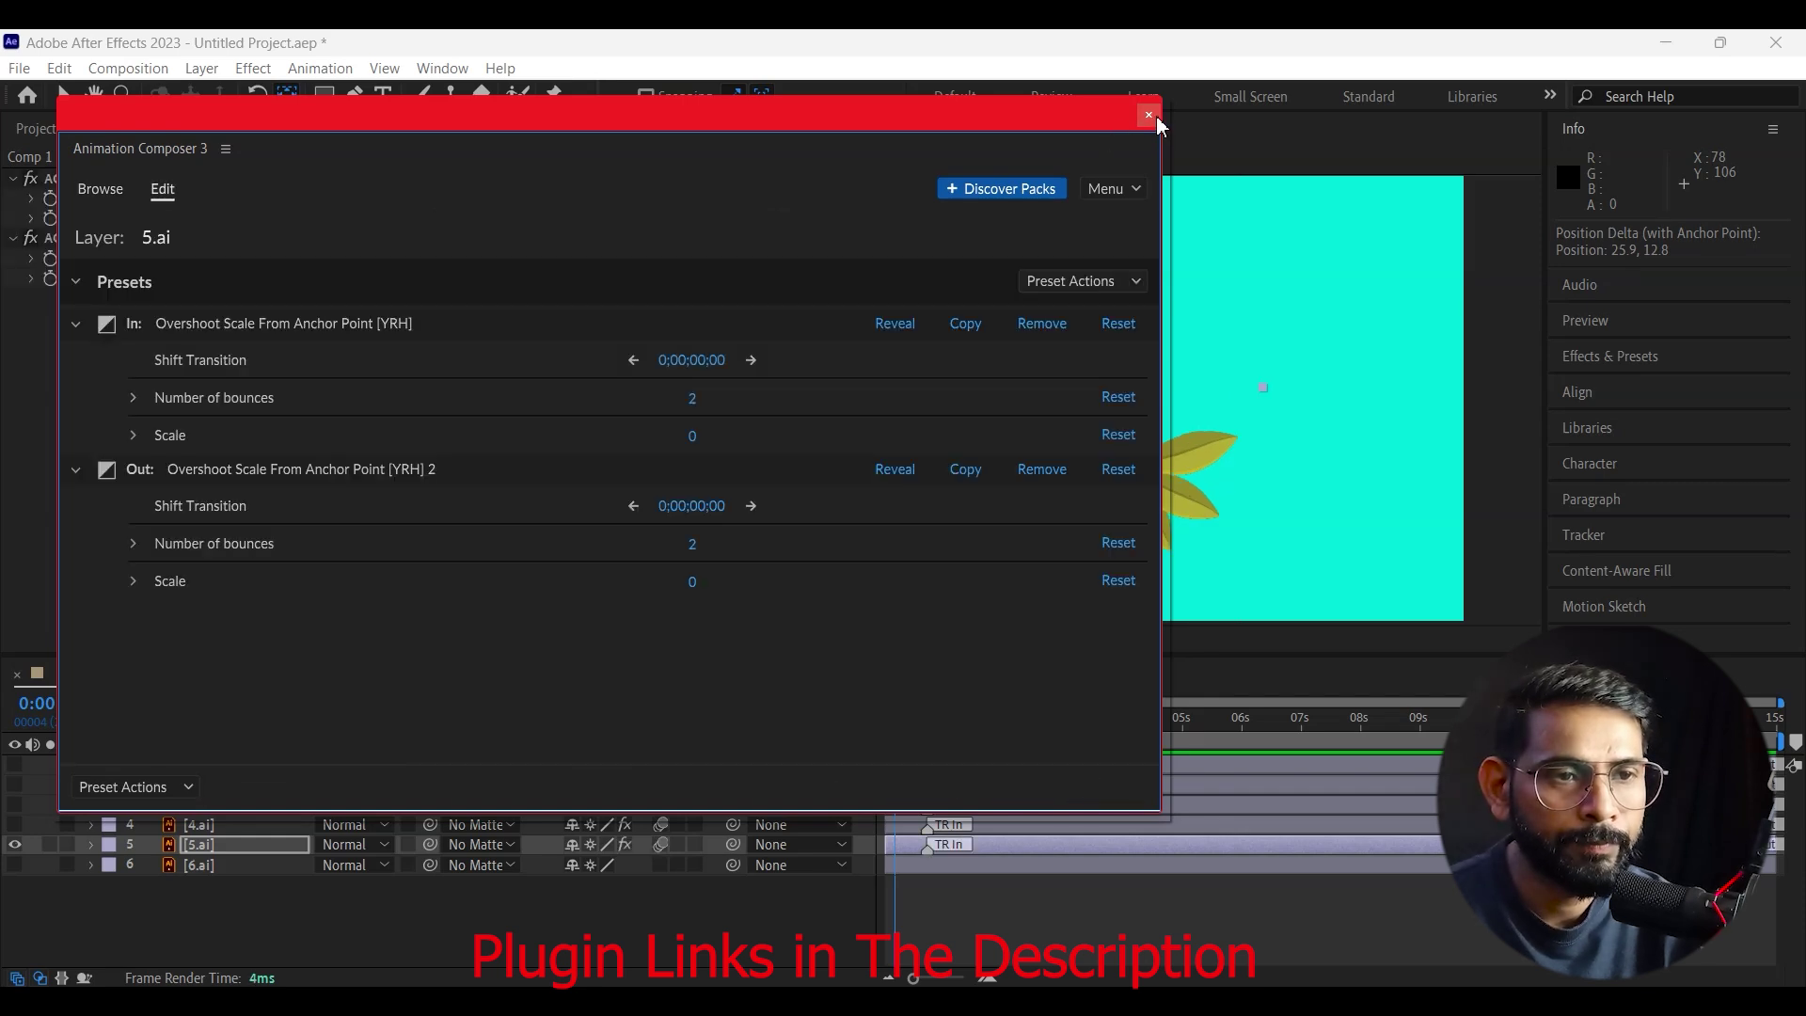
left_click(1149, 116)
left_click(200, 866)
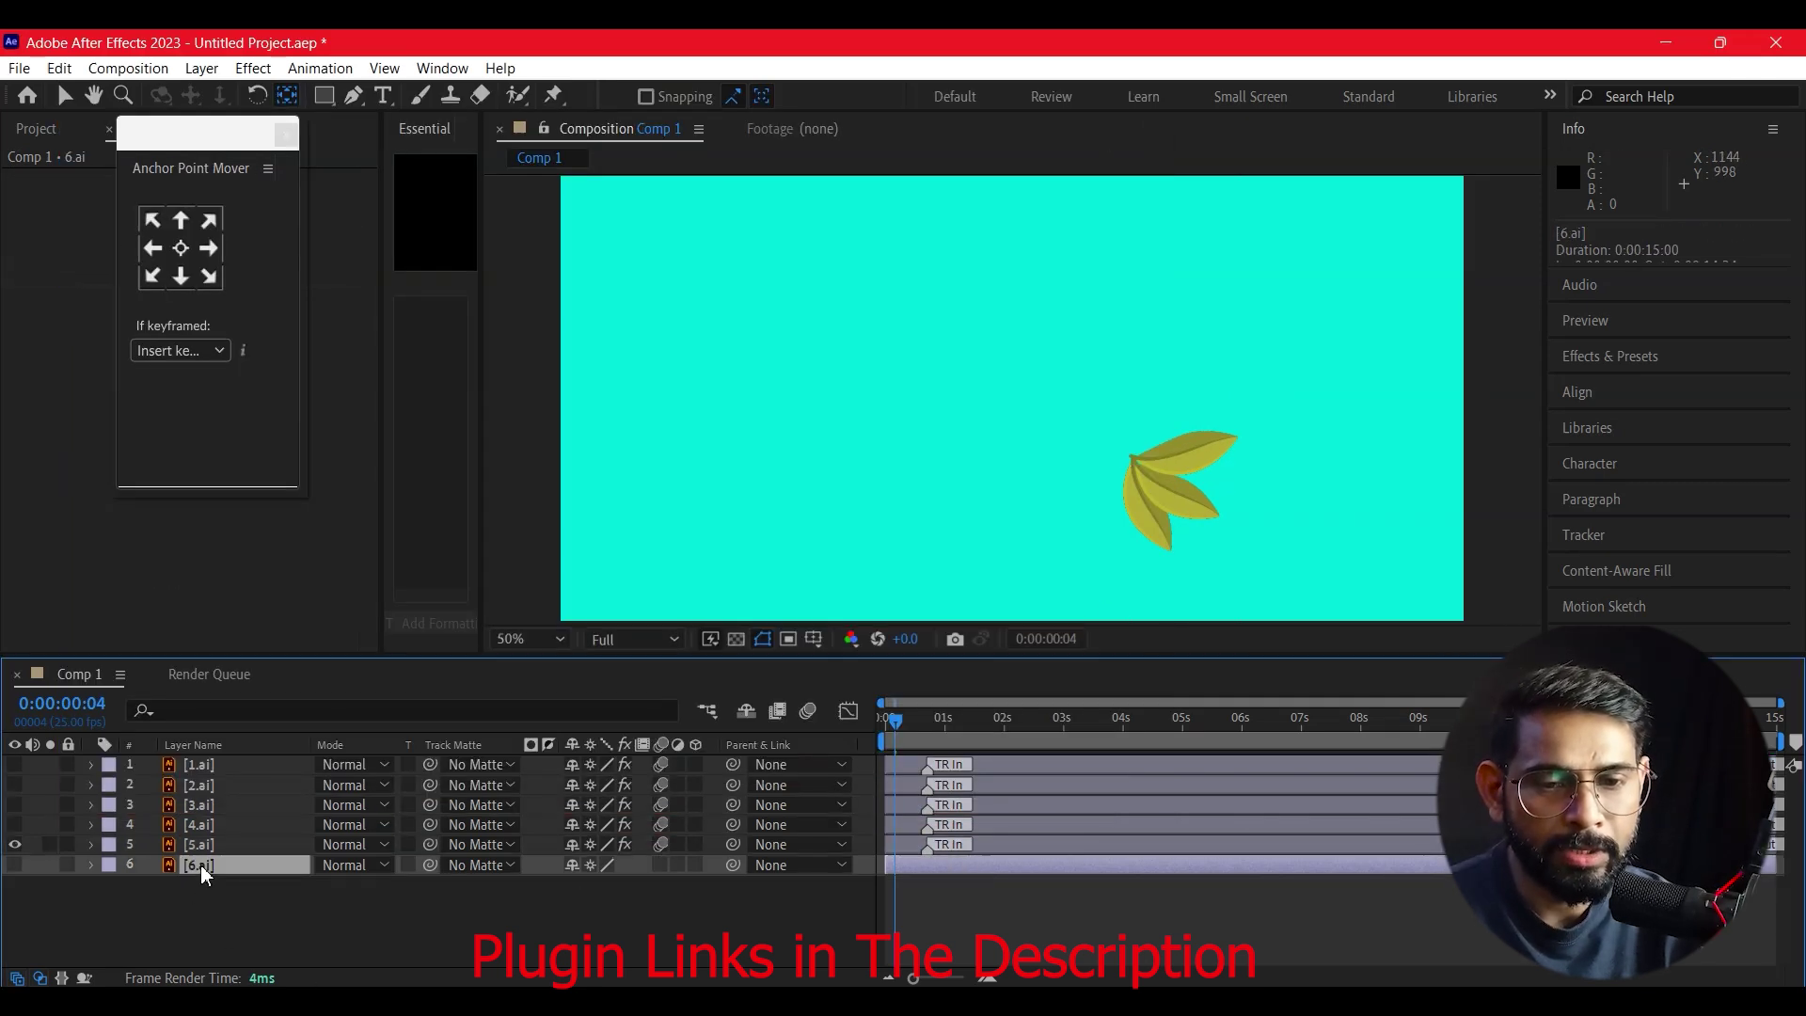
- Hide layer 5 and move 6.ai's anchor point to the left leaf's base
left_click(15, 865)
left_click(14, 844)
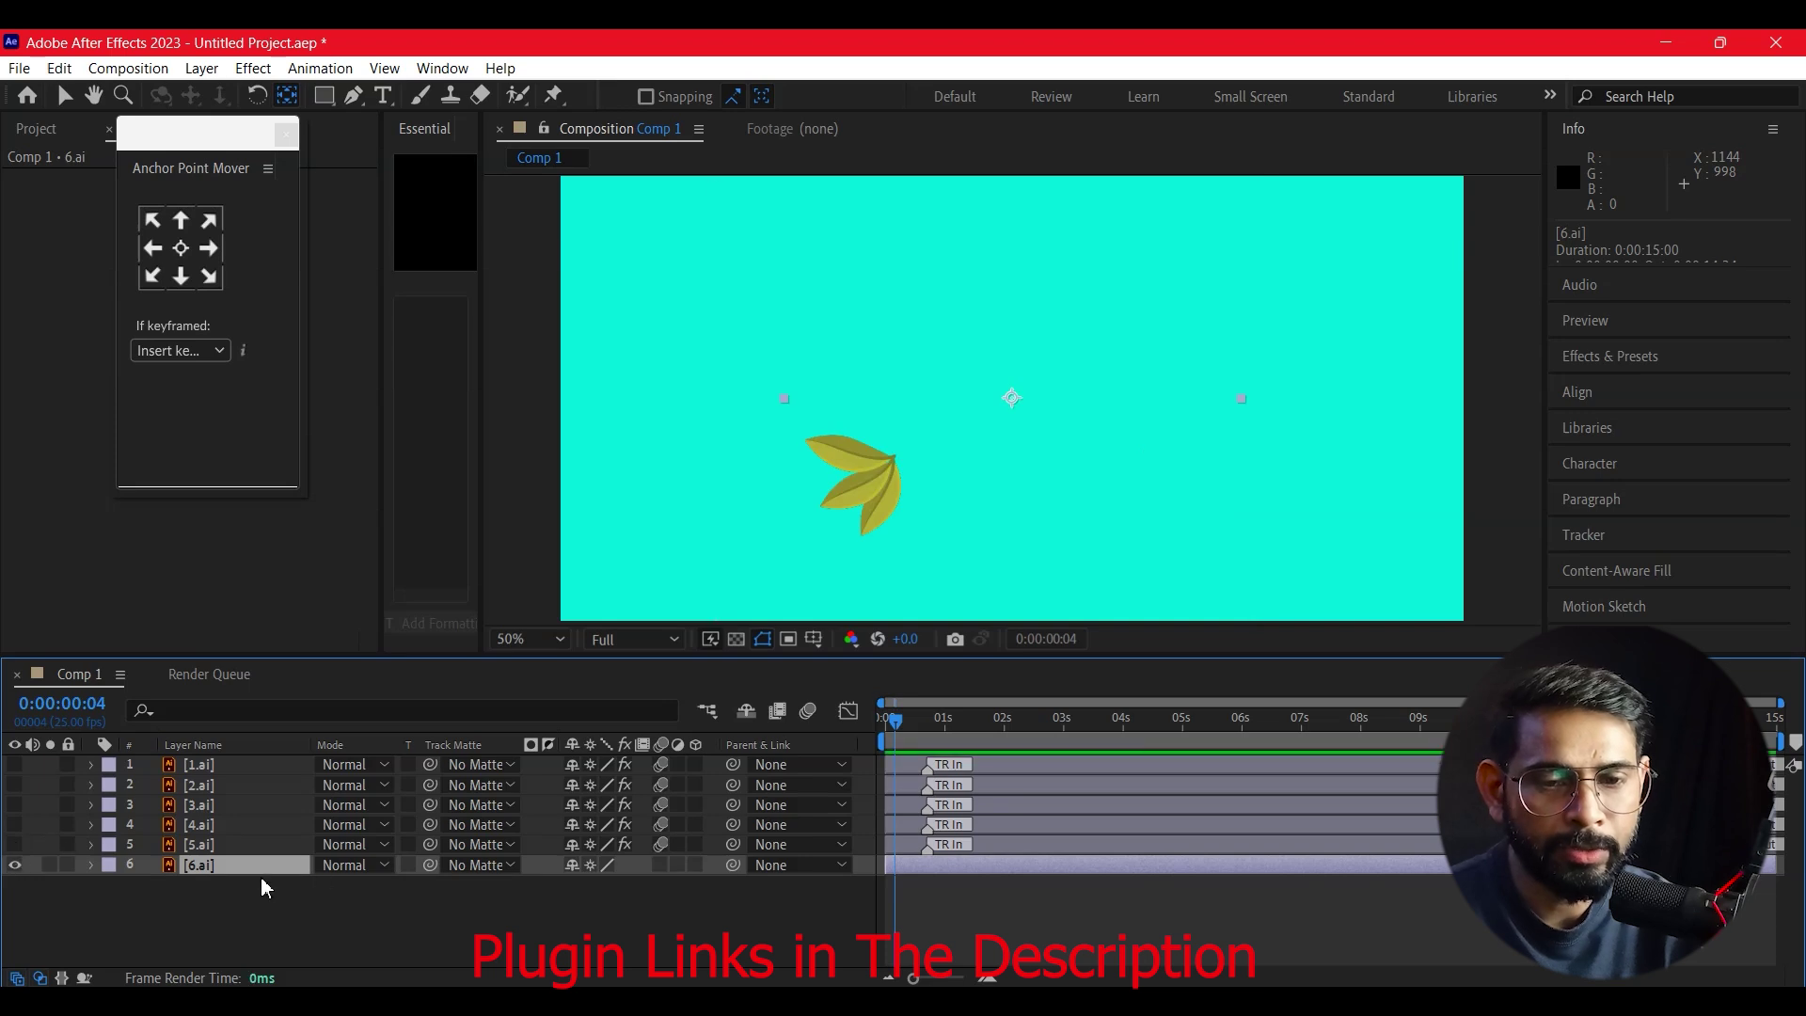
left_click_drag(1008, 398, 888, 460)
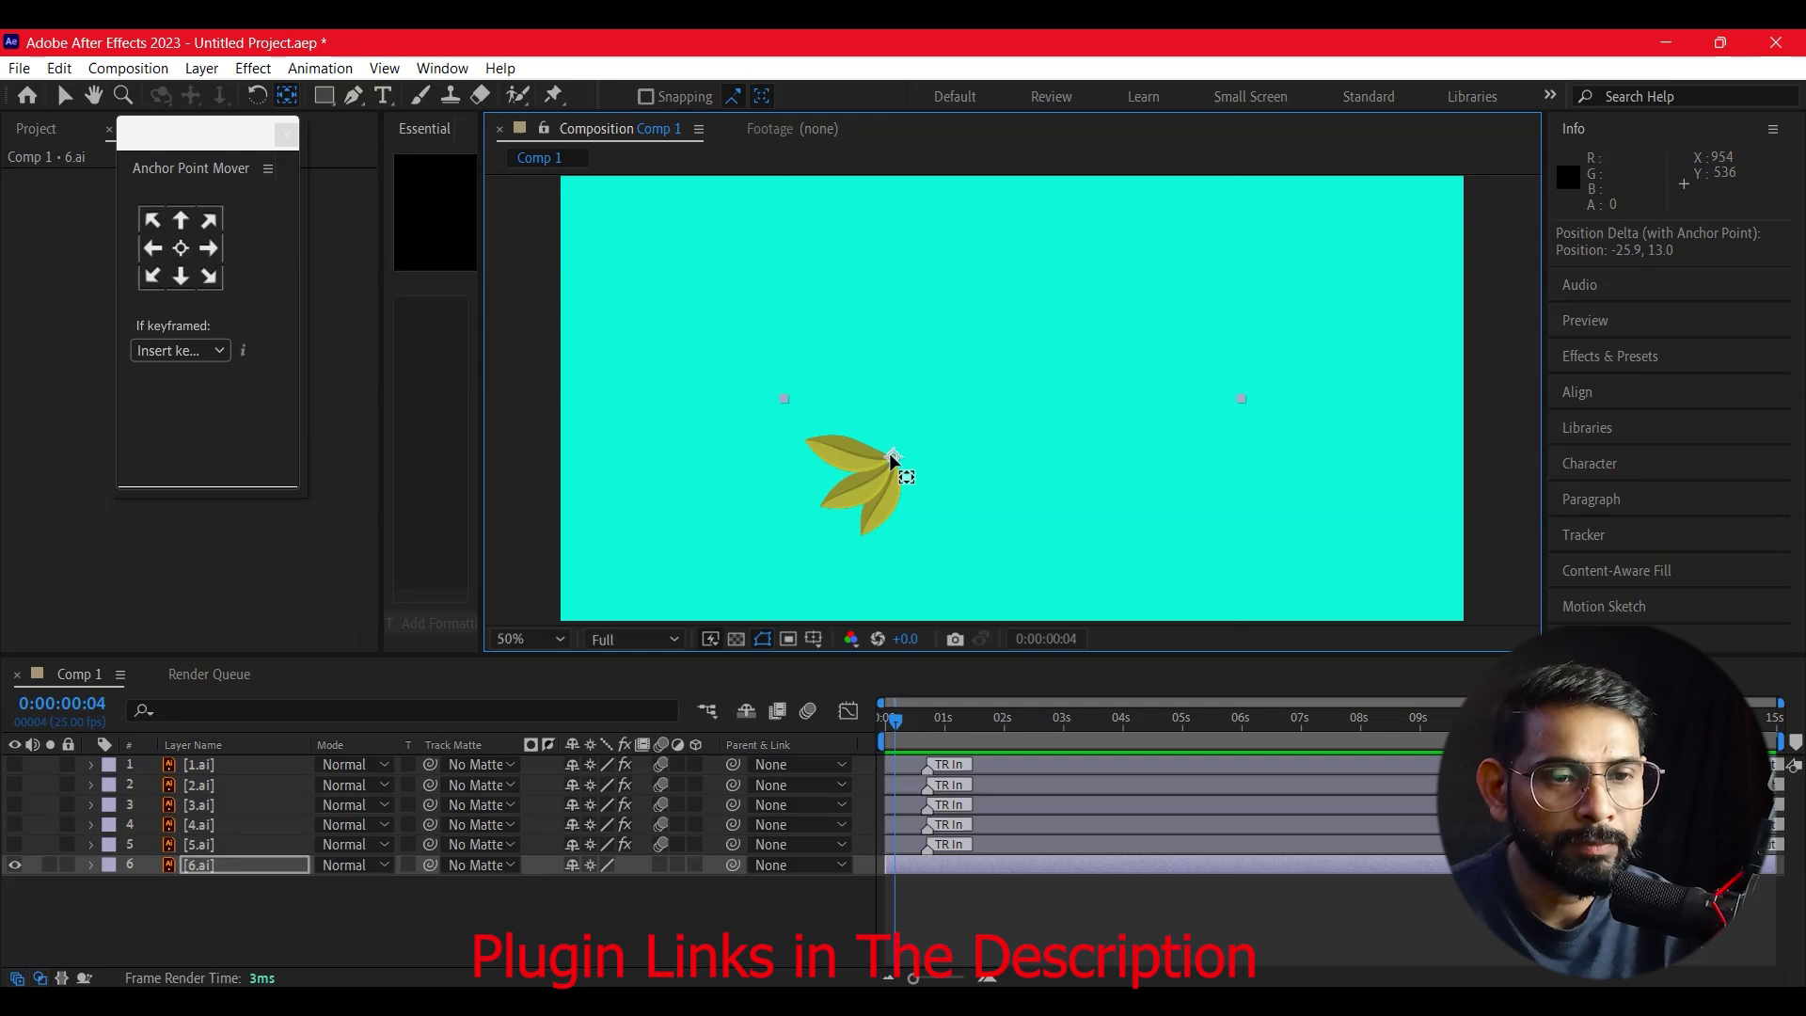
- Give 6.ai the Overshoot Scale From Anchor Point preset as both in and out animations
left_click(230, 864)
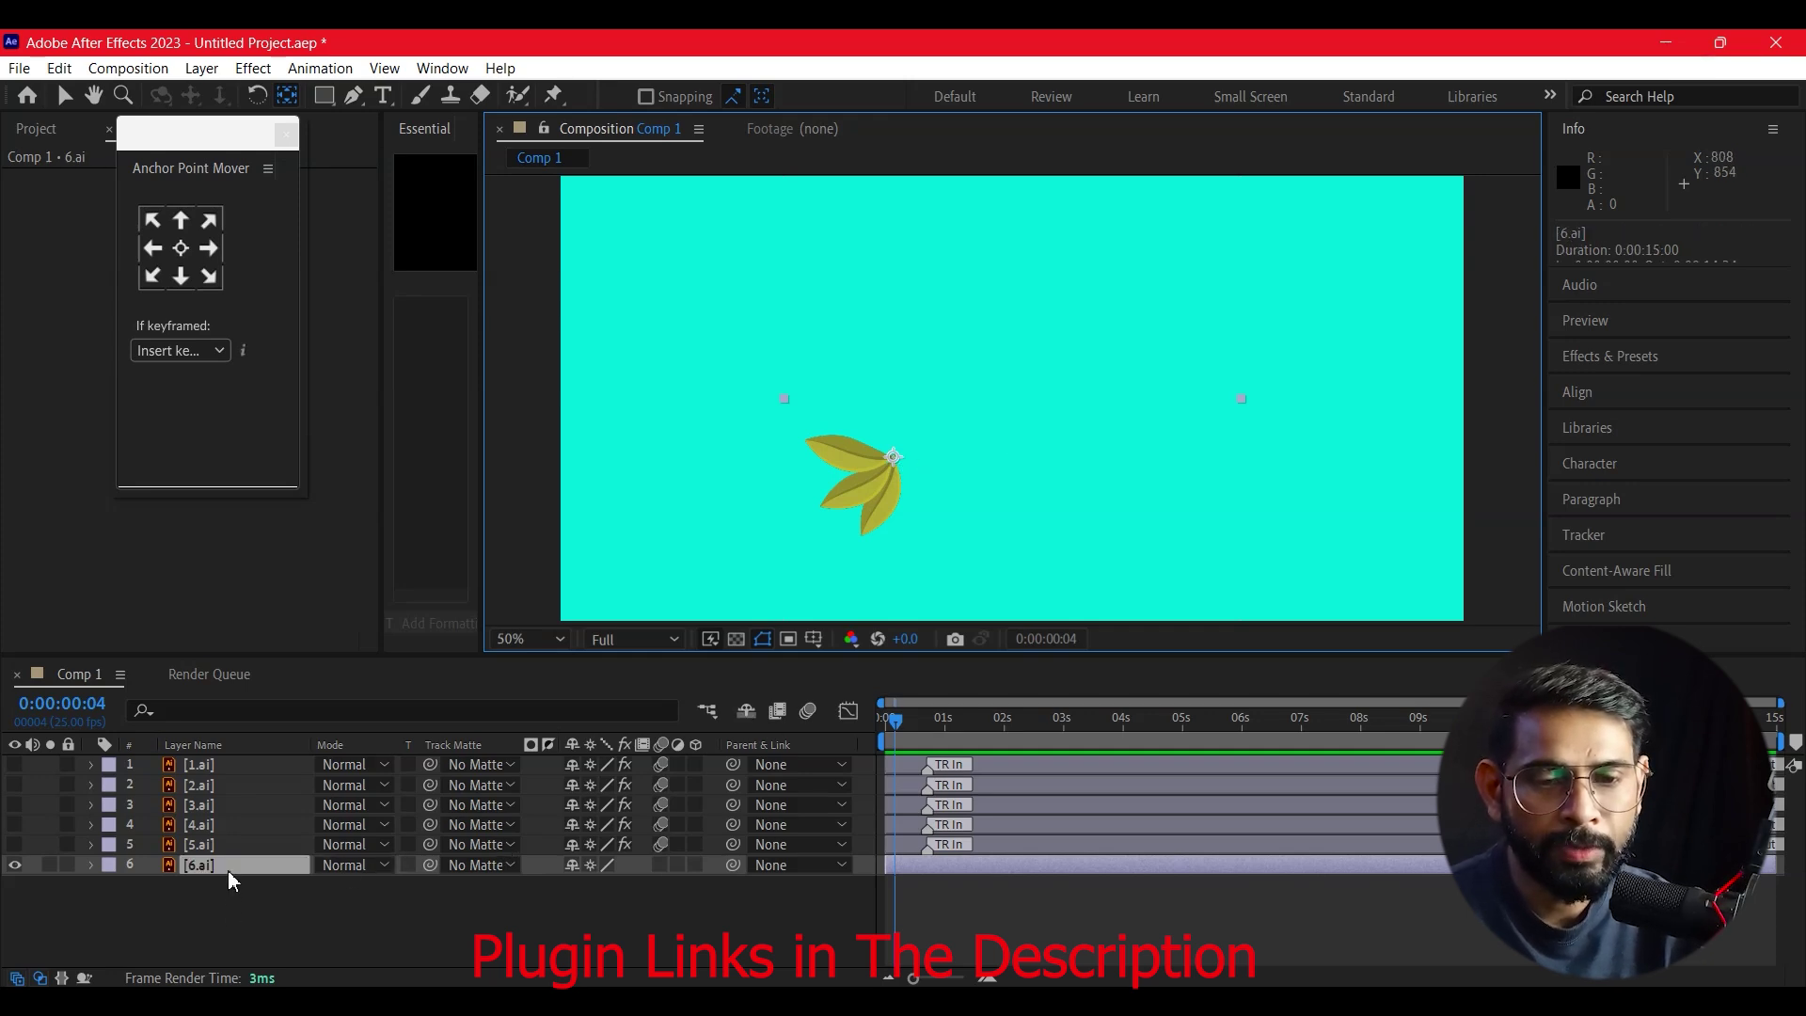
left_click(442, 67)
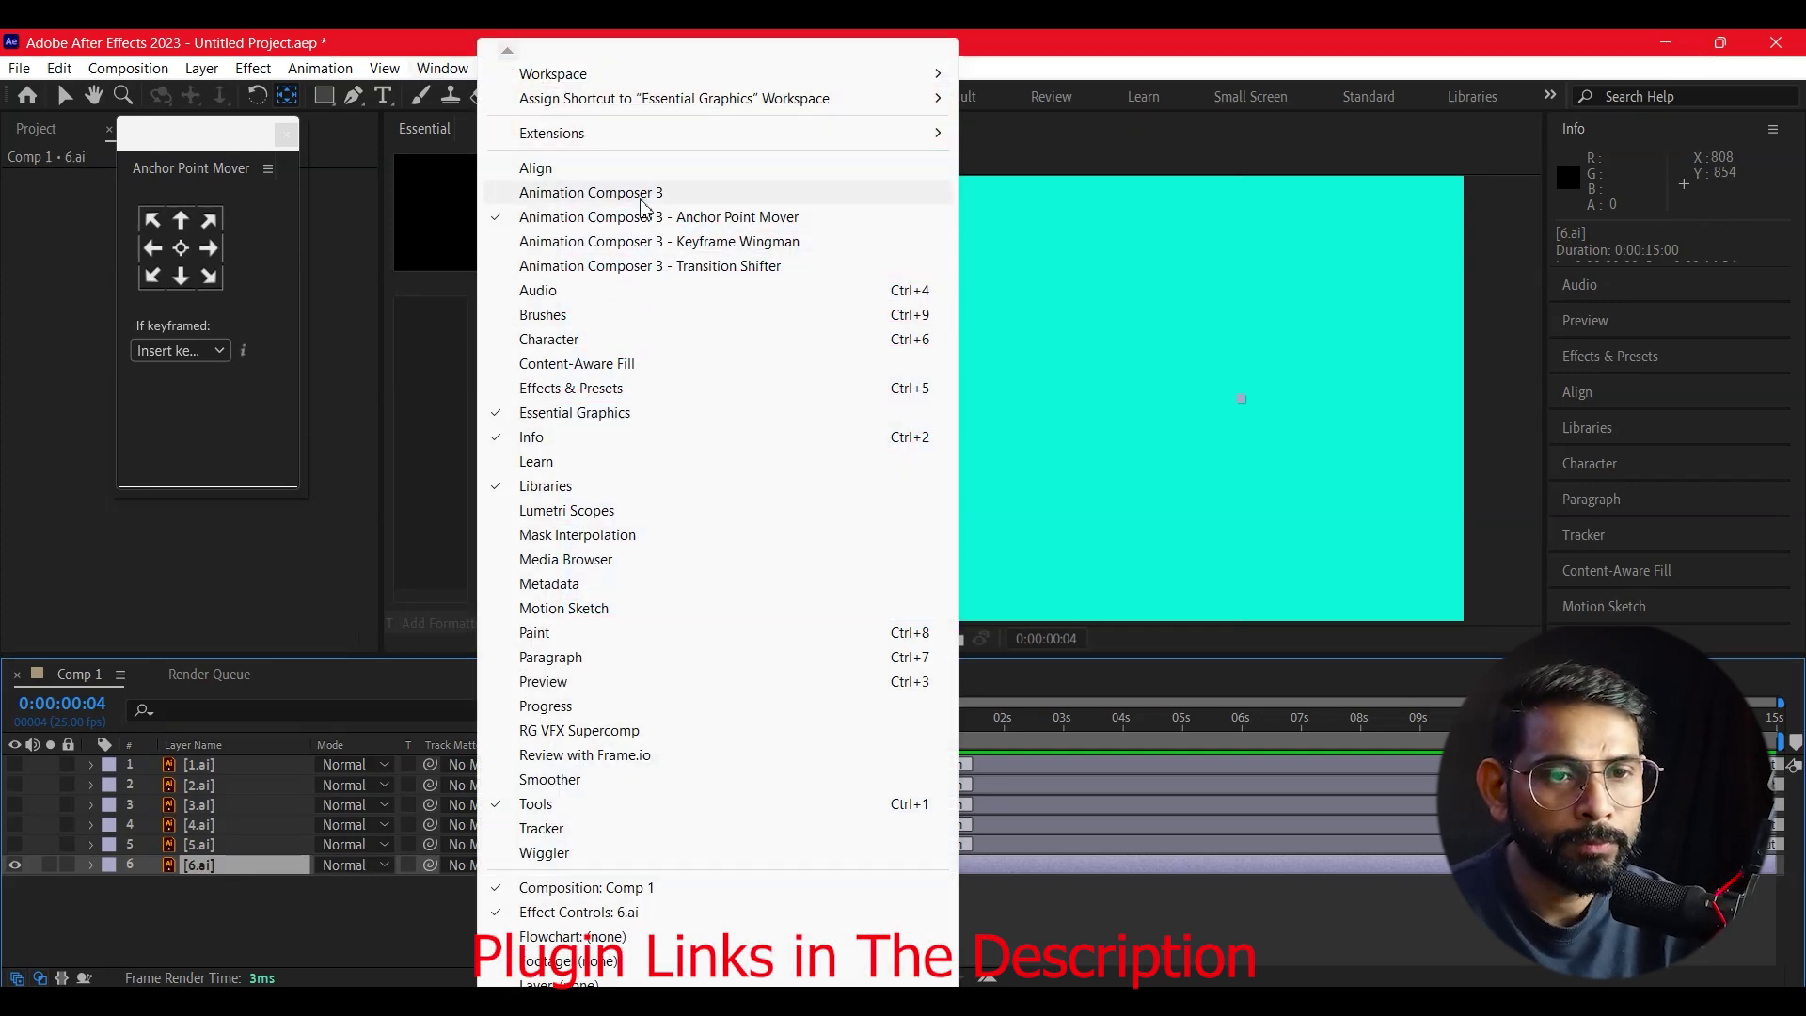
left_click(591, 192)
left_click(170, 281)
scroll(895, 532, "down", 3)
scroll(897, 533, "down", 1)
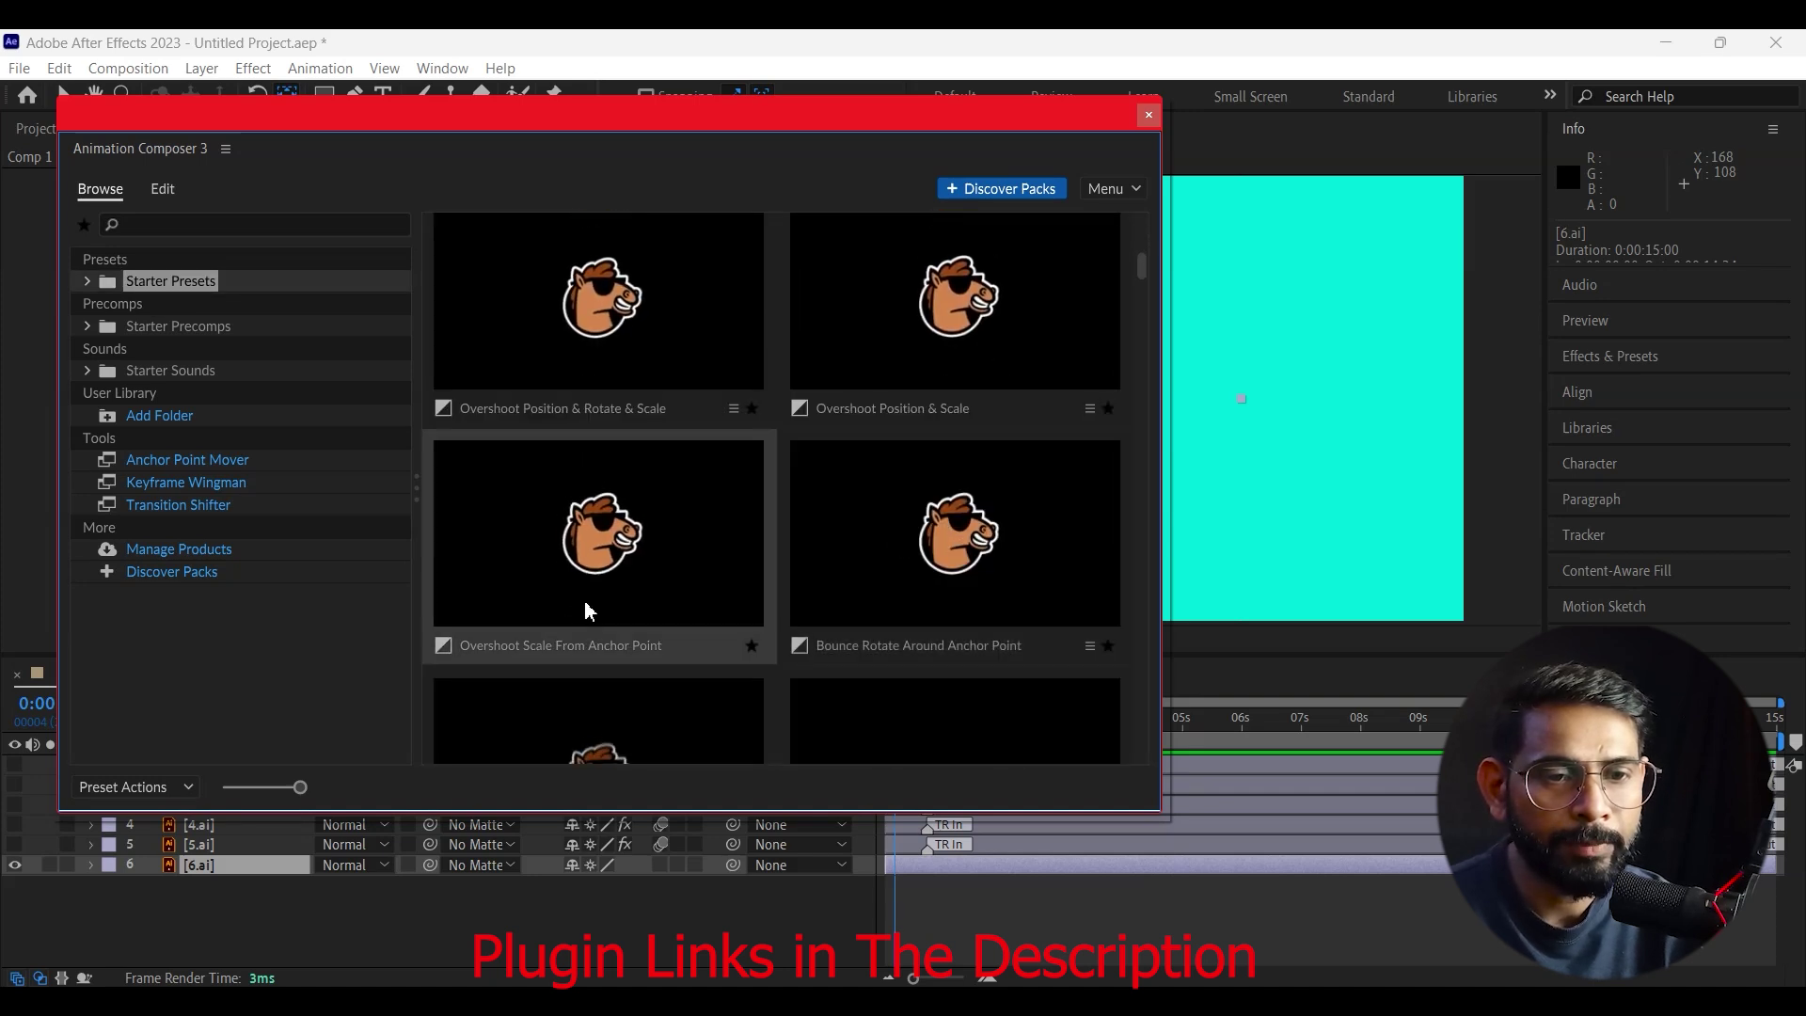
left_click(522, 593)
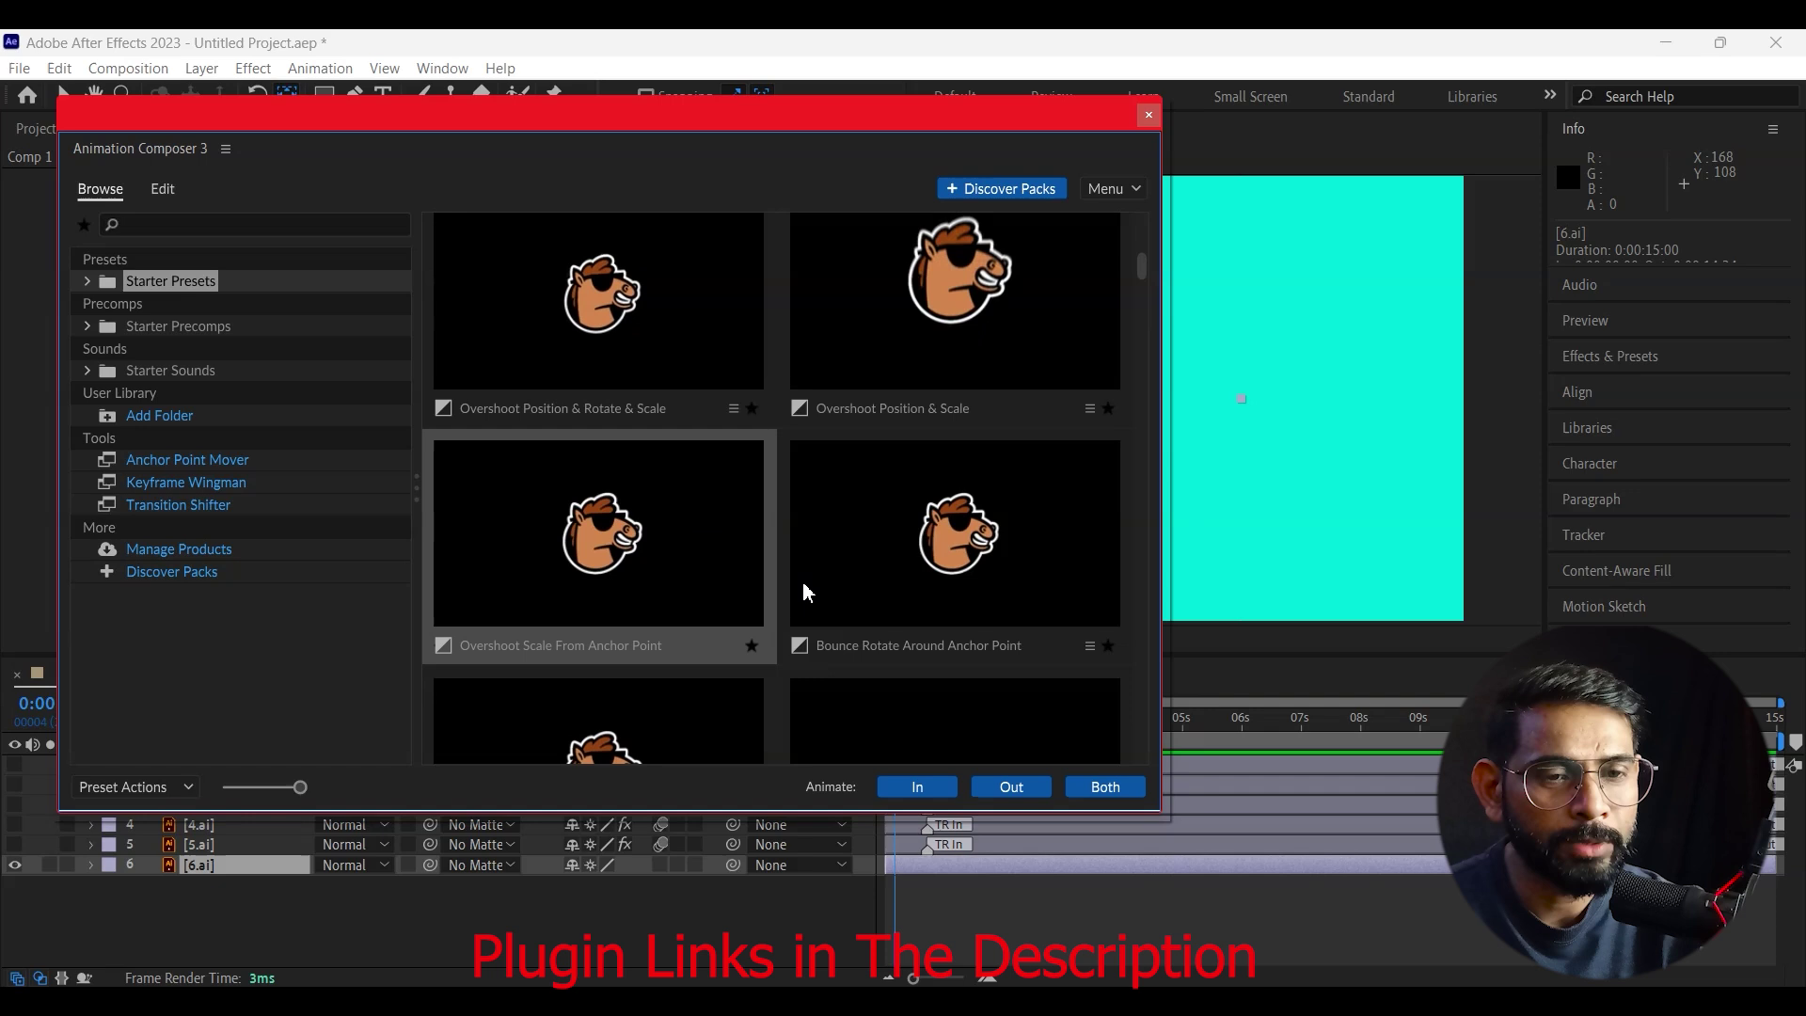
left_click(1121, 796)
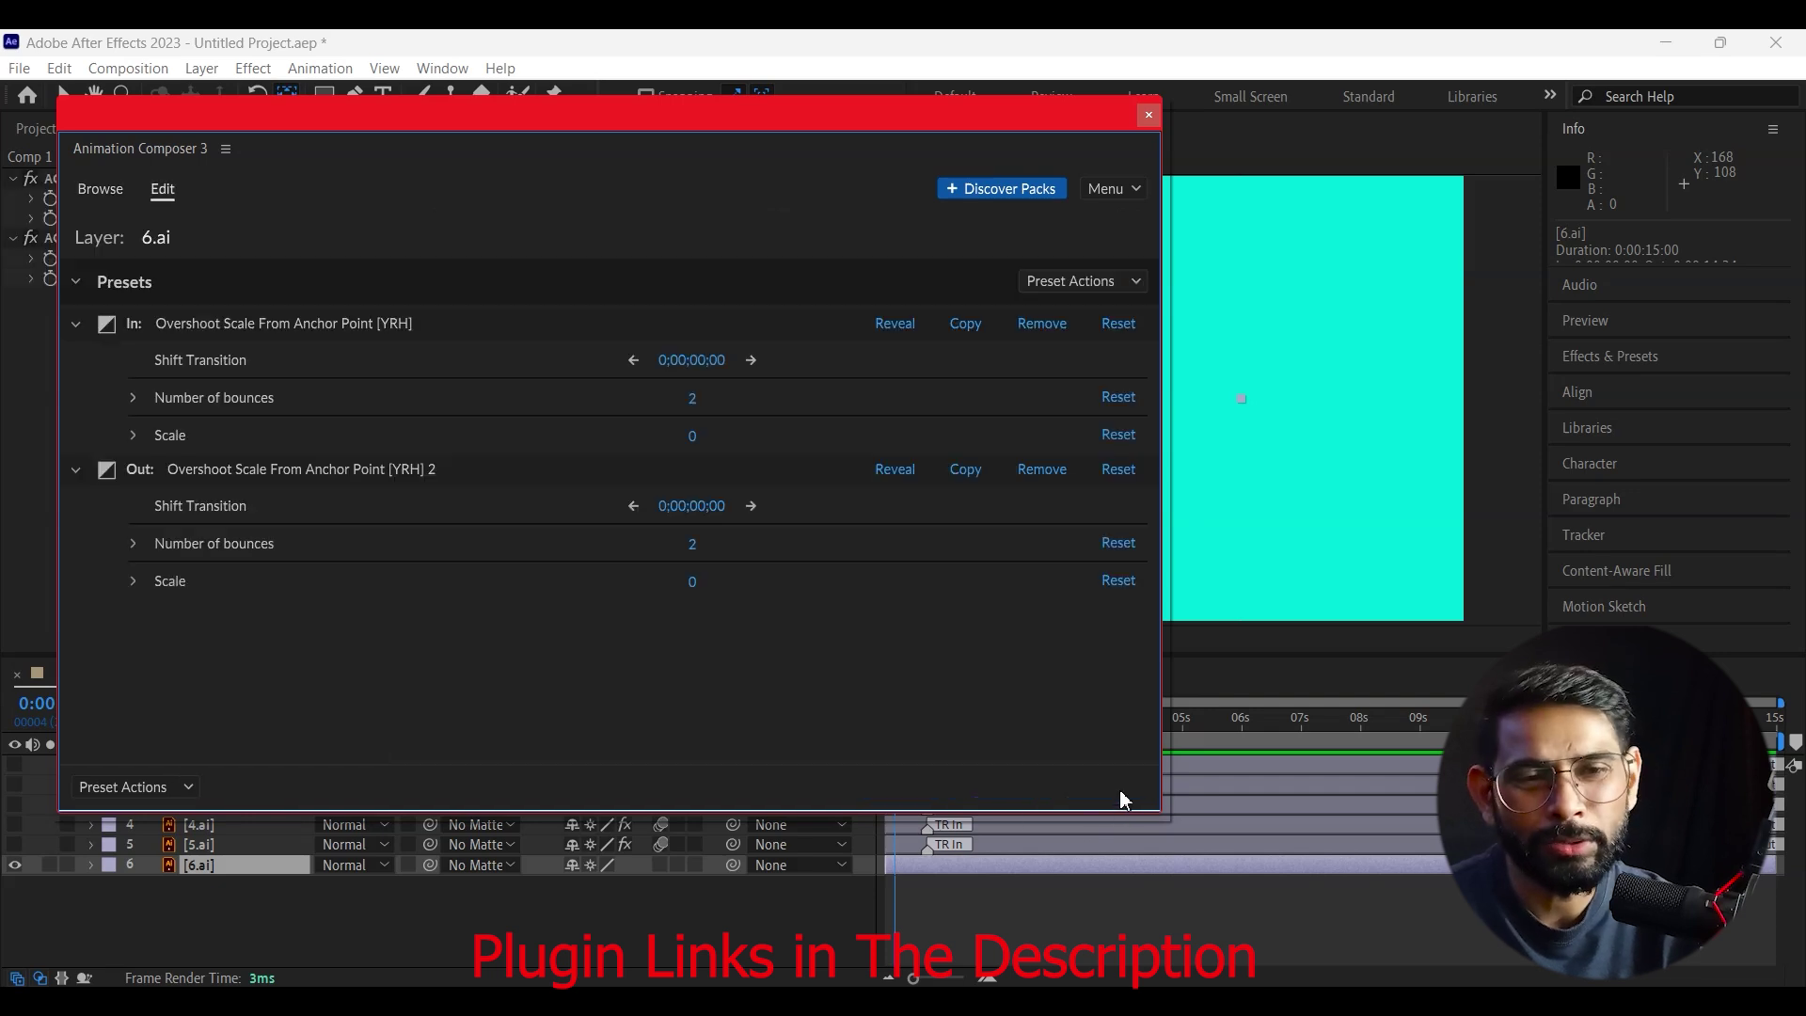
left_click(1150, 116)
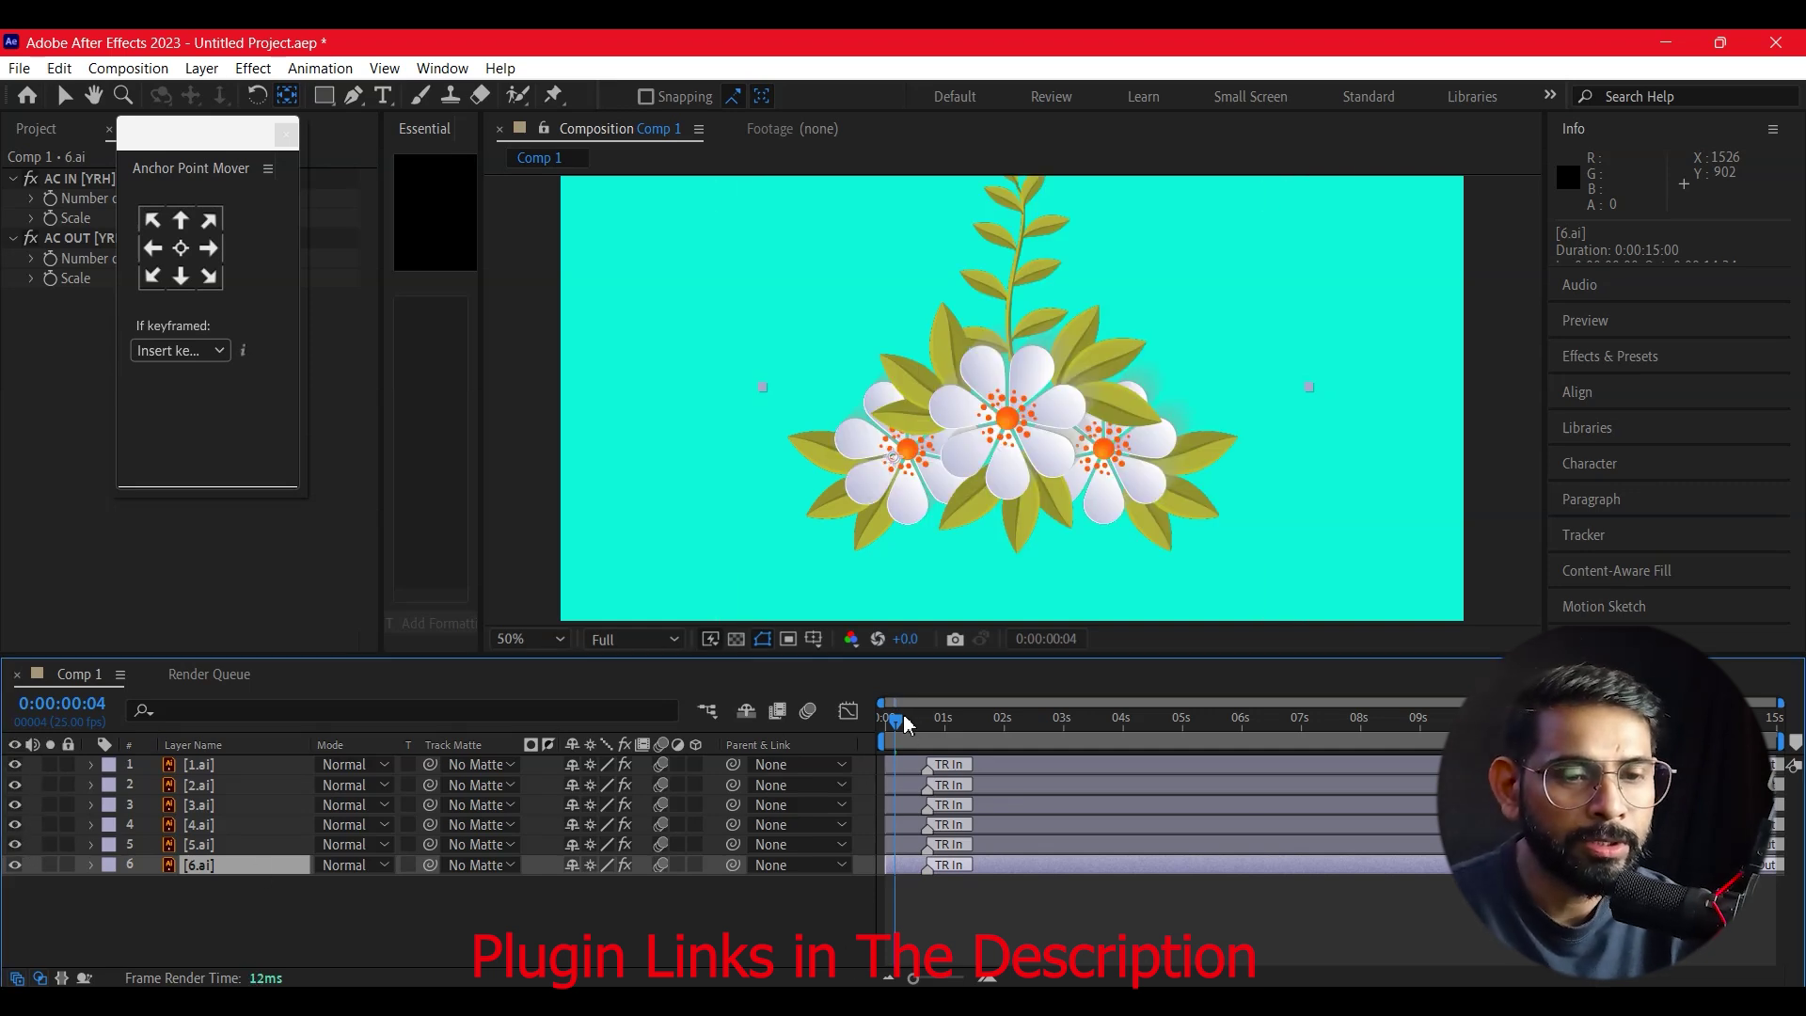
key("Home")
key("space")
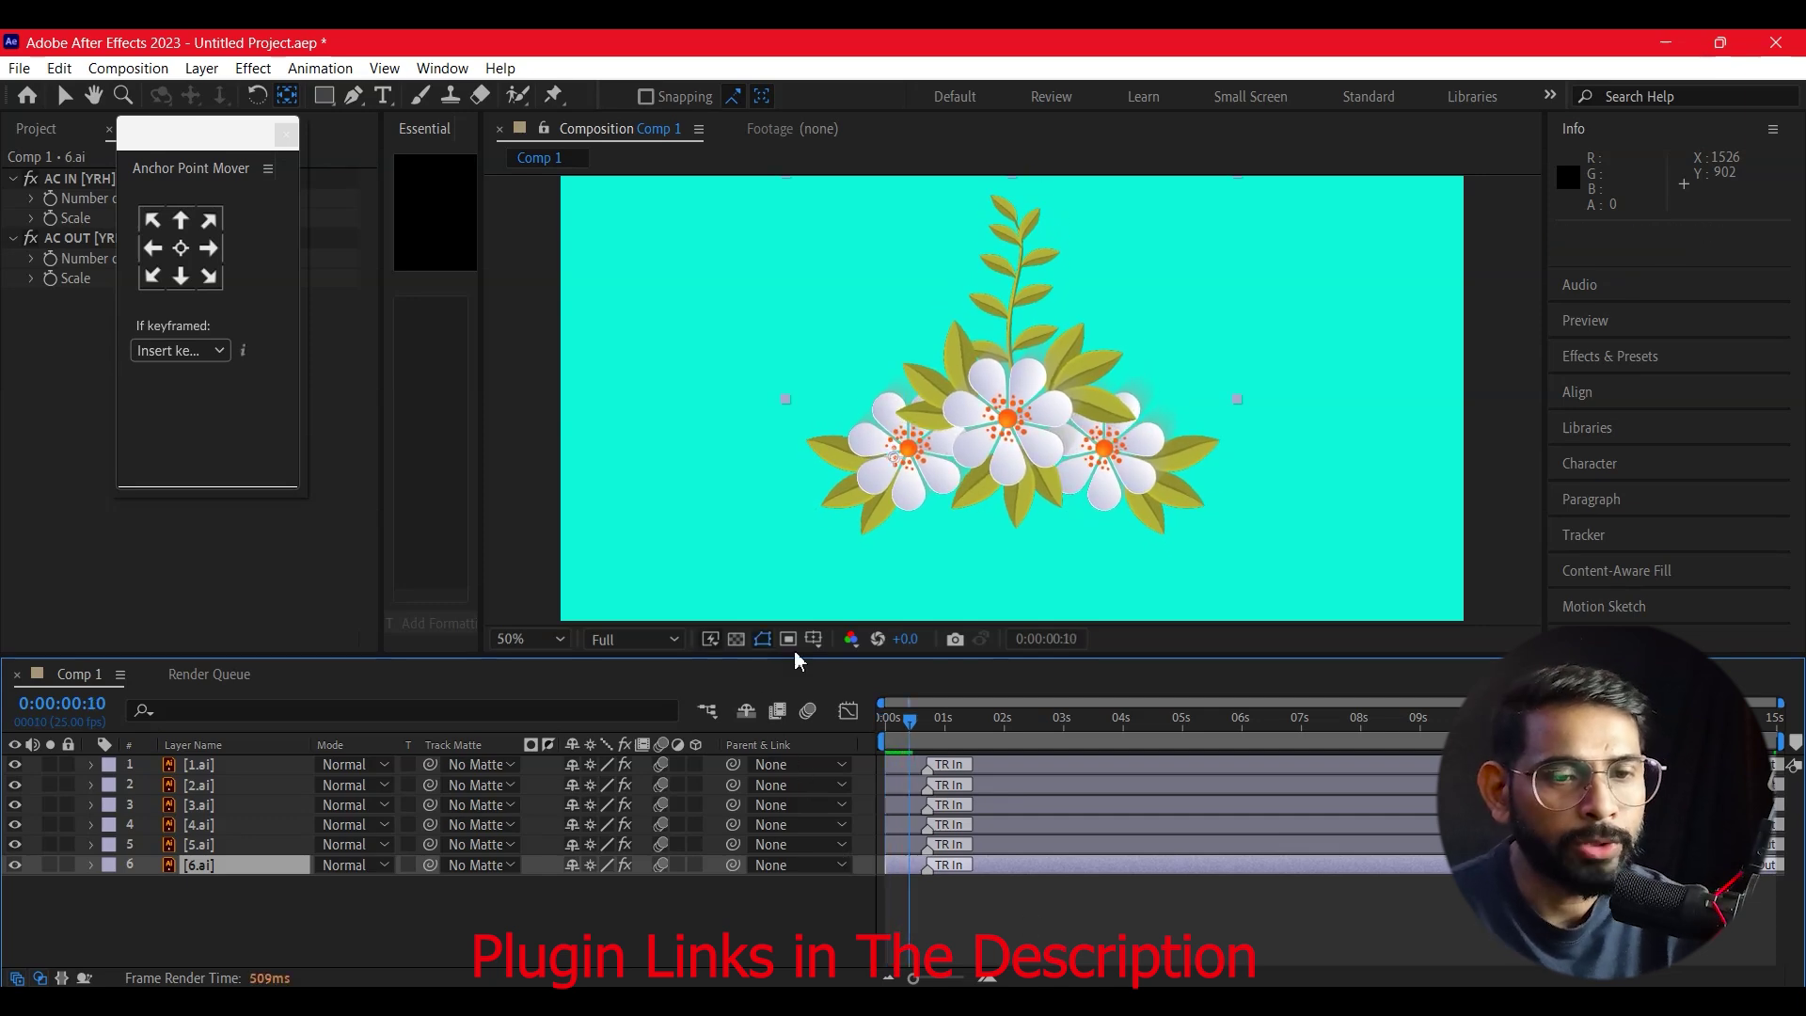
left_click(630, 639)
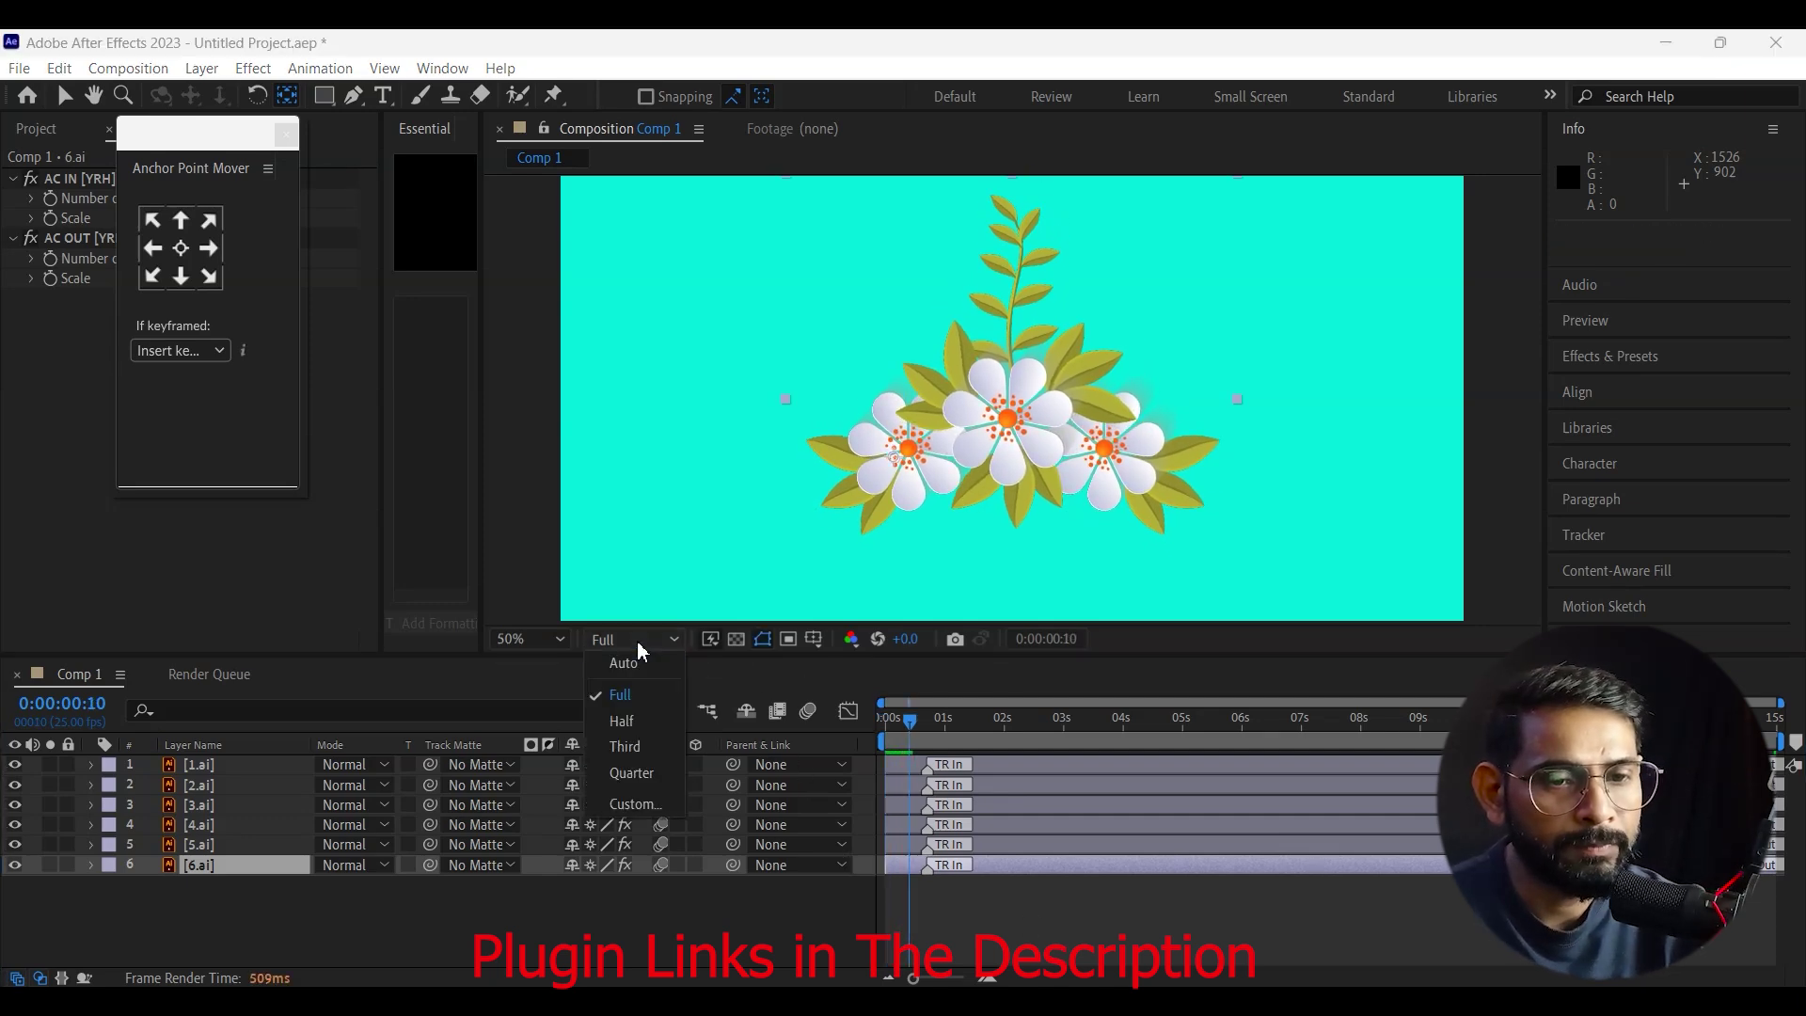
left_click(624, 746)
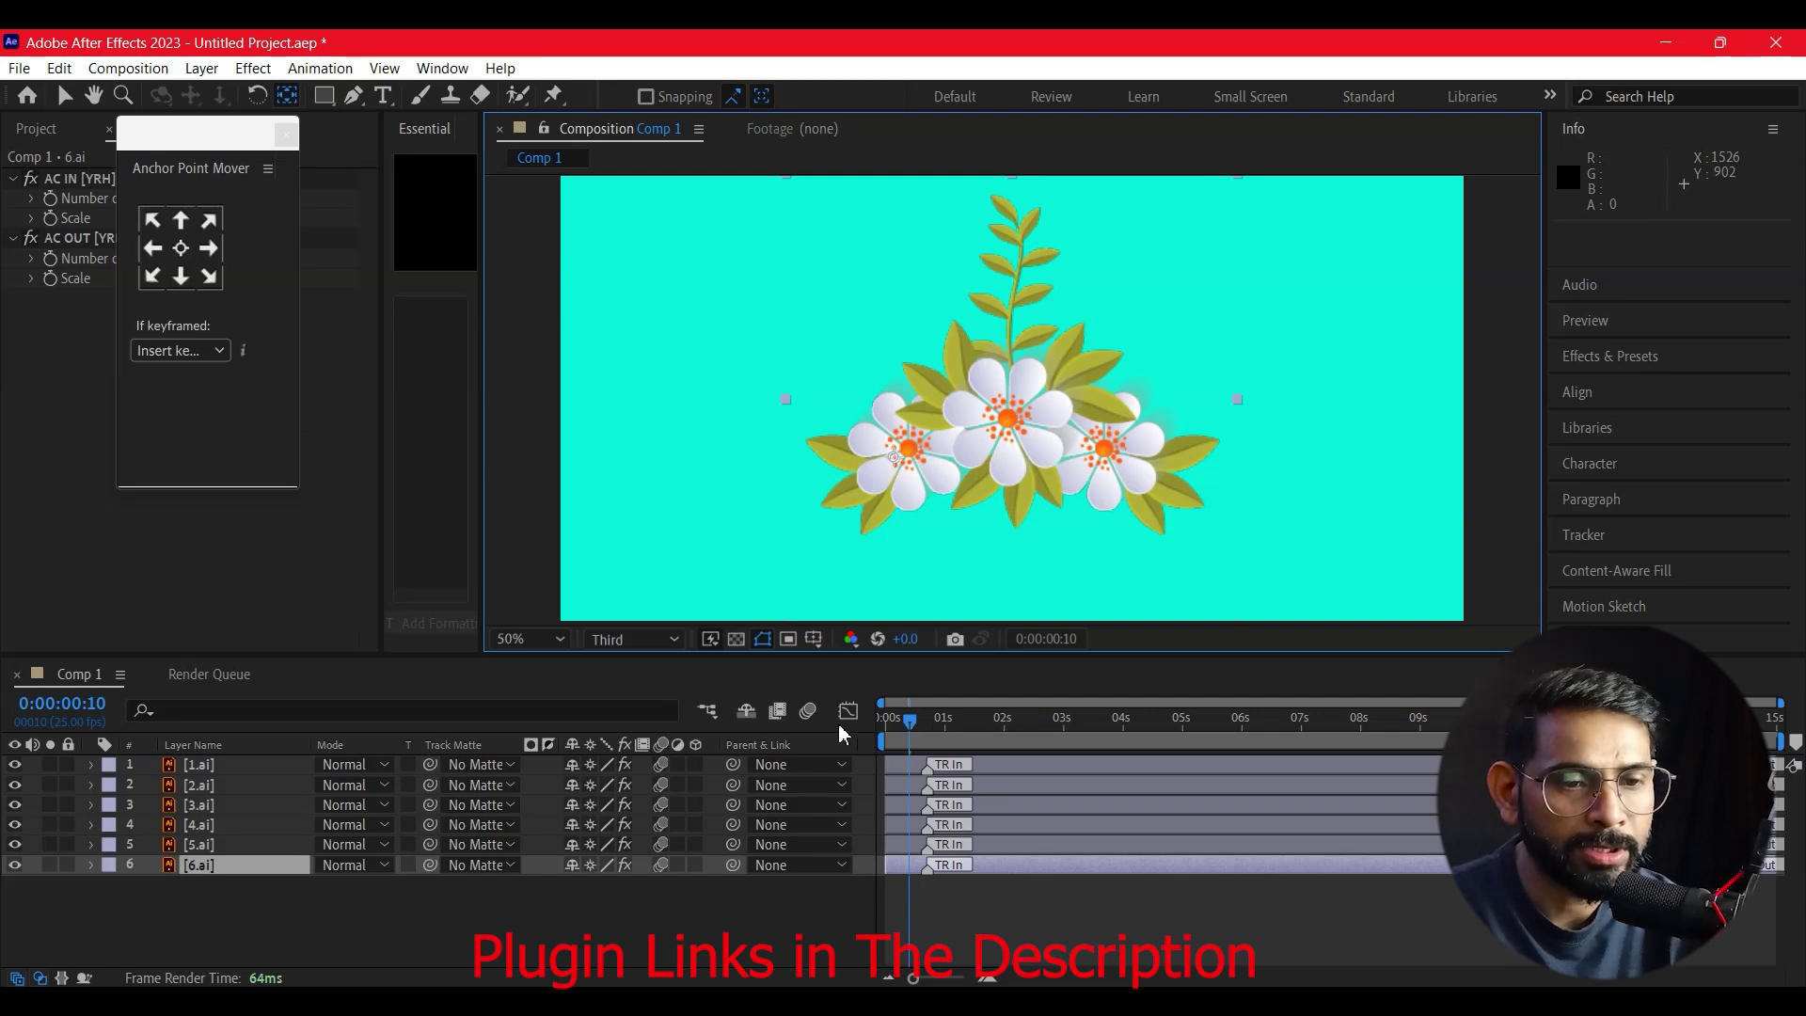
key("Home")
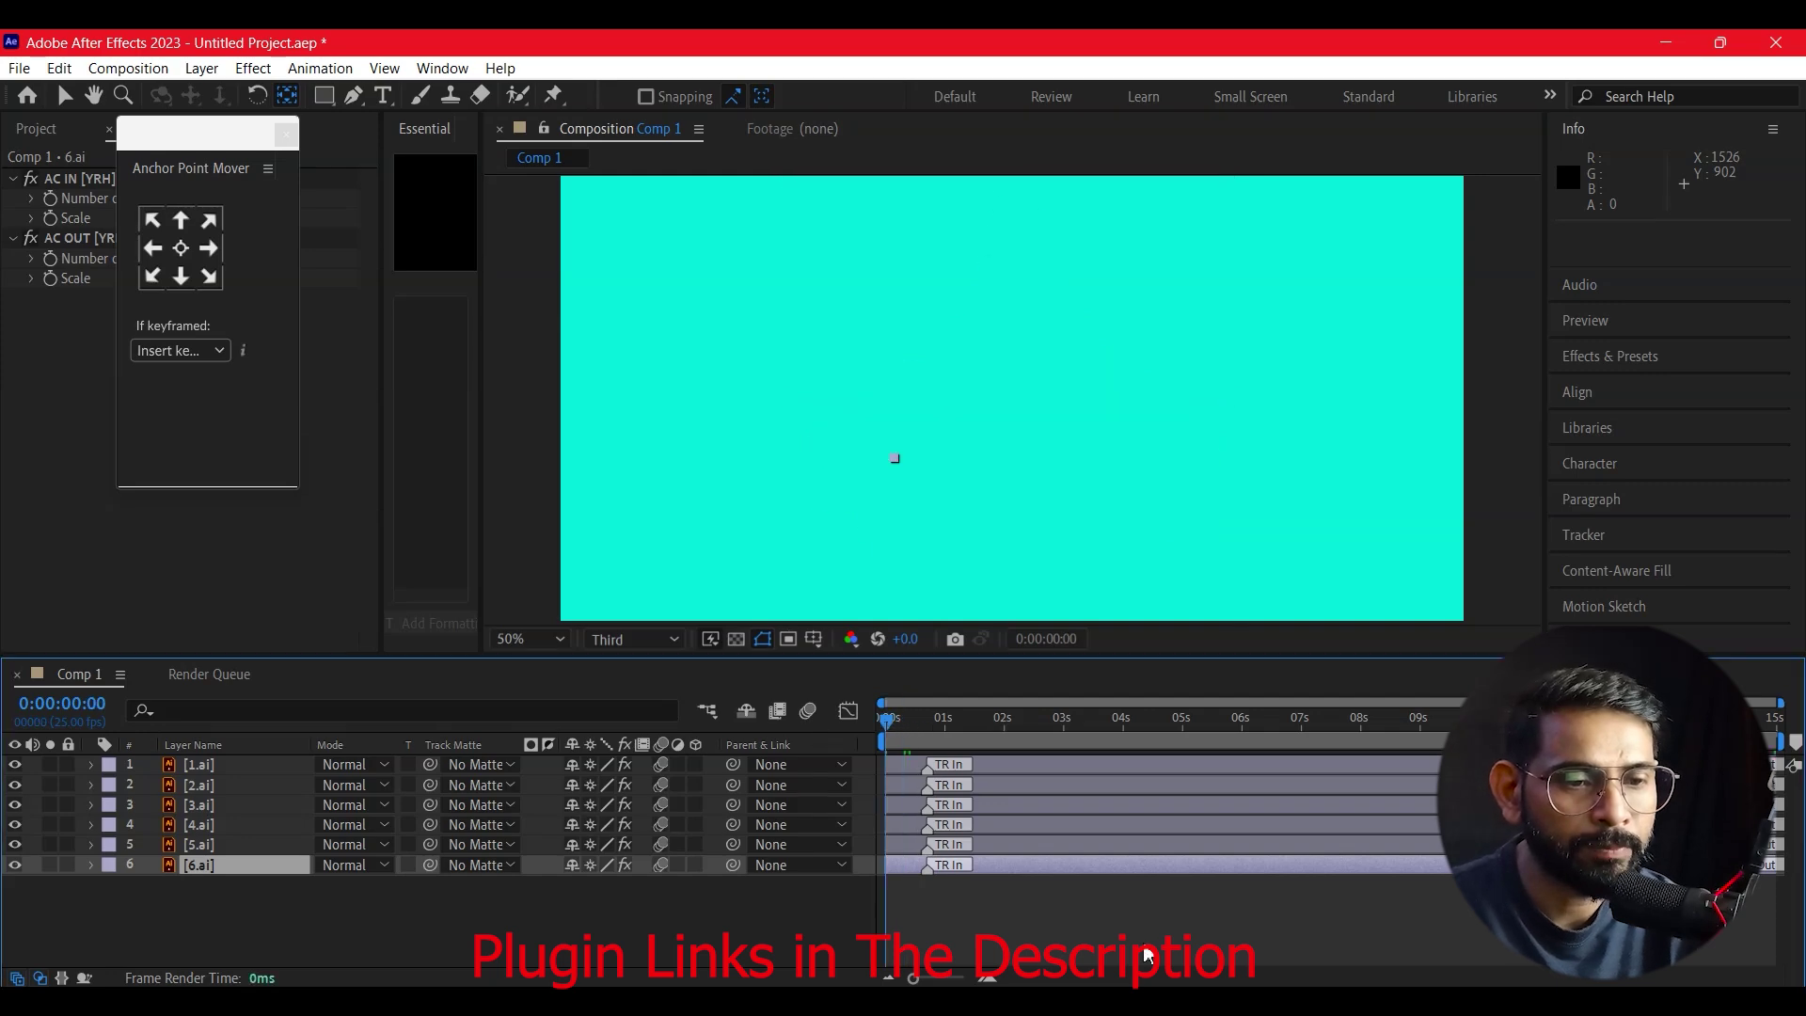
left_click(1140, 954)
key("ctrl+z")
key("ctrl+z")
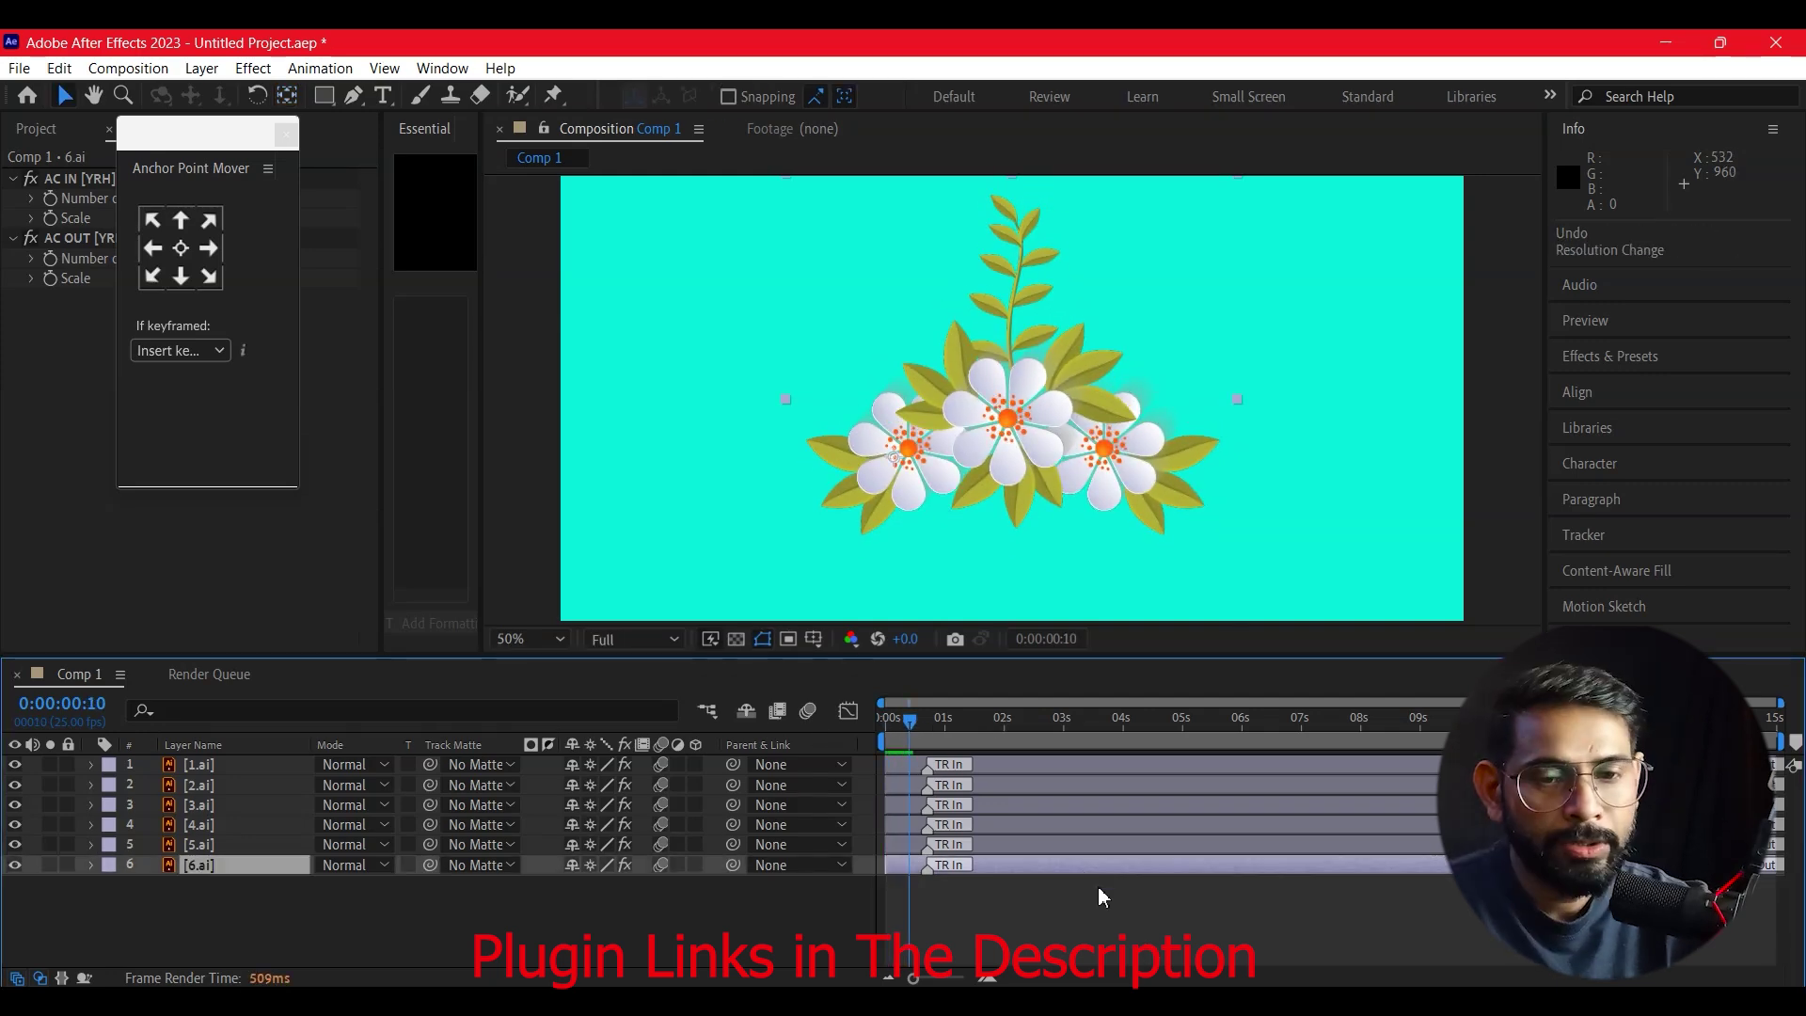
mouse_move(909, 721)
left_mouse_down()
mouse_move(923, 722)
mouse_move(898, 745)
left_mouse_up()
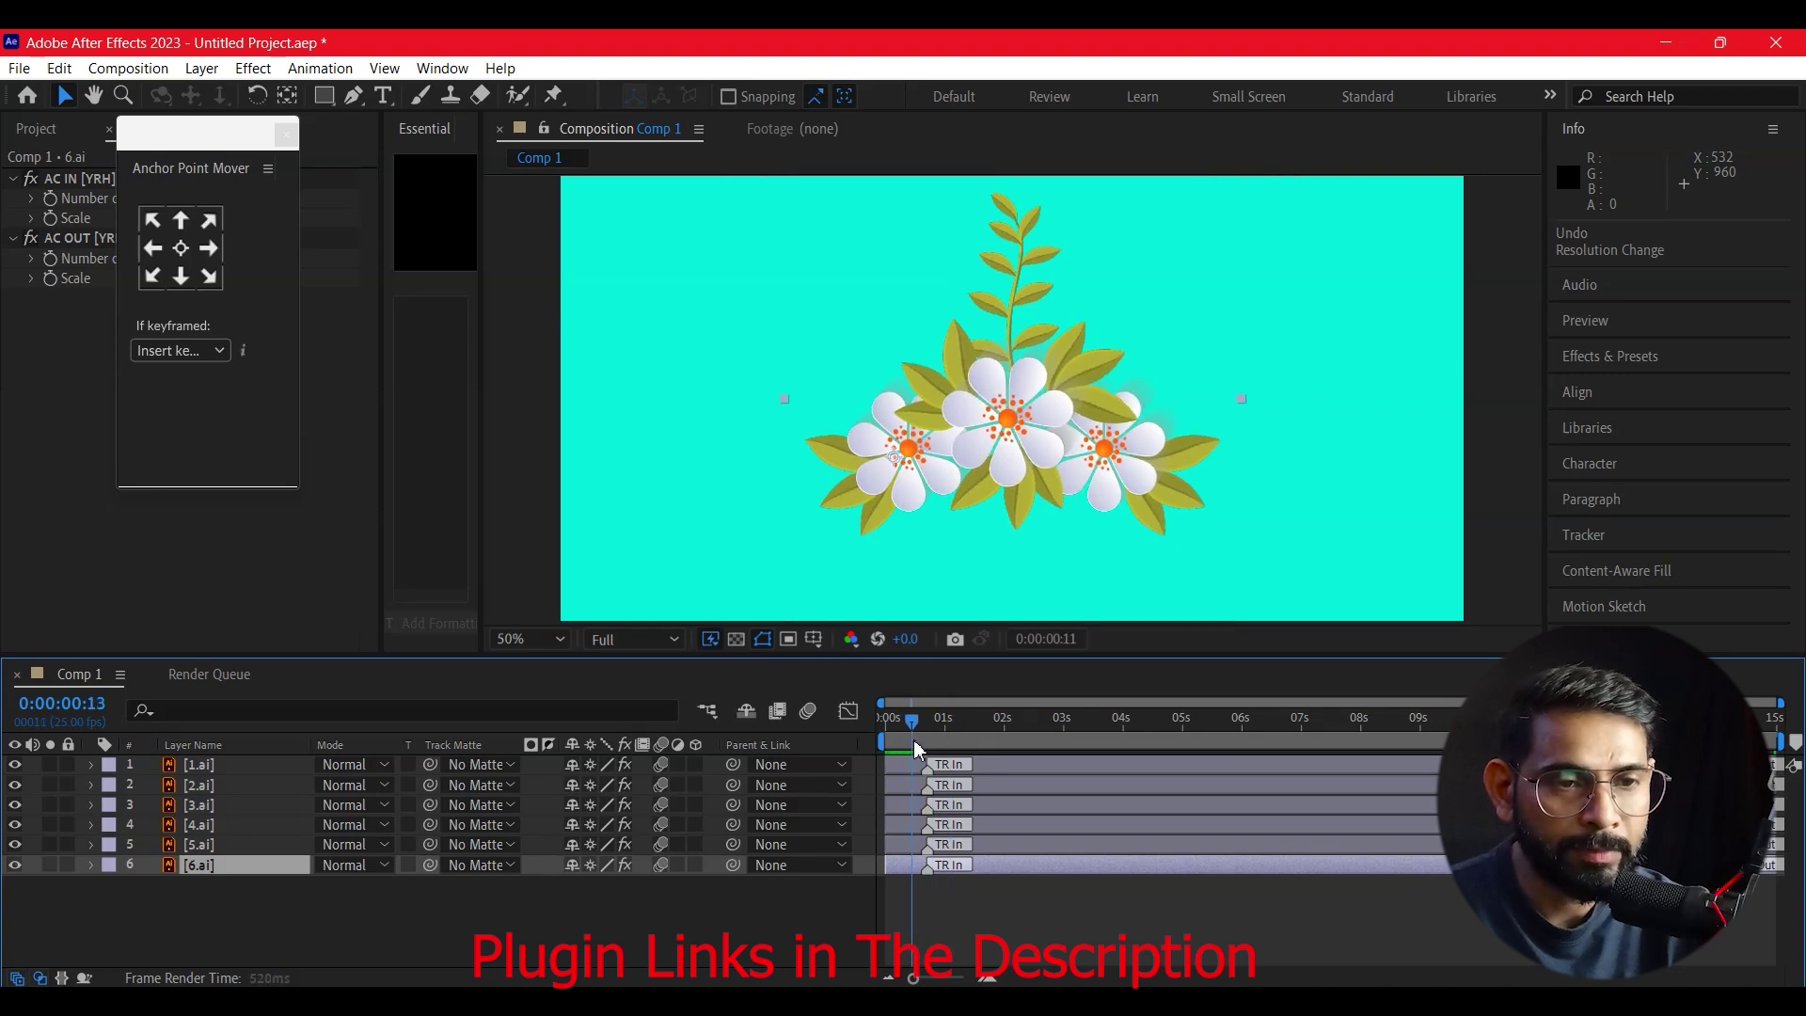
mouse_move(901, 750)
left_mouse_down()
mouse_move(881, 778)
mouse_move(905, 780)
left_mouse_up()
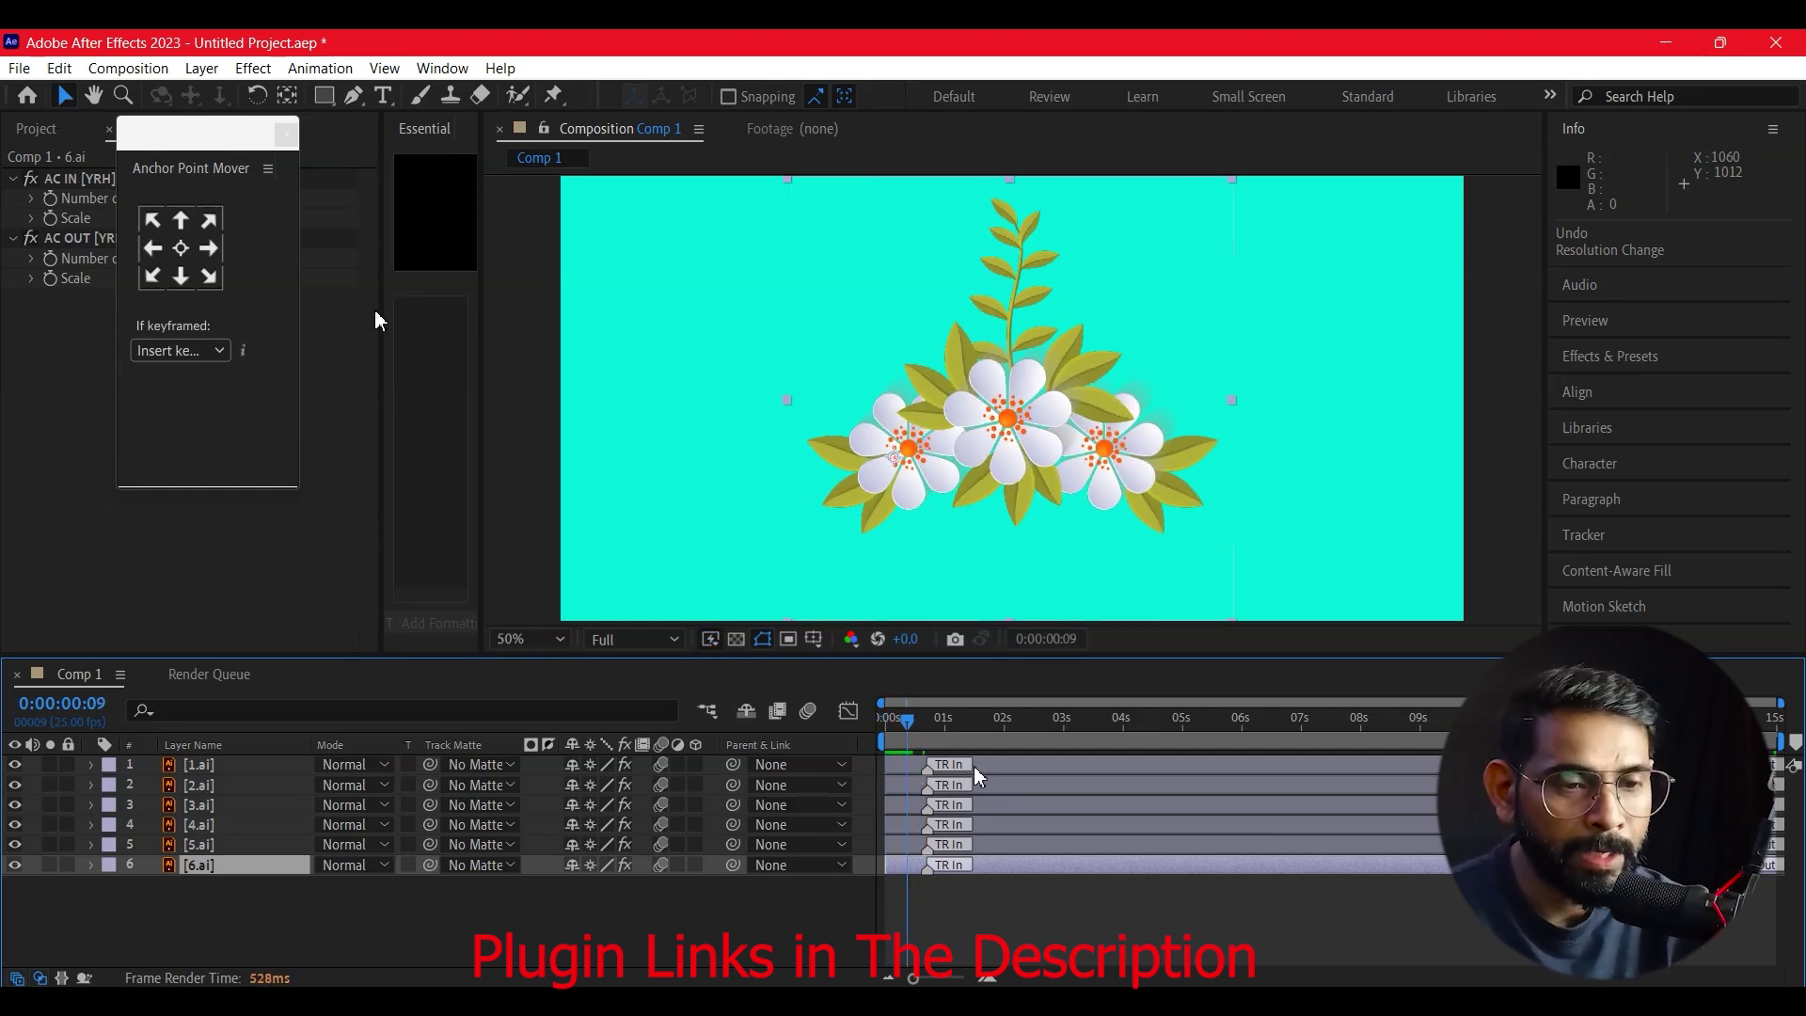
- Delay layer 2 by eleven frames and layers 3, 4 and 5 progressively later, then return to frame one
left_click_drag(974, 767, 984, 758)
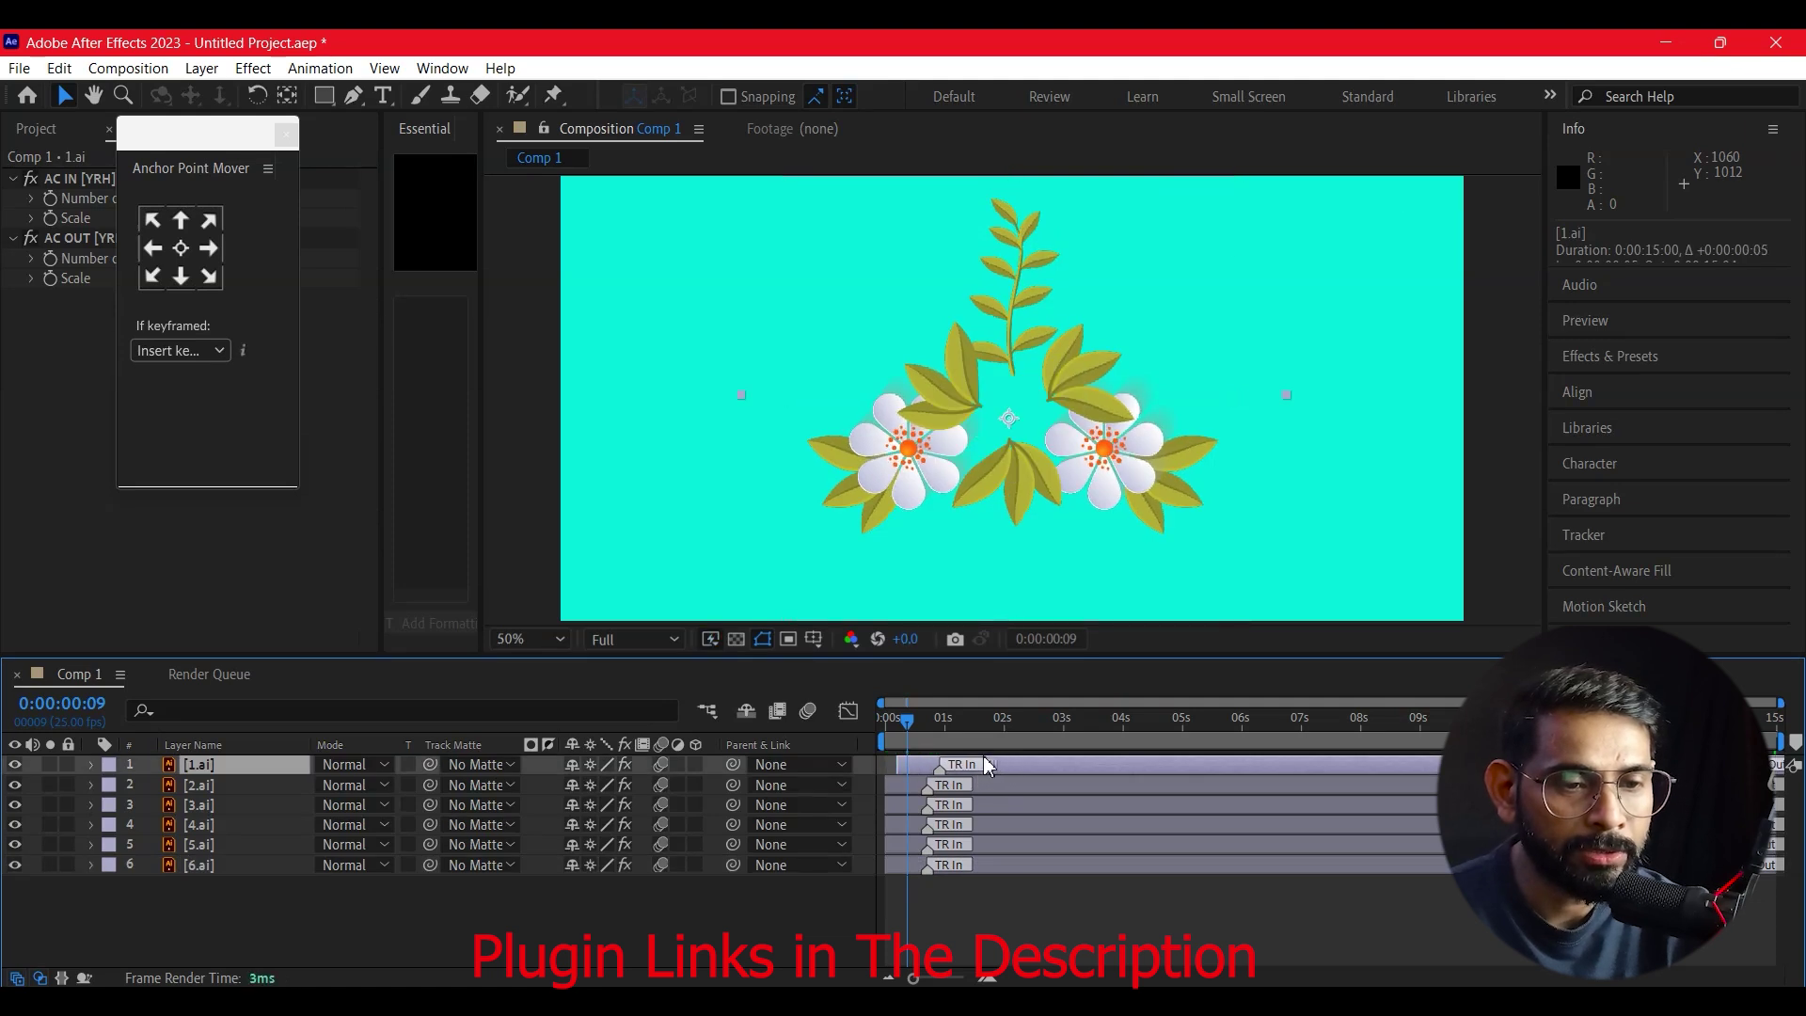
key("ctrl+z")
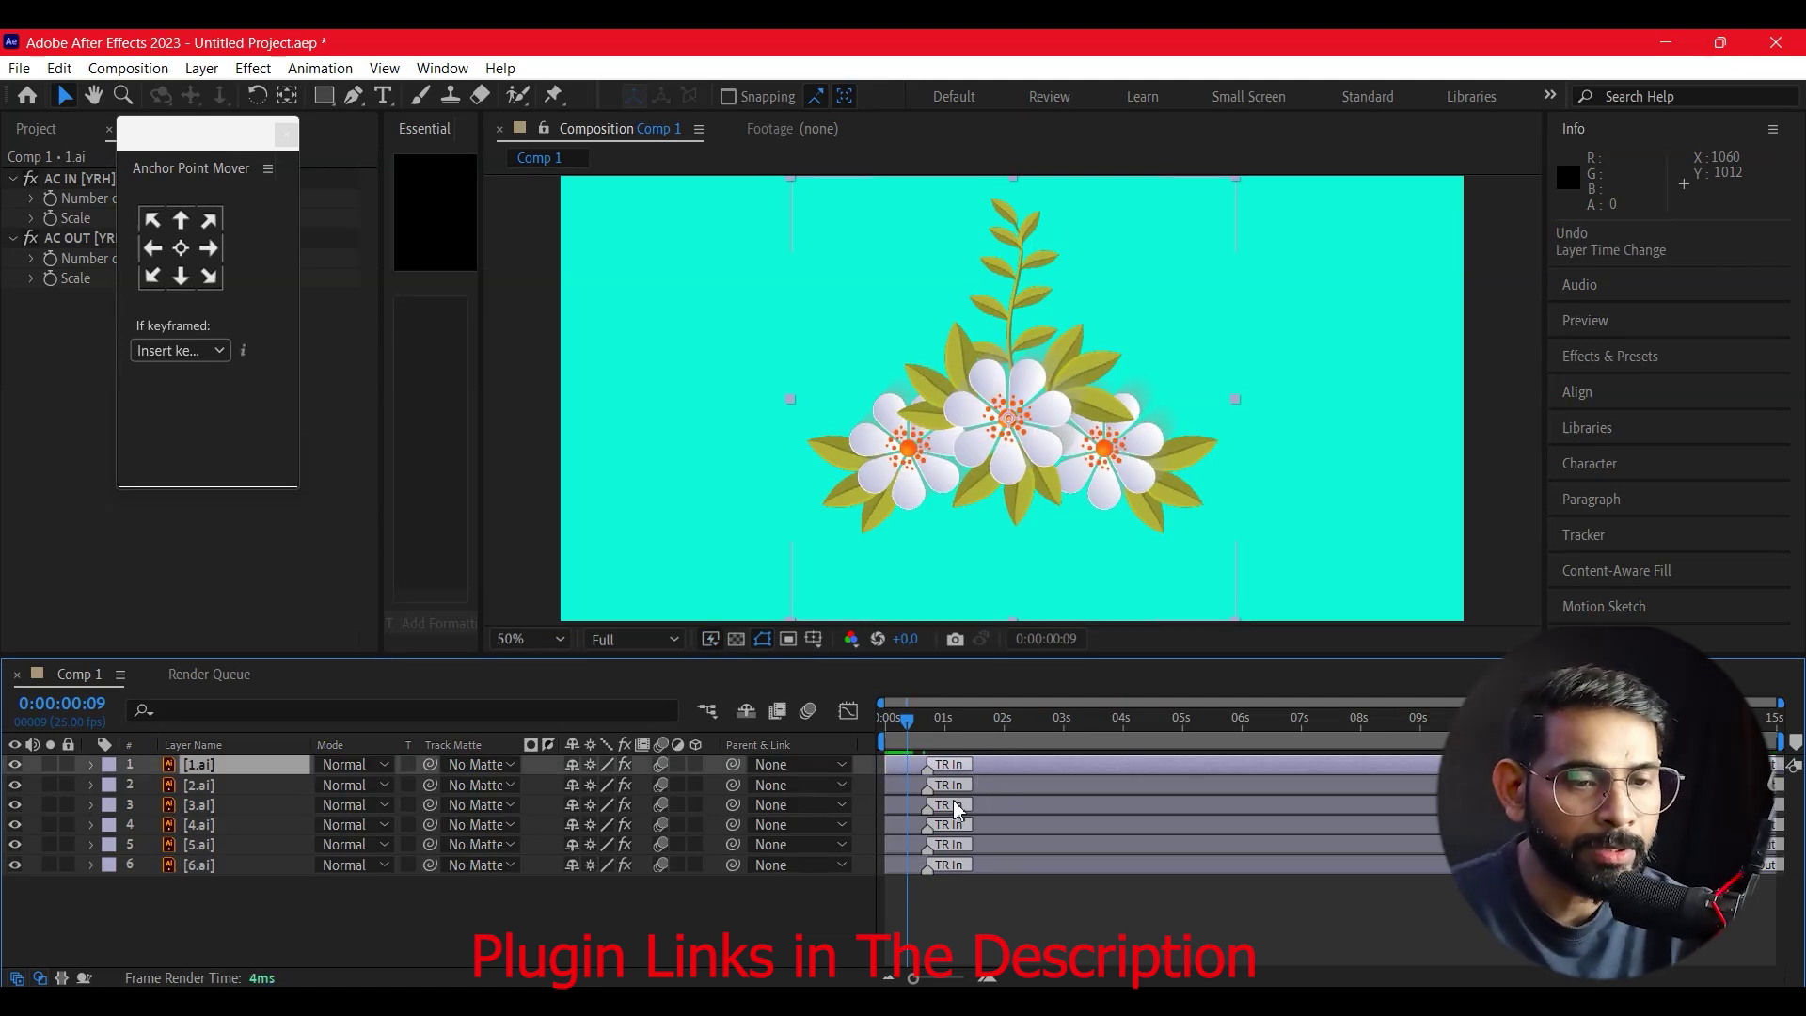
left_click_drag(961, 795, 1071, 803)
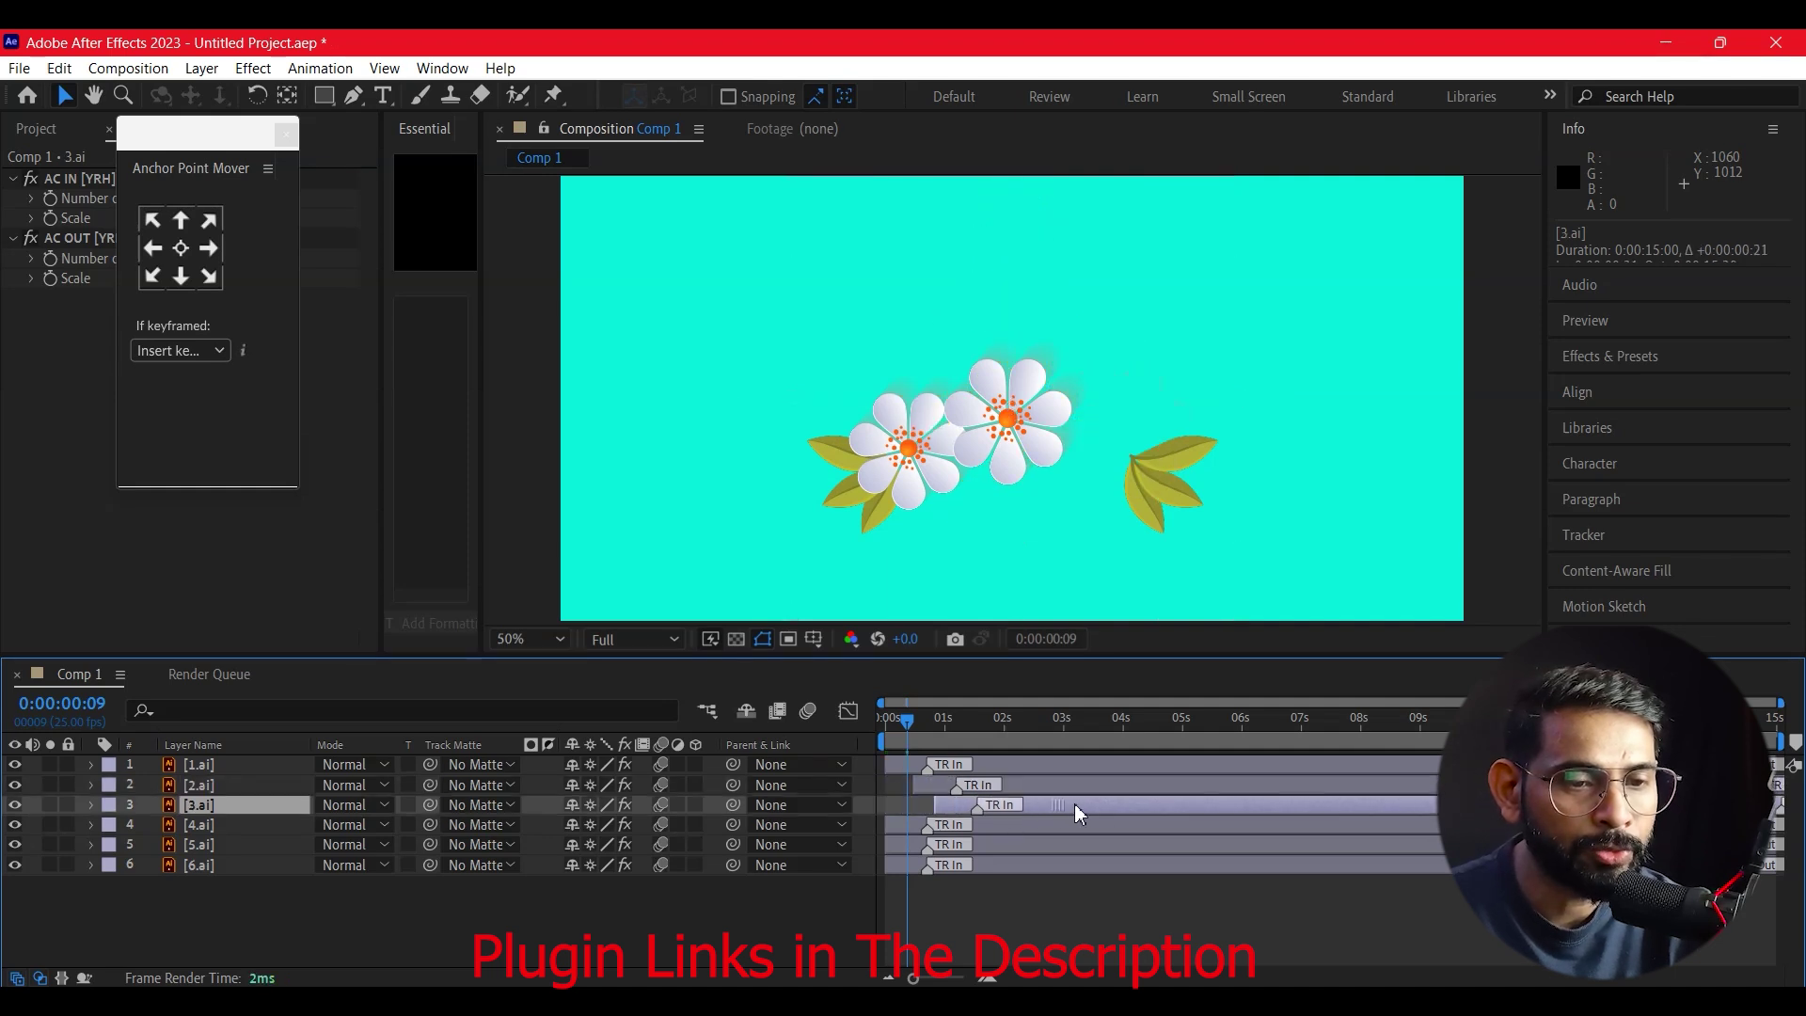
left_click_drag(1031, 826, 1049, 832)
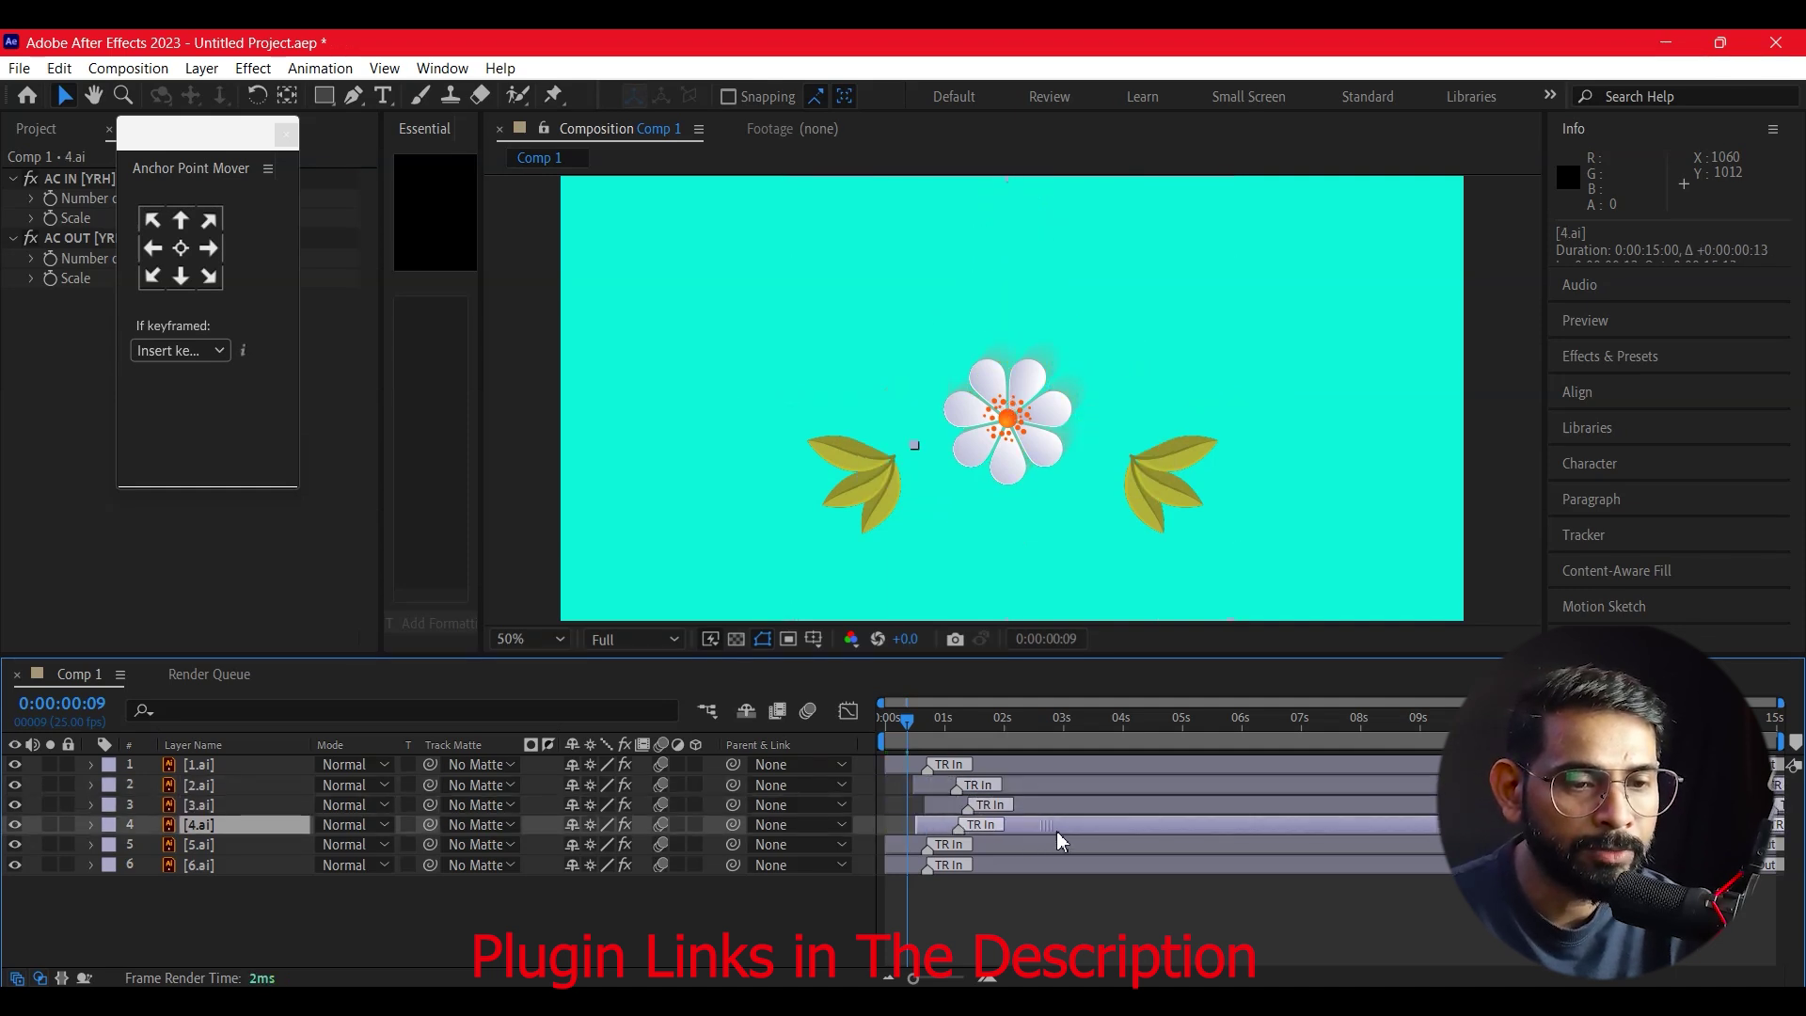
mouse_move(1072, 807)
left_mouse_down()
mouse_move(1091, 805)
mouse_move(1069, 807)
mouse_move(1078, 849)
mouse_move(1112, 856)
mouse_move(1066, 847)
mouse_move(1159, 859)
left_mouse_up()
left_click(1030, 867)
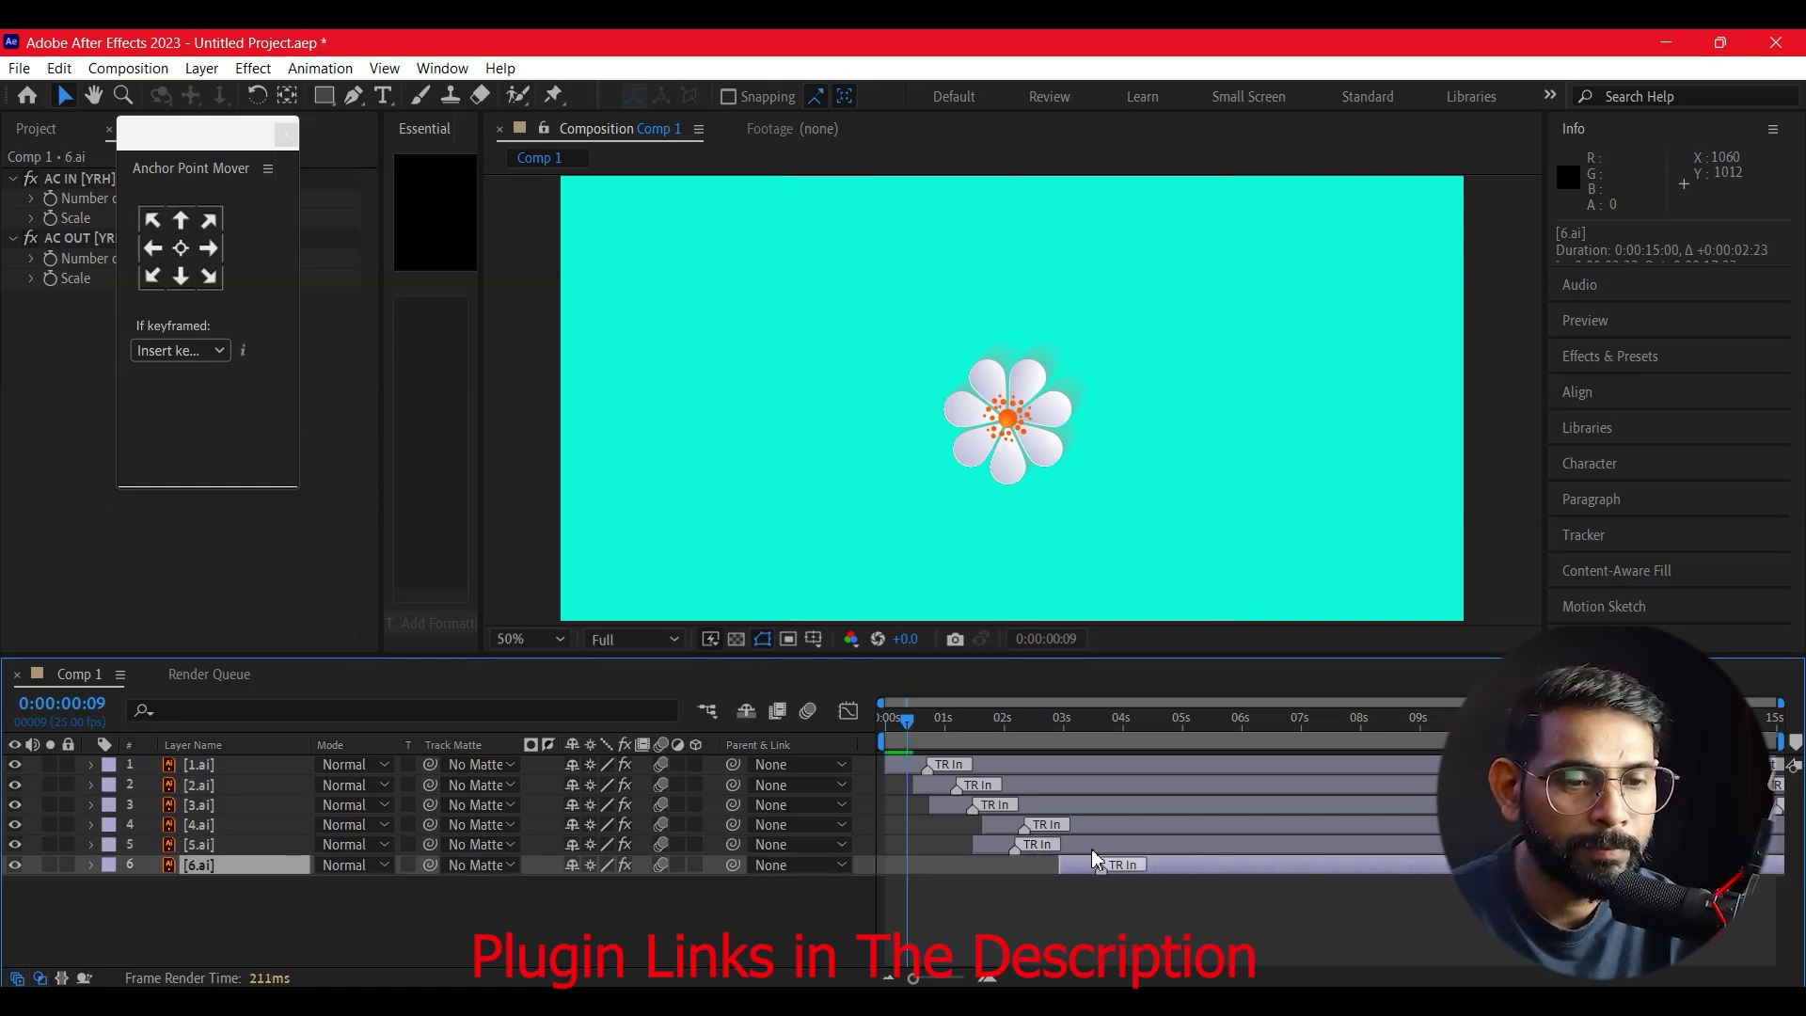
left_click_drag(1091, 849, 1140, 850)
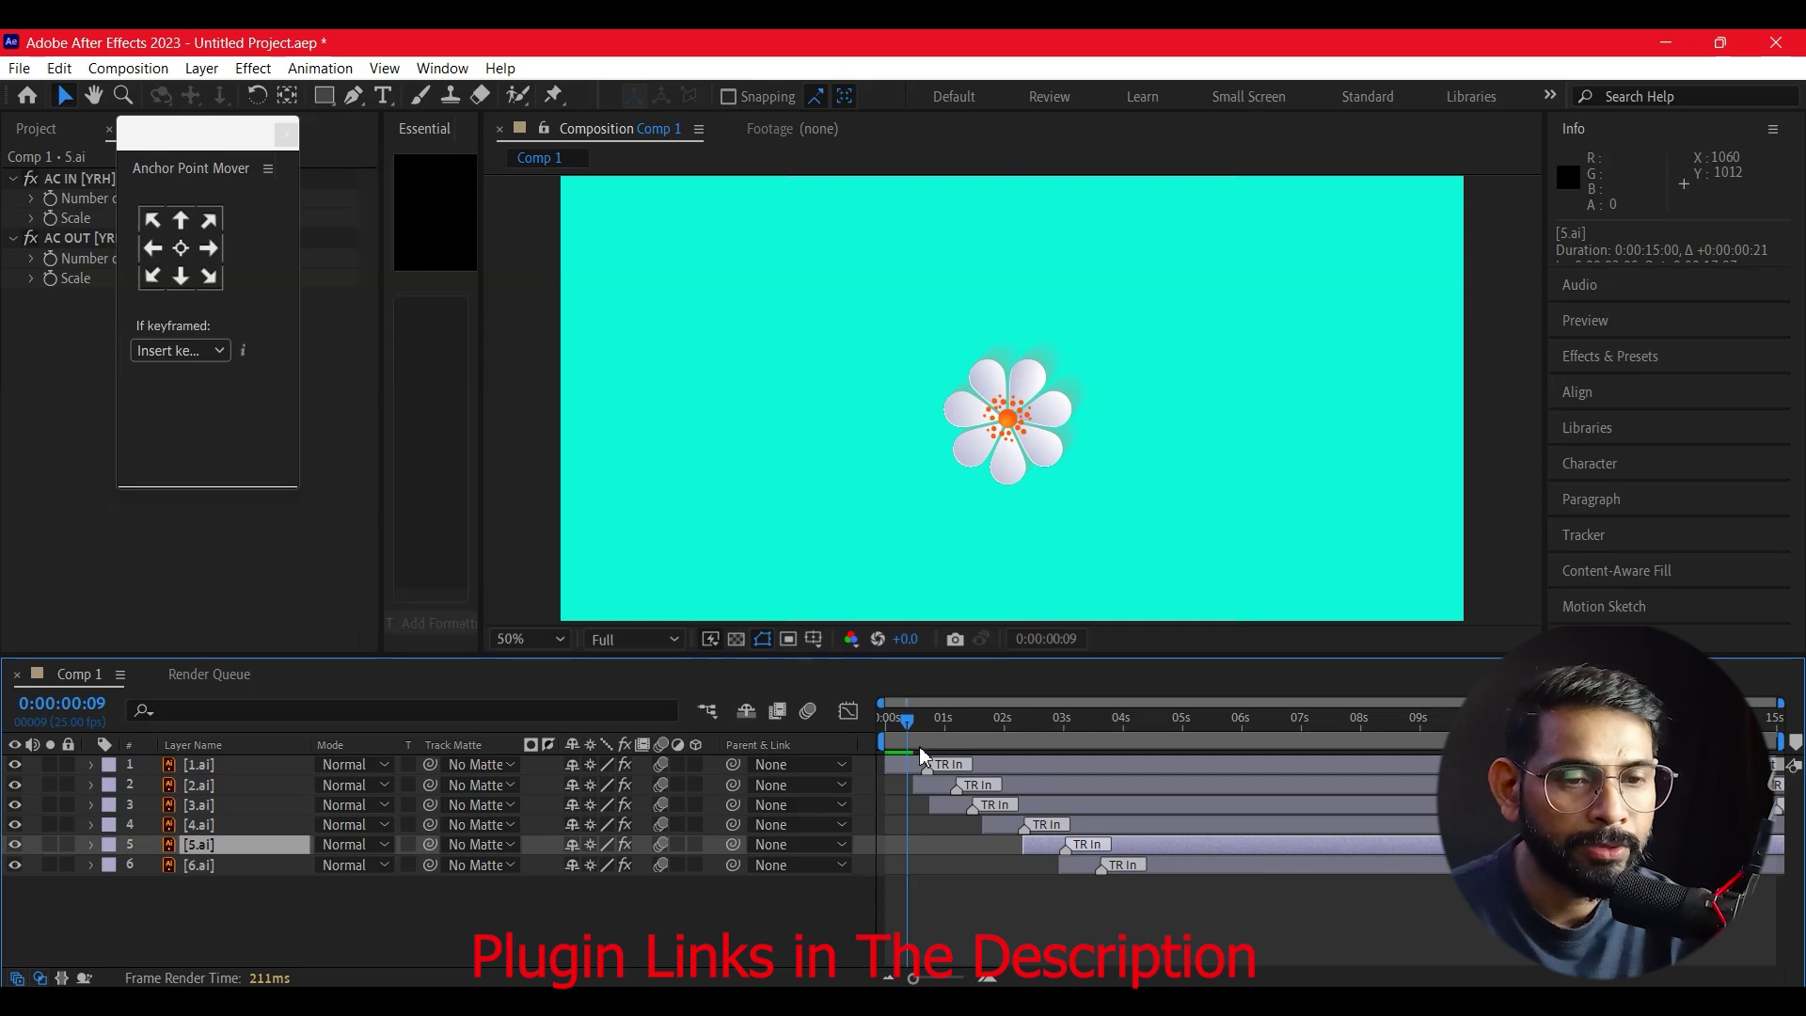
key("Home")
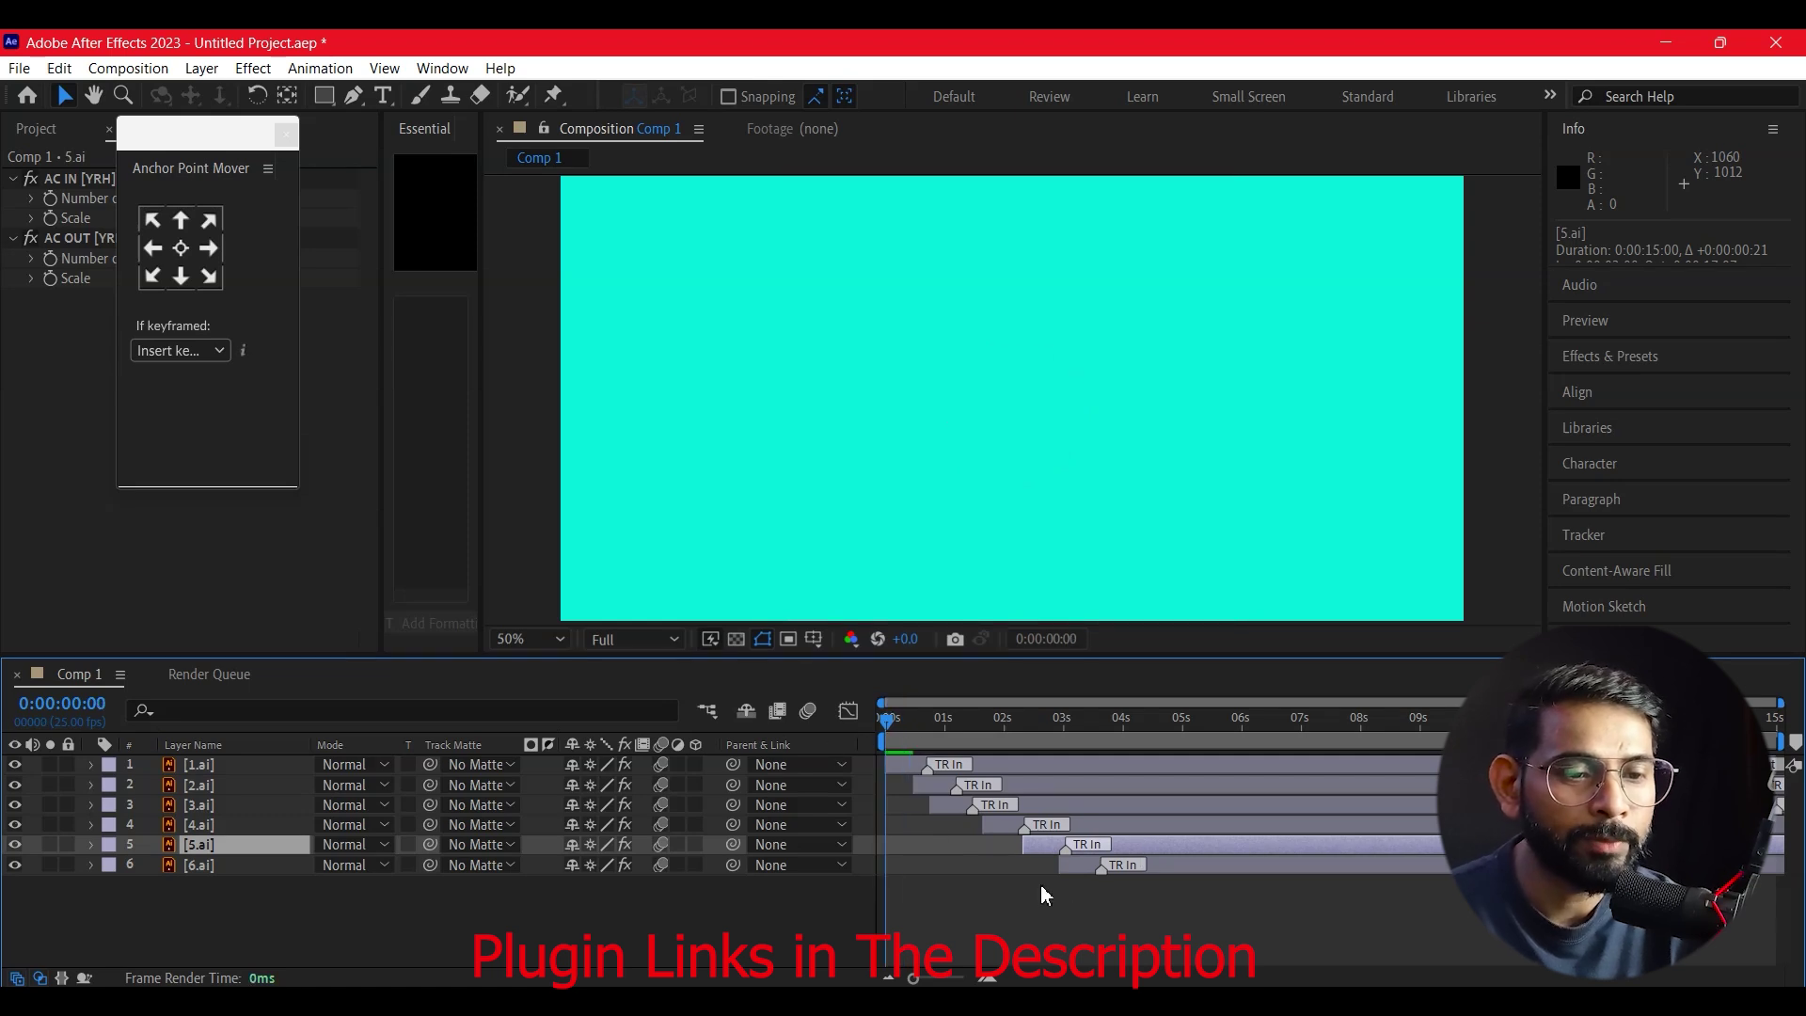
left_click(1075, 904)
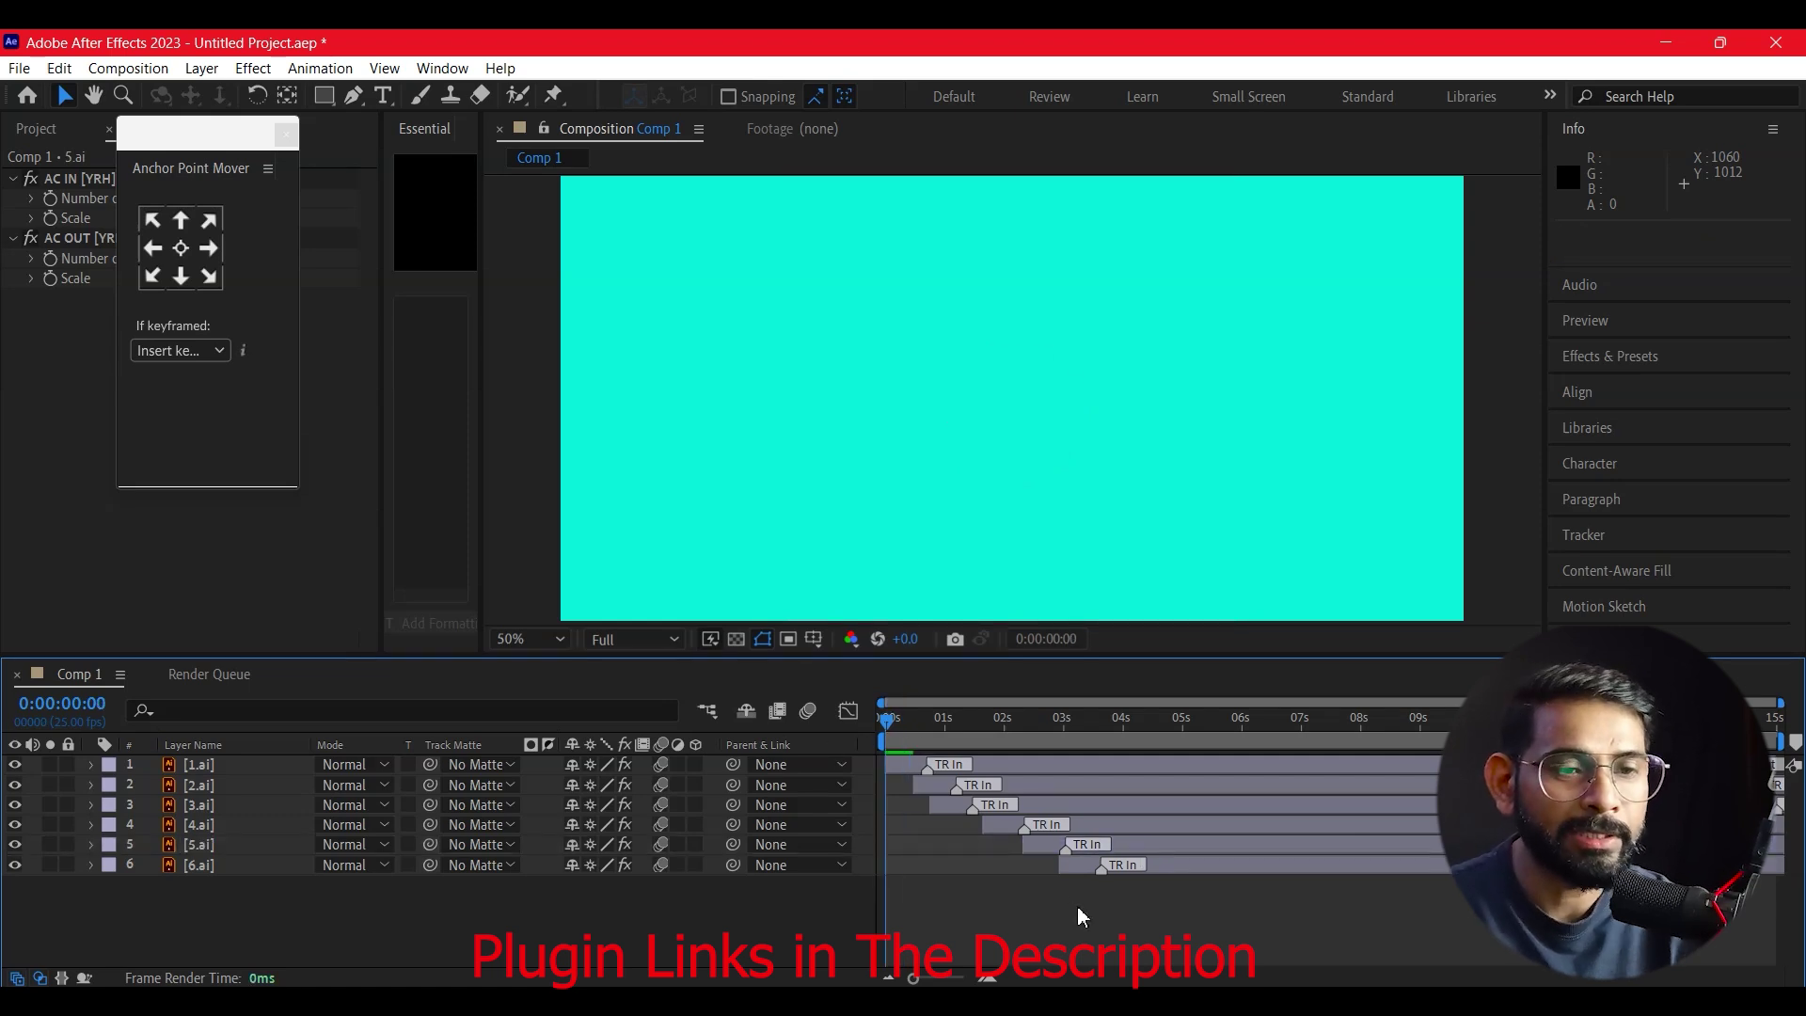
- Preview, then move 2.ai earlier so it starts around half a second
key("space")
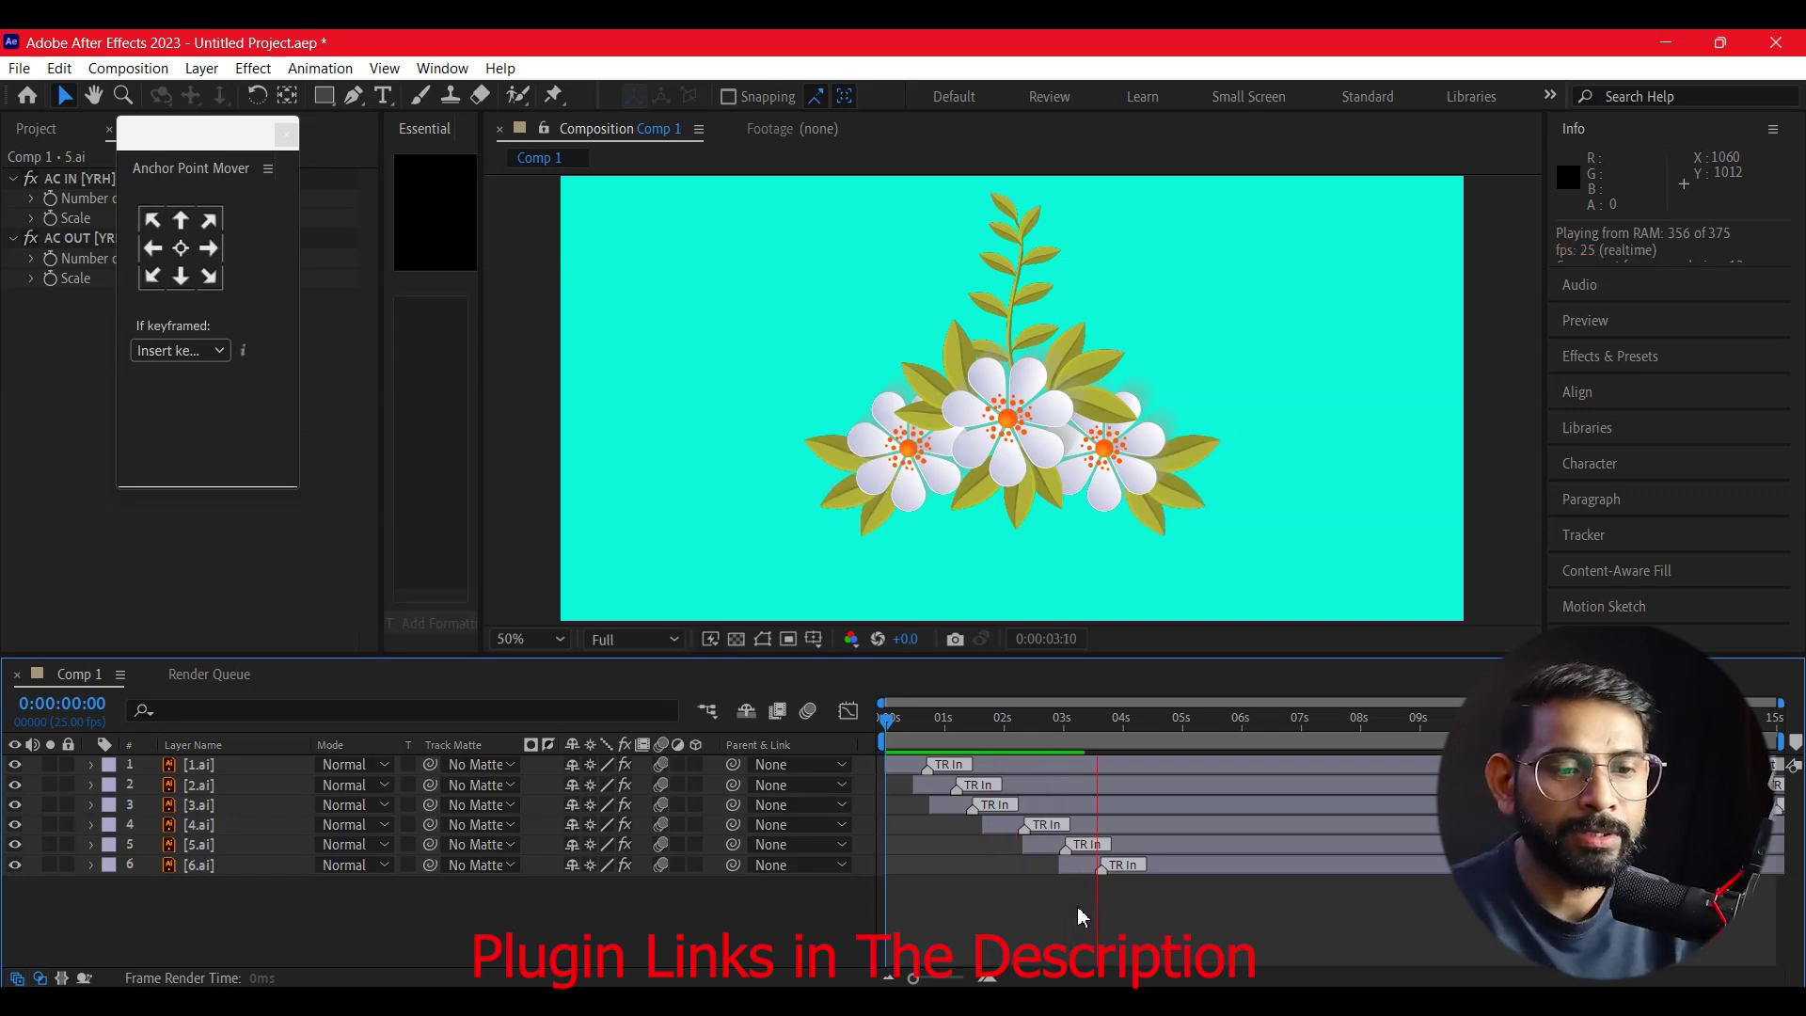
key("space")
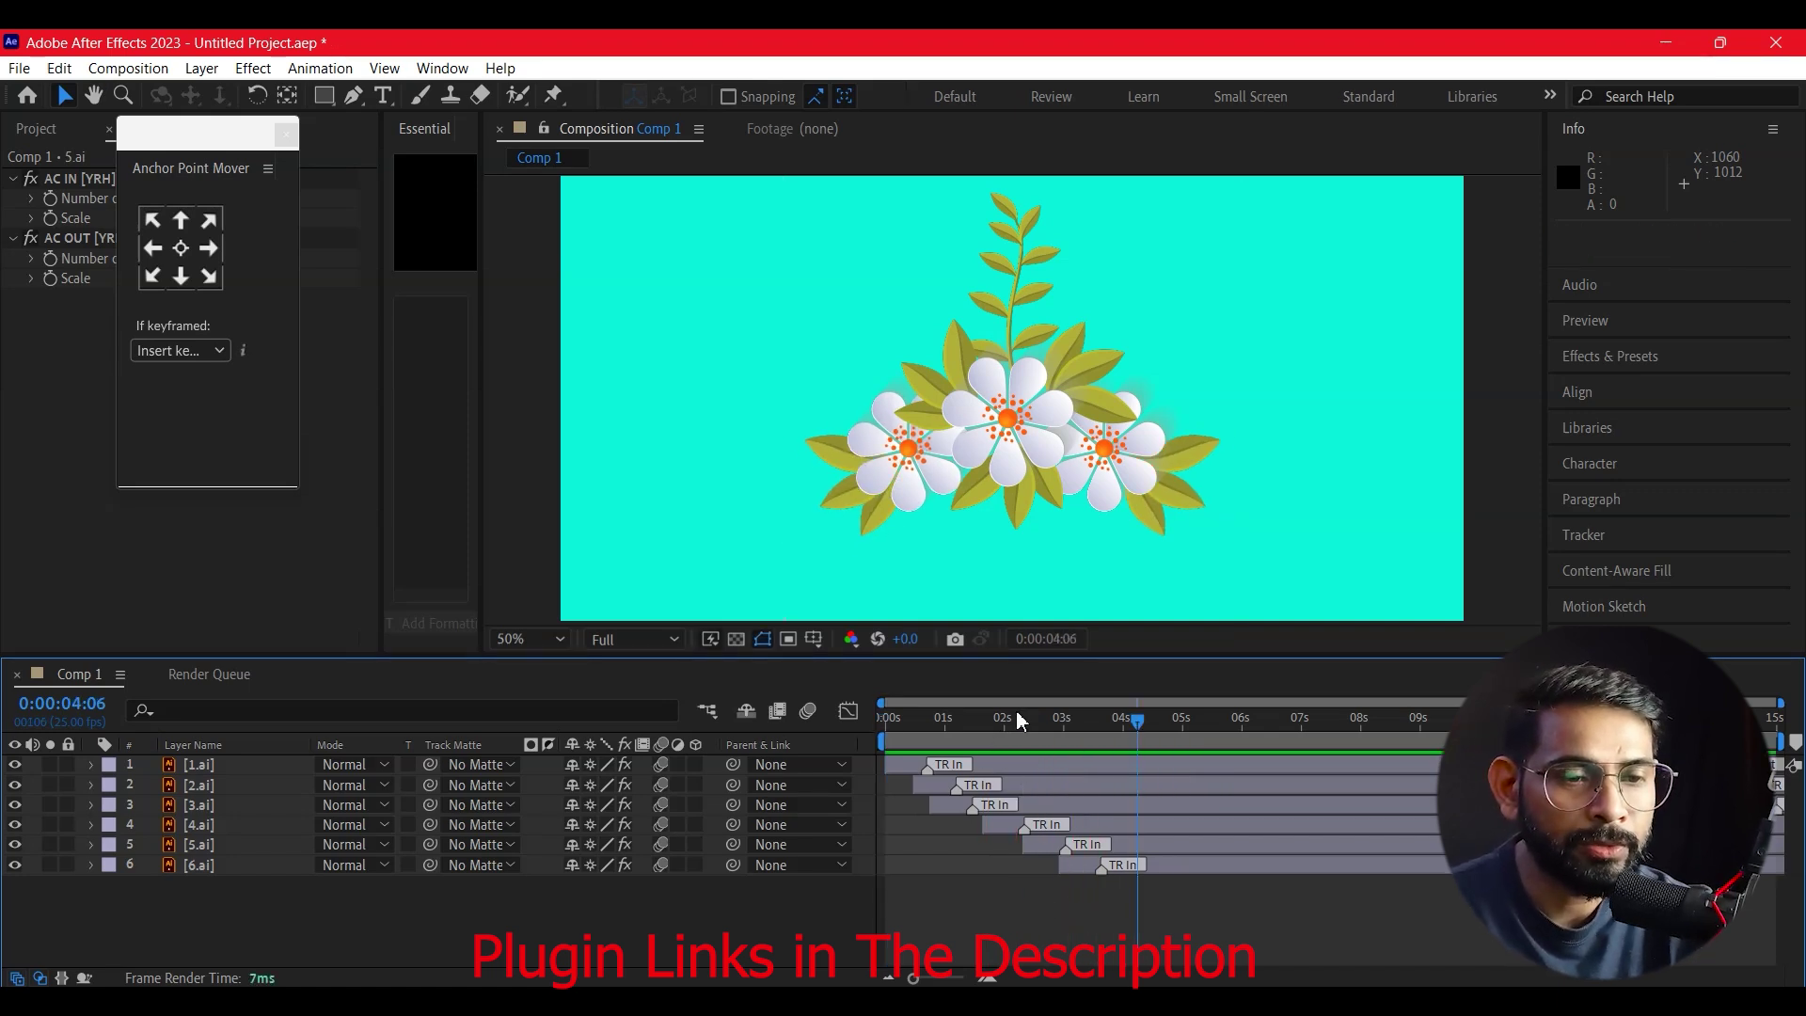
left_click_drag(1016, 721, 909, 762)
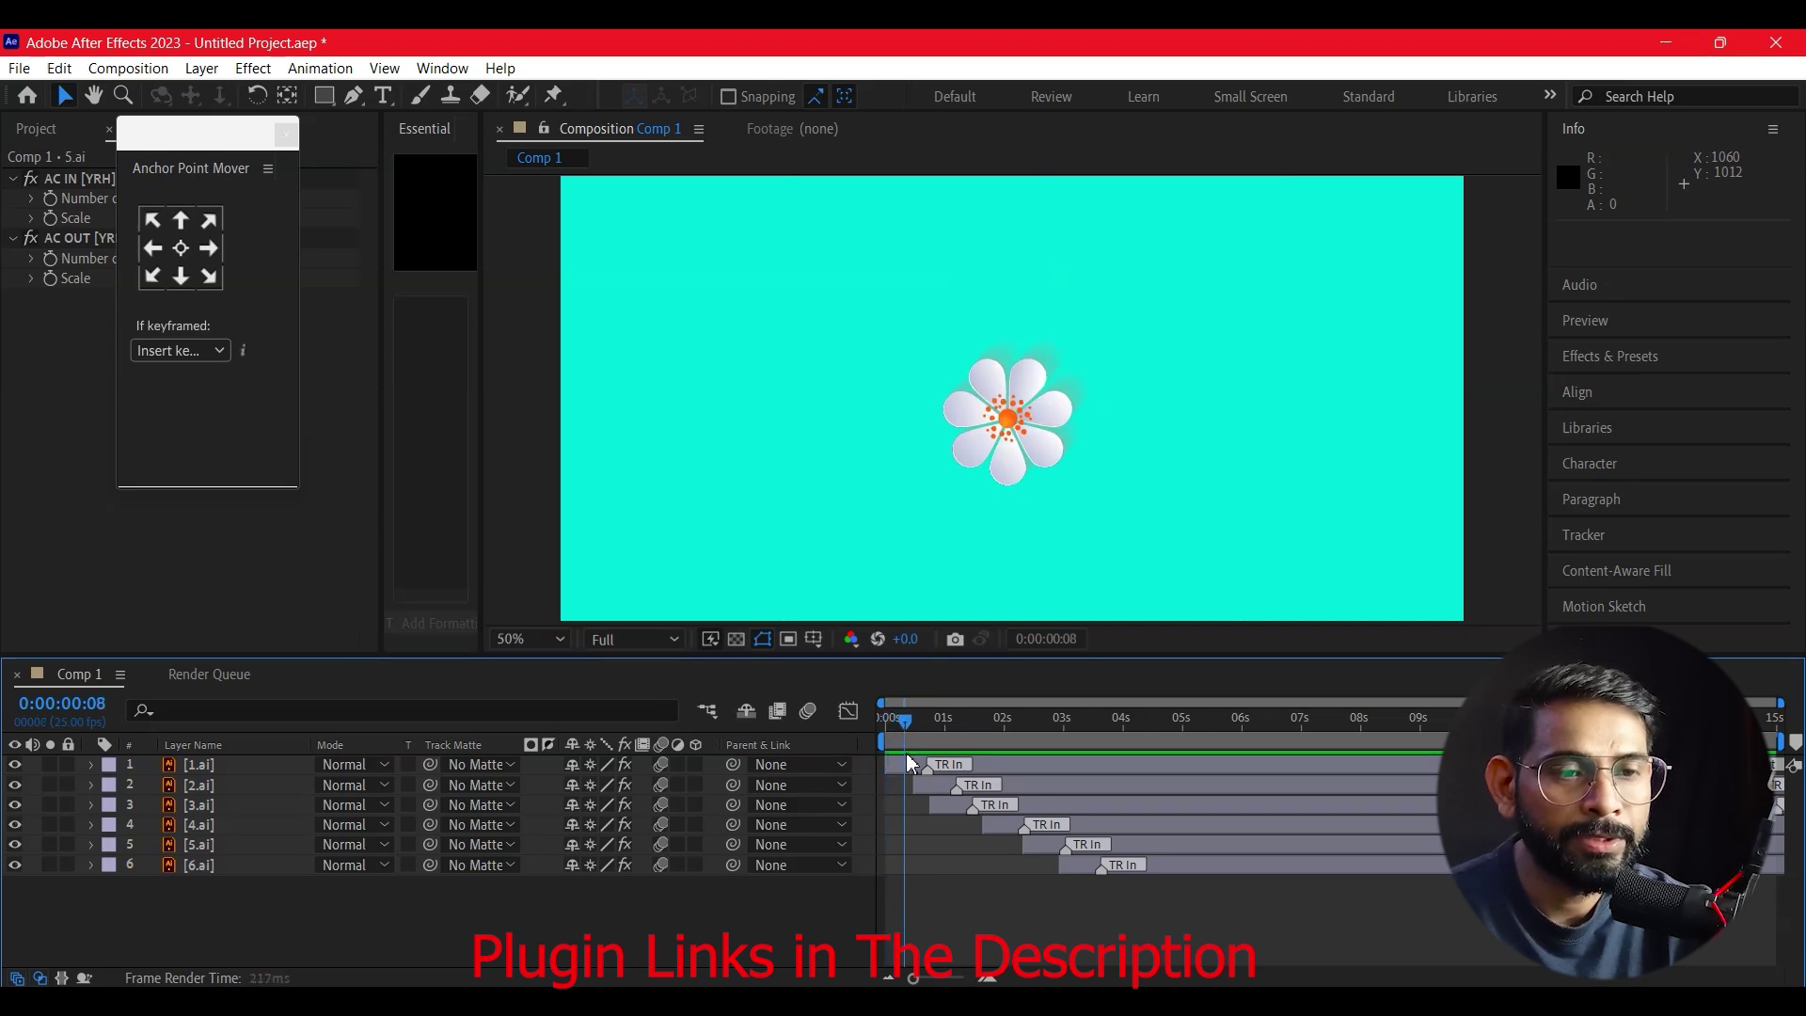
left_click_drag(907, 762, 929, 758)
left_click_drag(1068, 784, 998, 795)
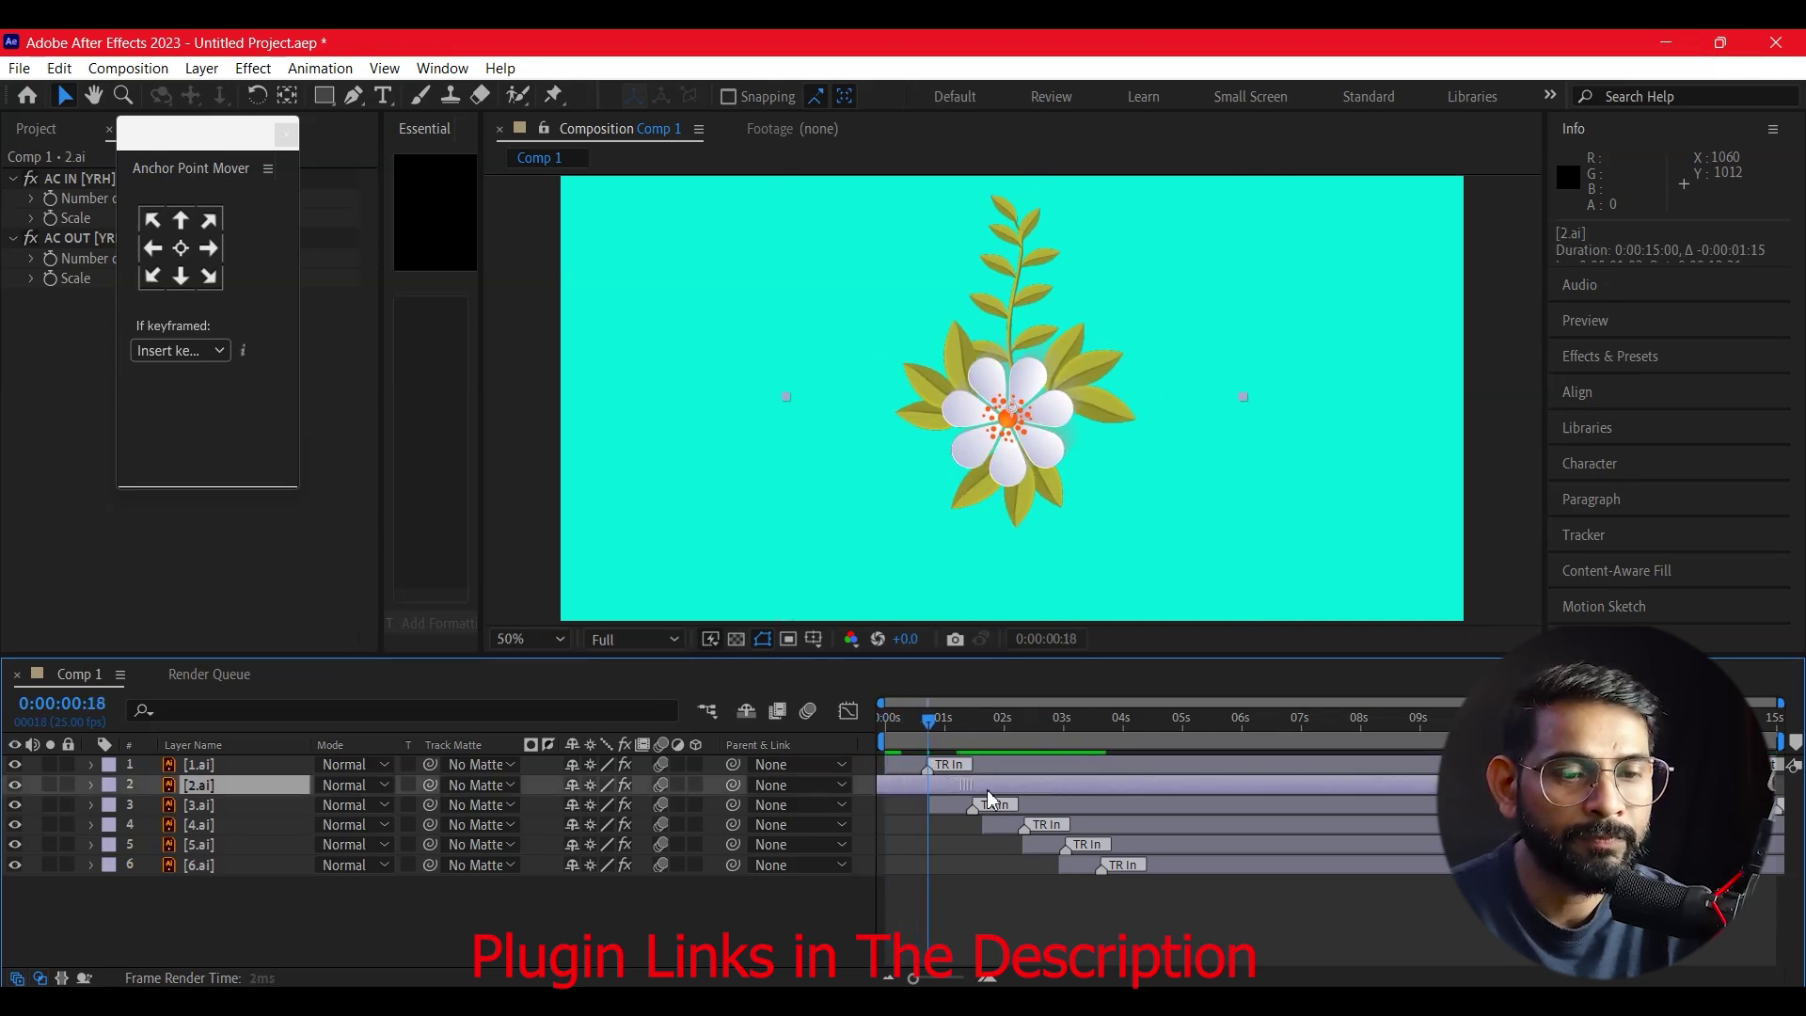
left_click_drag(928, 703, 884, 703)
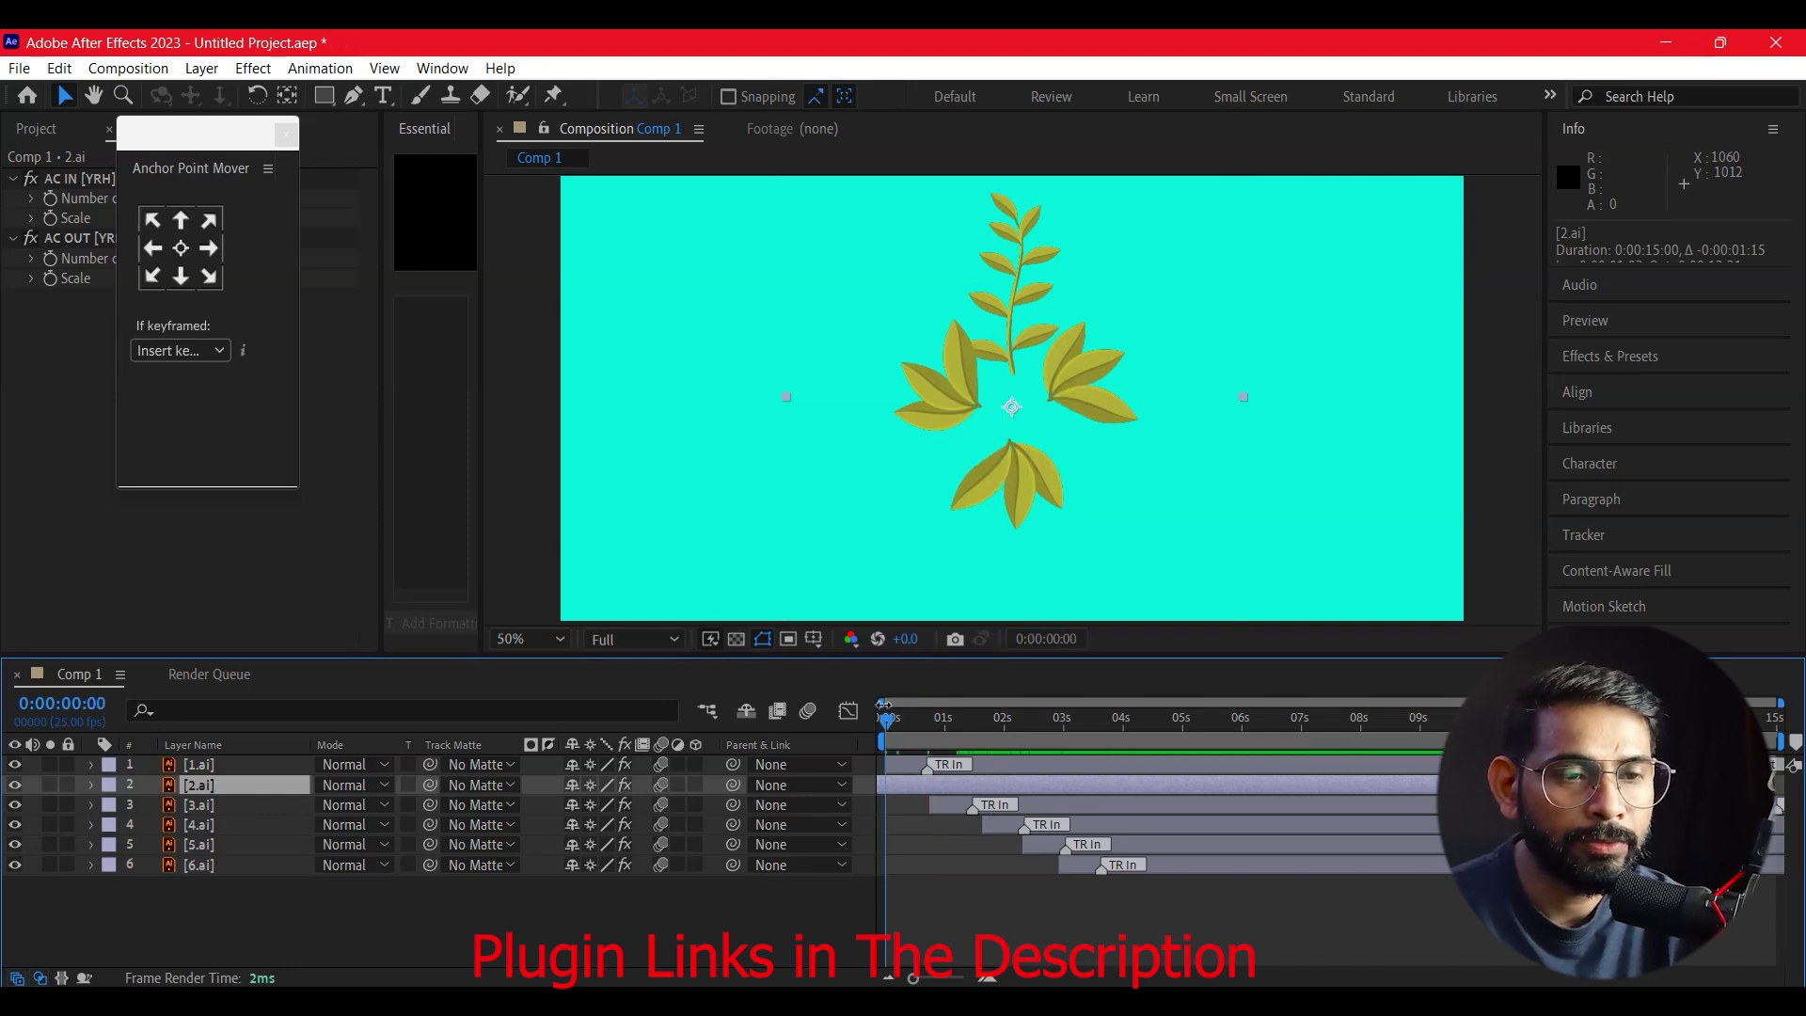
left_click_drag(1000, 777, 994, 788)
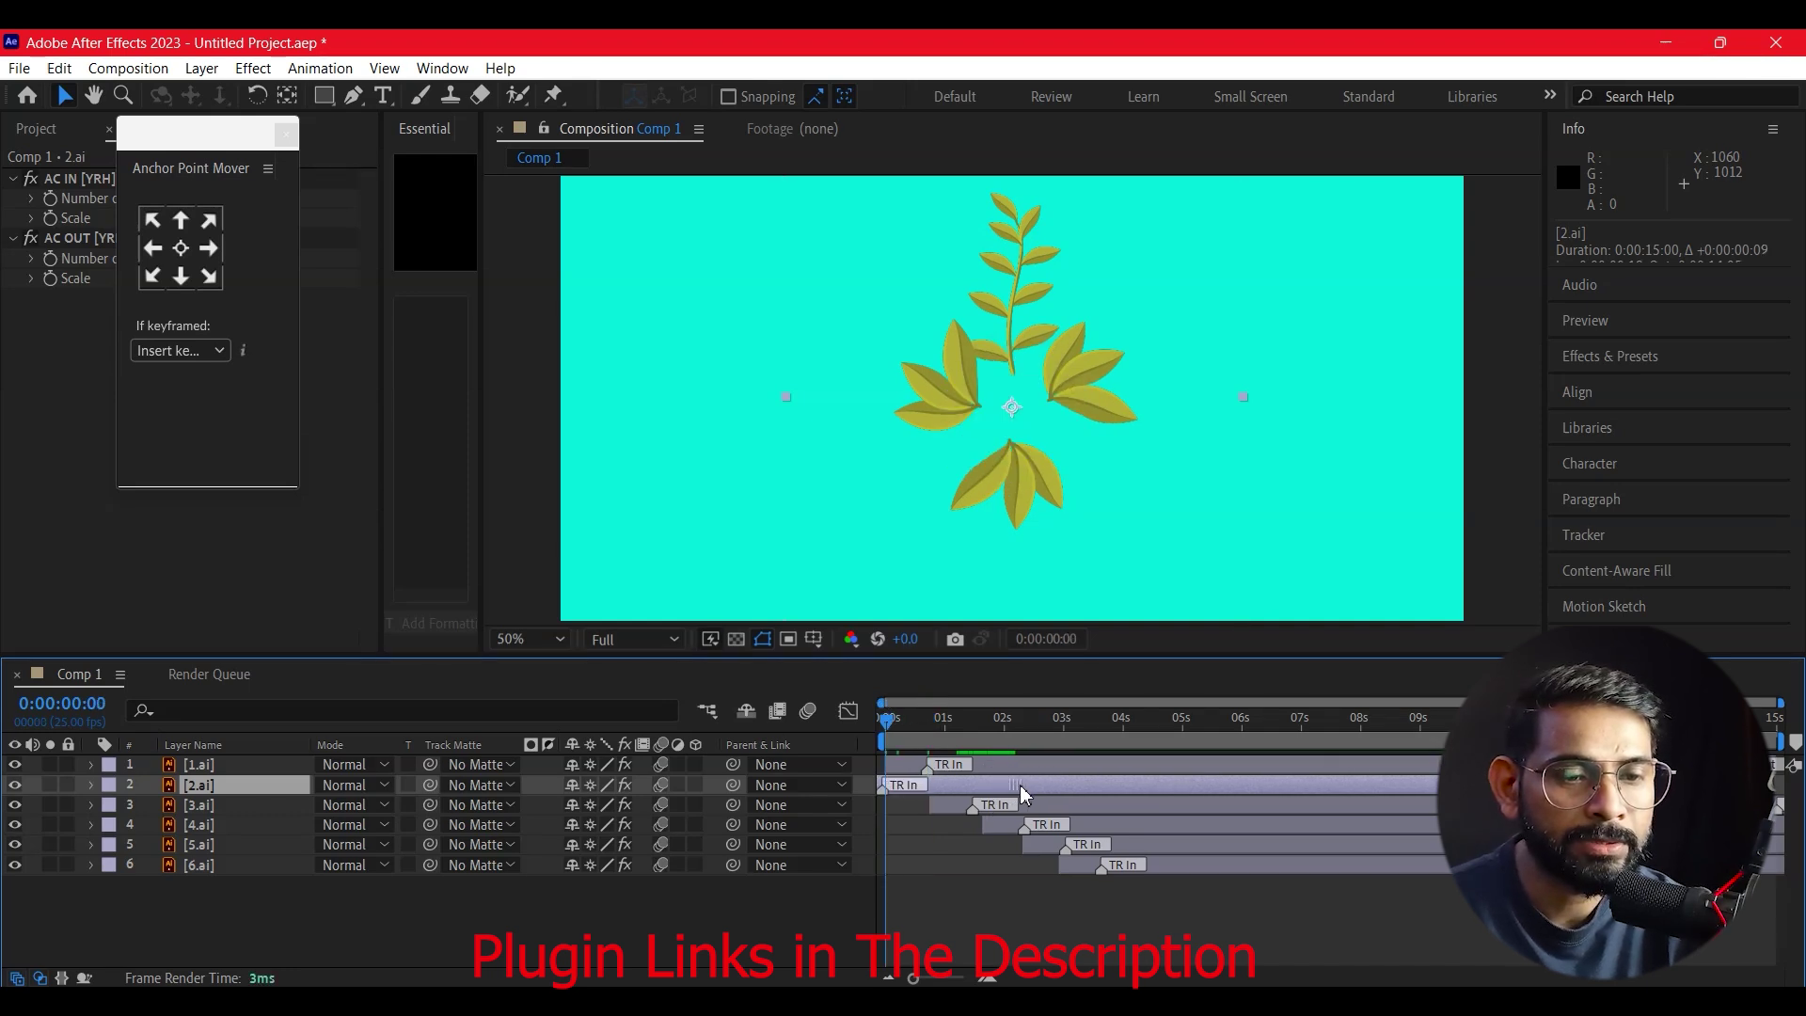
- Preview again and move 4.ai about ten frames earlier
key("space")
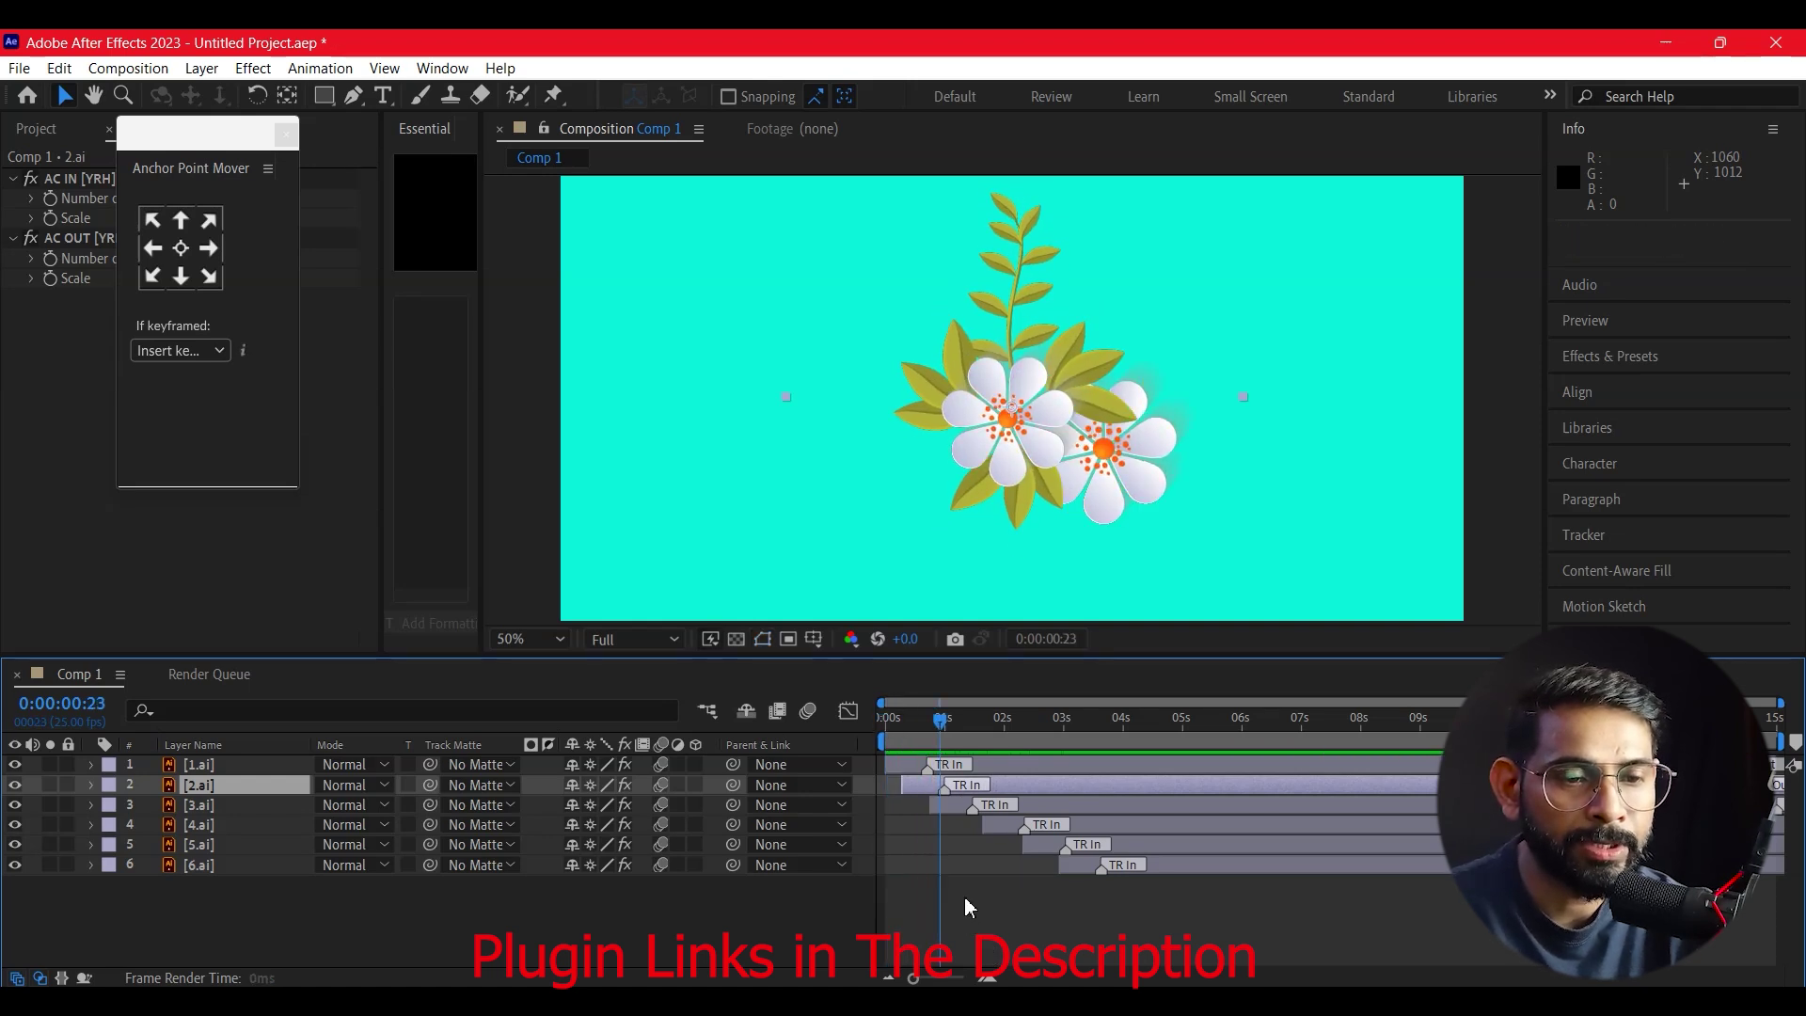
key("space")
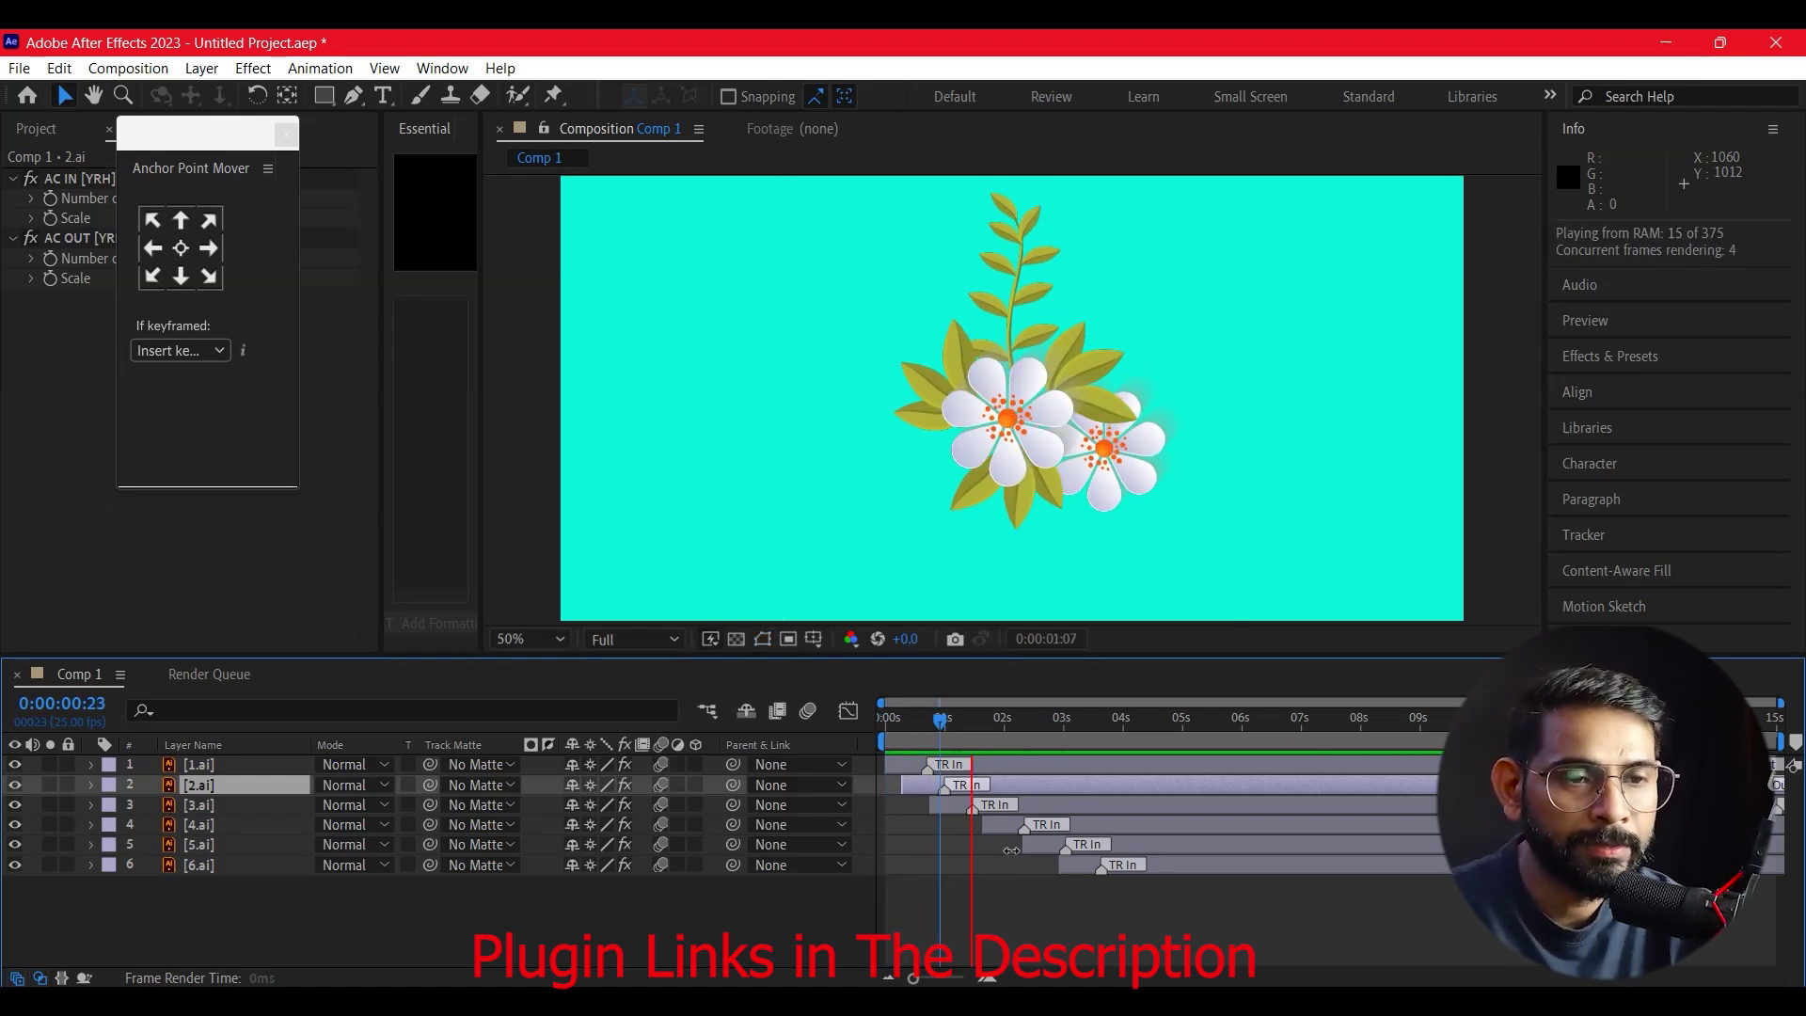
key("space")
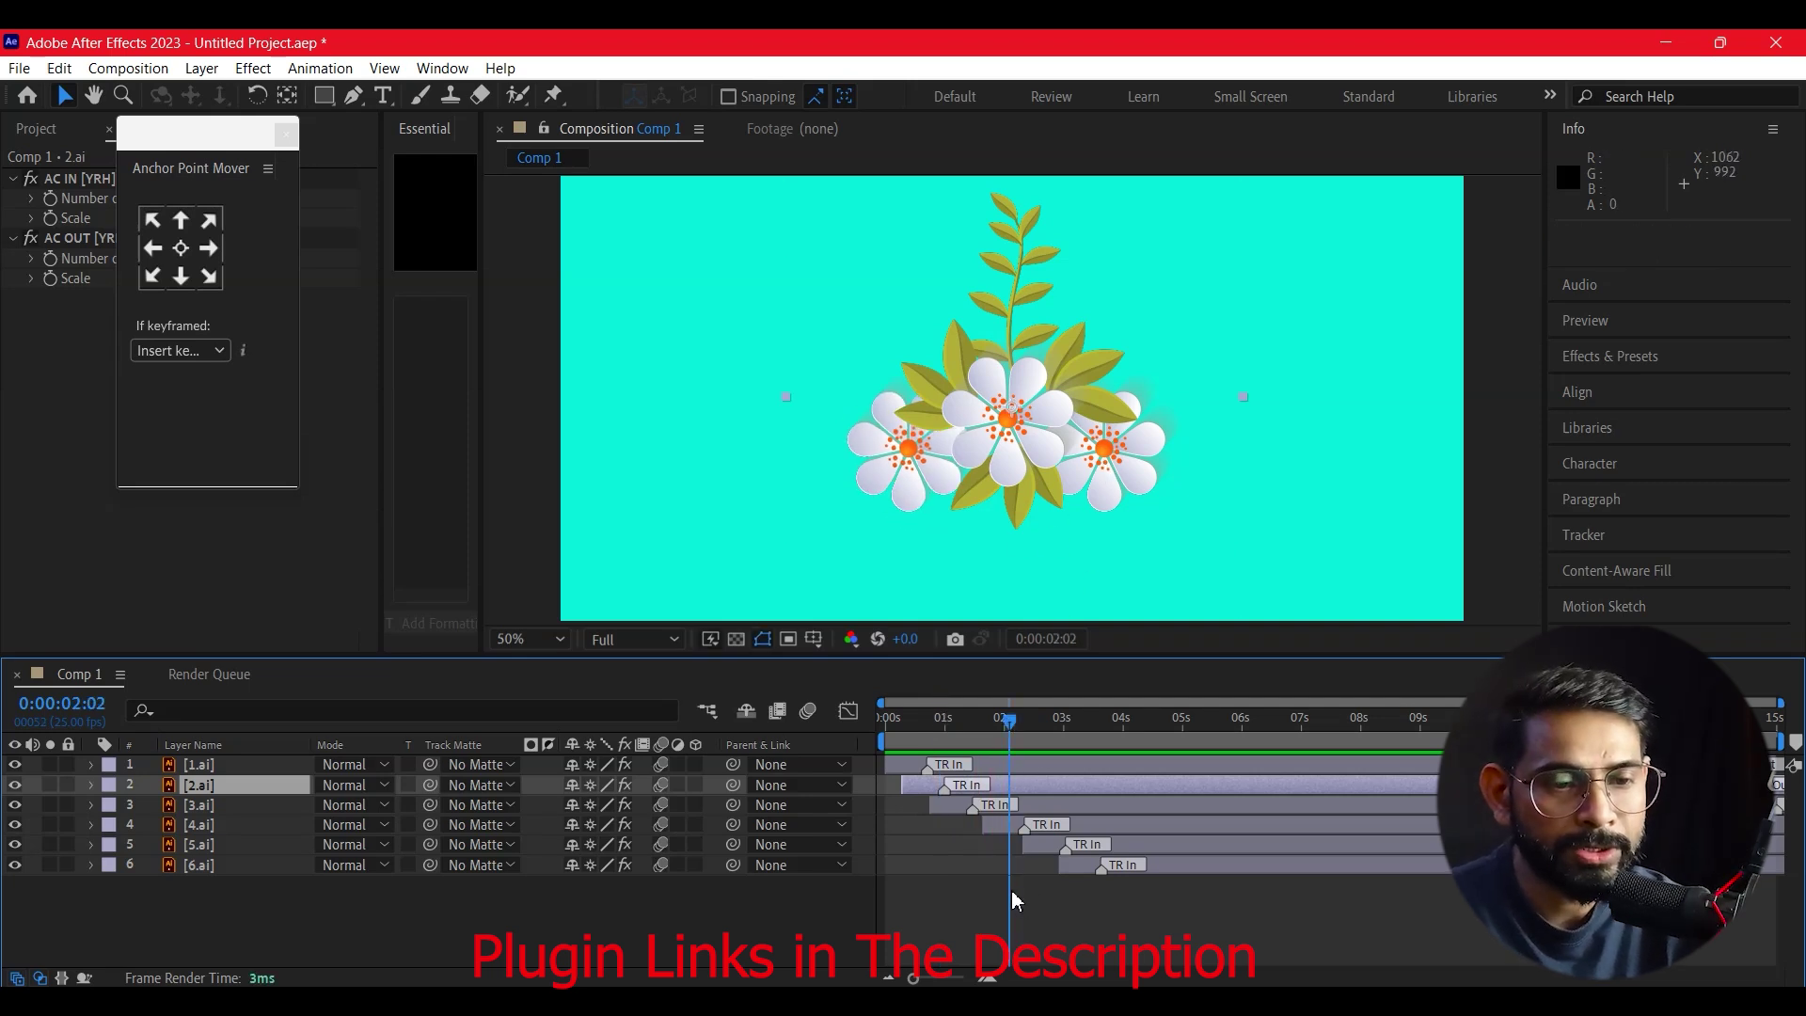
left_click_drag(1111, 833, 967, 825)
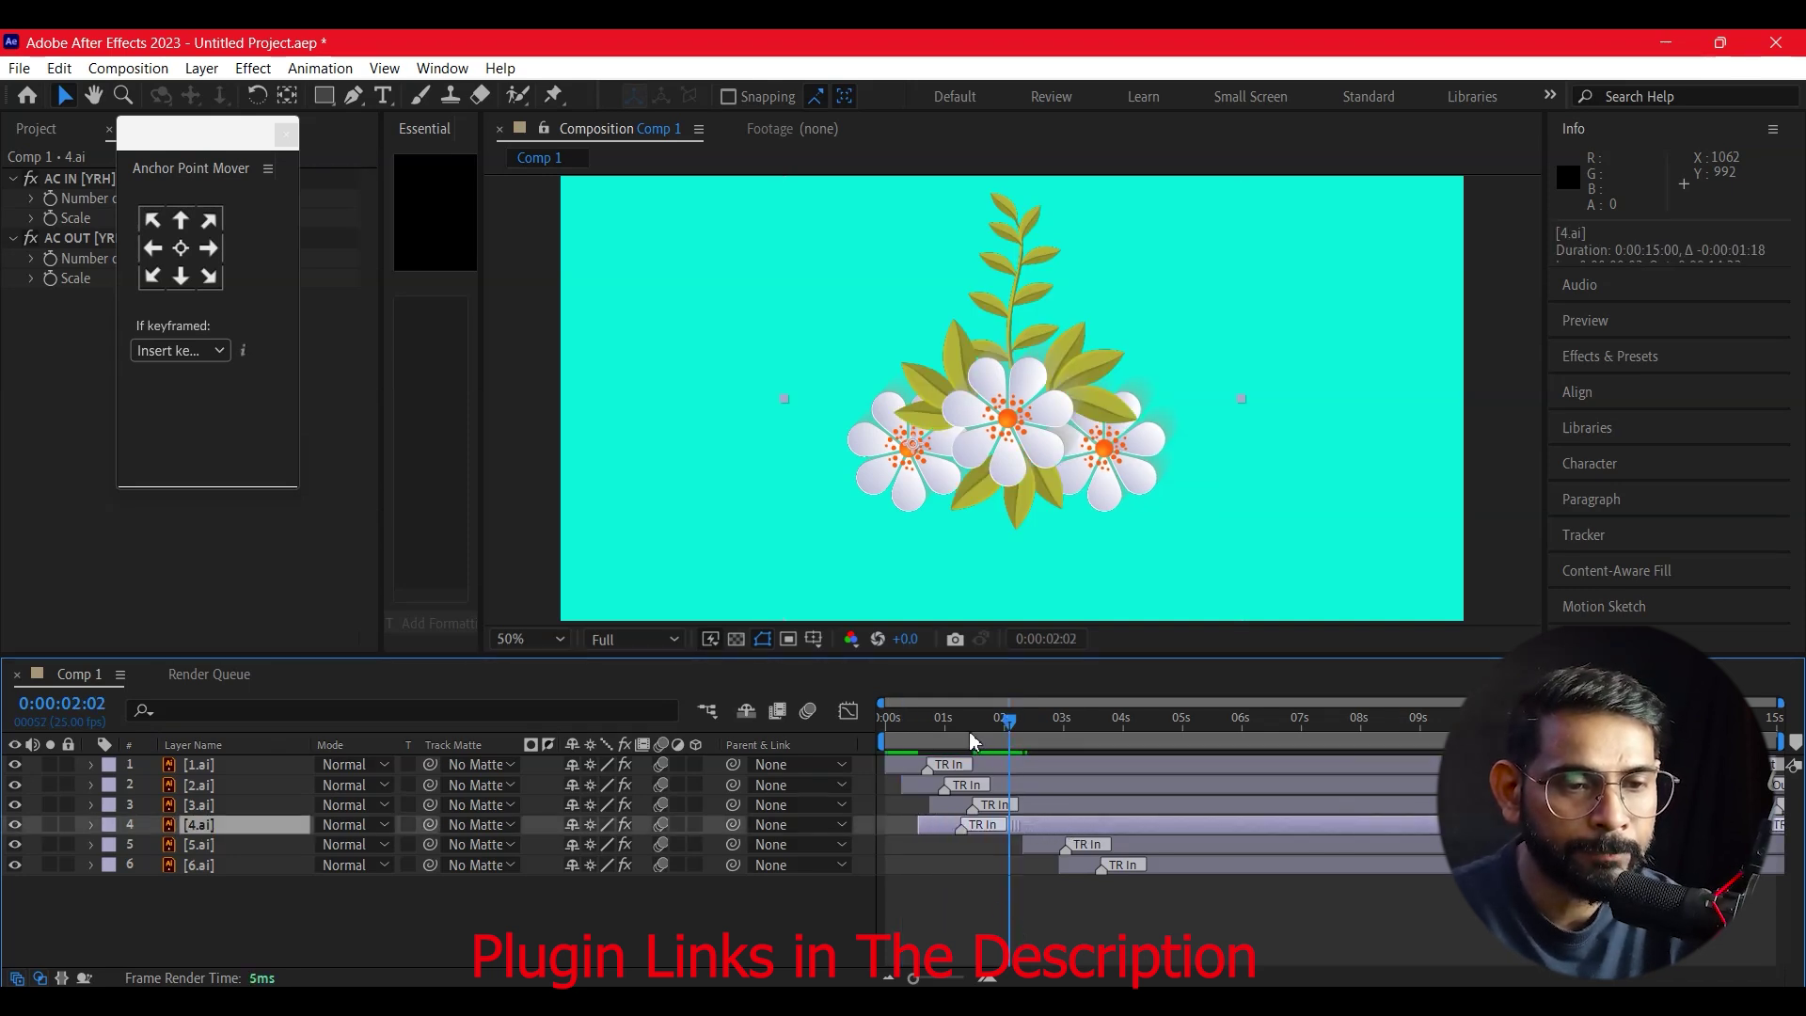
- Set preview resolution to Third and nudge 4.ai five frames later
key("Home")
left_click(635, 640)
left_click(638, 747)
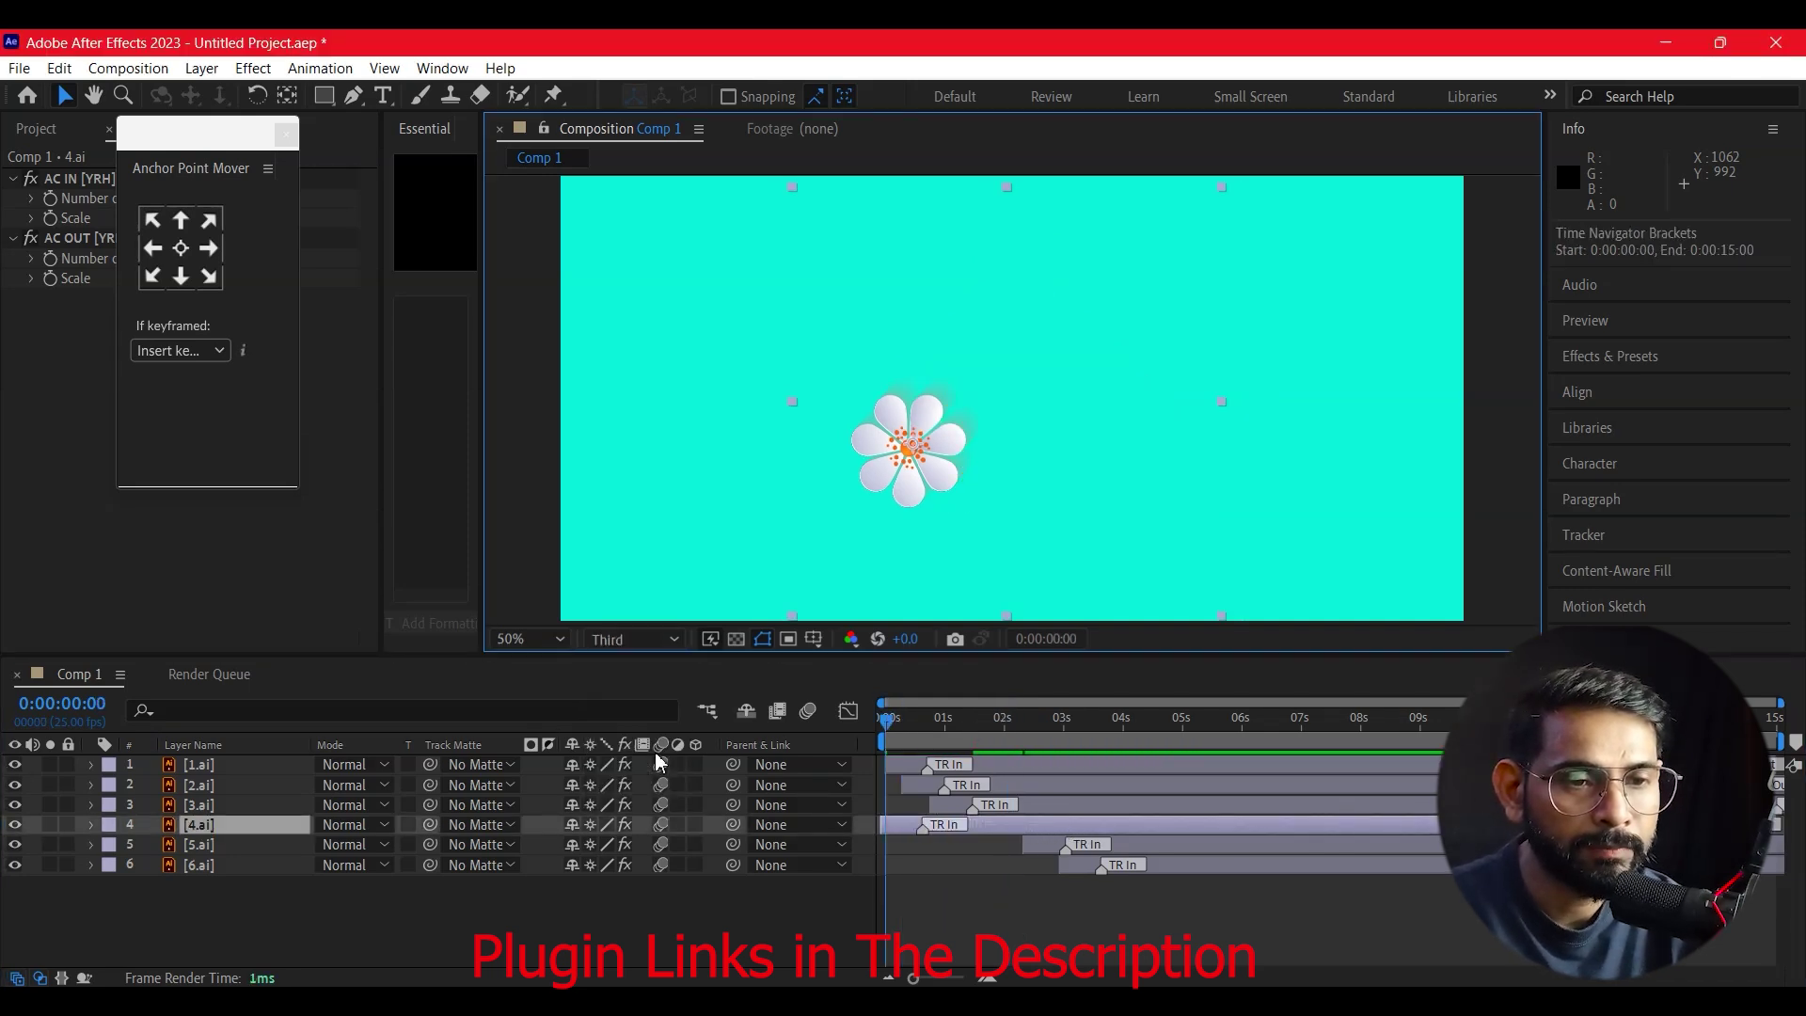
key("space")
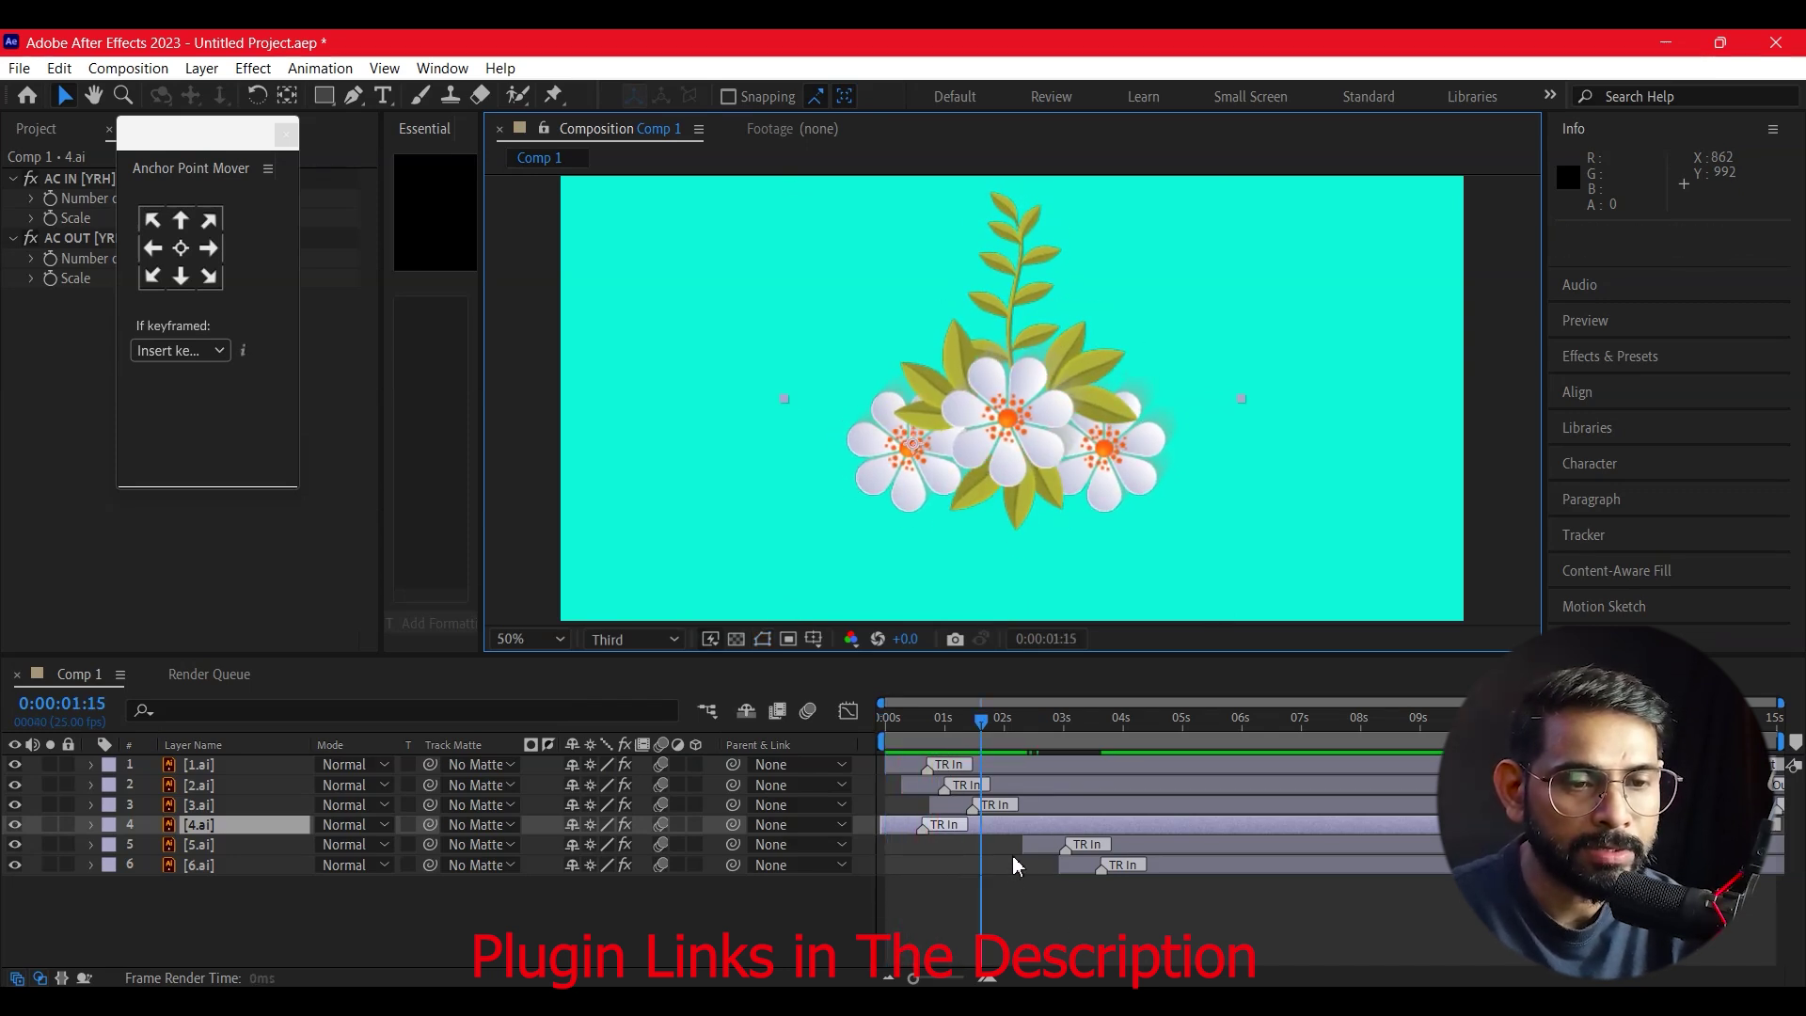
mouse_move(1025, 824)
left_mouse_down()
mouse_move(1110, 824)
mouse_move(1038, 844)
left_mouse_up()
left_click(1143, 838)
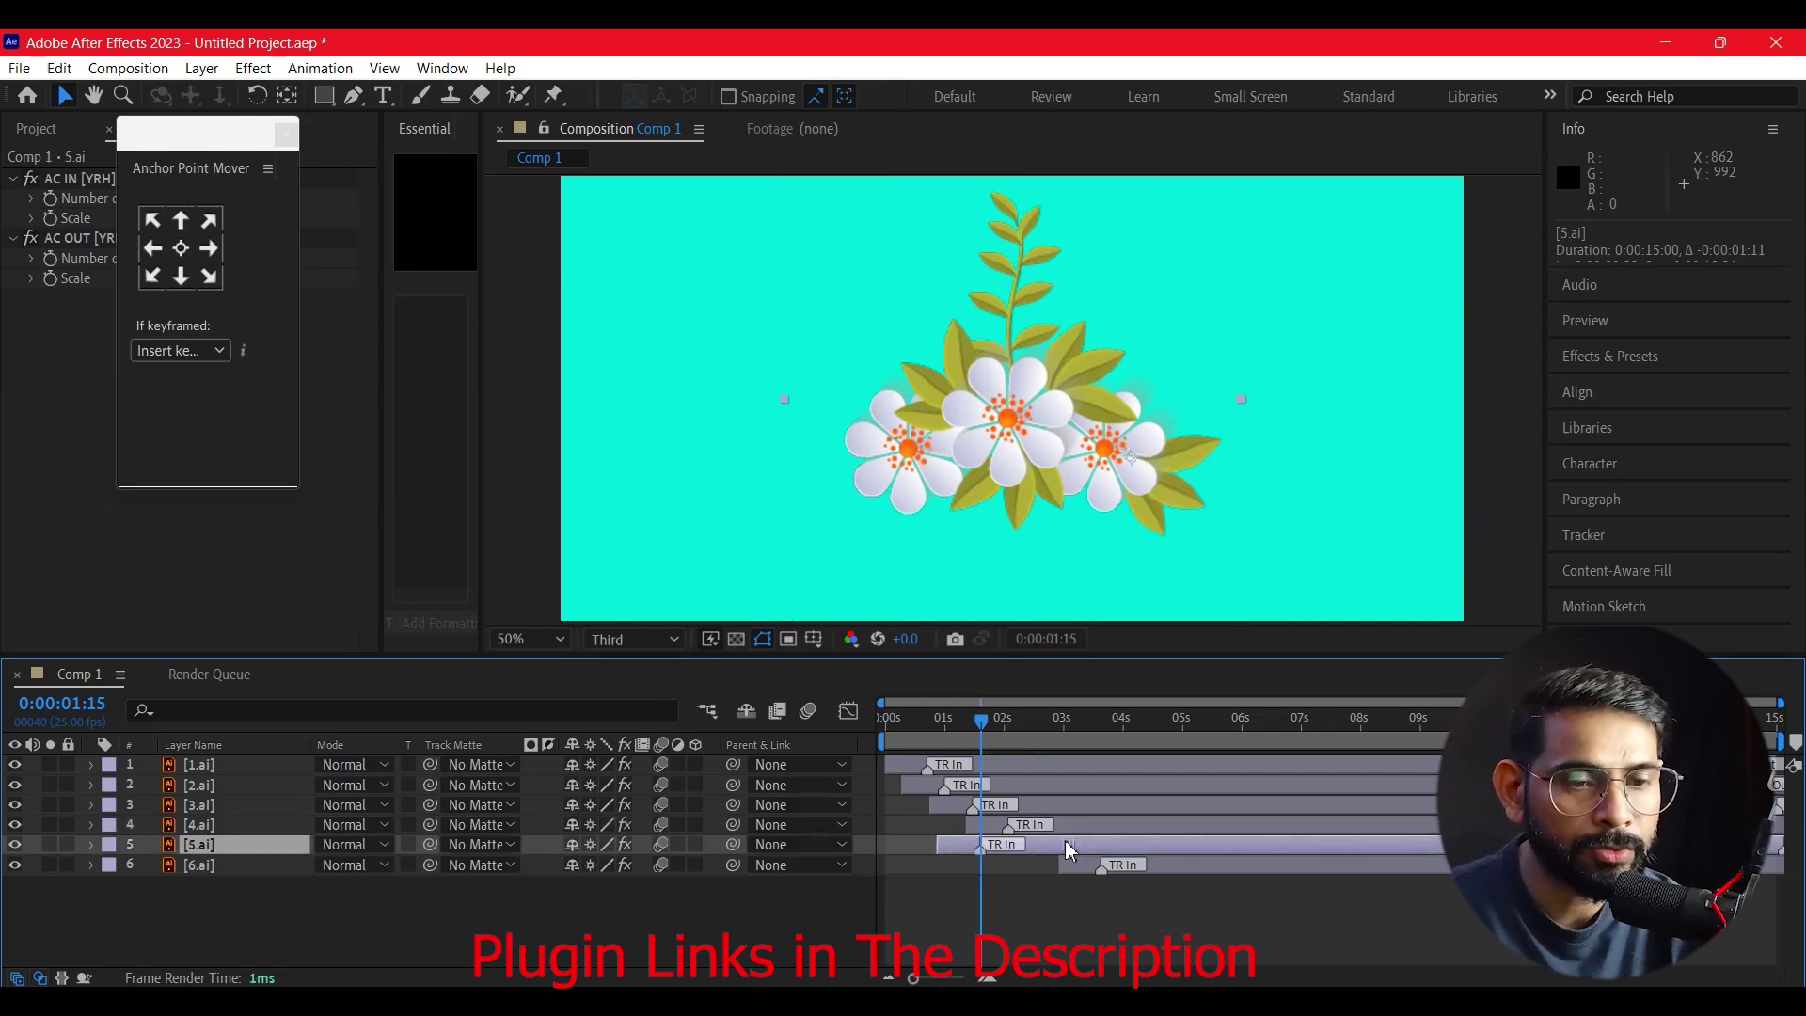
key("space")
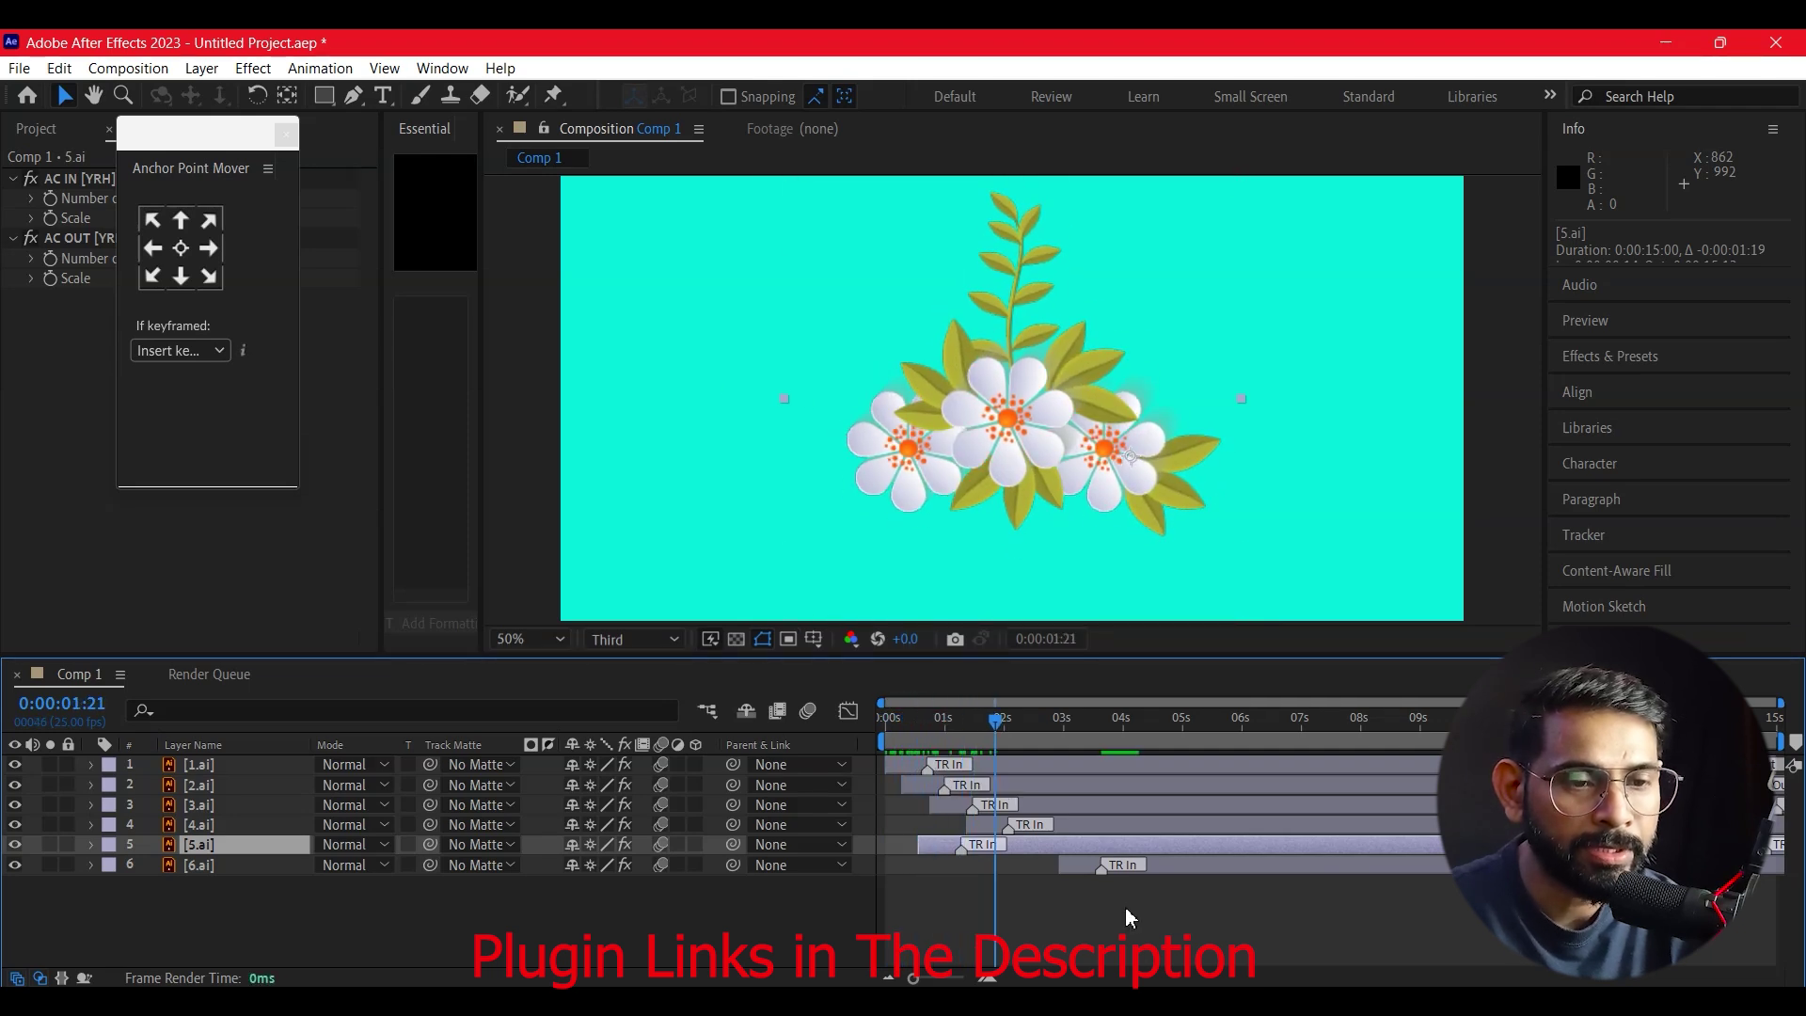
- Move 6.ai earlier, then nudge it slightly later so it starts about one second in
left_click(1141, 864)
left_click_drag(1156, 865, 1048, 875)
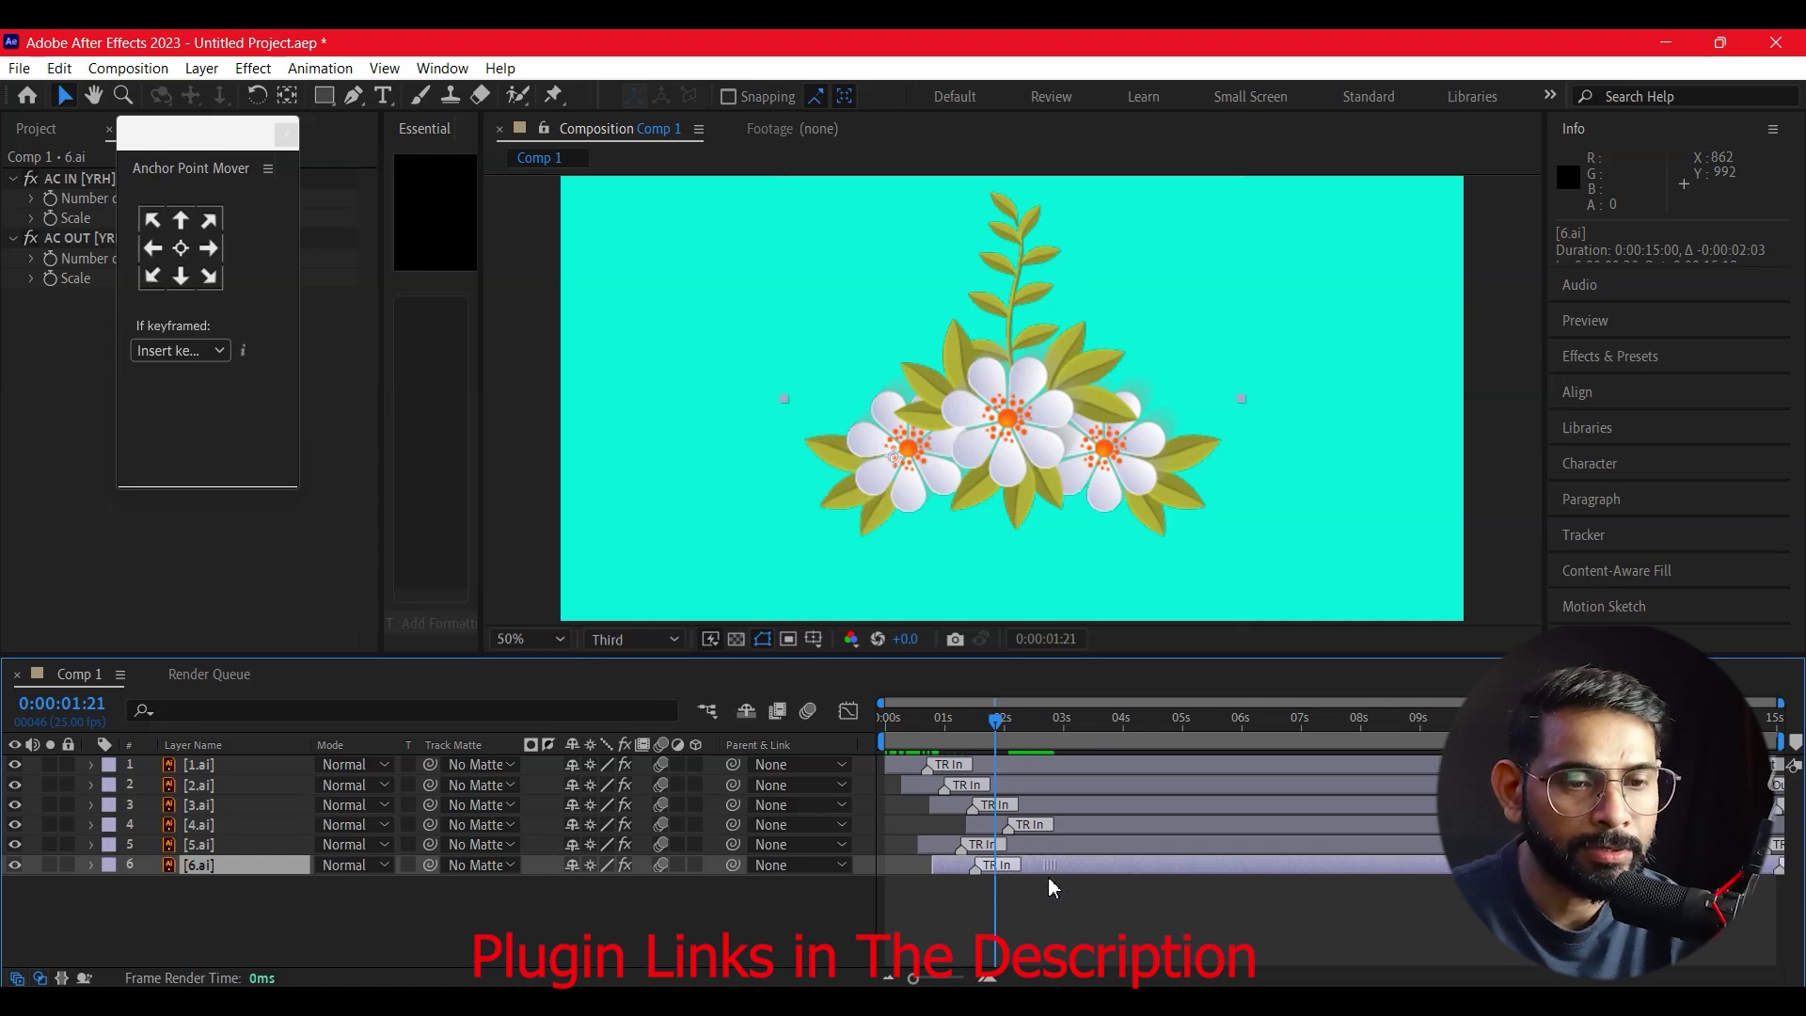
key("space")
left_click(1118, 895)
key("space")
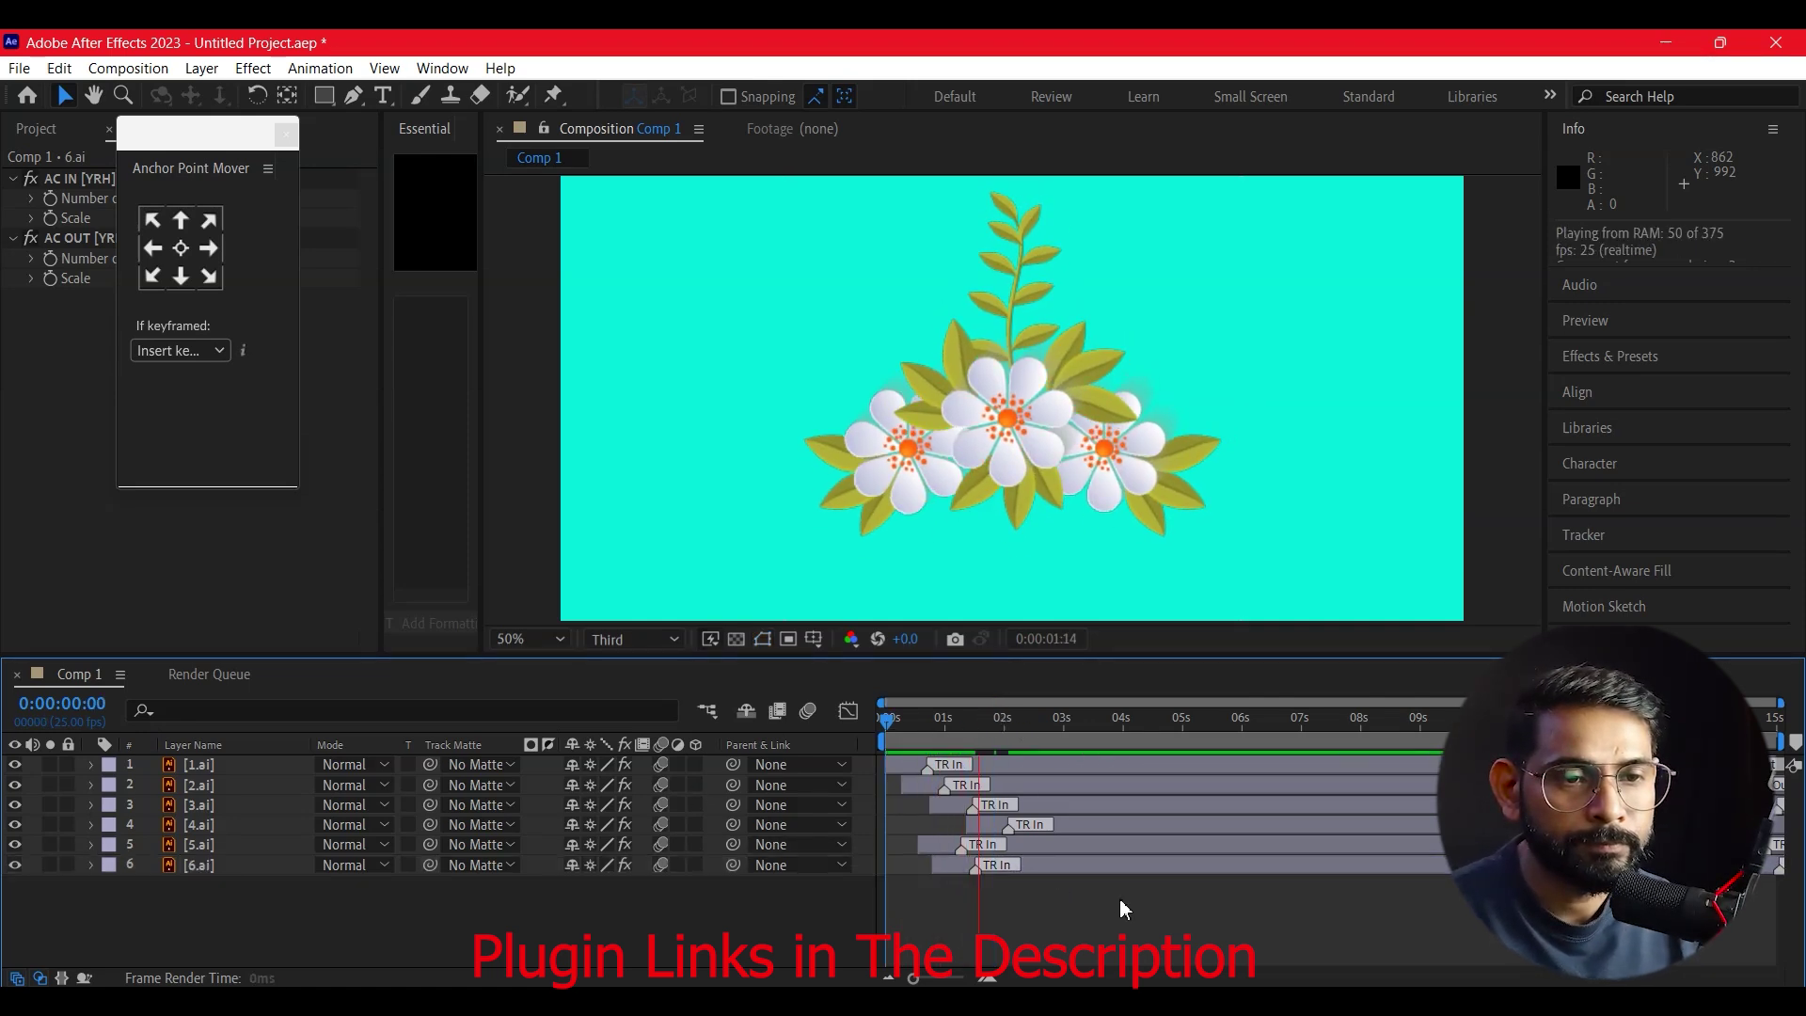
key("space")
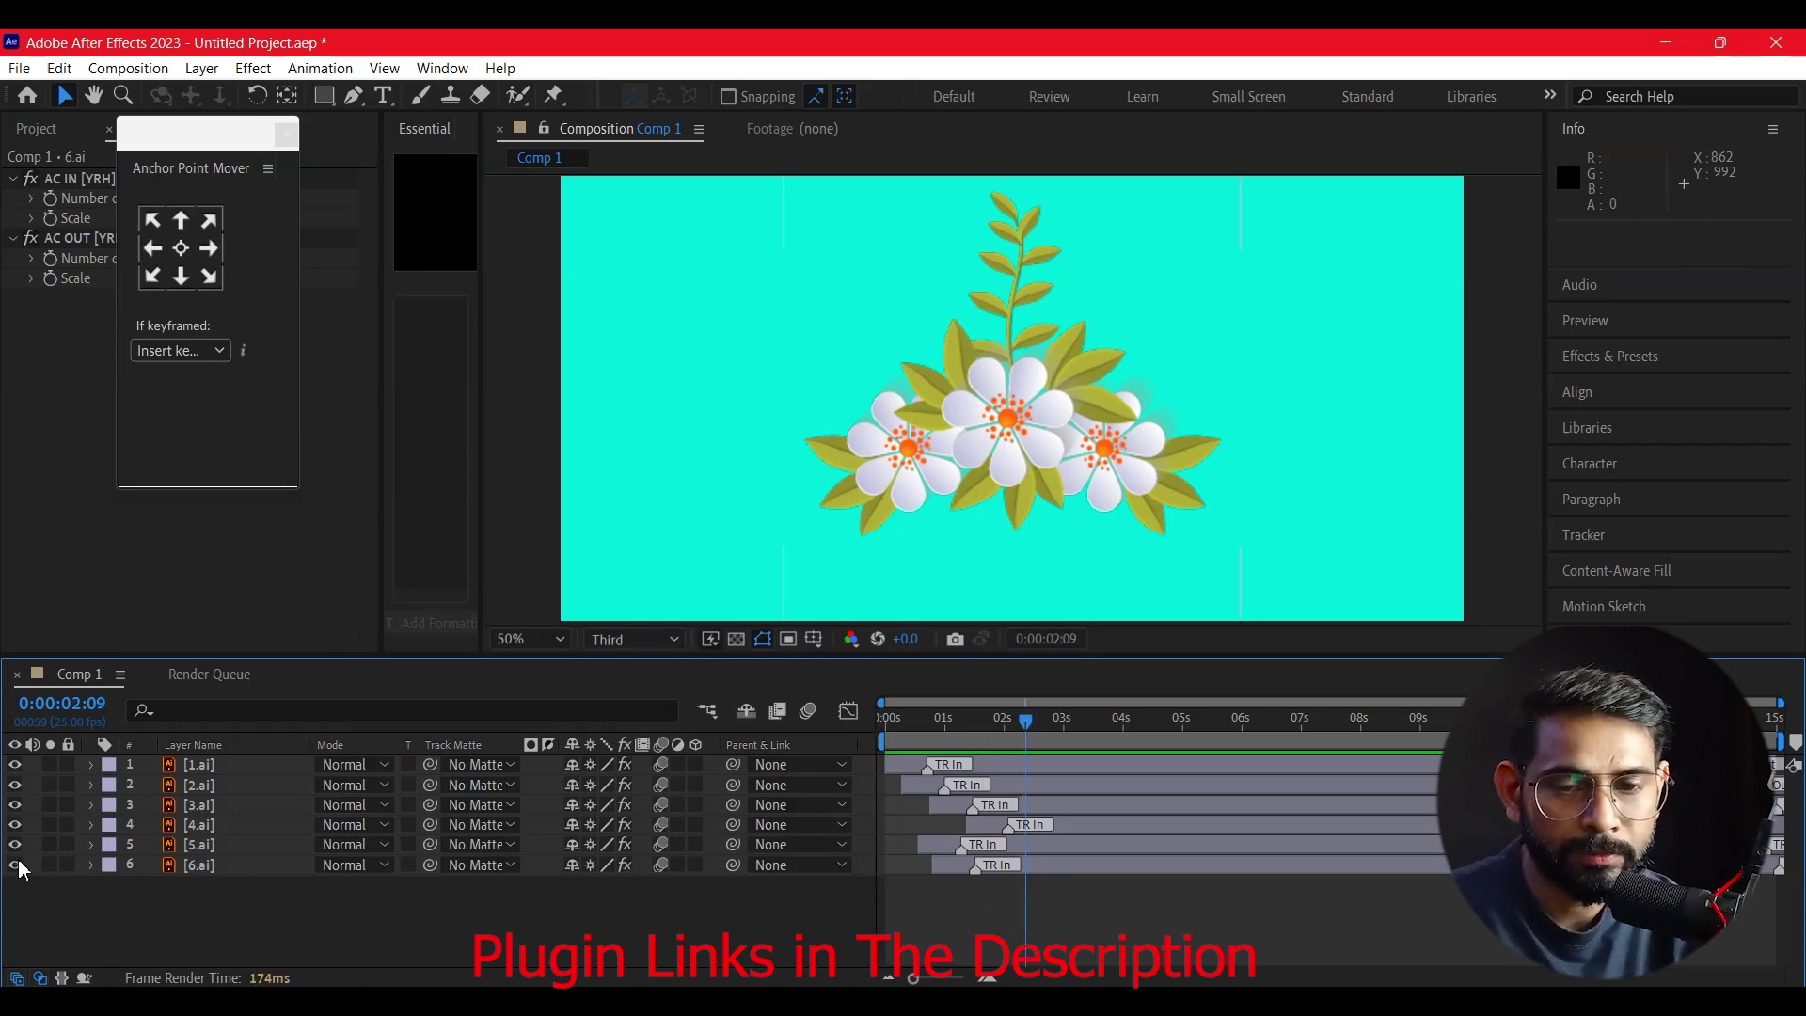
mouse_move(1046, 866)
left_mouse_down()
mouse_move(963, 864)
mouse_move(1087, 867)
left_mouse_up()
key("Home")
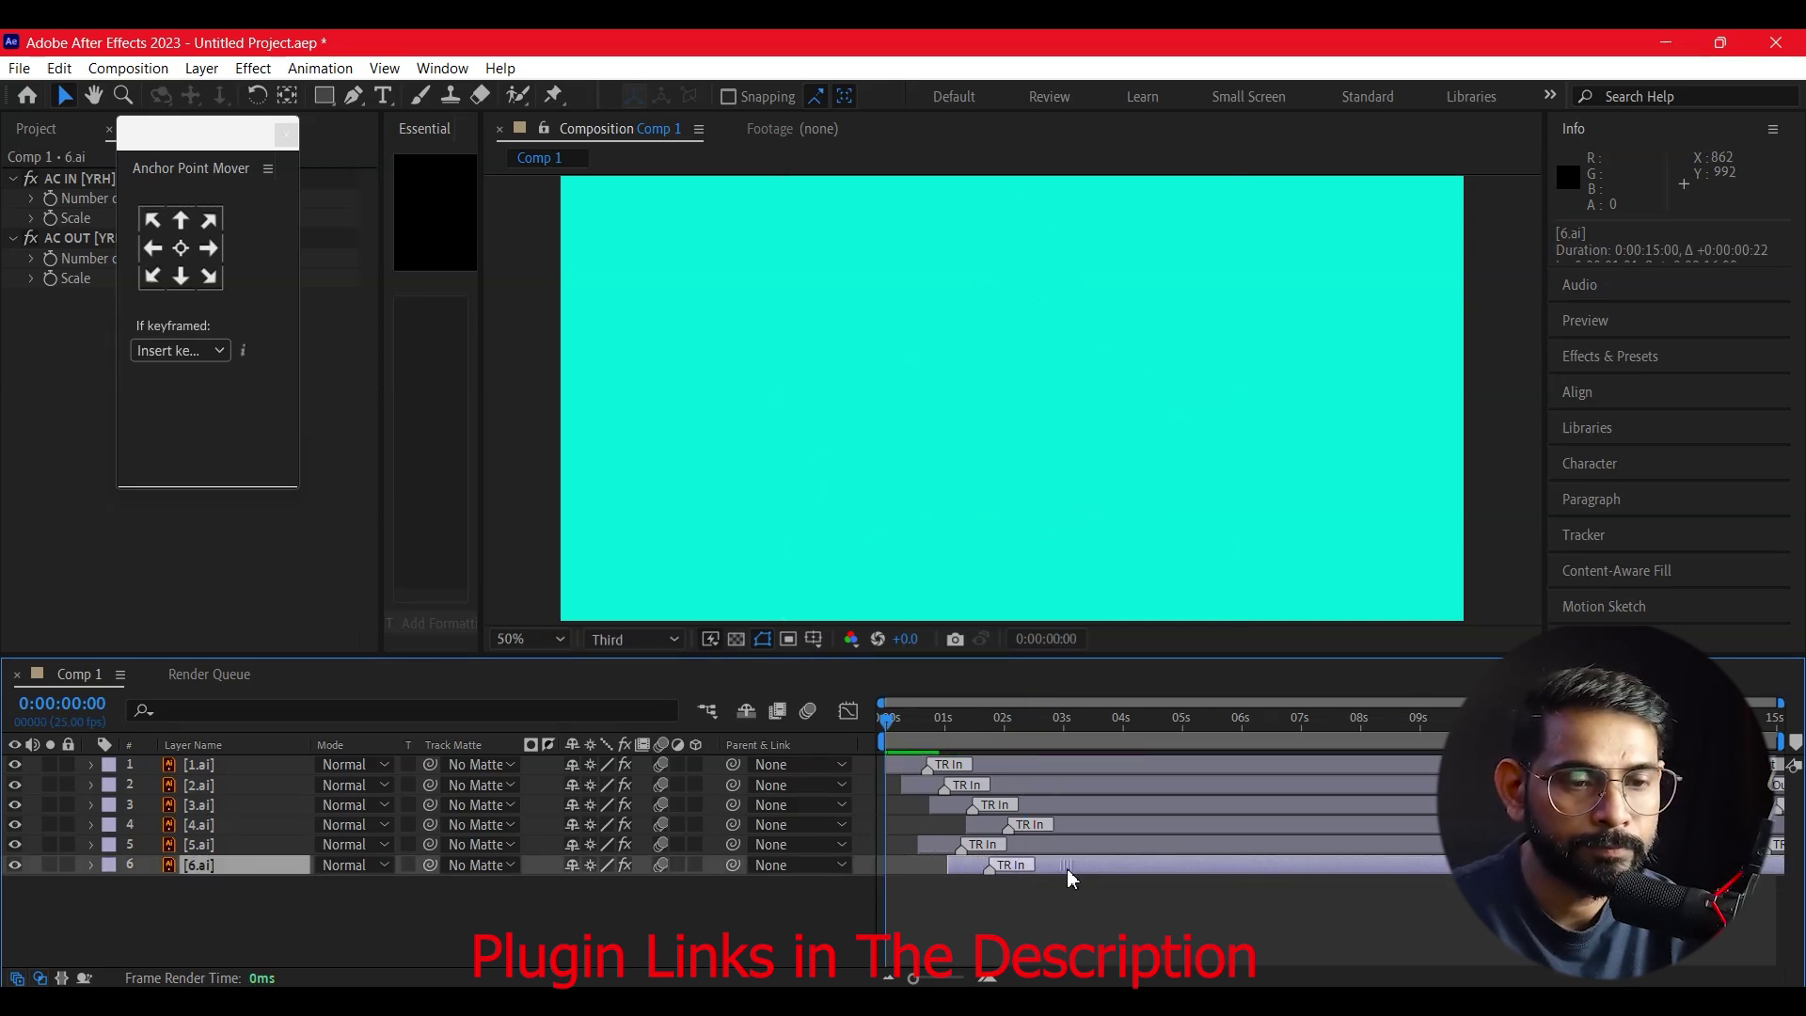
left_click(1040, 909)
key("space")
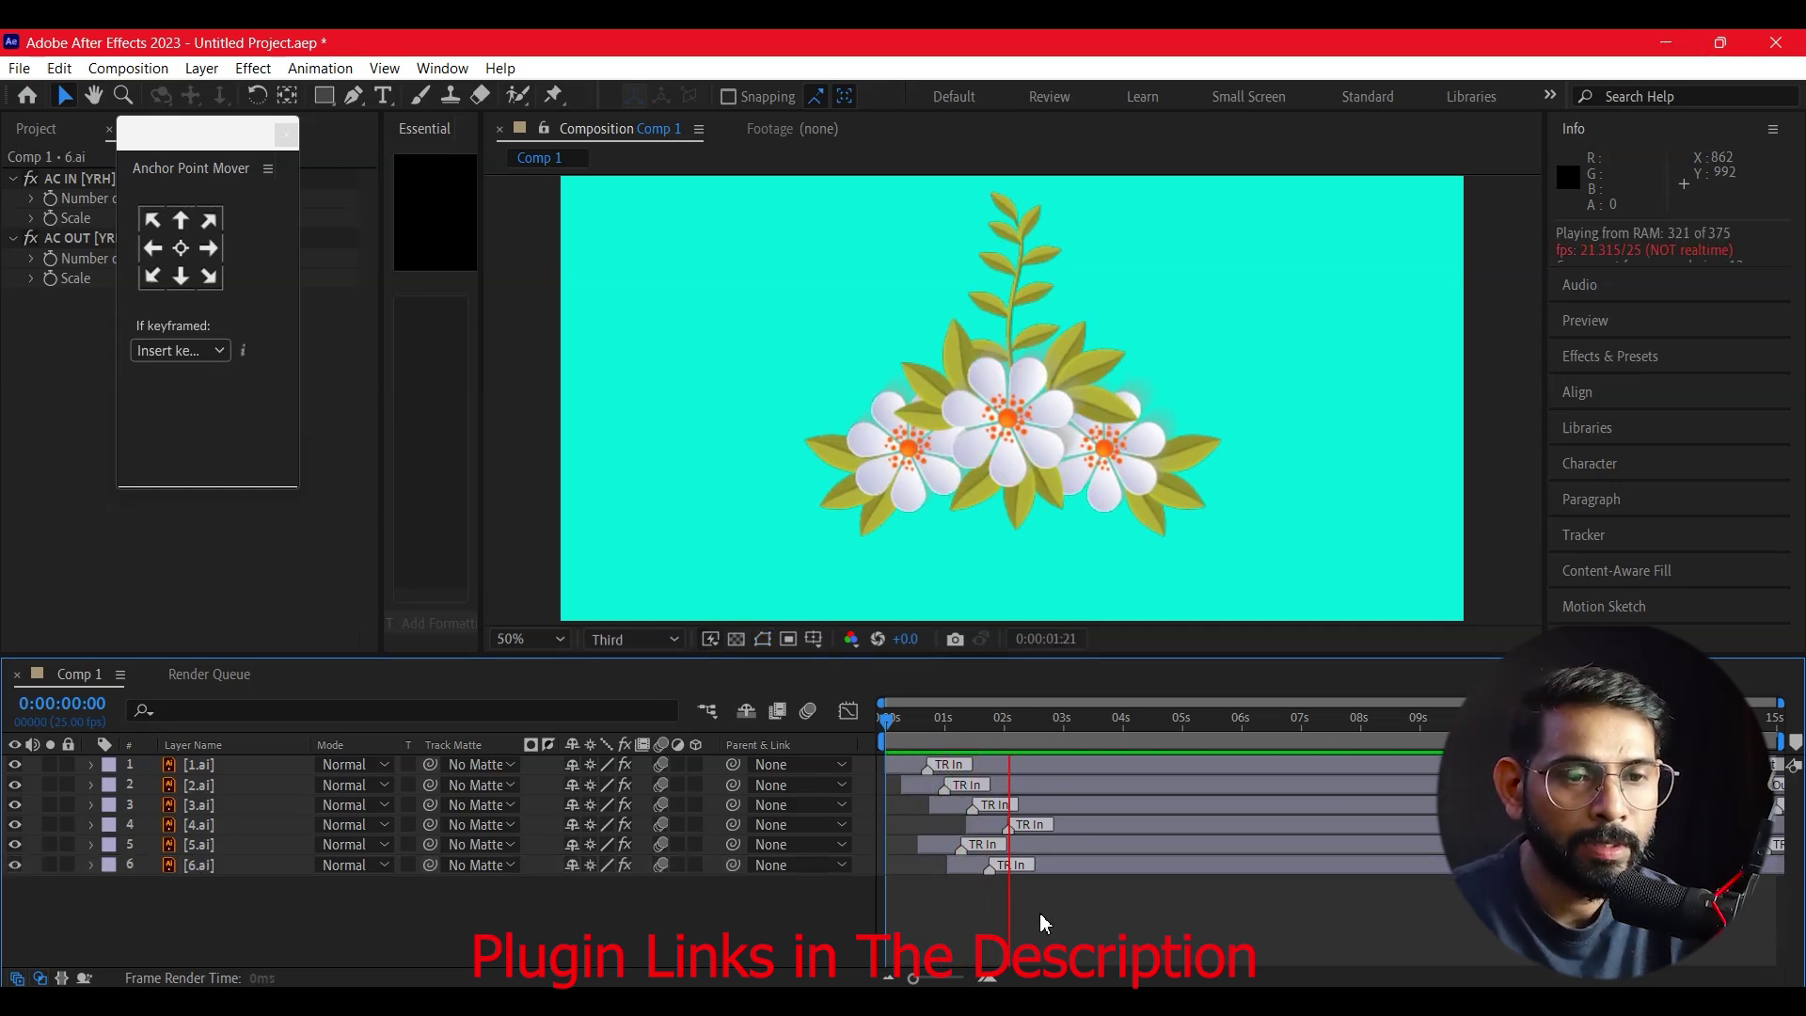
key("space")
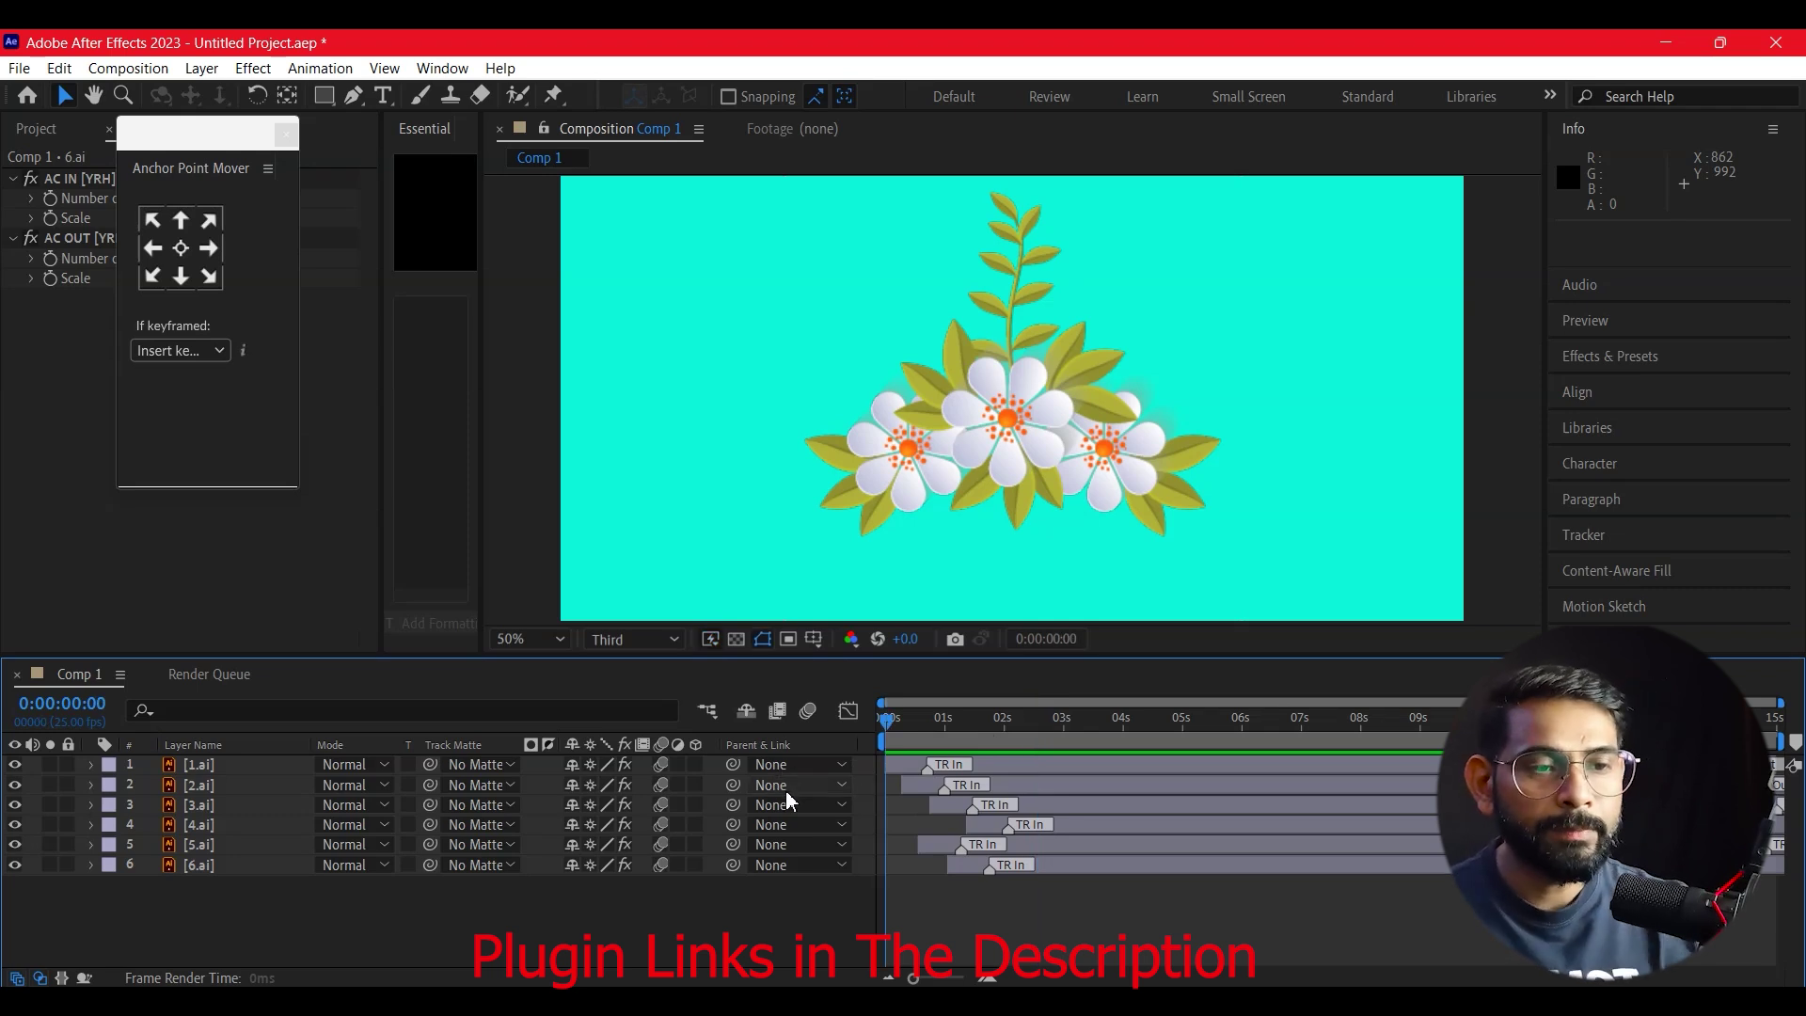
- Switch preview resolution back to Full and play the finished bouquet build-up twice from the start
key("Home")
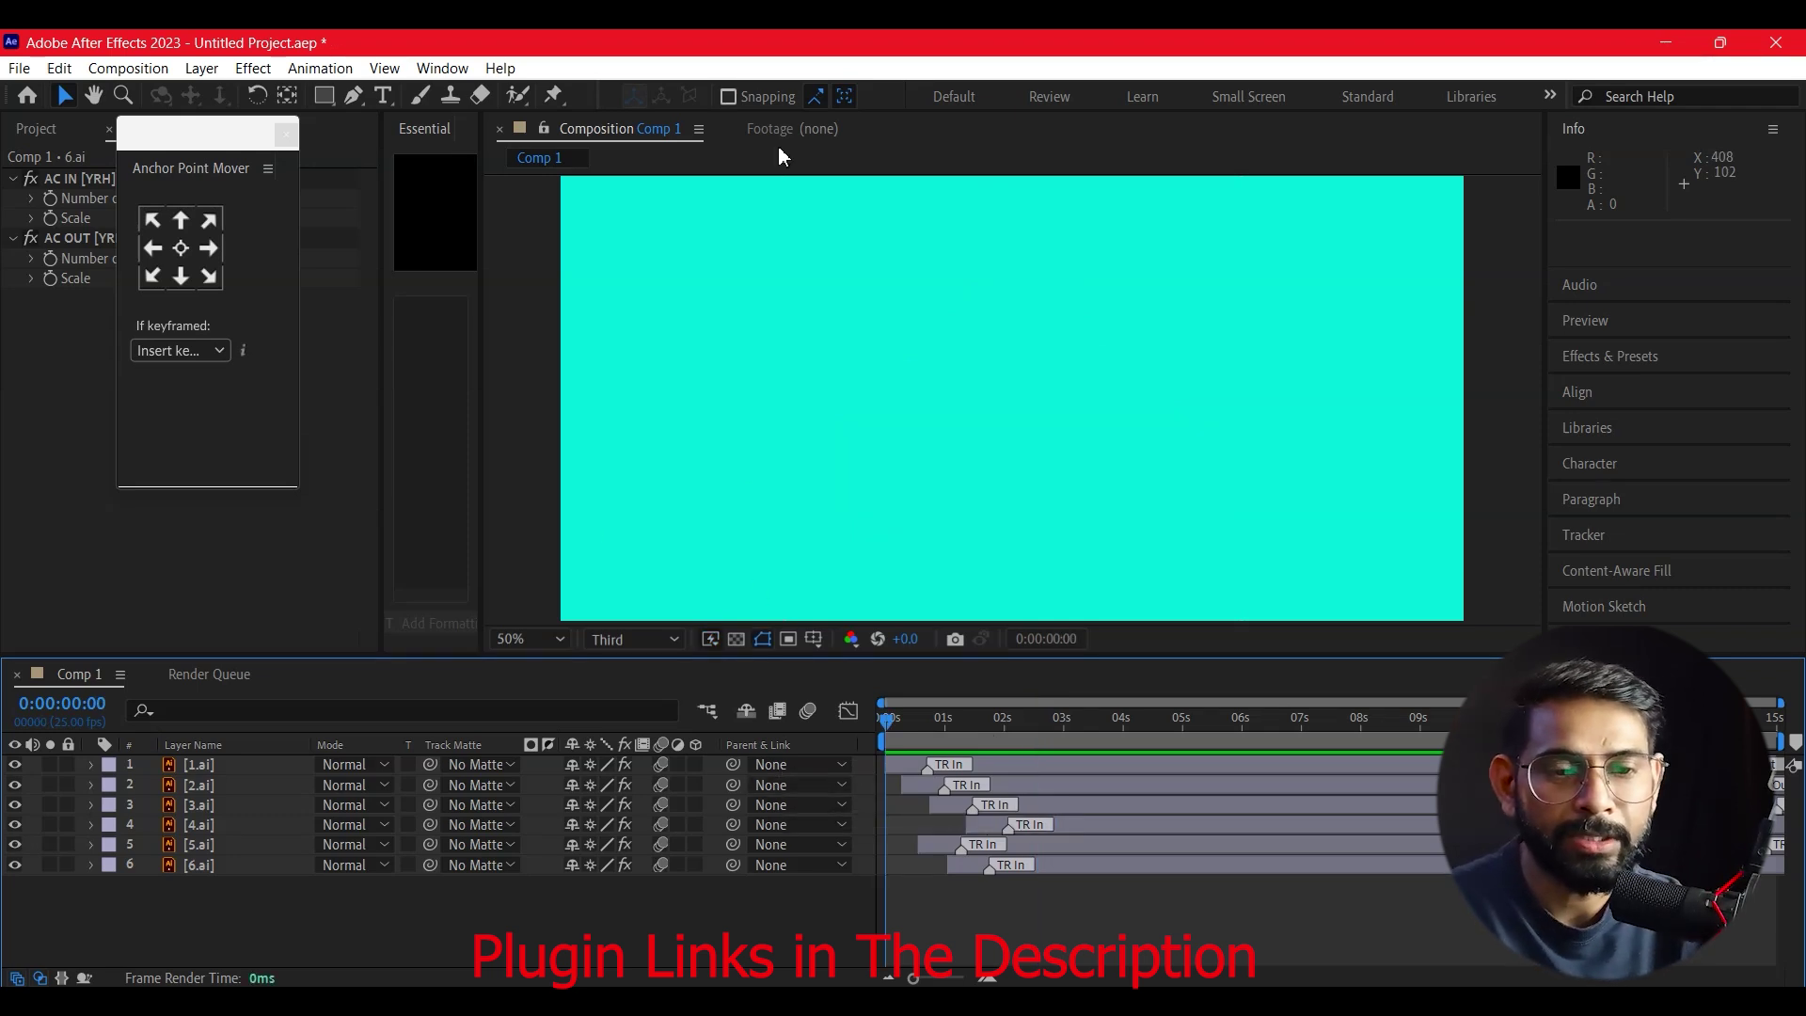
left_click(666, 640)
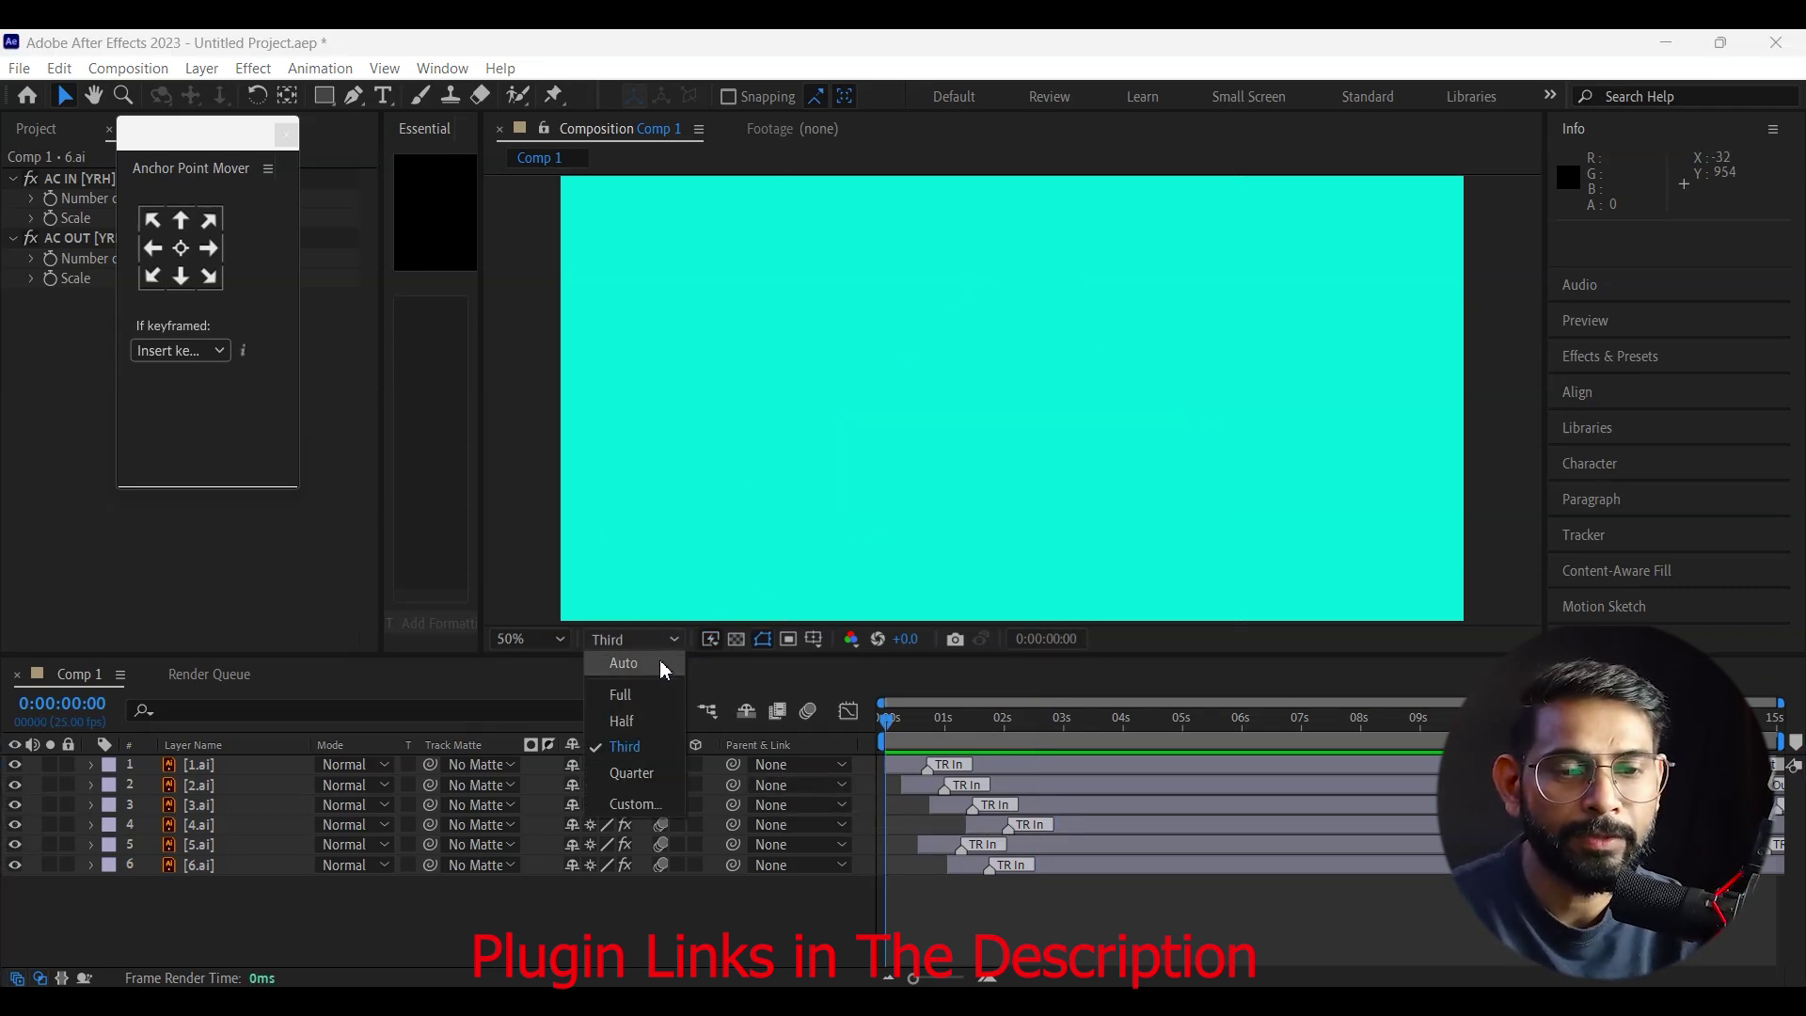
left_click(656, 694)
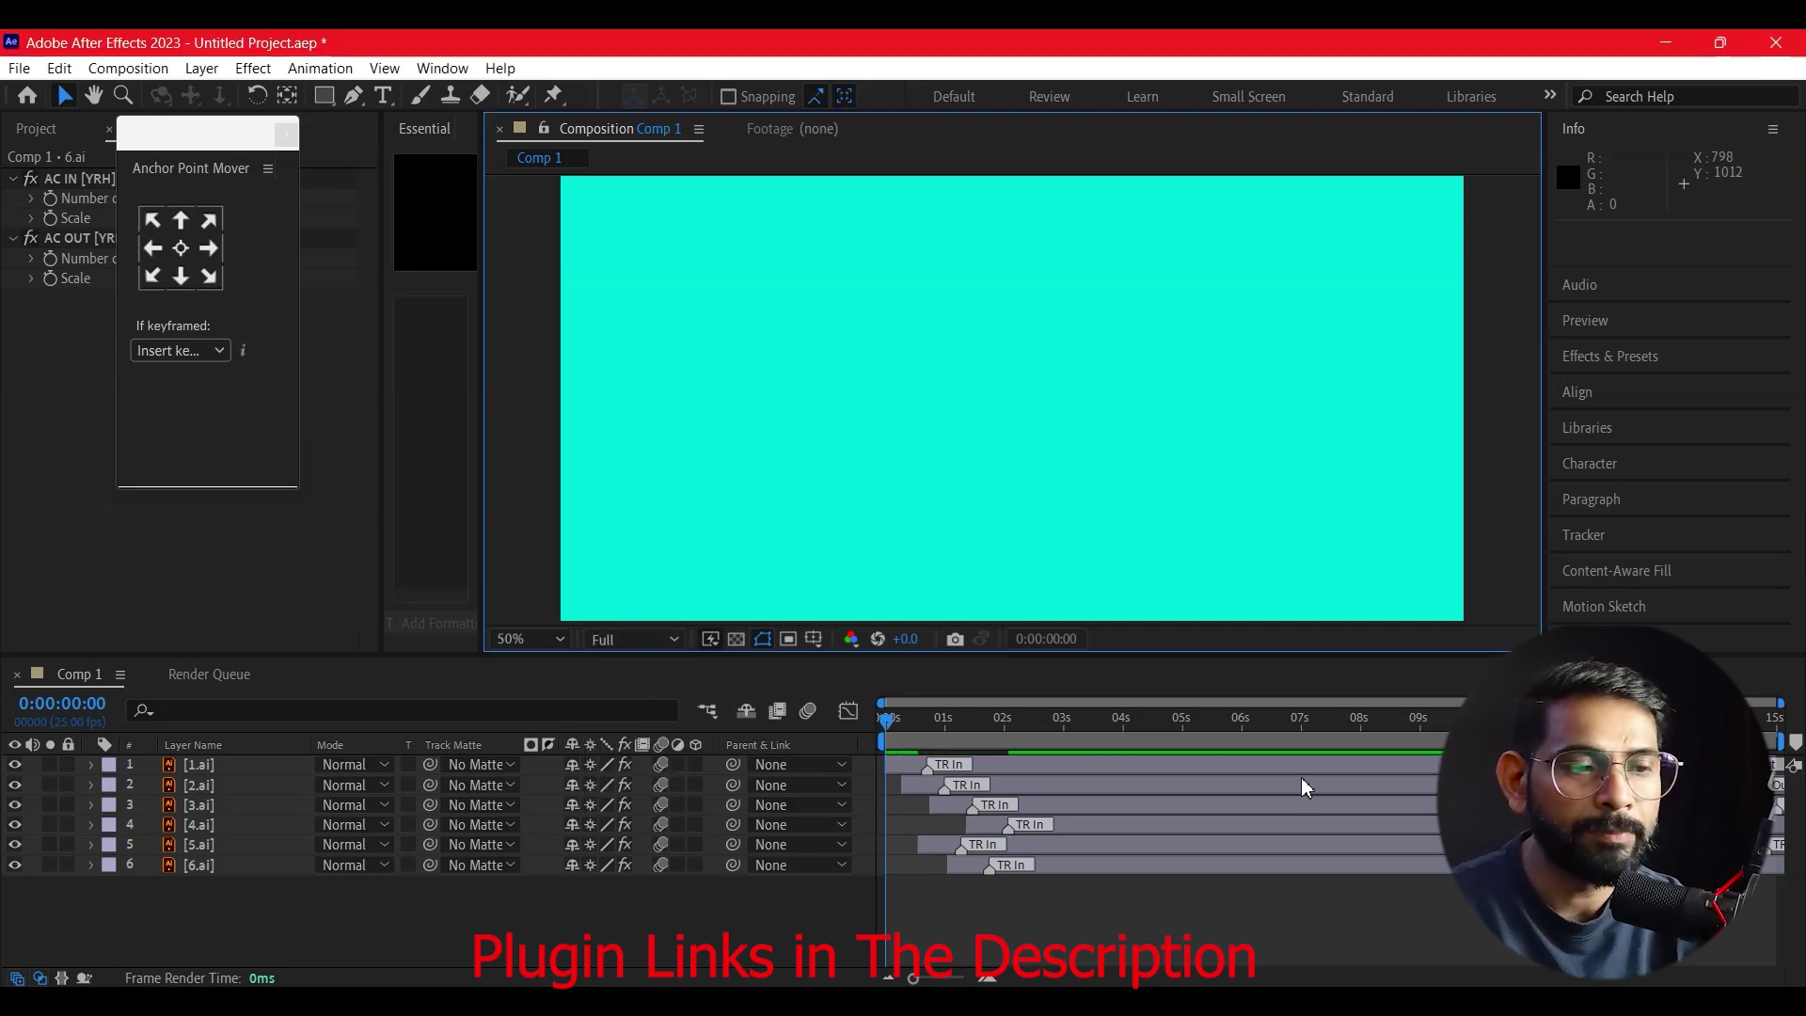
key("space")
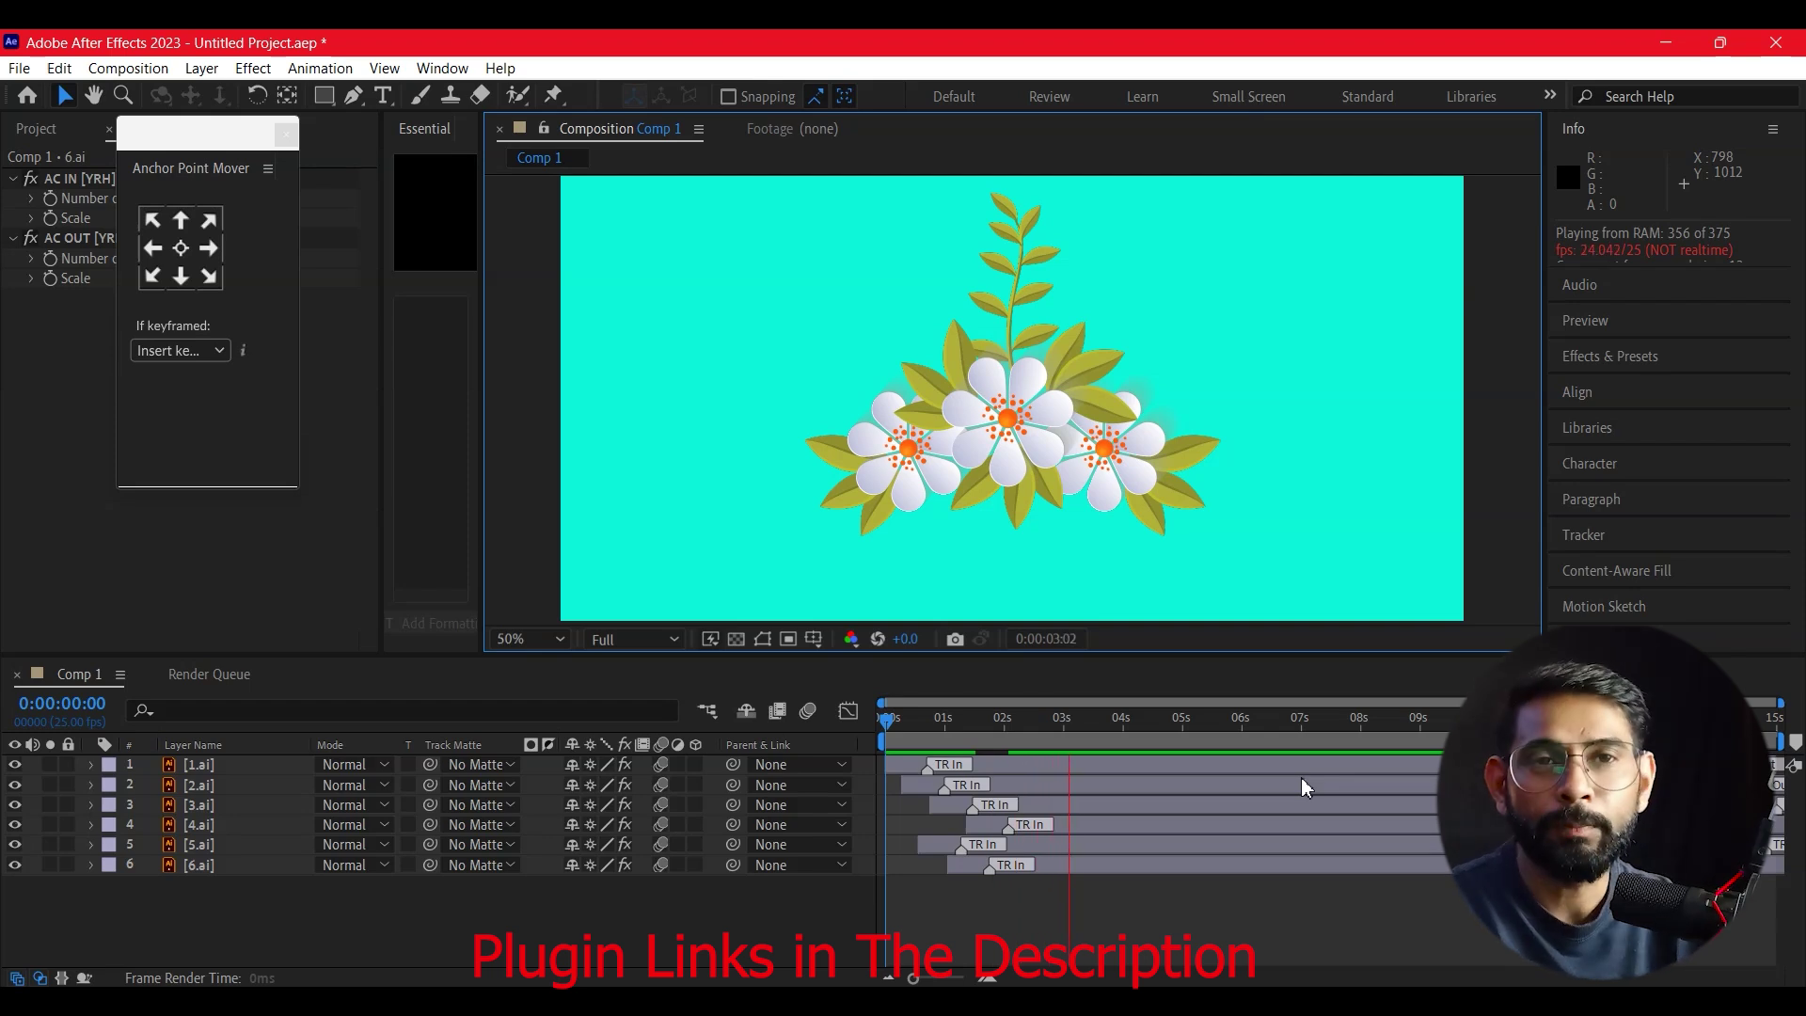
key("space")
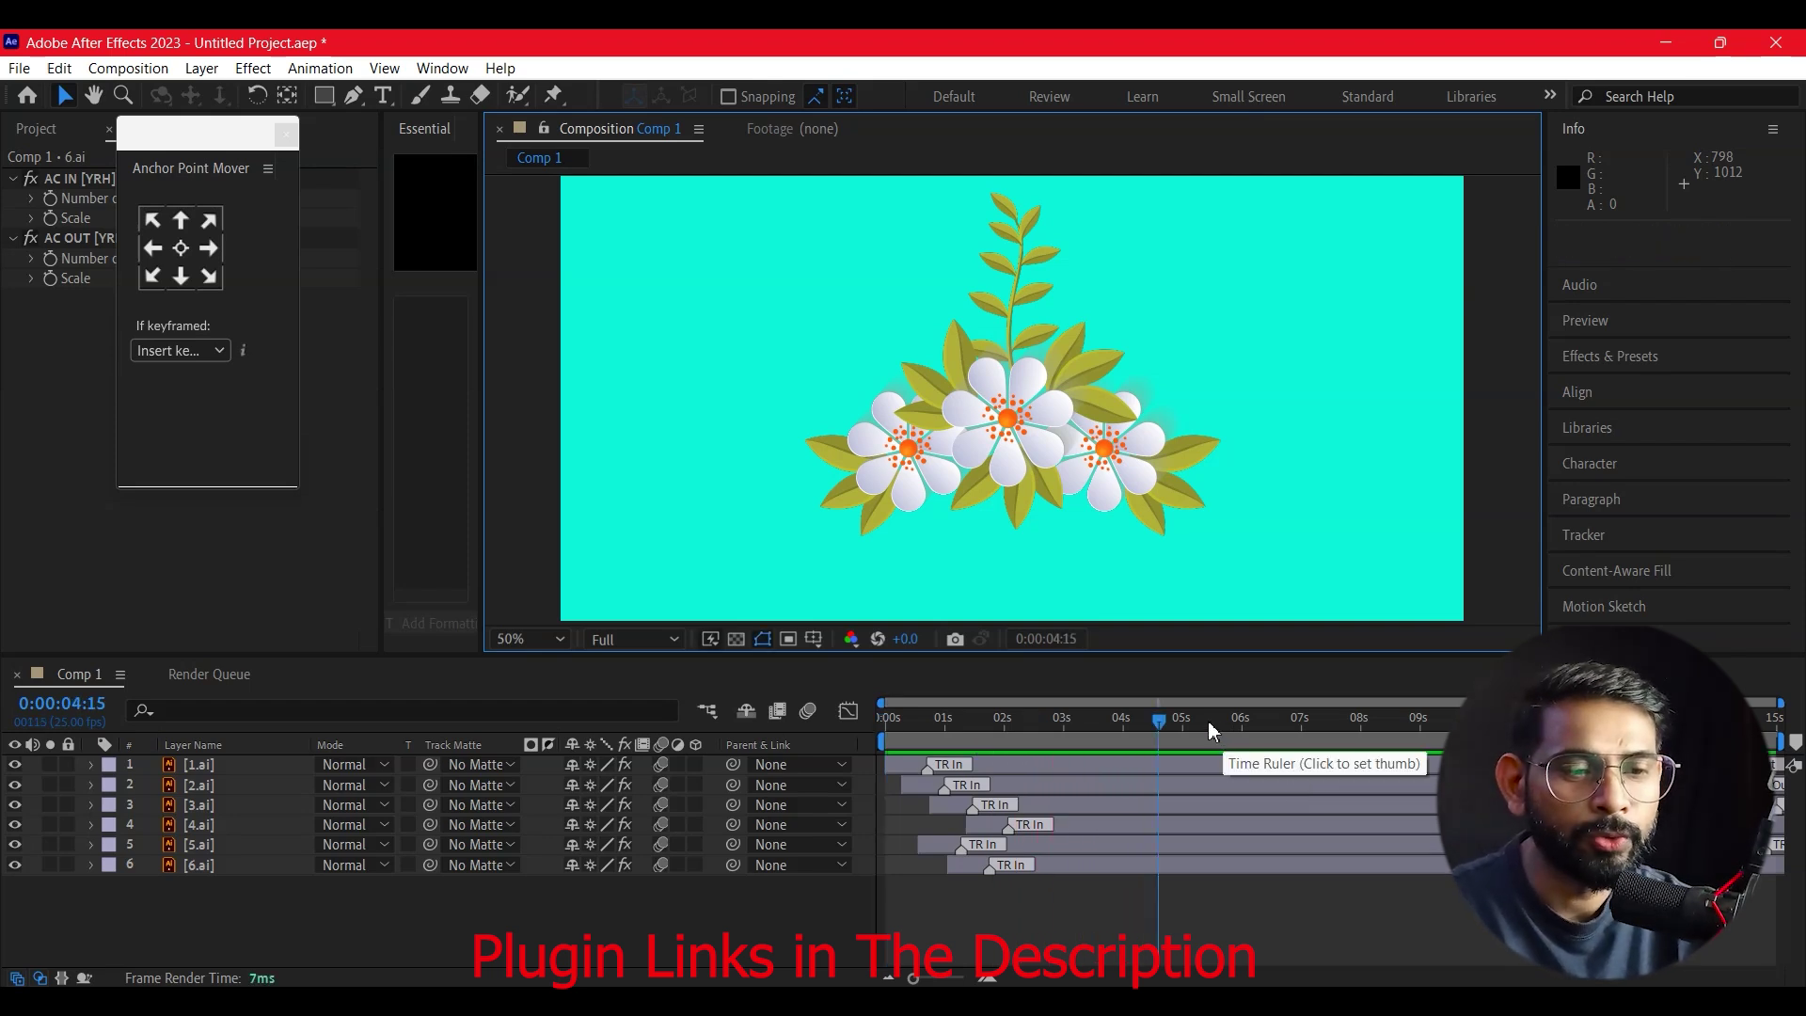
key("Home")
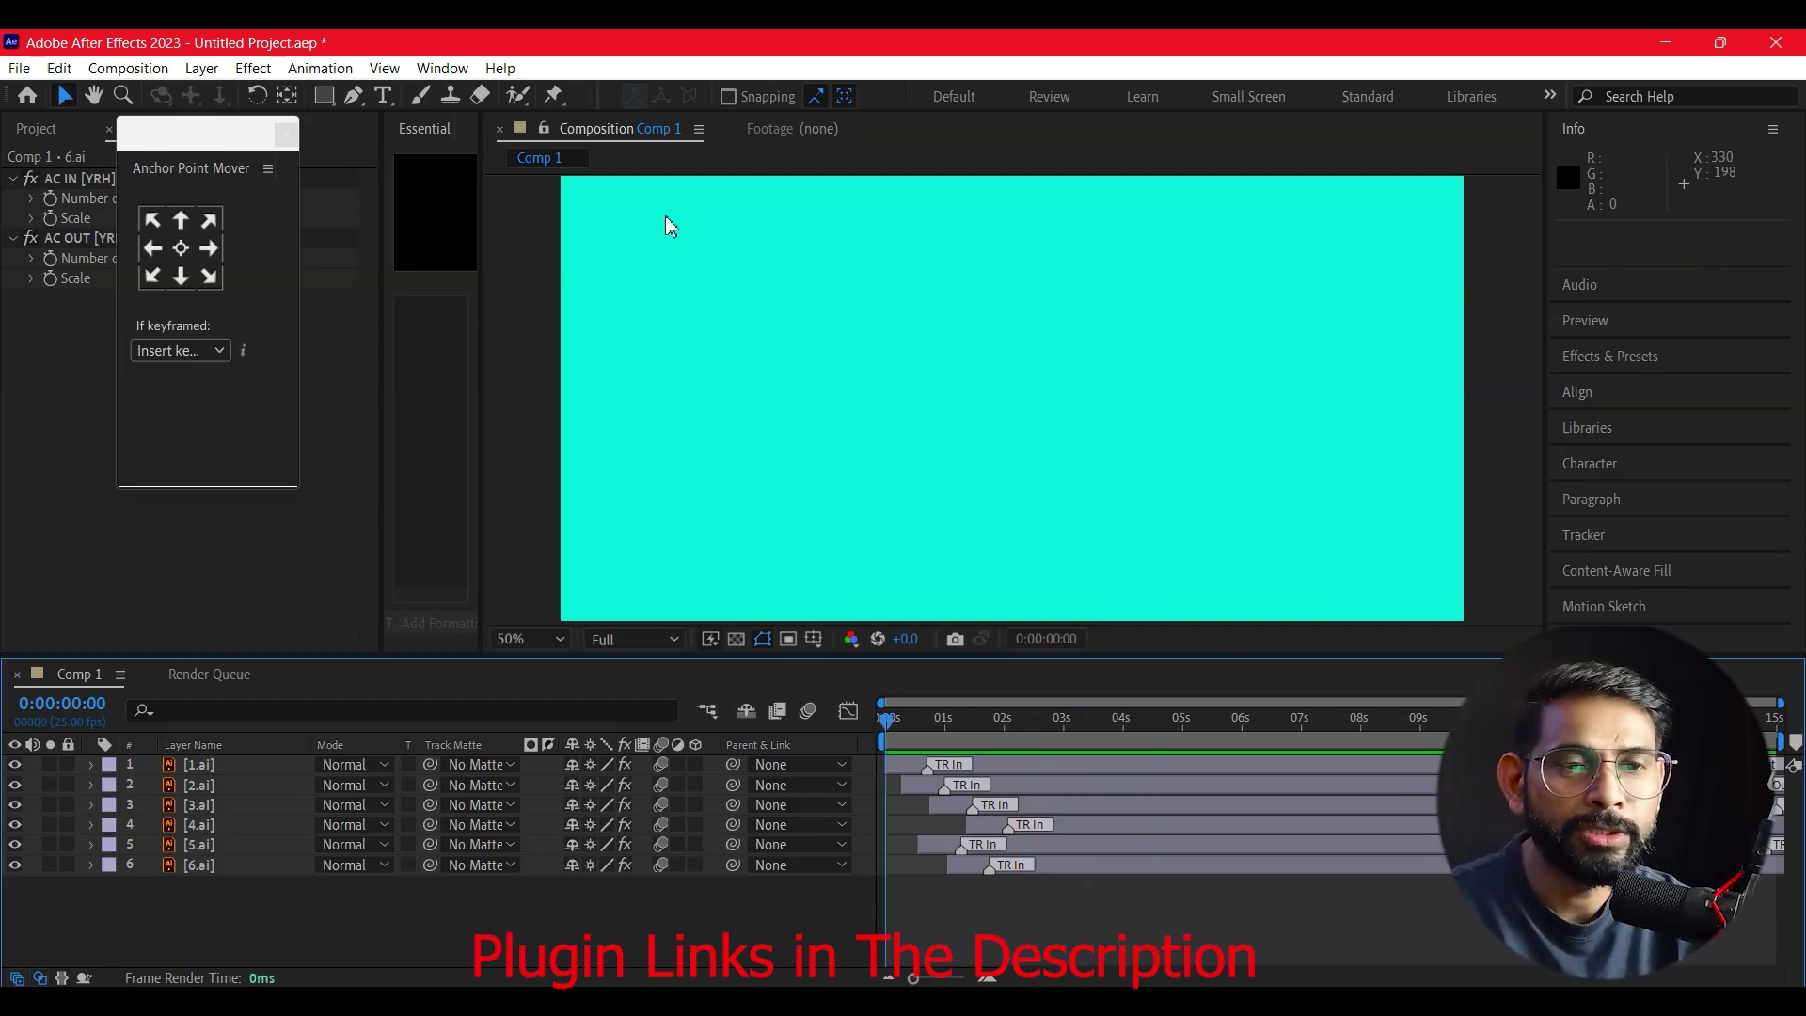
key("space")
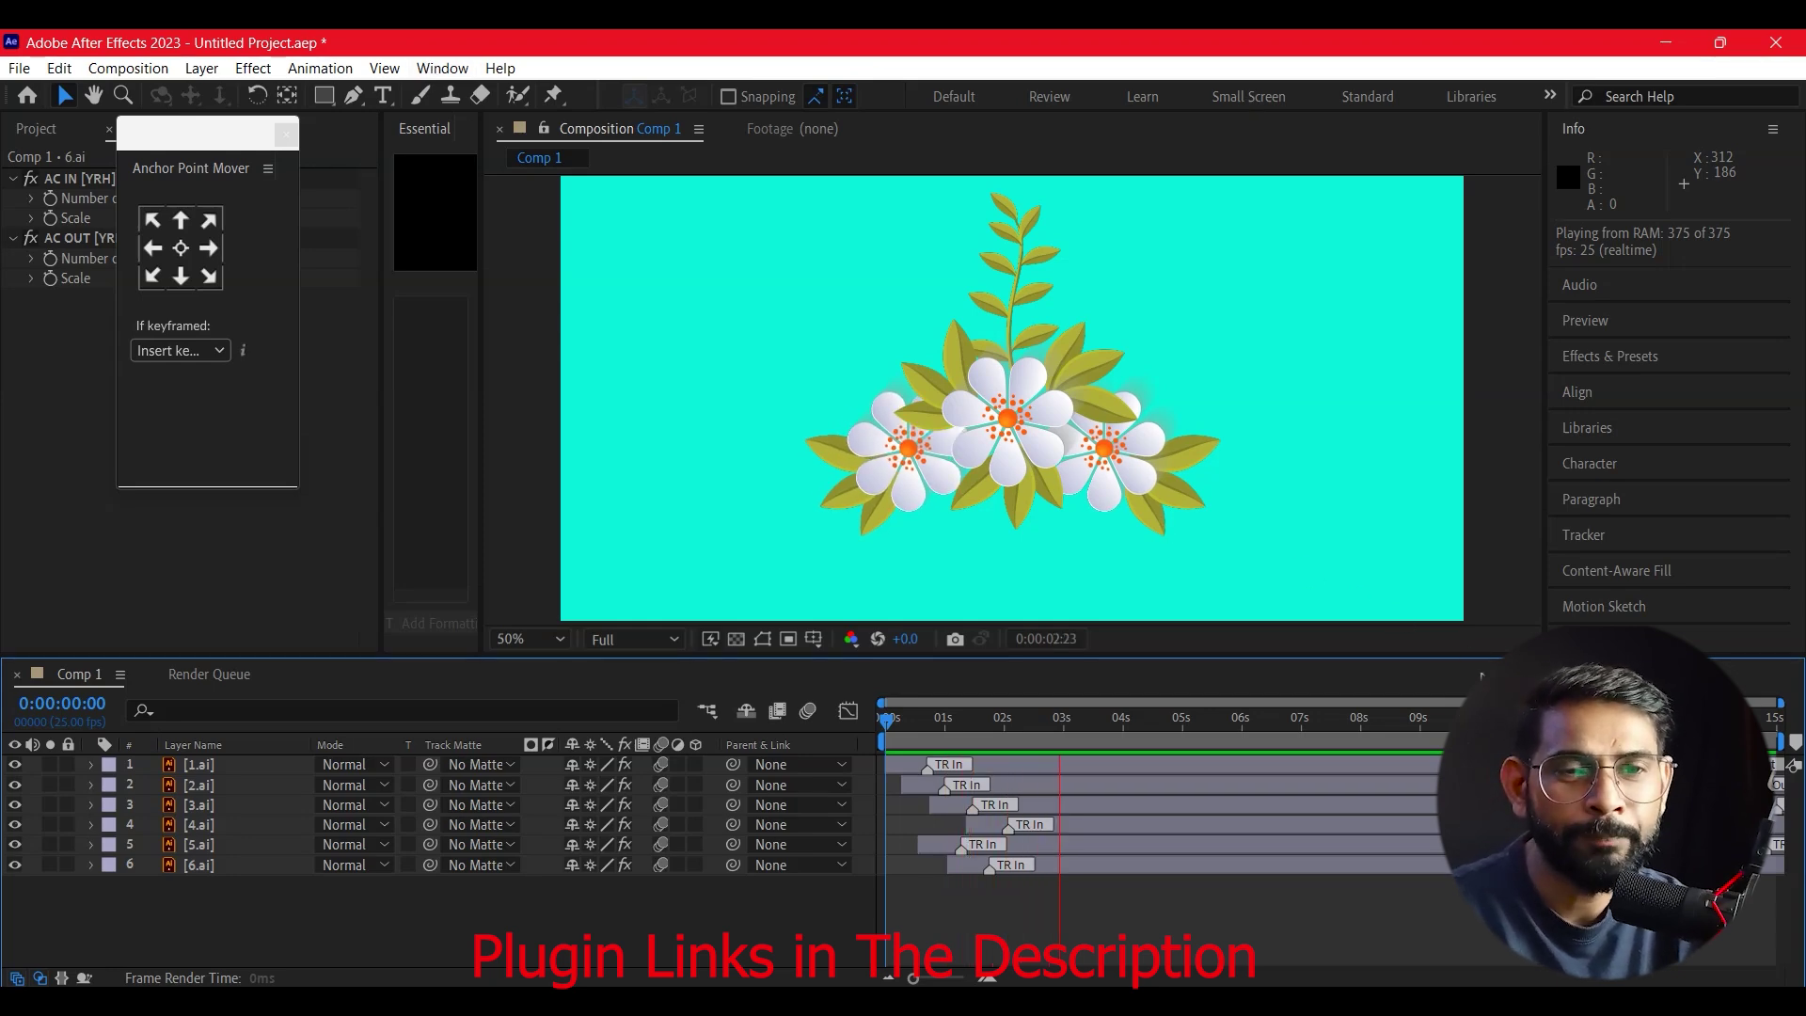
key("space")
left_click(442, 68)
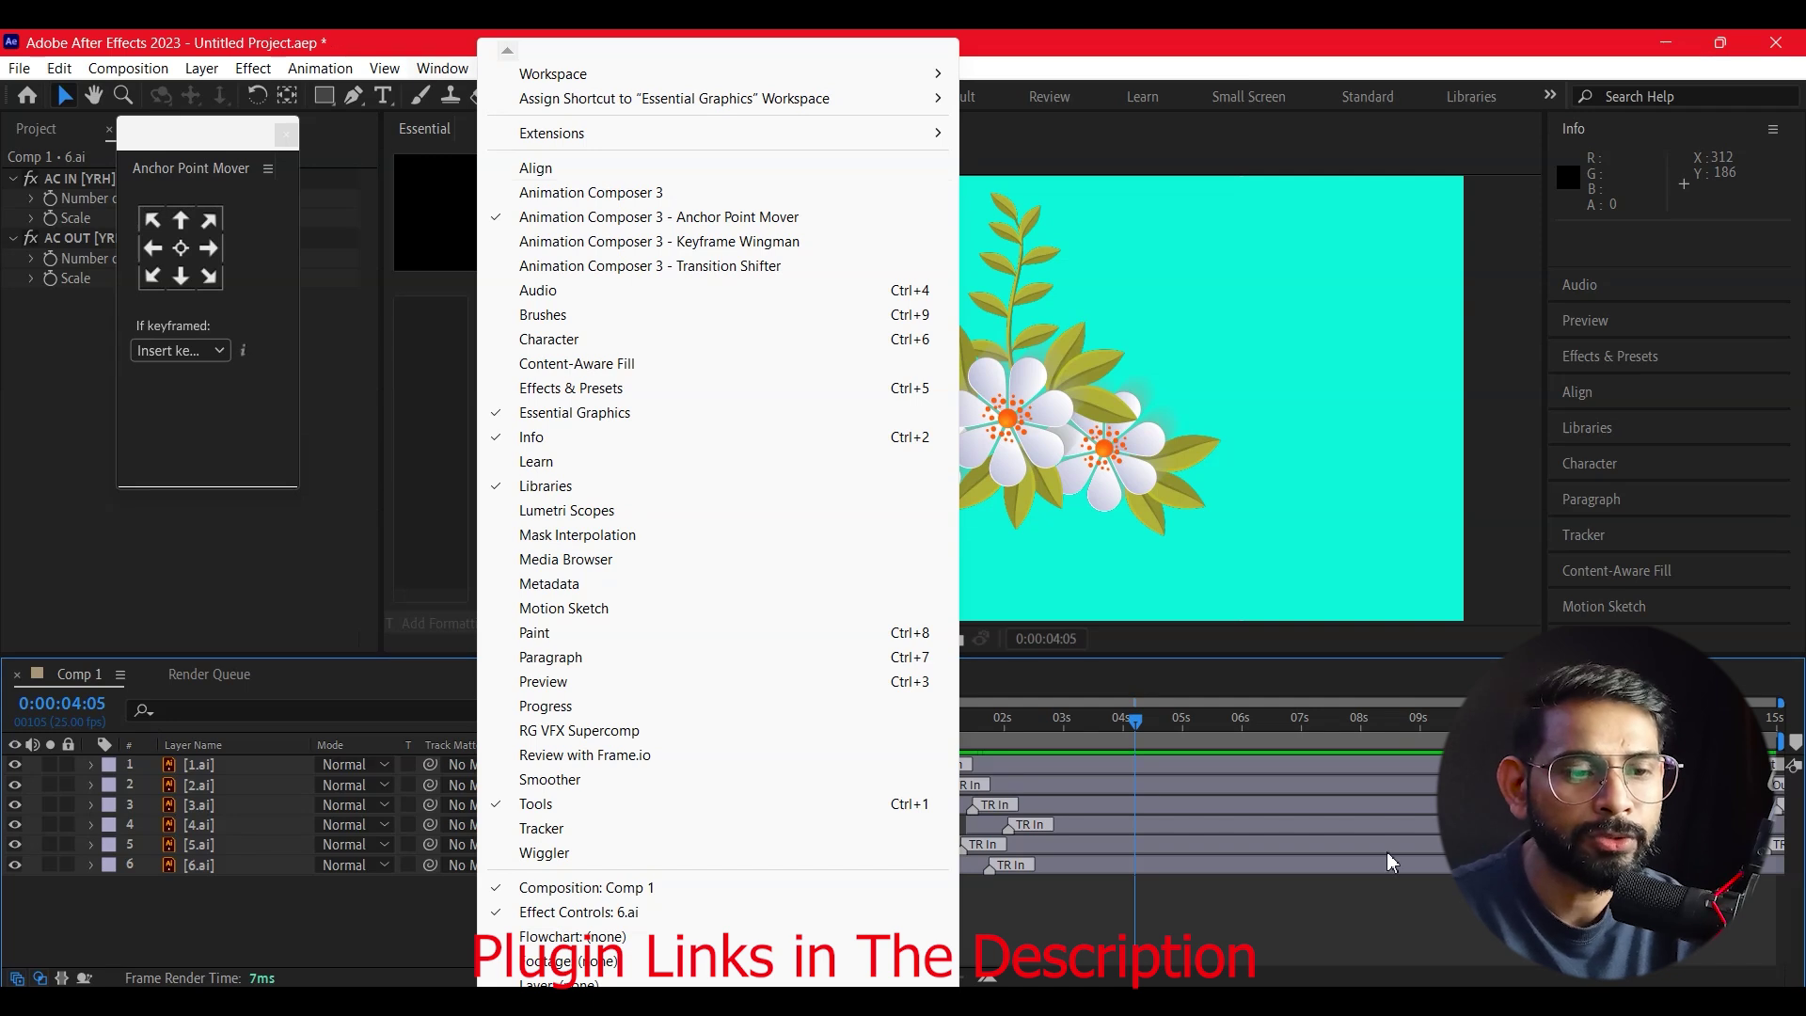
left_click(978, 779)
key("Home")
key("space")
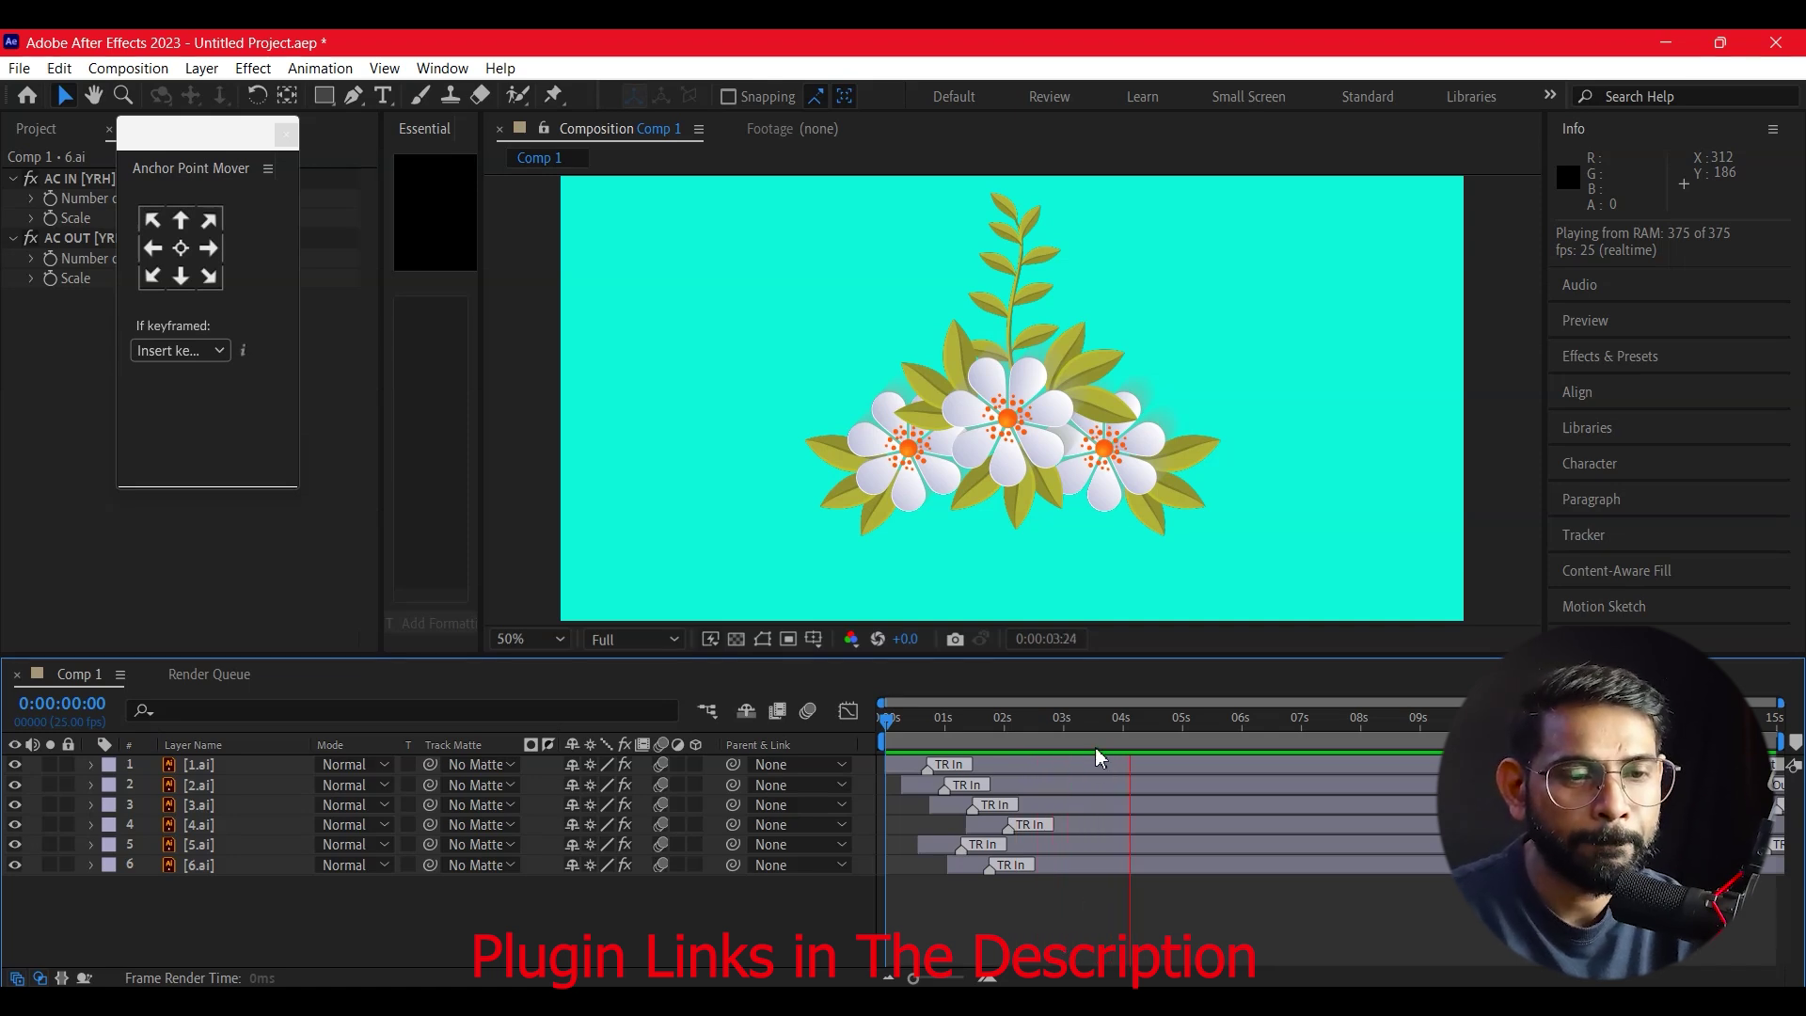
key("space")
key("space")
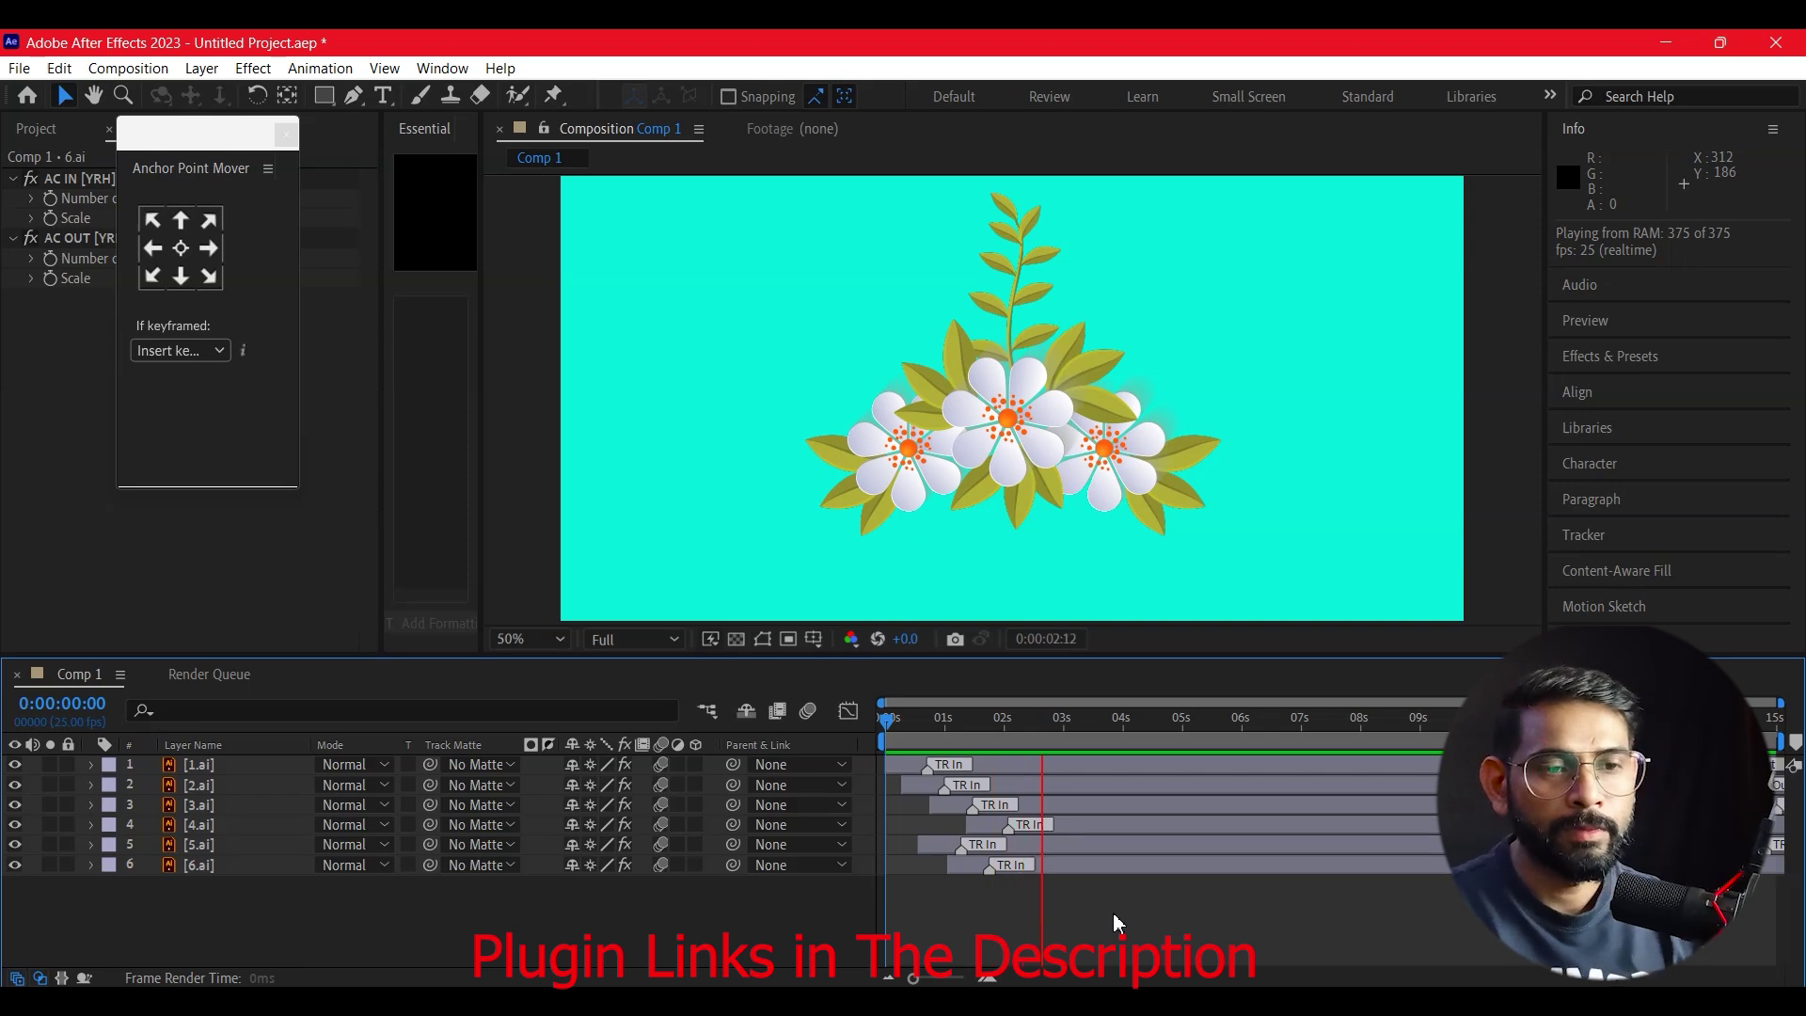
key("space")
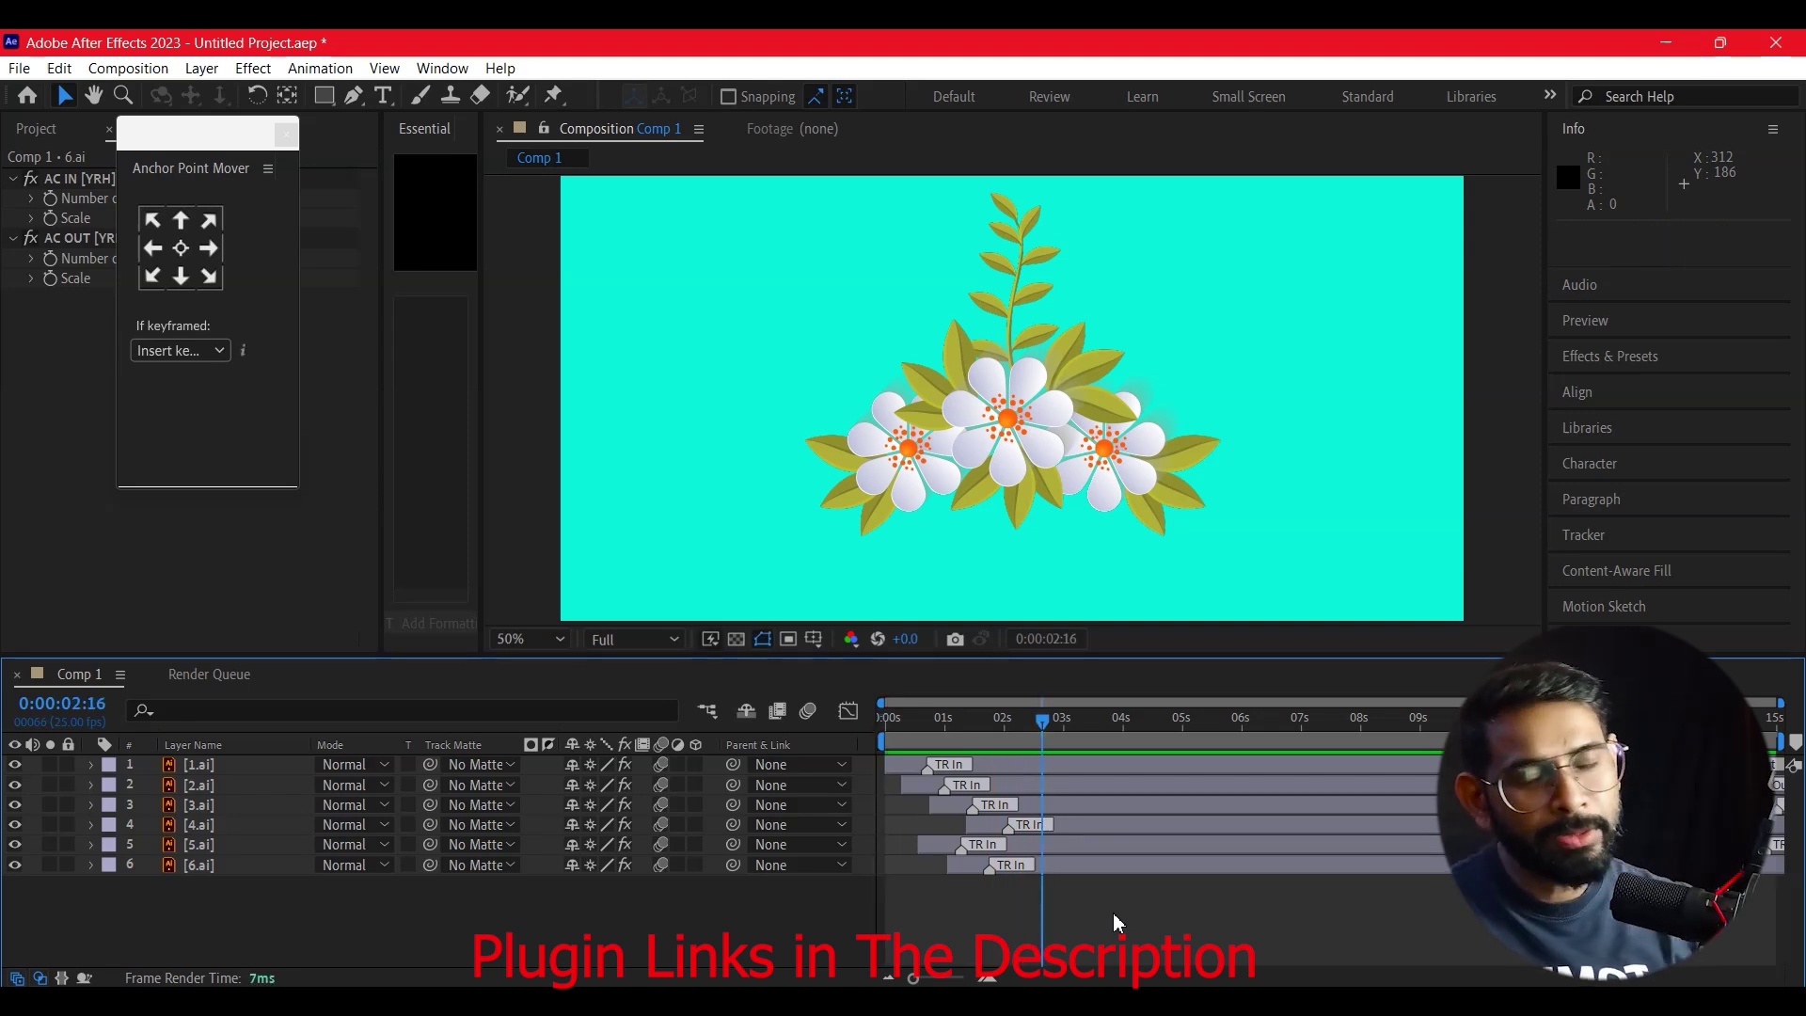